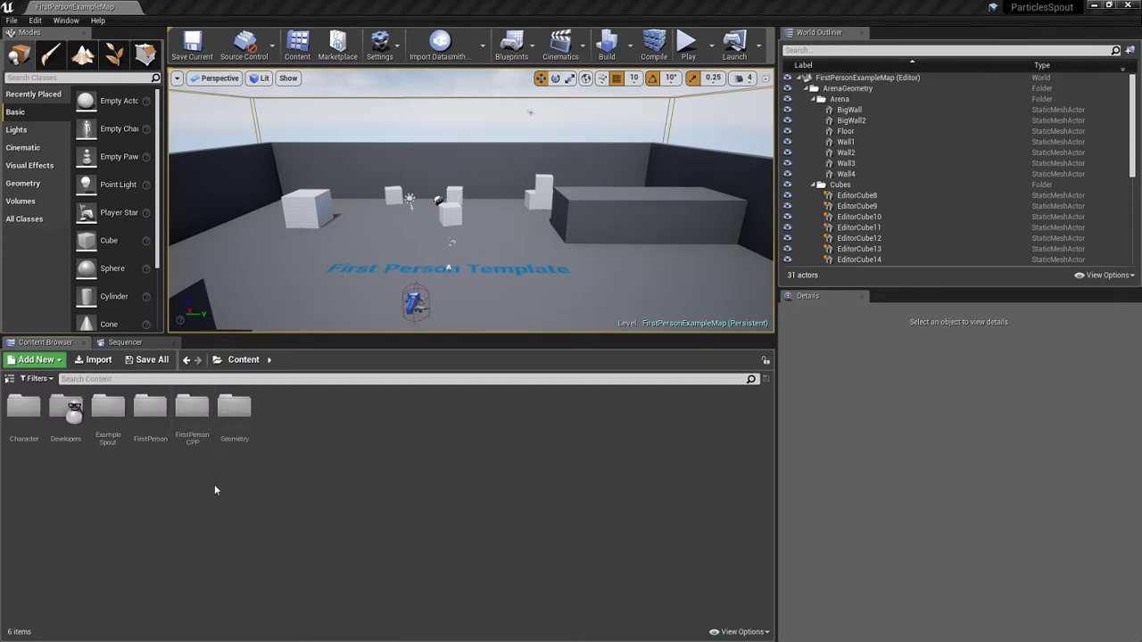
Step: Look inside the FirstPersonCPP folder and check the project's OSC and Spout plugins in the plugin list
double_click(192, 410)
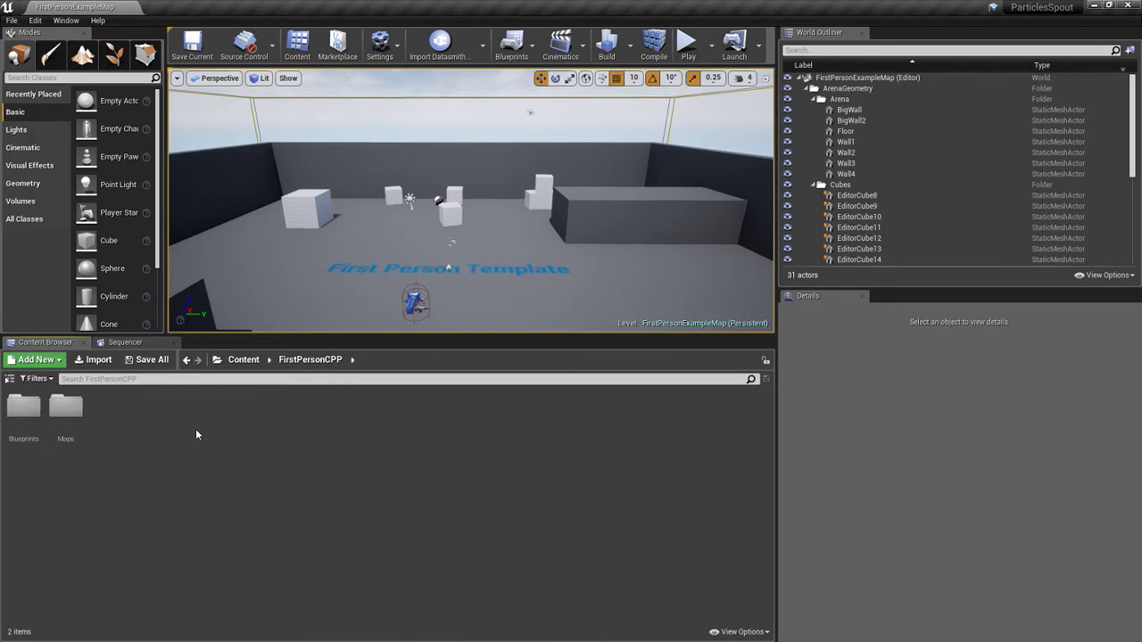
click(243, 360)
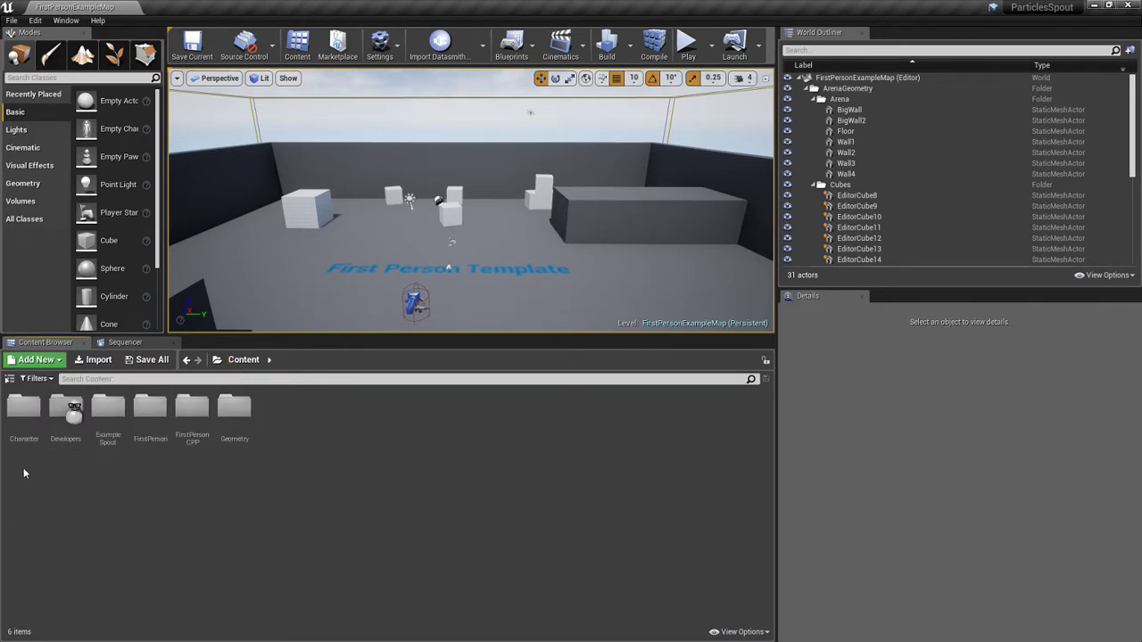
click(35, 20)
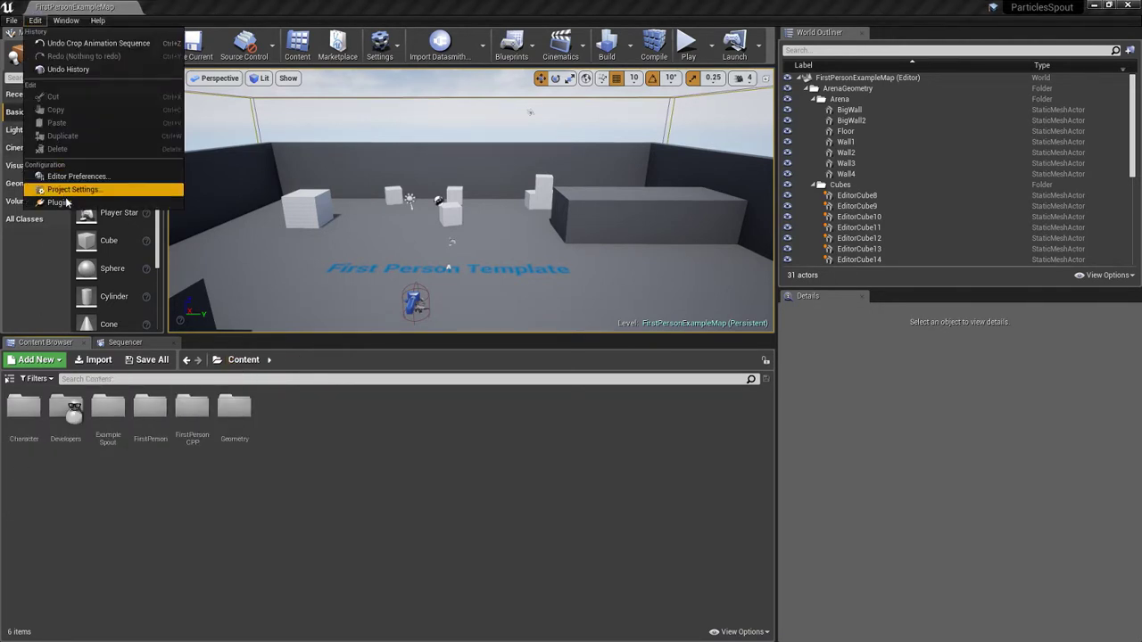
click(134, 201)
drag(258, 270, 260, 458)
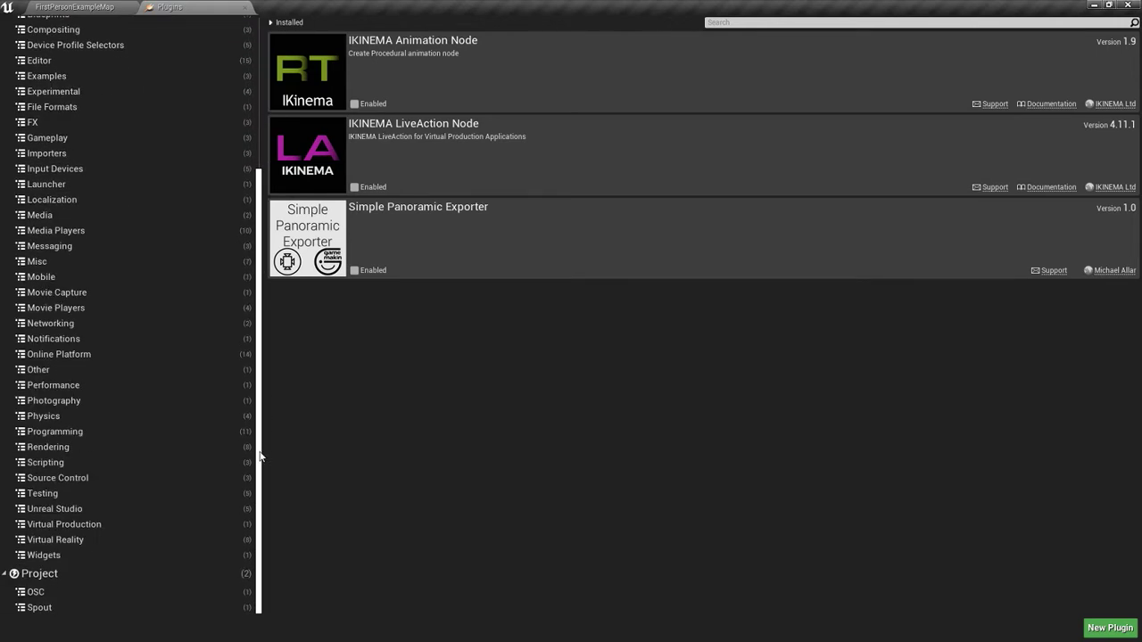
click(36, 592)
click(39, 608)
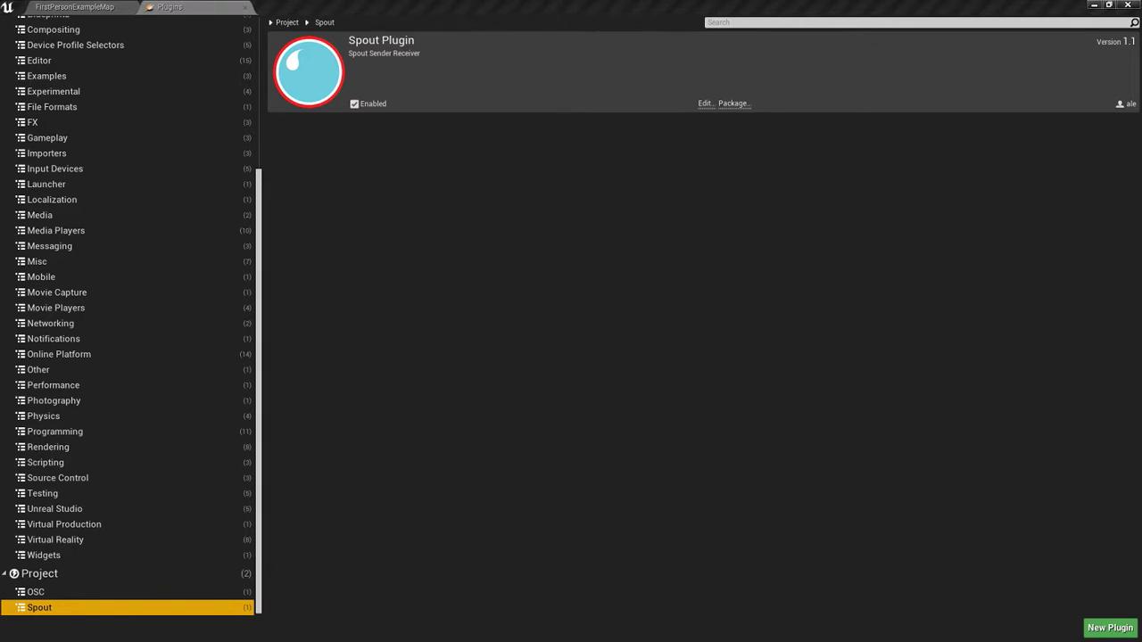
Step: Switch to the browser and review the Spout-UE4 fork, its original repository and the README's installation notes
drag(0, 152, 358, 63)
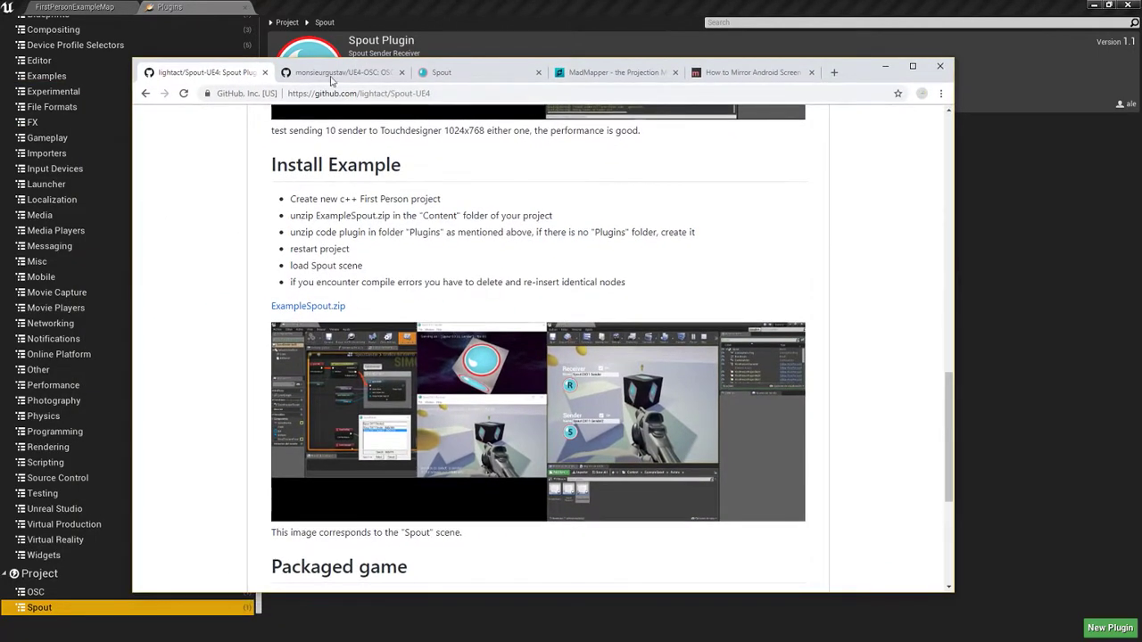
scroll(429, 299, up, 10)
scroll(429, 299, up, 2)
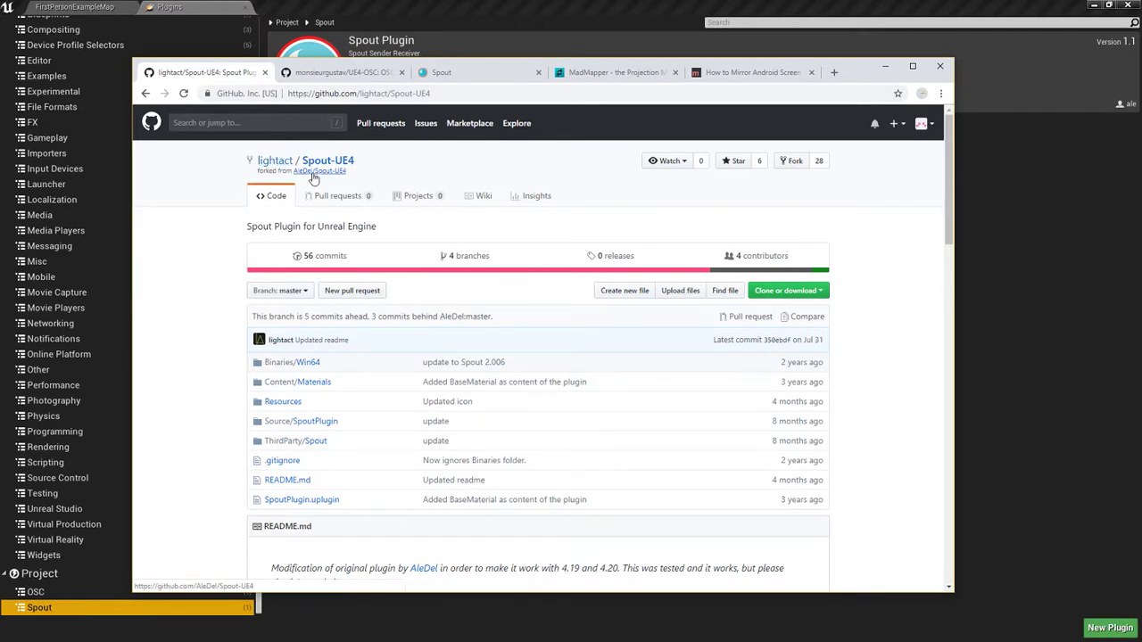
click(313, 175)
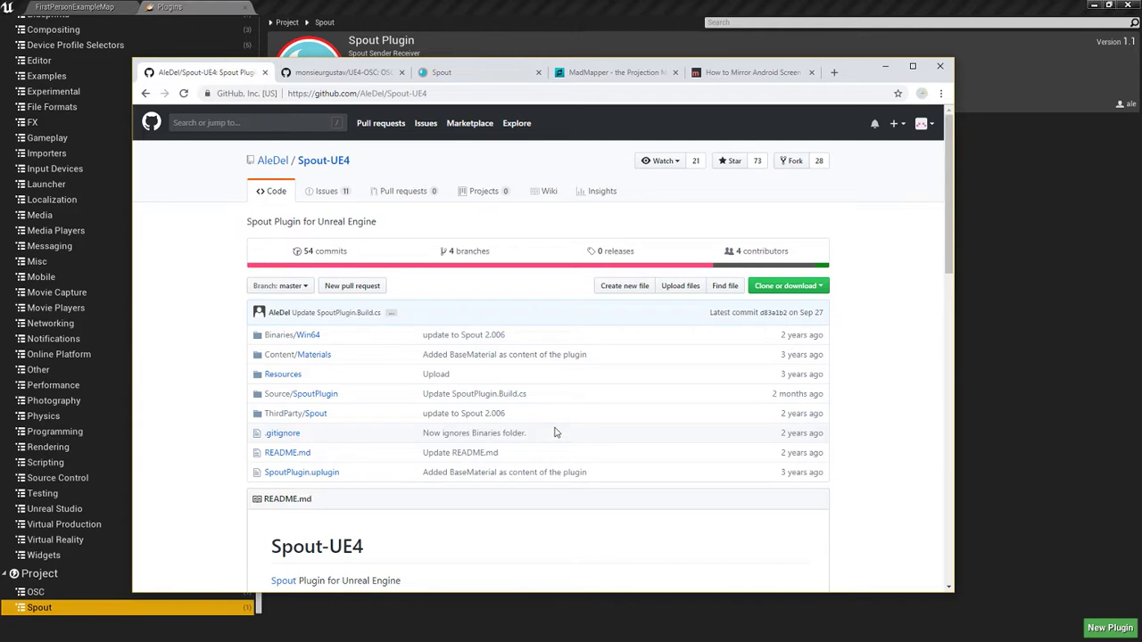
click(146, 94)
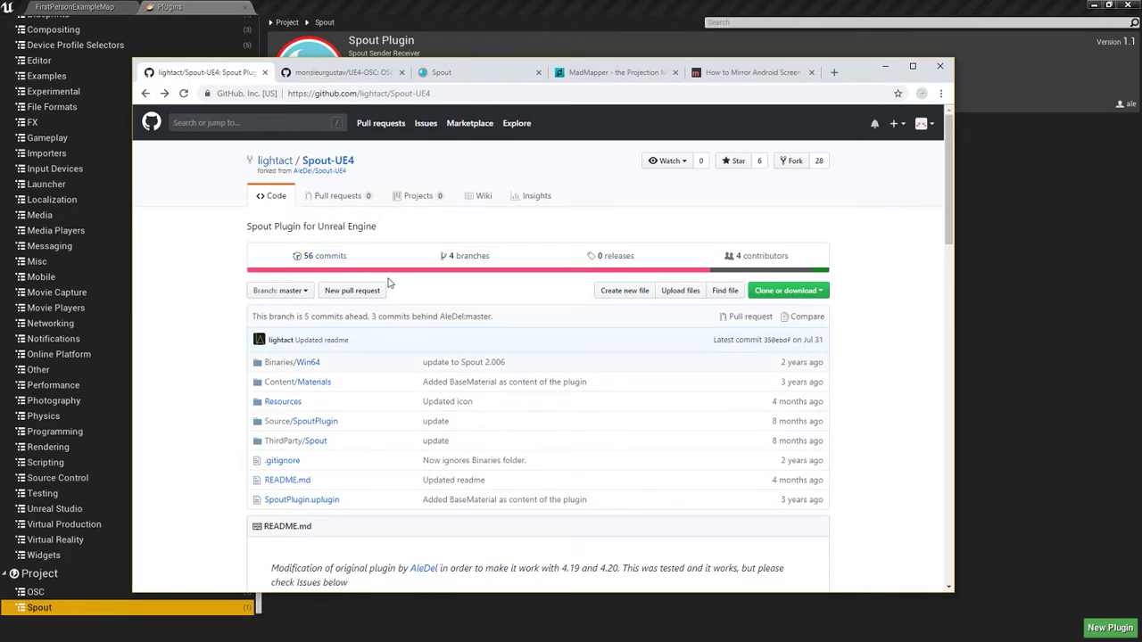
scroll(388, 411, down, 5)
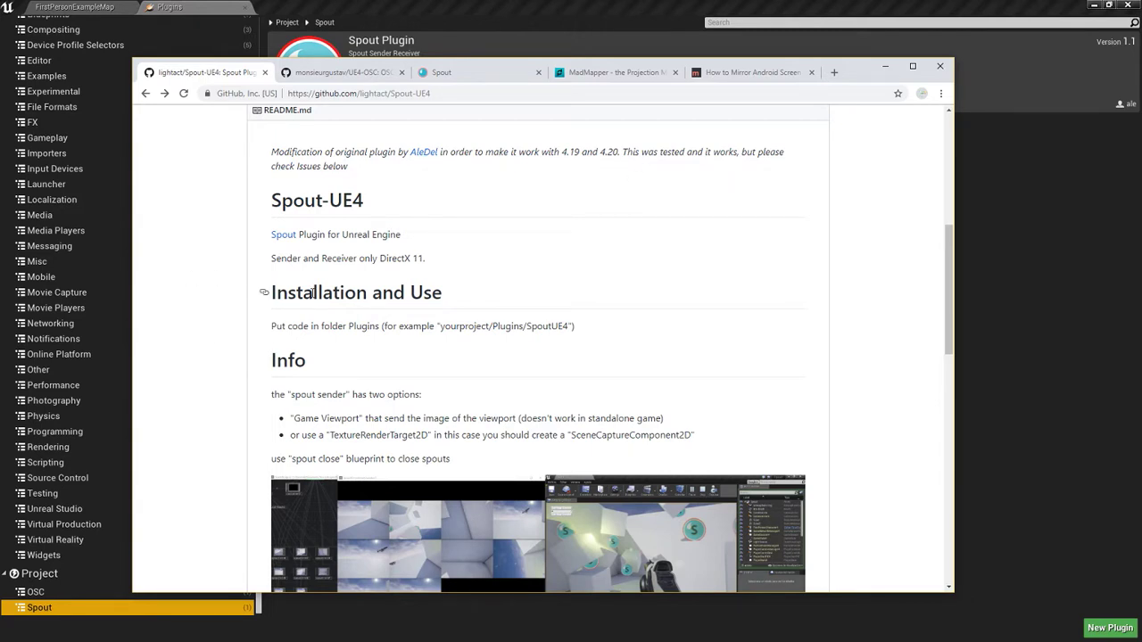
Step: View the UE4-OSC plugin repository, return to the Spout-UE4 page and minimize the browser
click(345, 75)
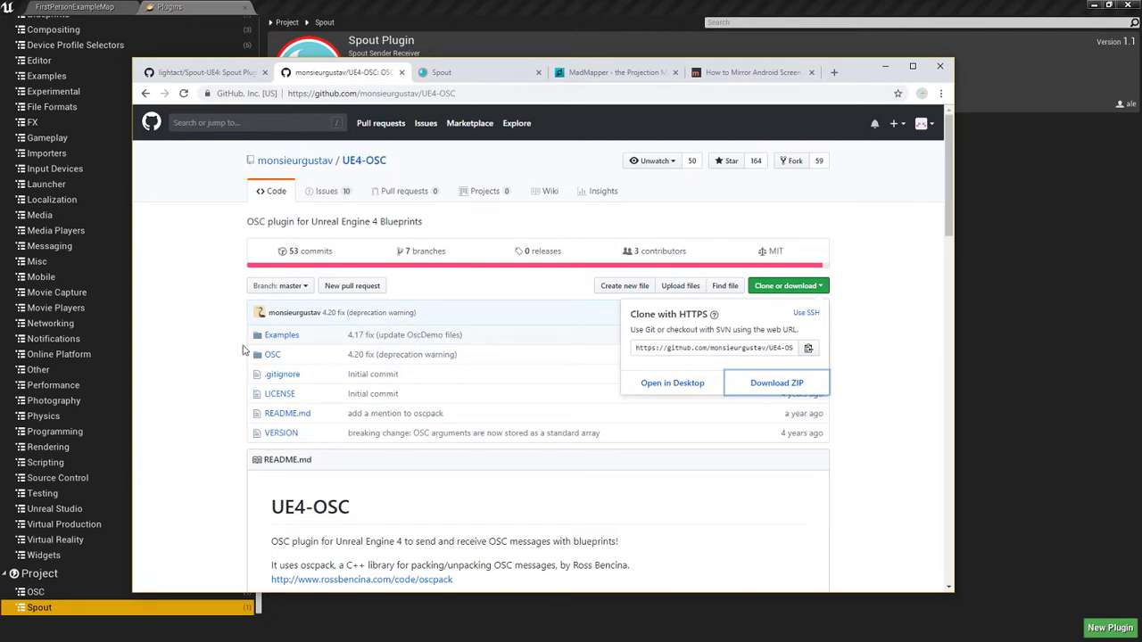
click(227, 75)
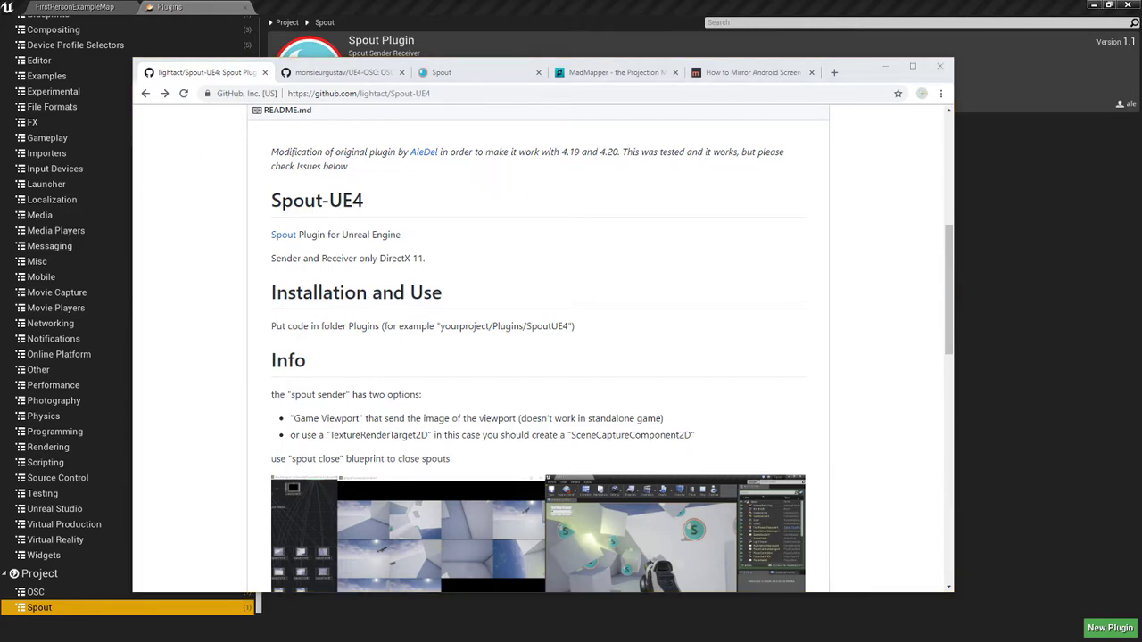
click(885, 67)
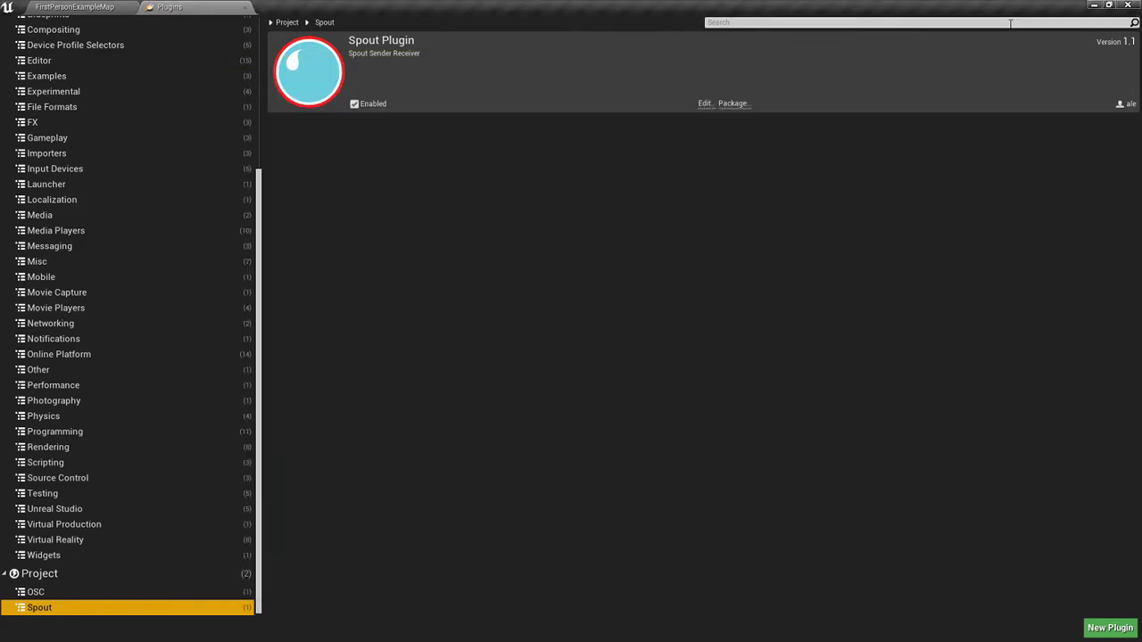
Step: Switch to File Explorer and examine the OSC and Spout-UE4-master folders inside the ParticlesSpout project's Plugins folder
click(1097, 7)
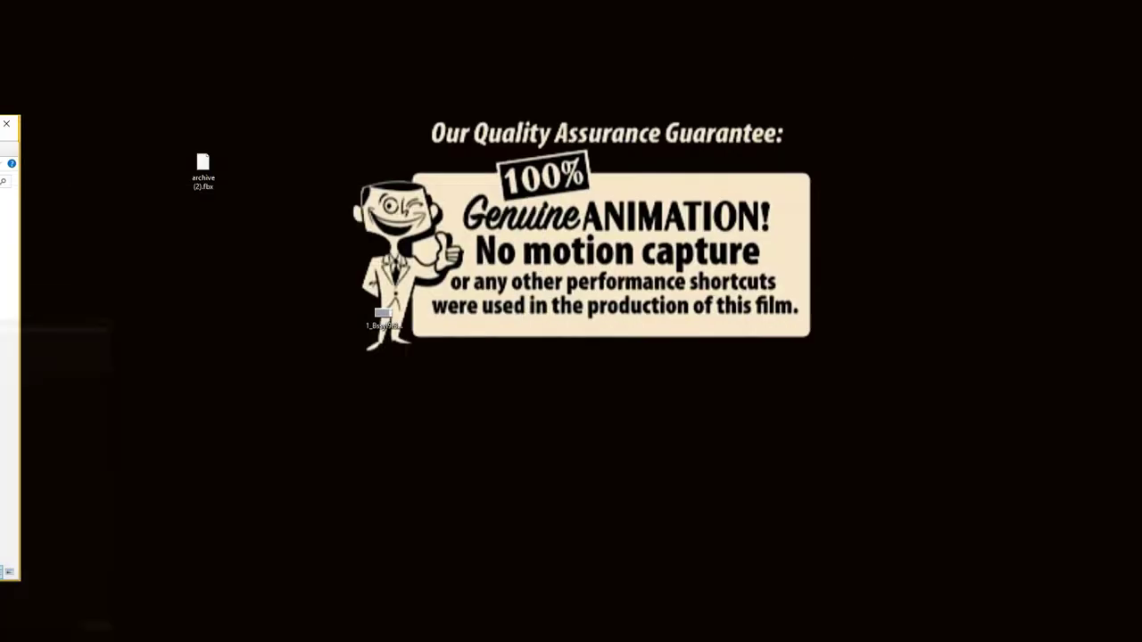
drag(0, 124, 606, 97)
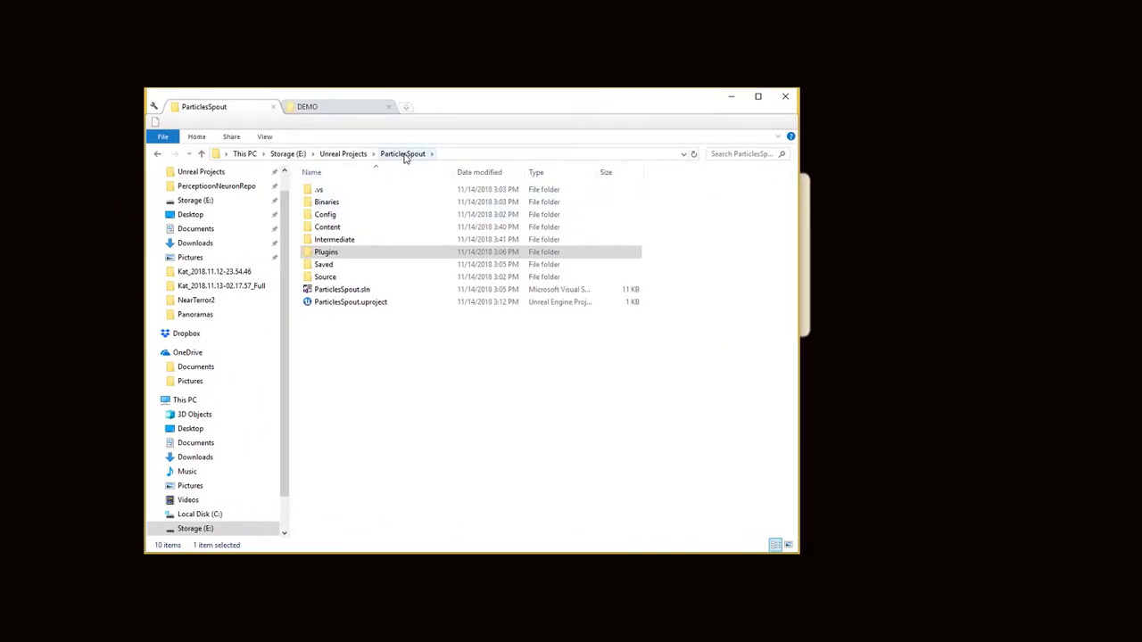
click(335, 255)
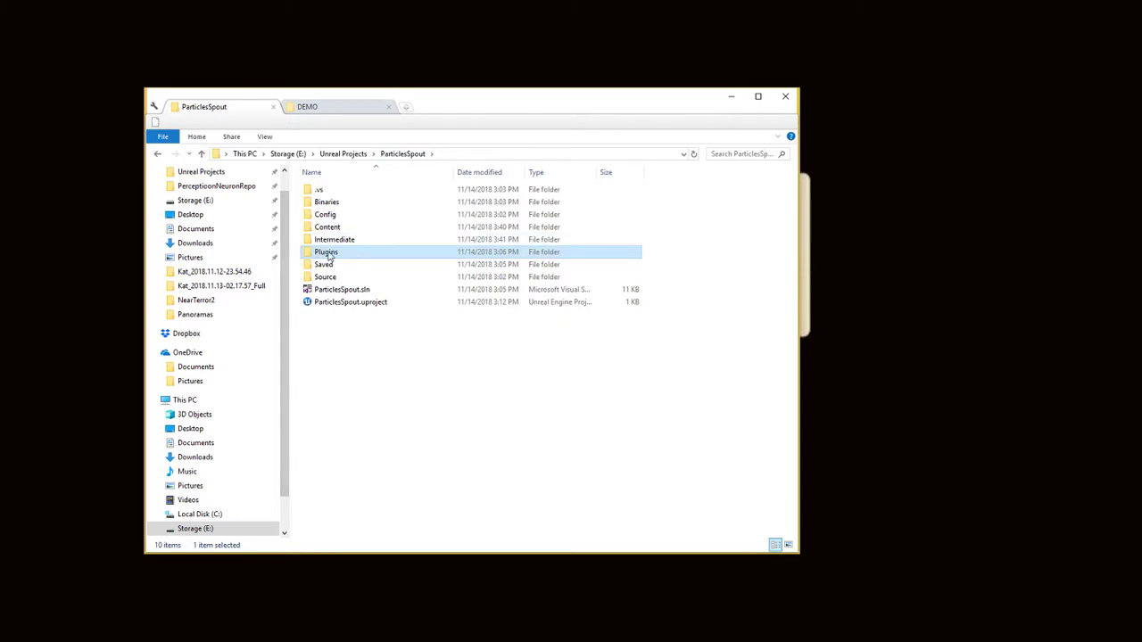
double_click(327, 254)
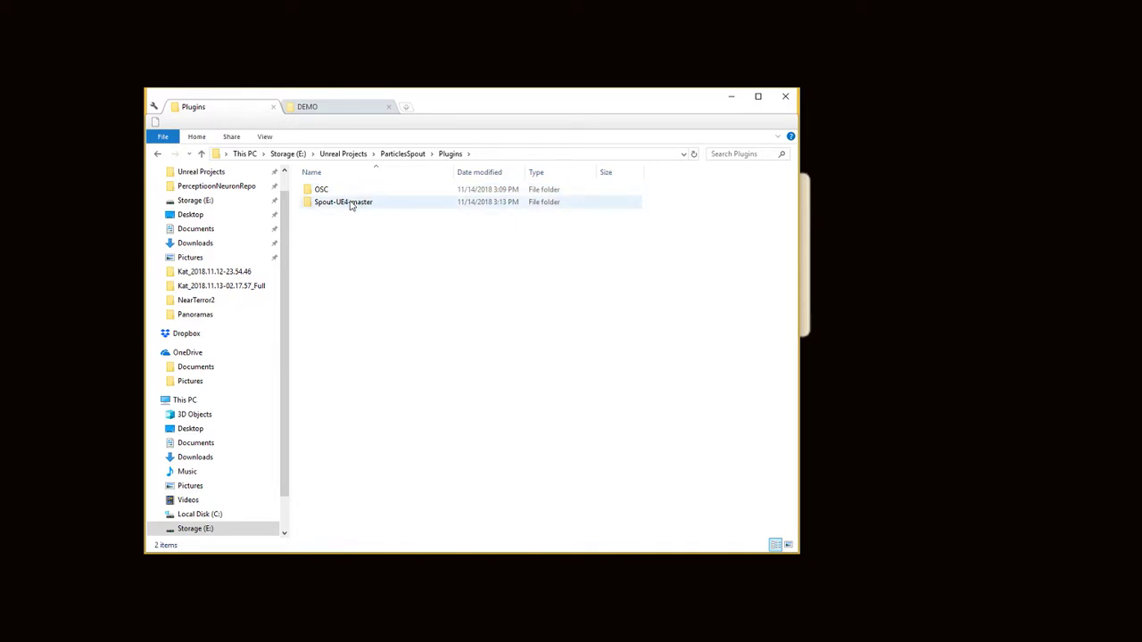
double_click(321, 190)
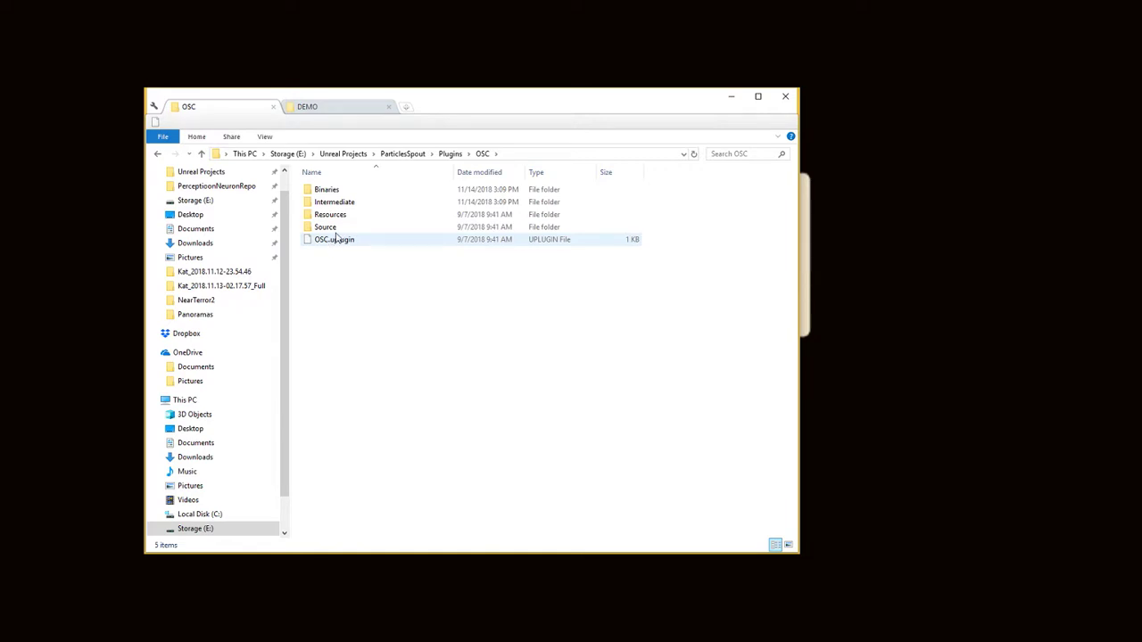
click(449, 154)
double_click(370, 205)
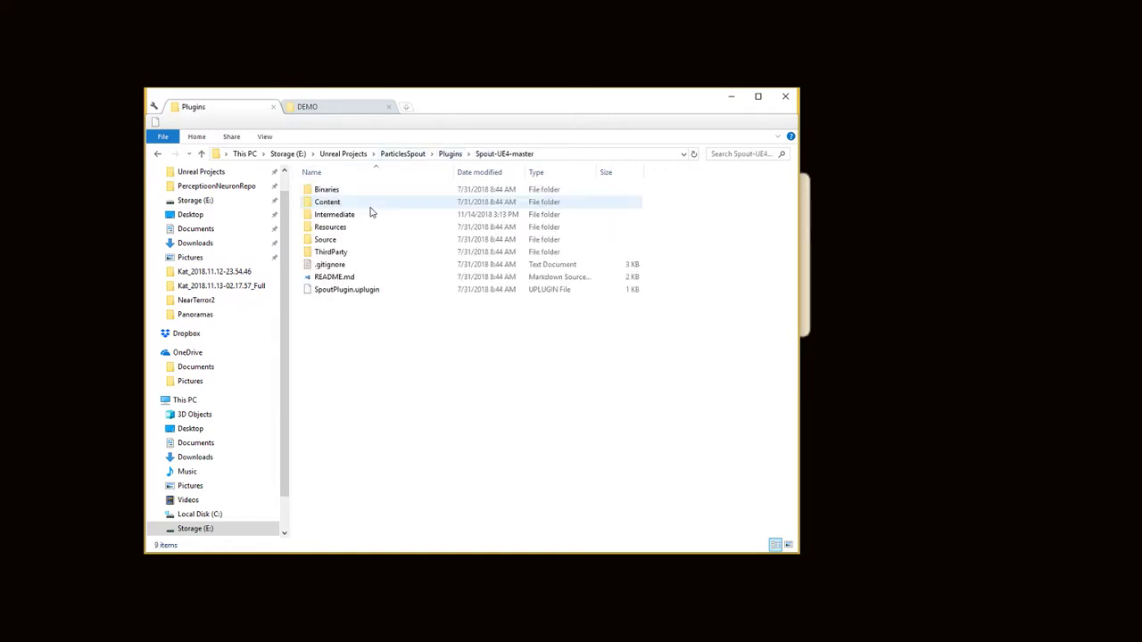
click(450, 153)
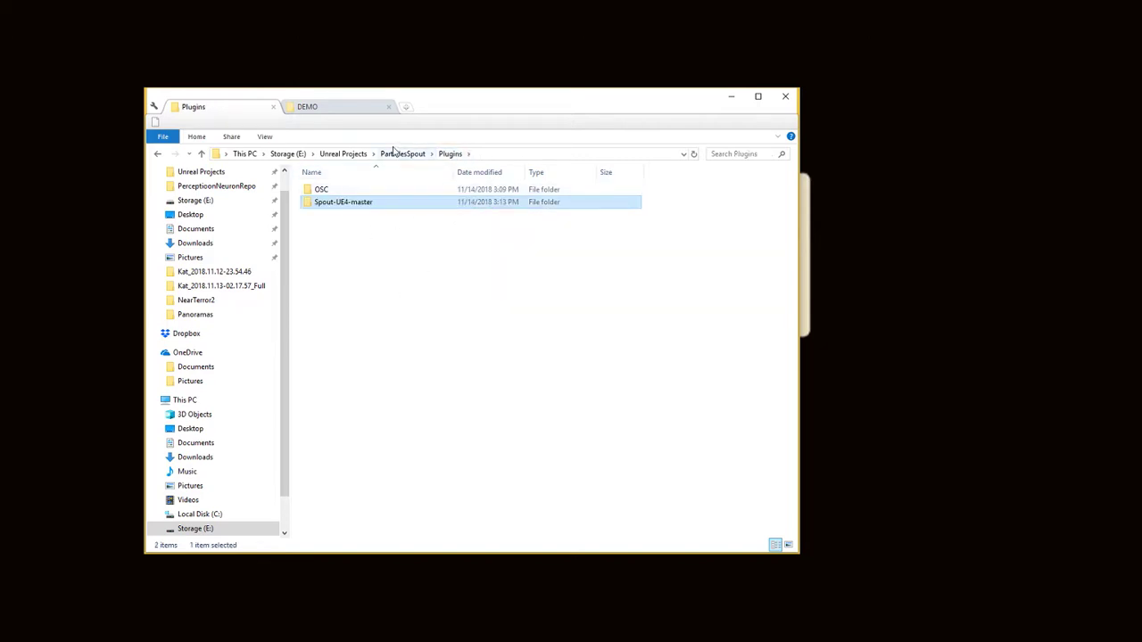
click(396, 155)
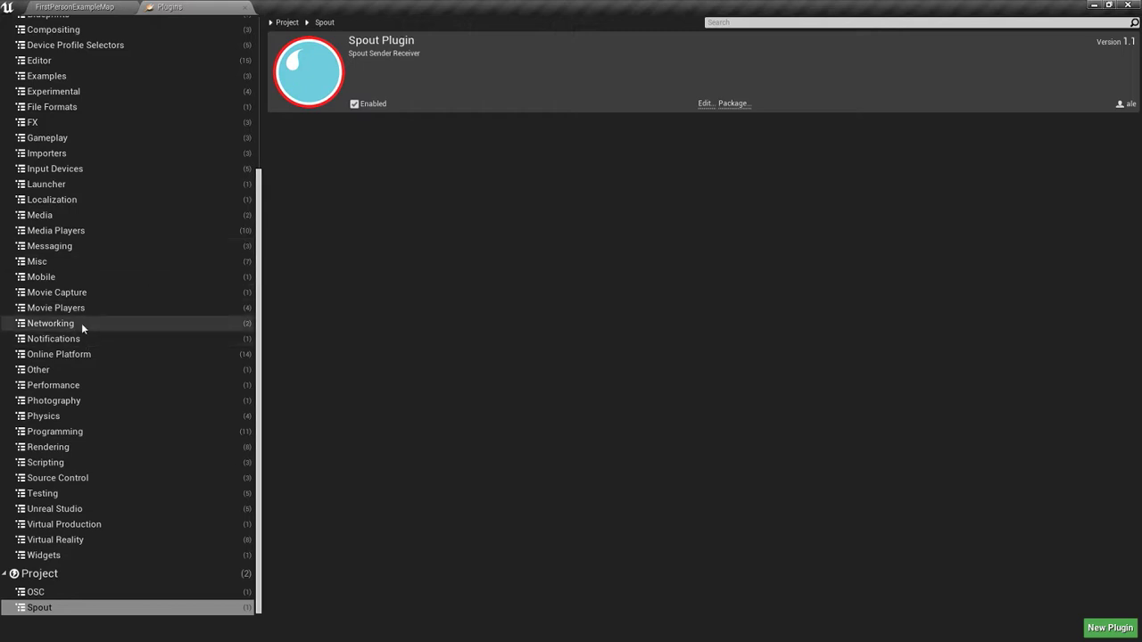
Step: Switch back to Unreal Editor, check the Niagara plugins in the FX category and close the plugin list
click(54, 122)
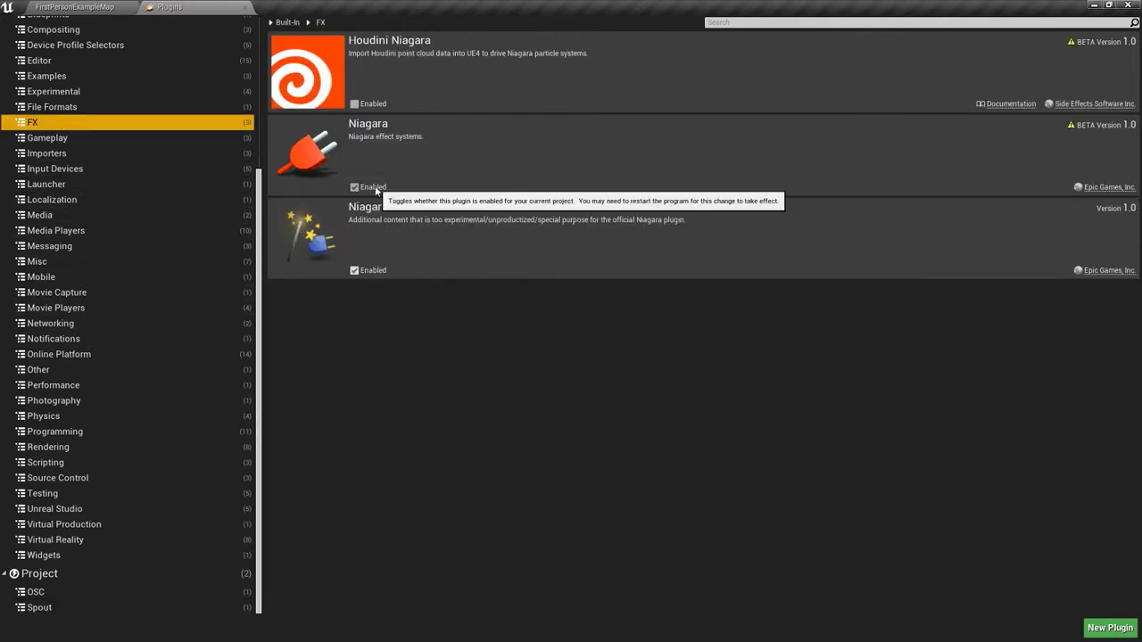
click(245, 7)
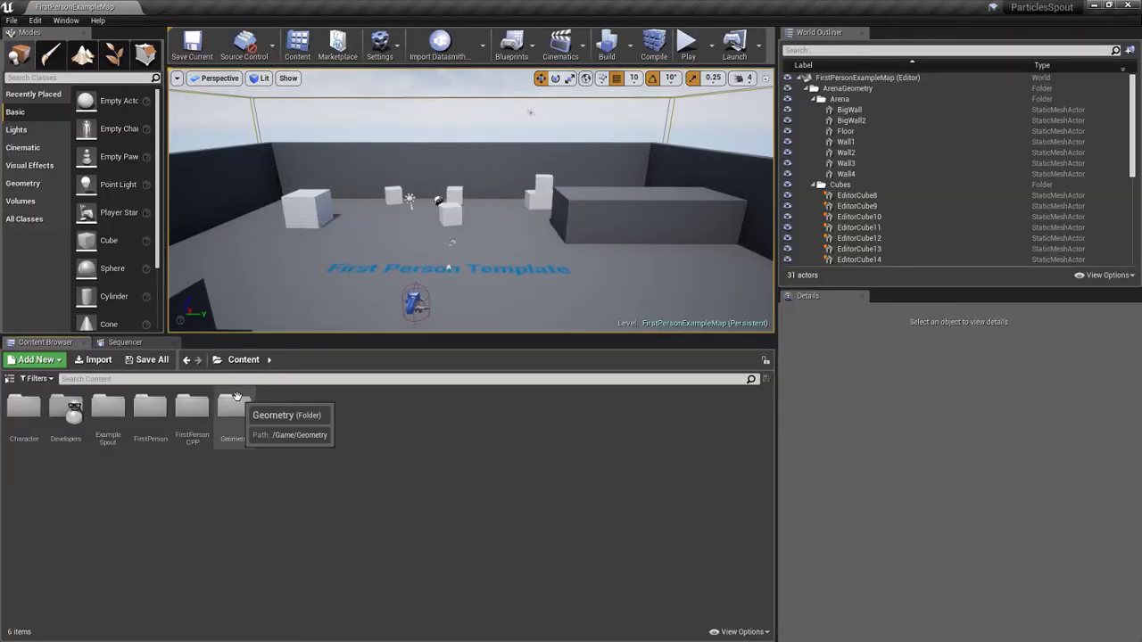
Step: Switch to the browser and find the ExampleSpout.zip link under Install Example on the Spout-UE4 page
click(1095, 6)
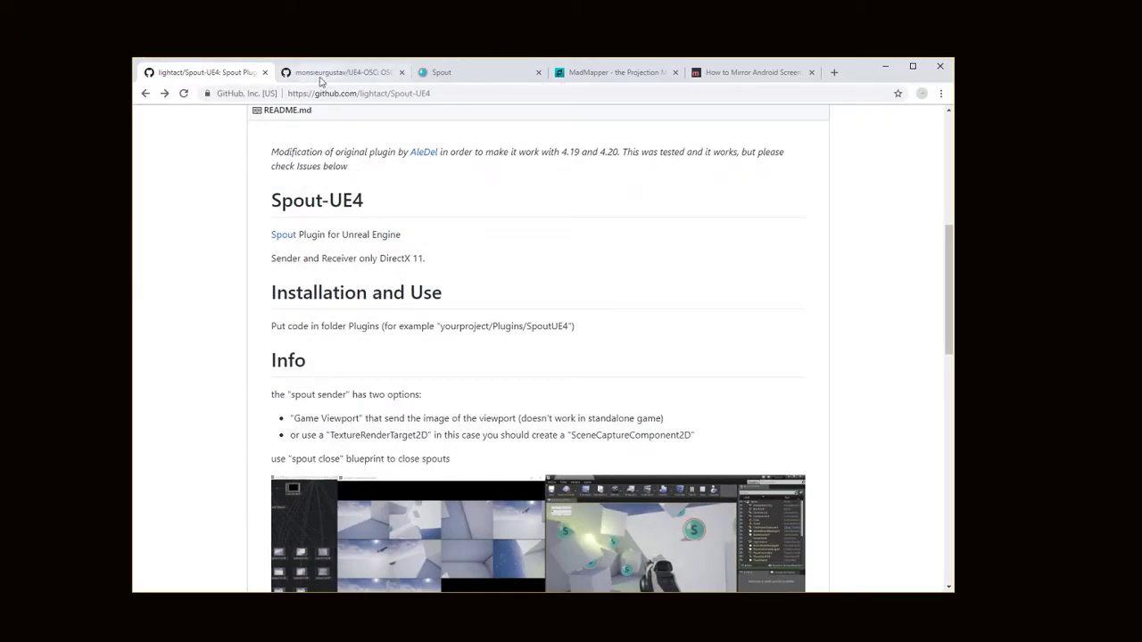
scroll(230, 258, up, 4)
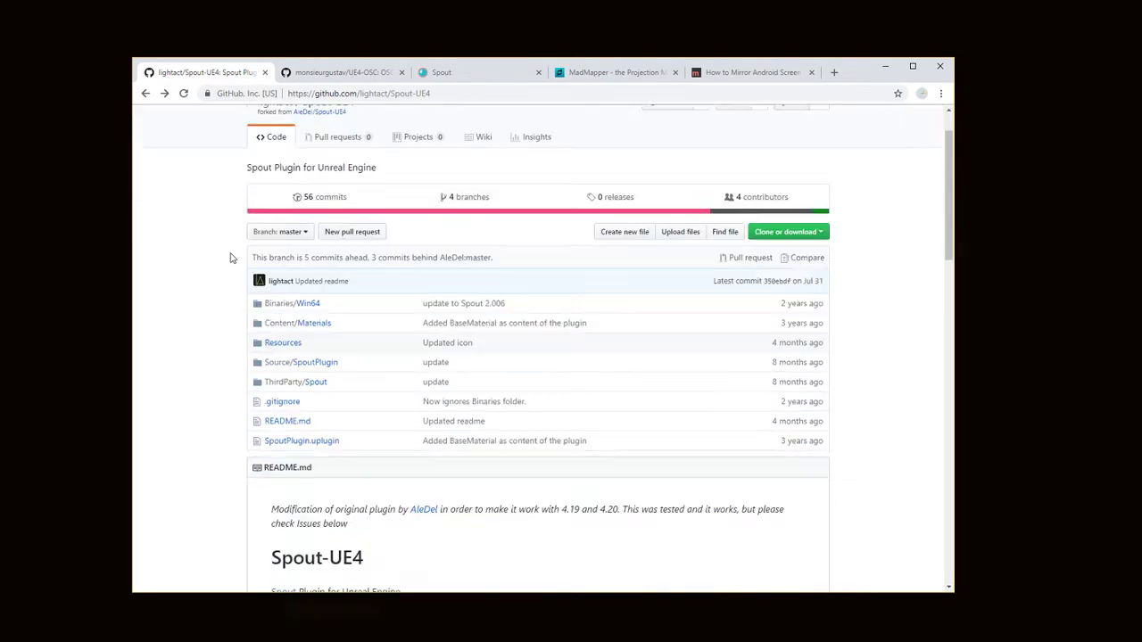
scroll(230, 258, down, 10)
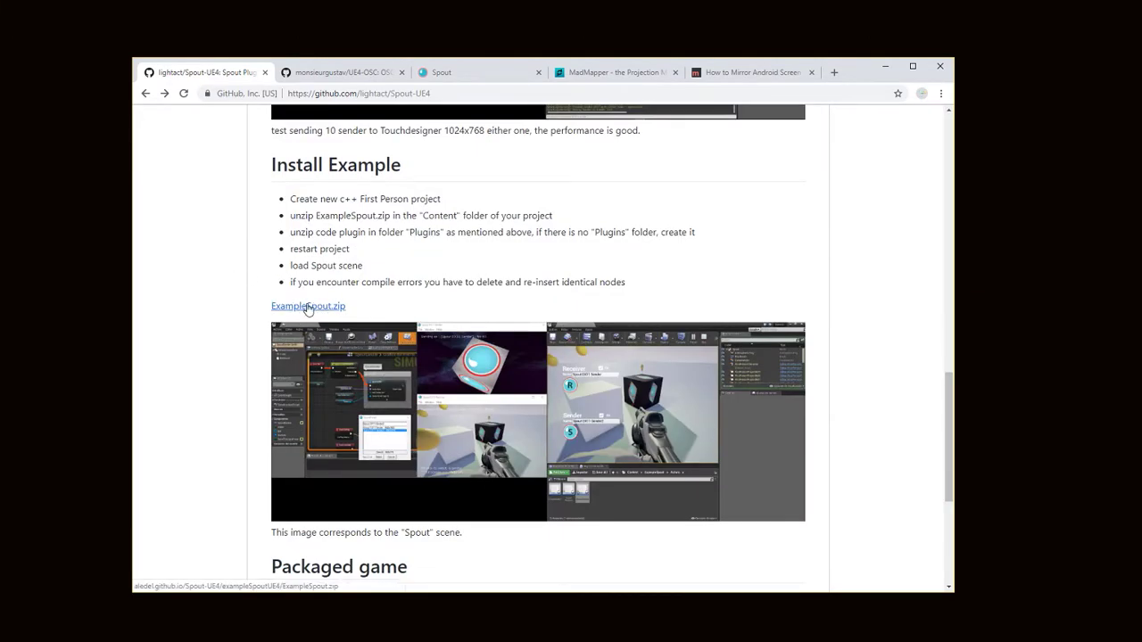
Step: Switch to File Explorer, check the ExampleSpout folder inside the project's Content folder and minimize the window
key(alt+Tab)
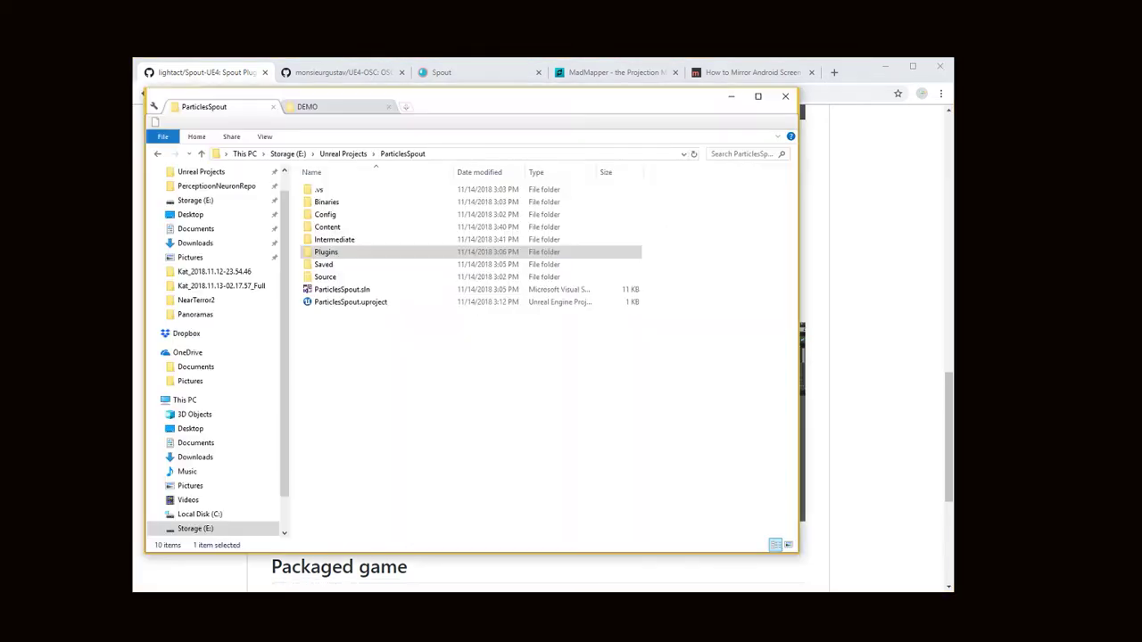
double_click(348, 228)
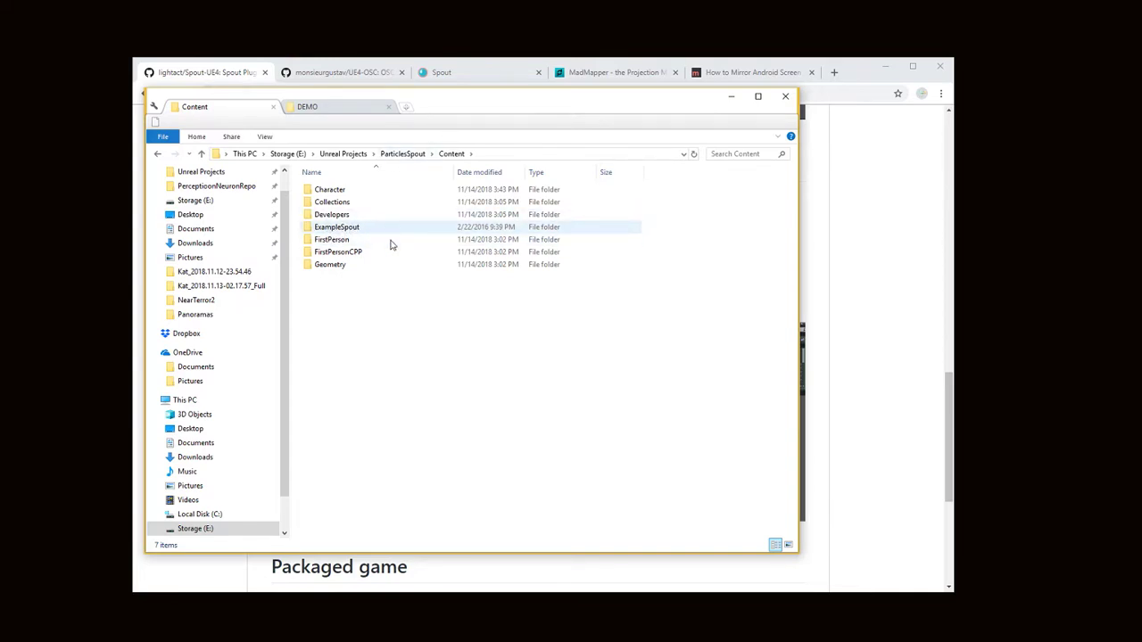
click(735, 100)
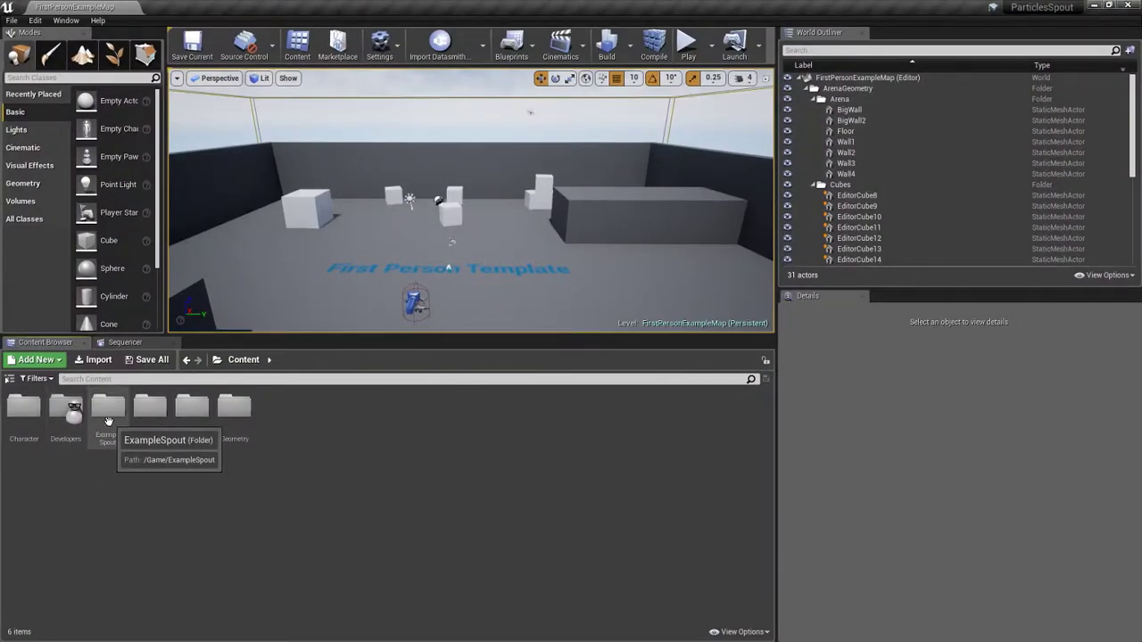
Step: Open the SimpleSpout level from the ExampleSpout folder, saving all the modified Character assets
double_click(105, 421)
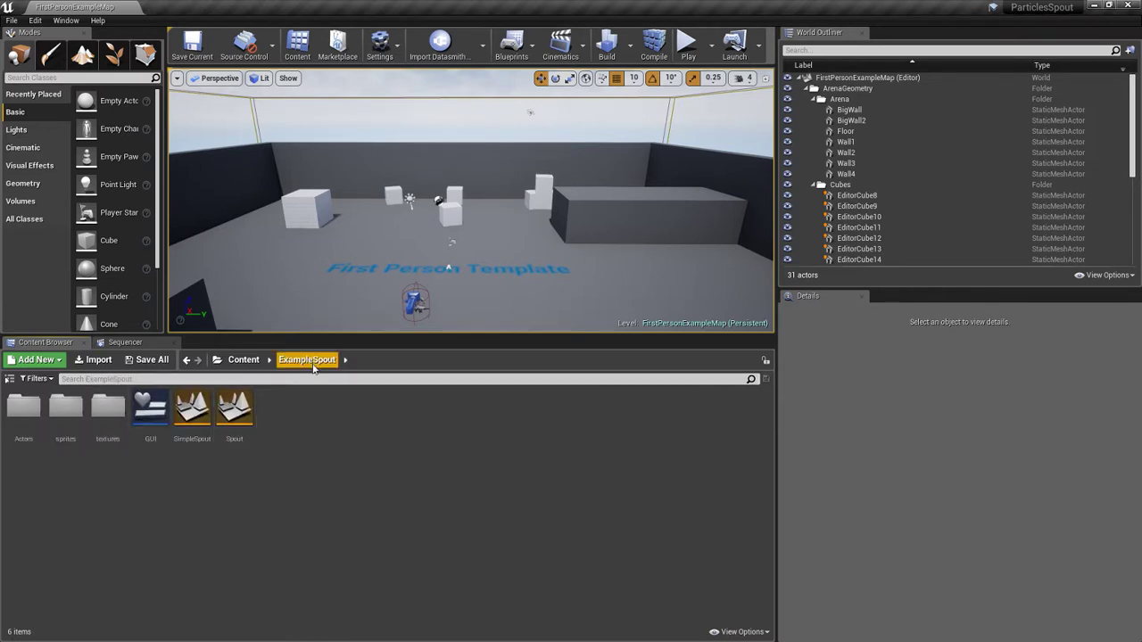
double_click(192, 409)
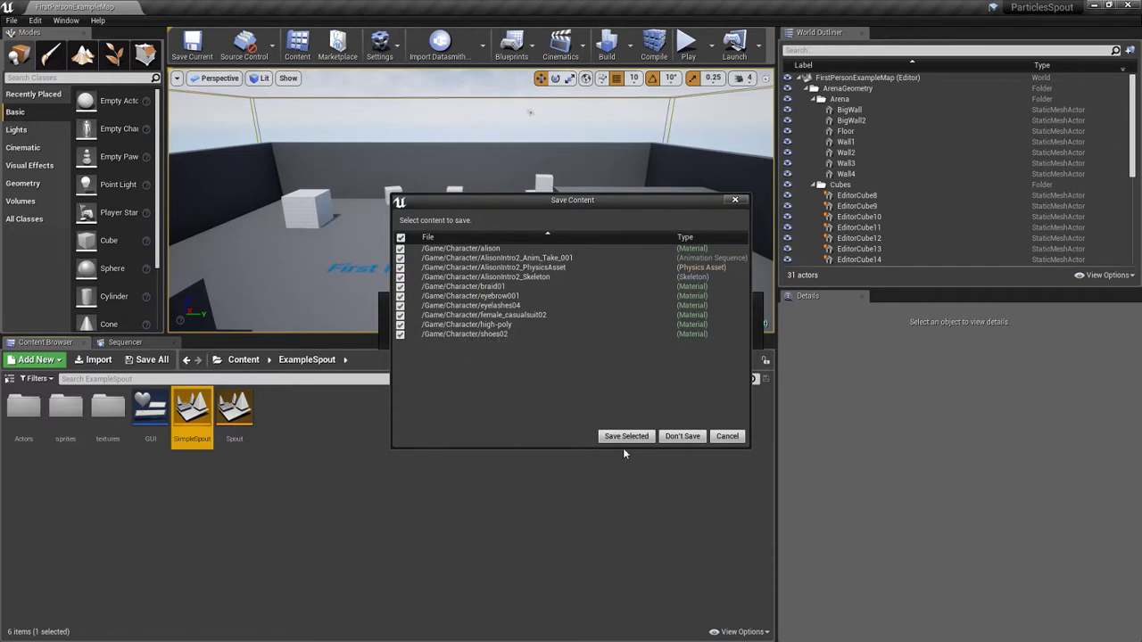
click(624, 436)
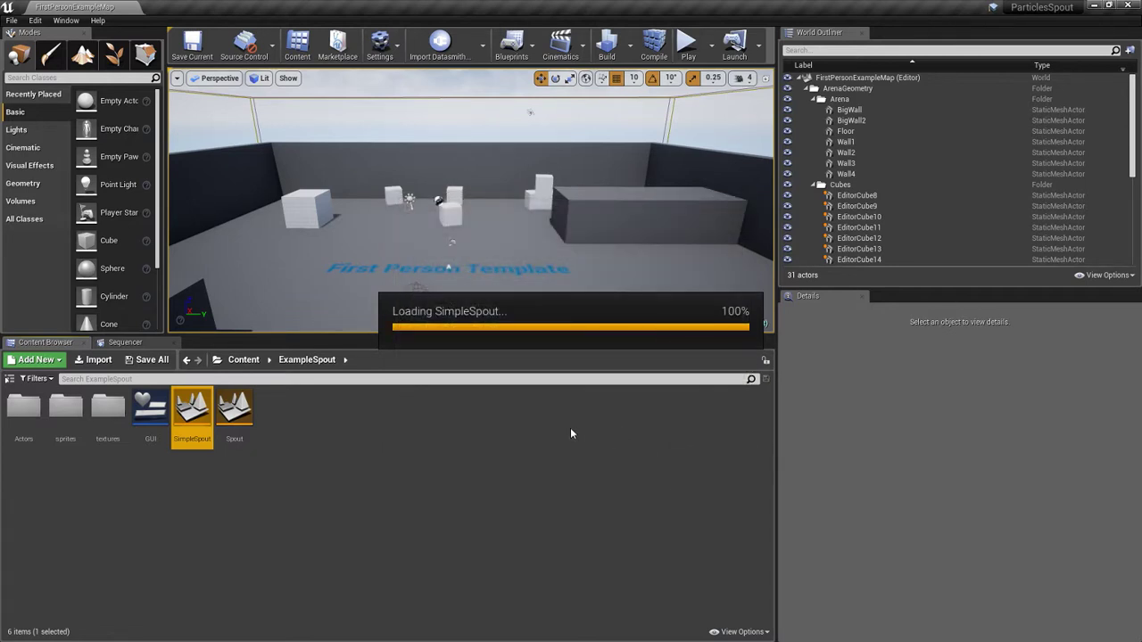
Step: Look over the box, lights and Spout receiver actor in the SimpleSpout level
right_drag(449, 306, 569, 331)
scroll(366, 284, down, 4)
scroll(323, 275, down, 2)
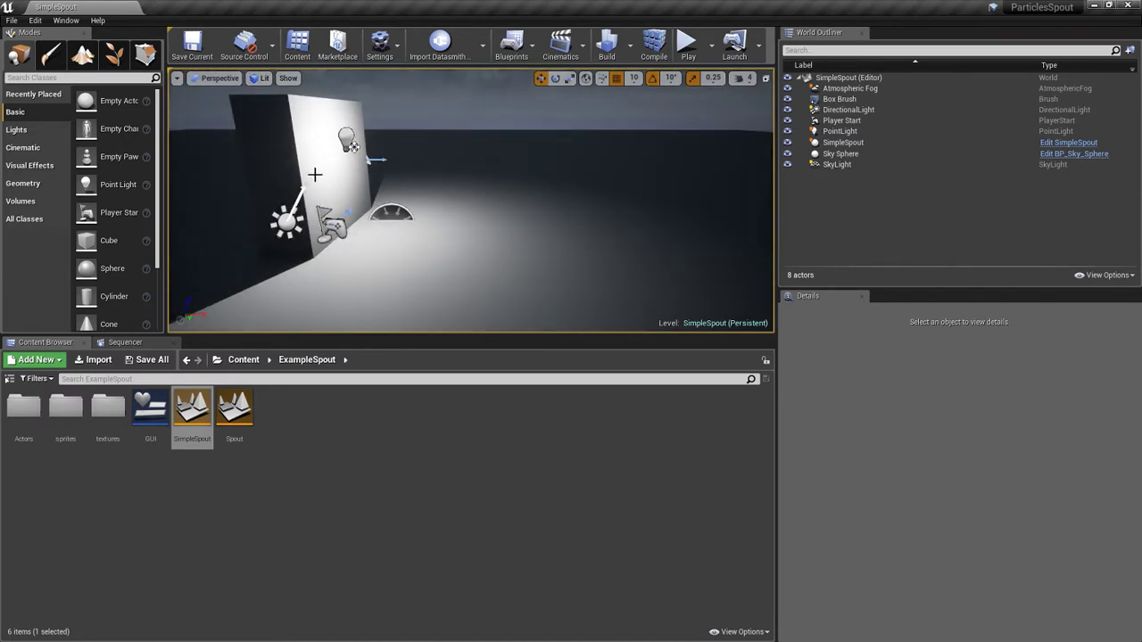
right_drag(359, 273, 309, 256)
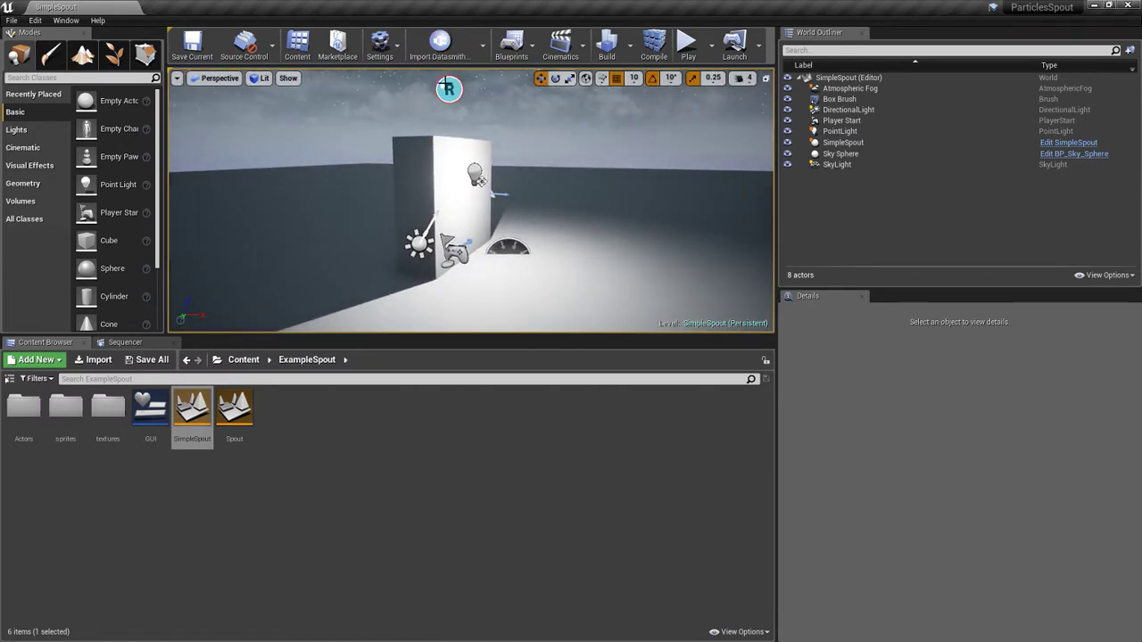
mouse_move(473, 256)
right_down()
mouse_move(625, 275)
mouse_move(482, 261)
right_up()
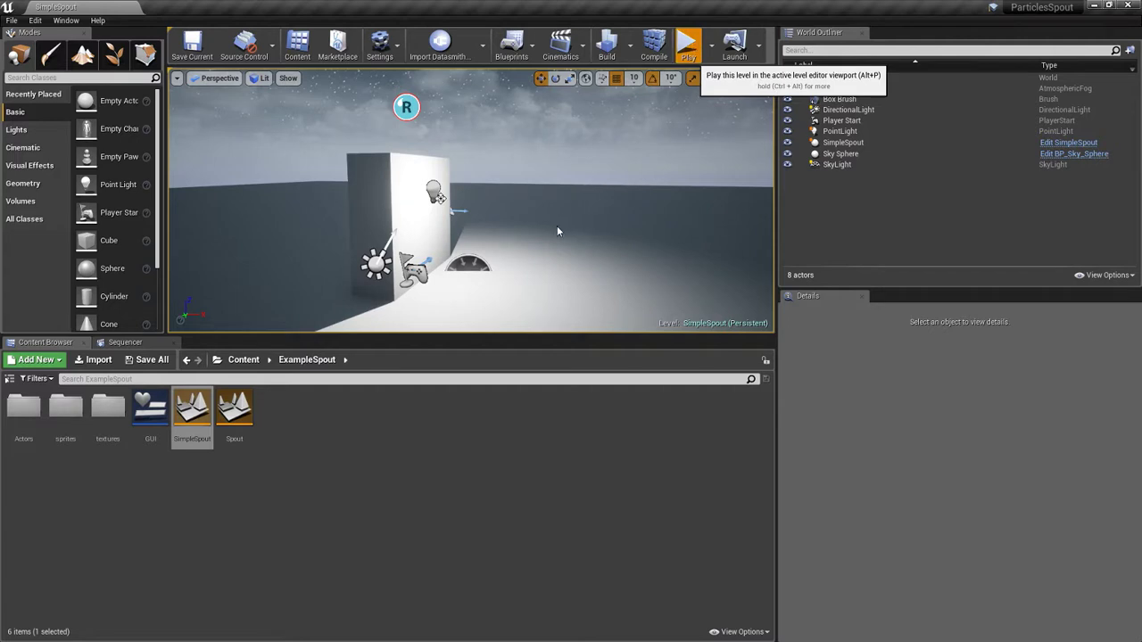
Step: Play the SimpleSpout level in the viewport, look around the scene, free the mouse cursor and stop the session
click(517, 245)
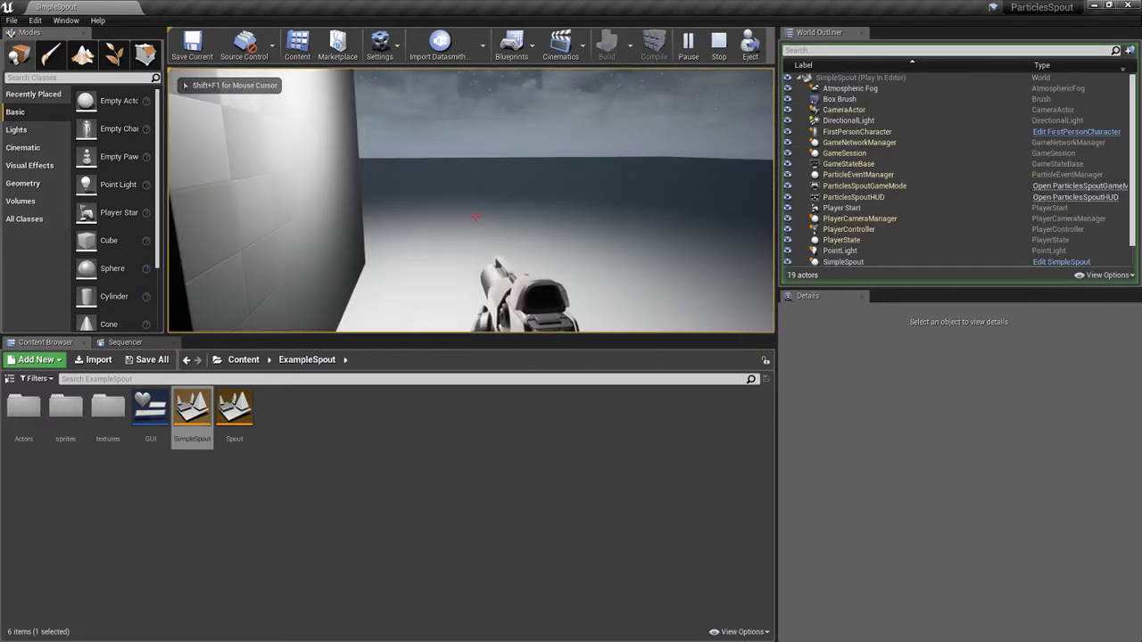
key(shift+F1)
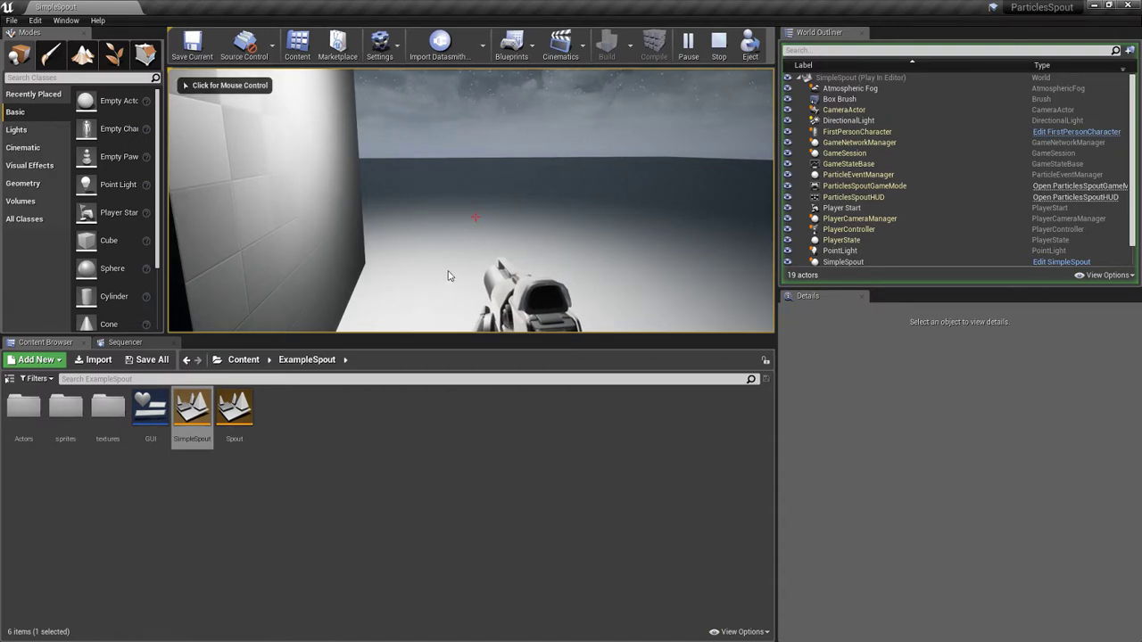
click(718, 42)
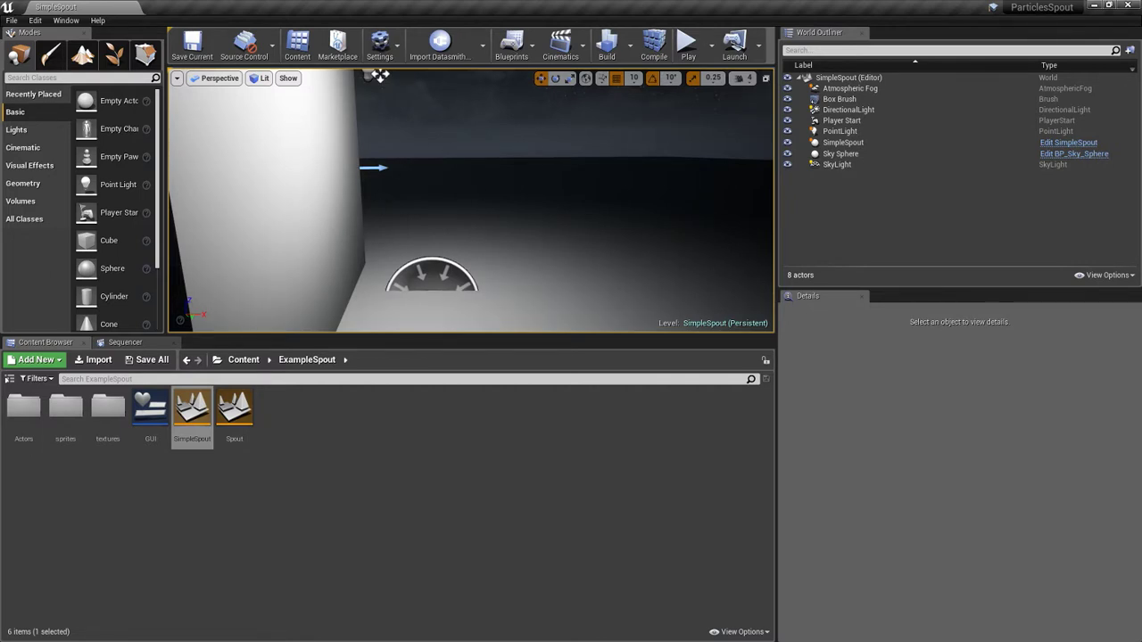
Step: Switch to the browser, look over the Spout website and its linked Syphon page, close the Syphon page and minimize the browser
key(alt+Tab)
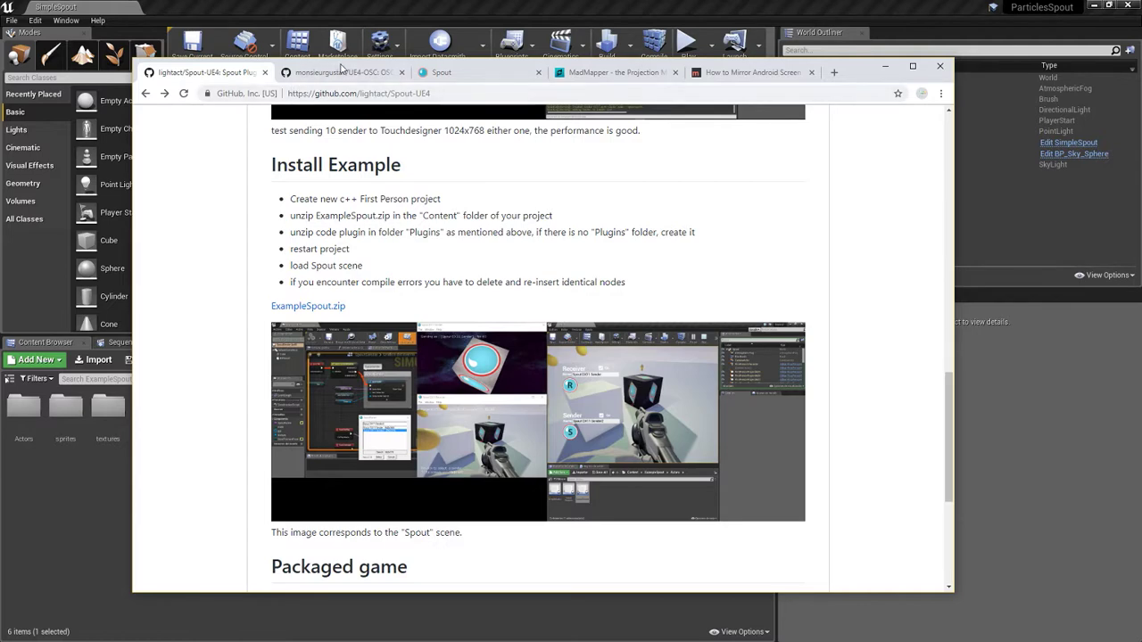
click(453, 72)
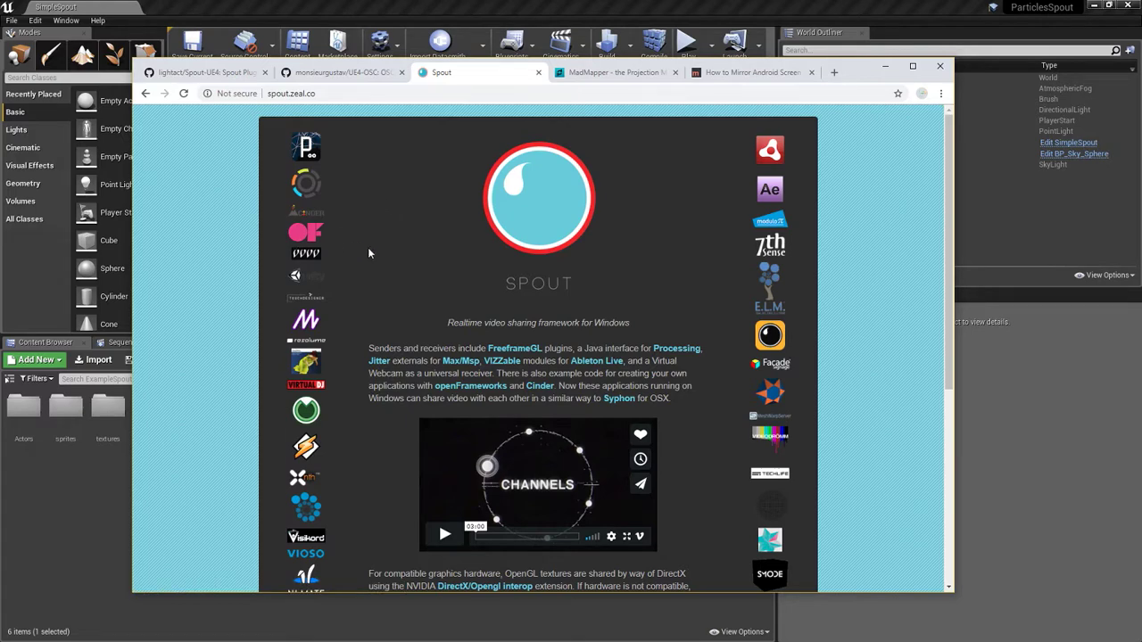
scroll(357, 272, down, 4)
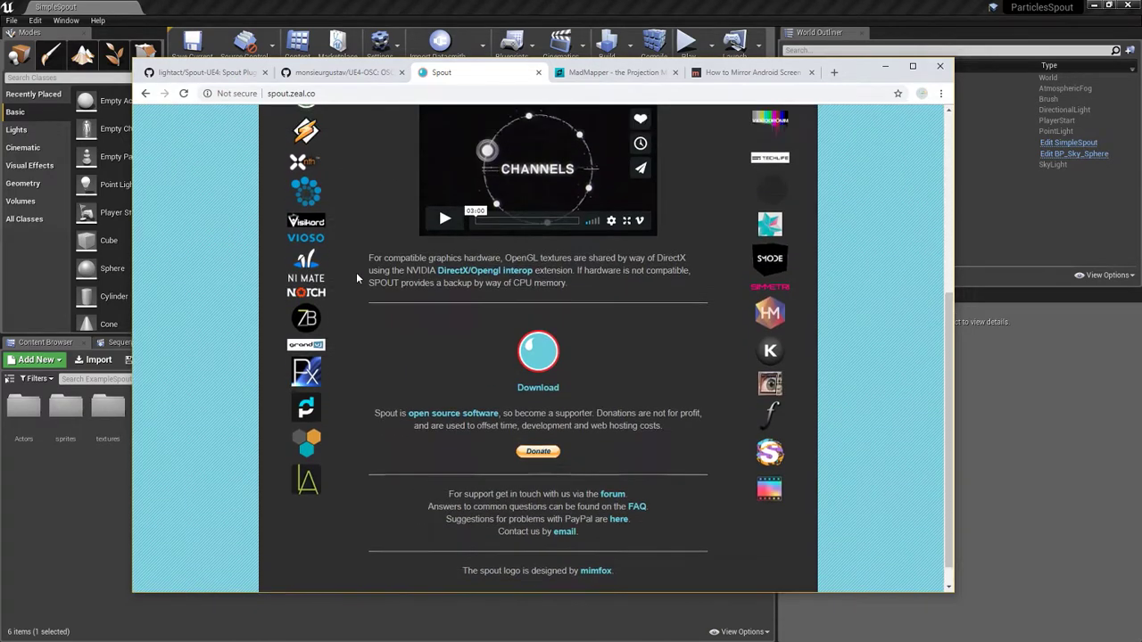
scroll(356, 272, up, 4)
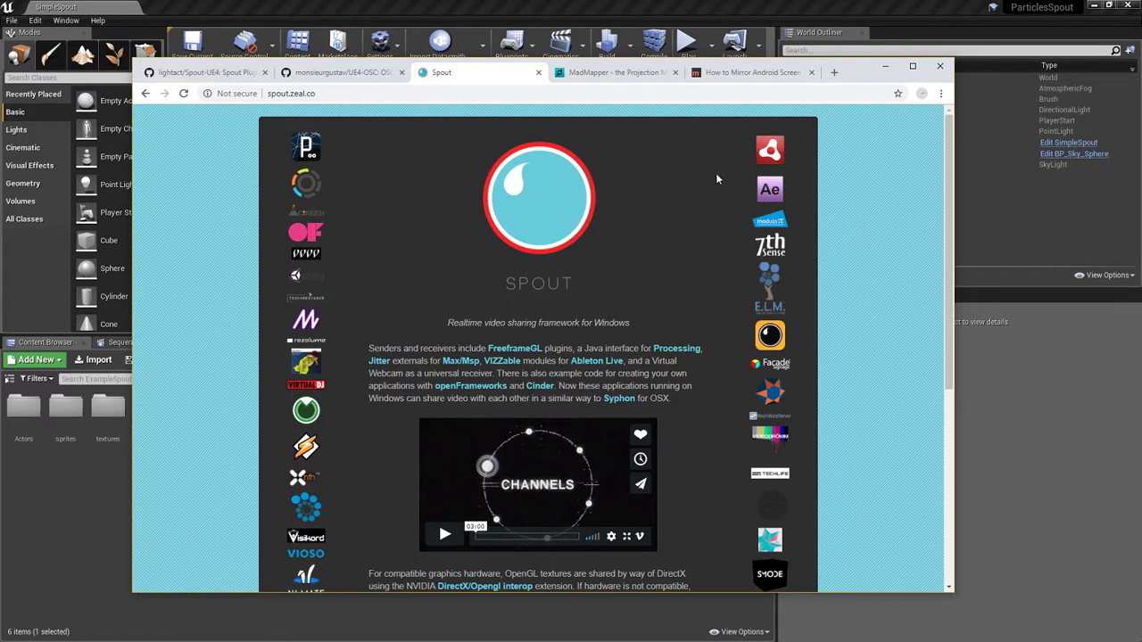
click(619, 399)
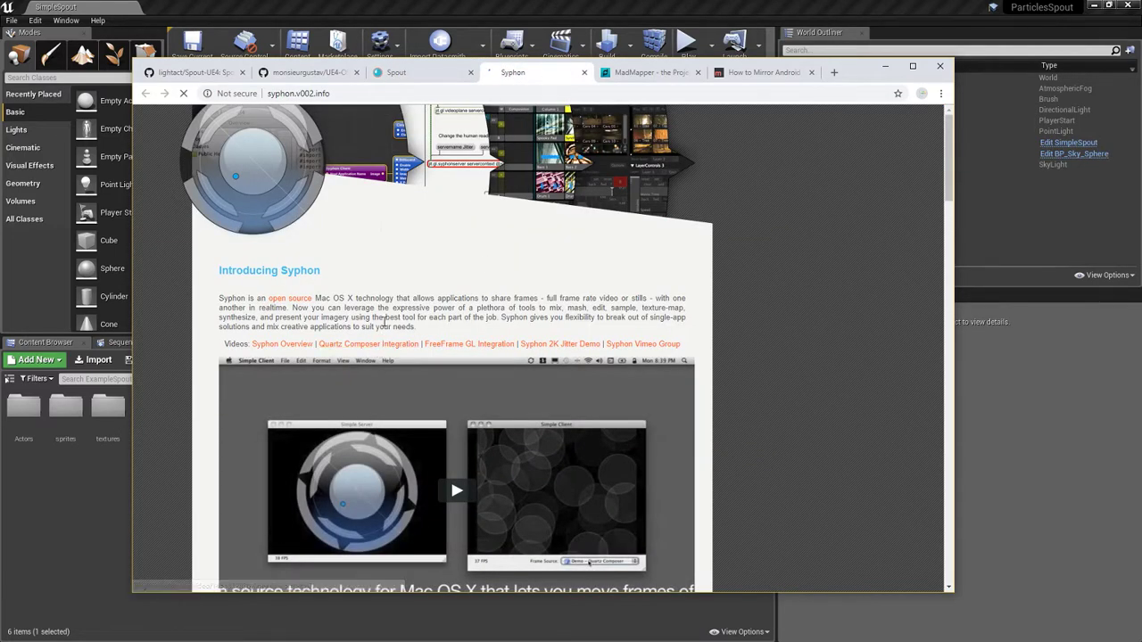
click(584, 72)
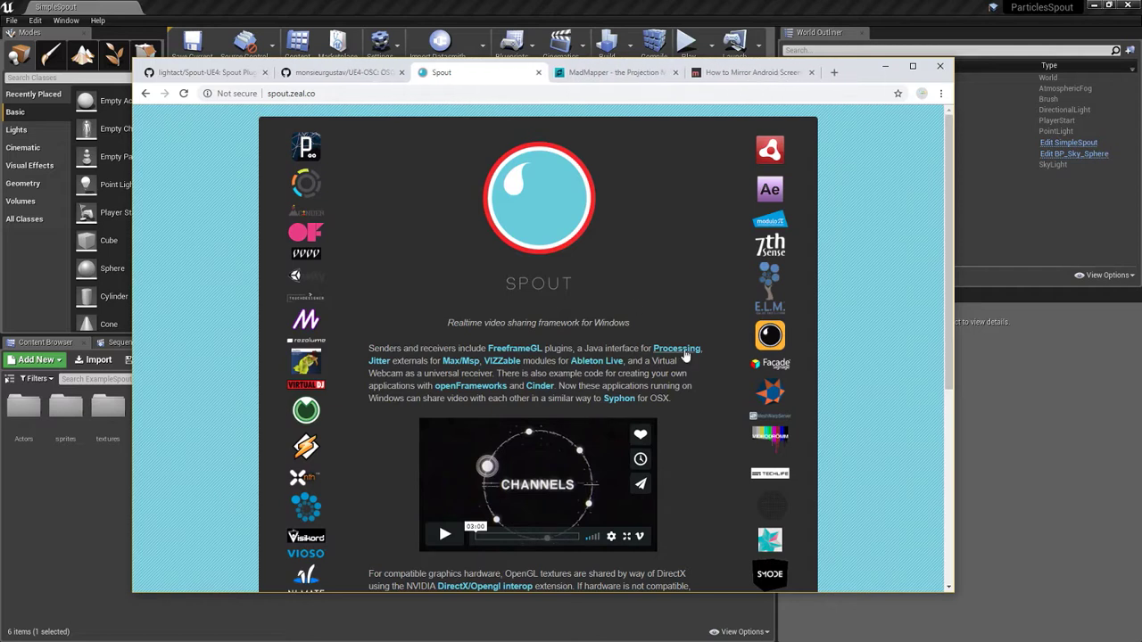
click(887, 66)
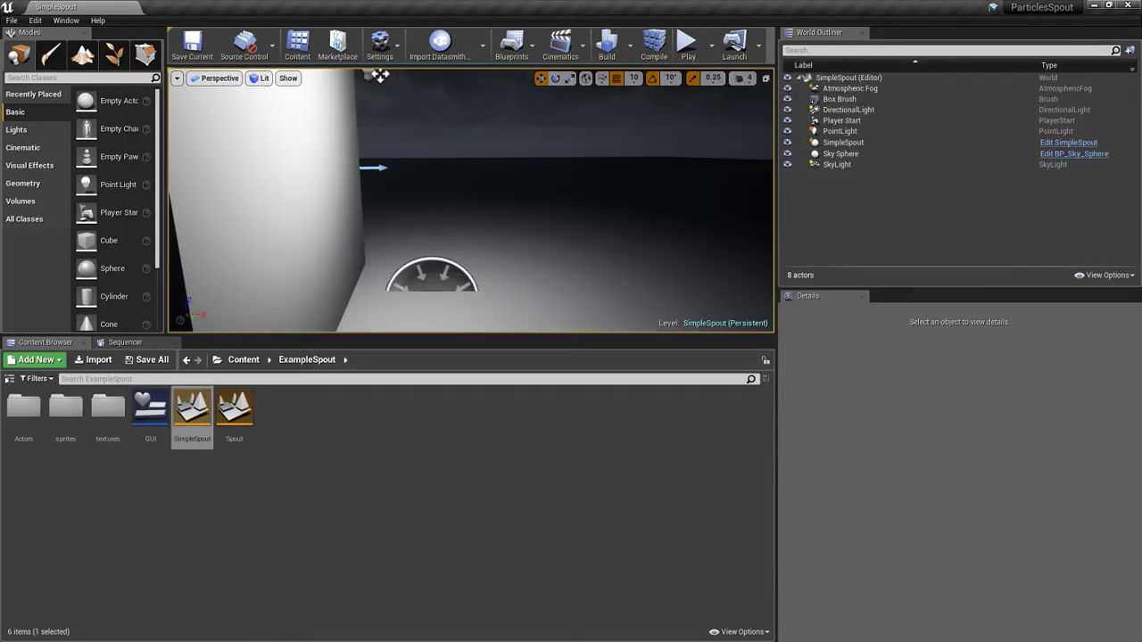
Step: Switch to File Explorer, launch SpoutReceiver.exe from the Spout2 DEMO folder and minimize the Explorer window
key(alt+Tab)
click(308, 107)
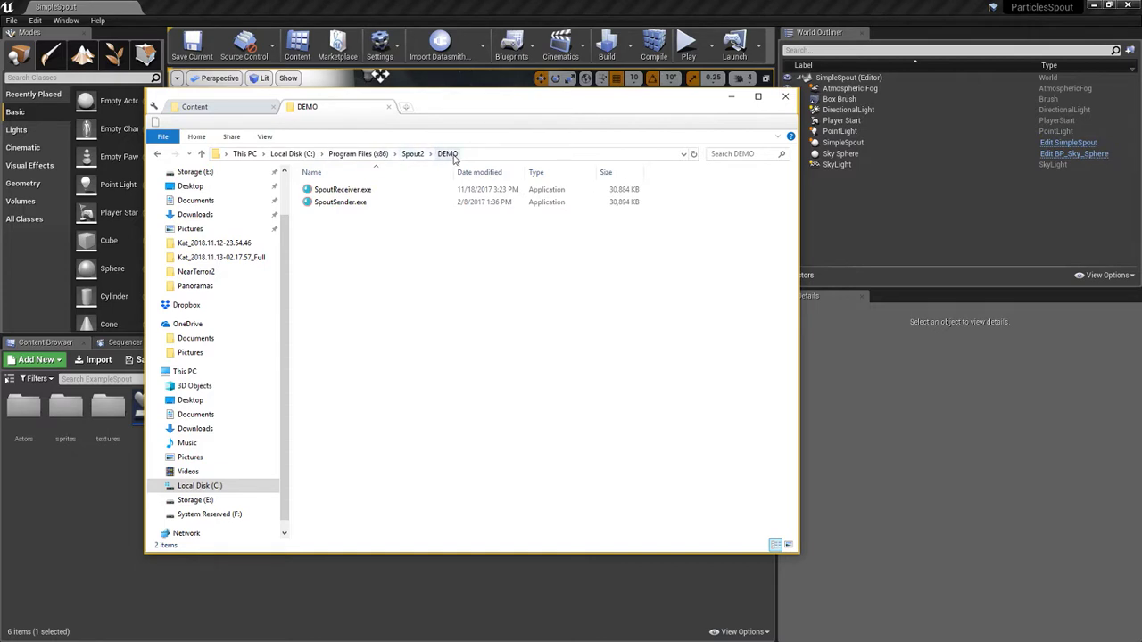
click(353, 196)
double_click(343, 189)
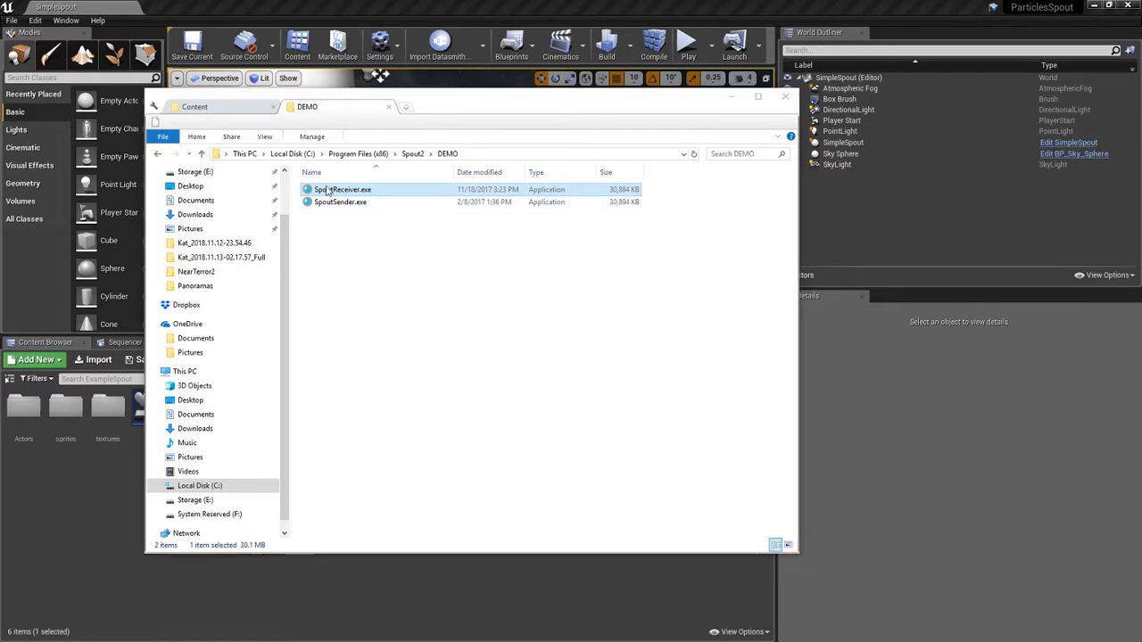
drag(0, 330, 695, 289)
click(732, 98)
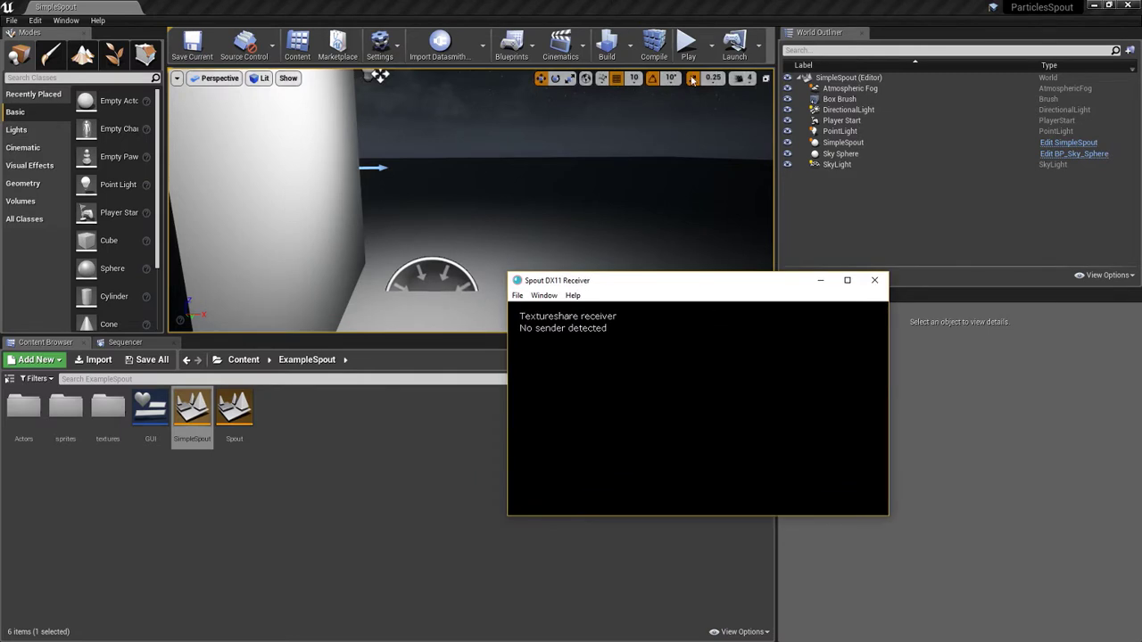
Step: Play the SimpleSpout level and place the Spout DX11 Receiver window beside the game view
click(694, 45)
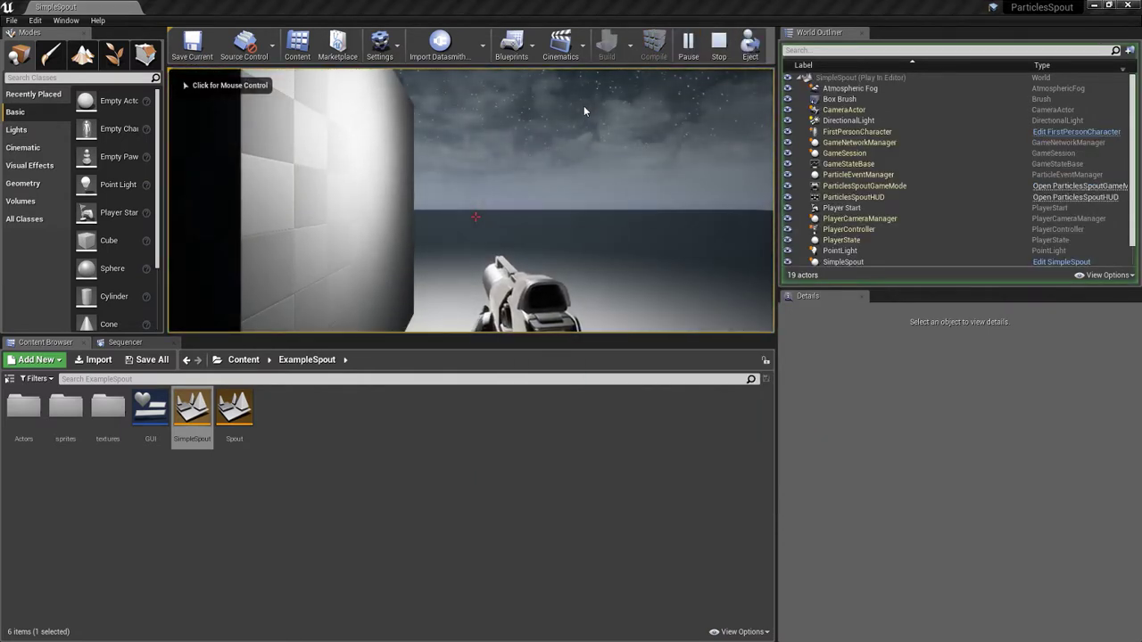
key(alt+Tab)
drag(683, 280, 887, 99)
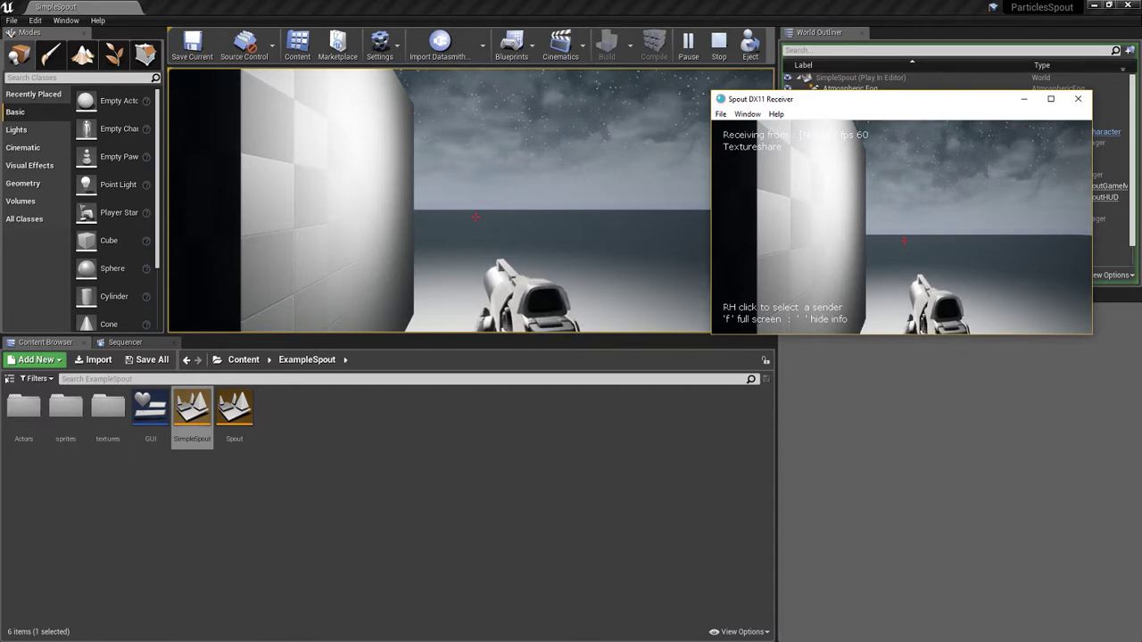
Step: Switch to the browser, look over the video mapping, light mapping and connectivity sections of the MadMapper site, and minimize the browser
key(alt+Tab)
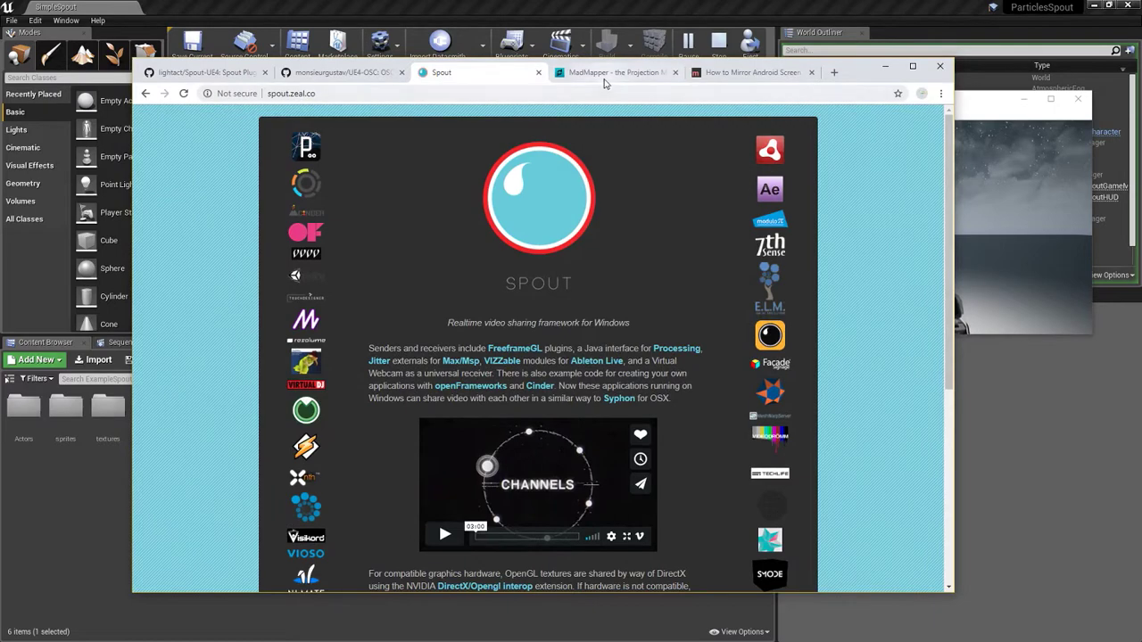
click(604, 75)
scroll(317, 272, down, 6)
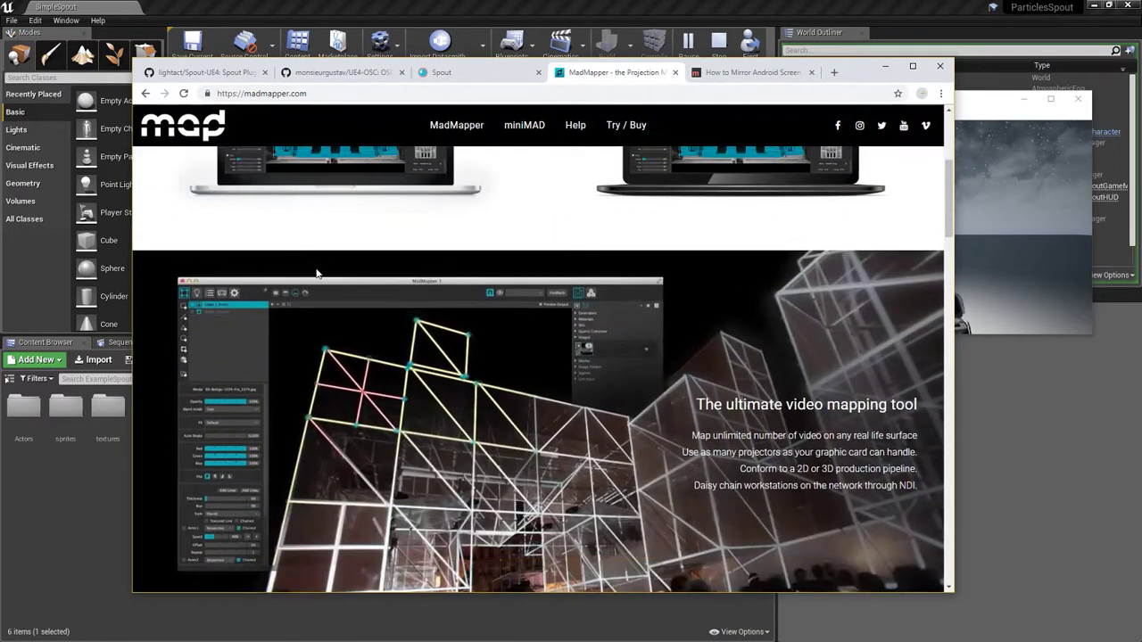
scroll(319, 270, up, 2)
scroll(322, 269, down, 3)
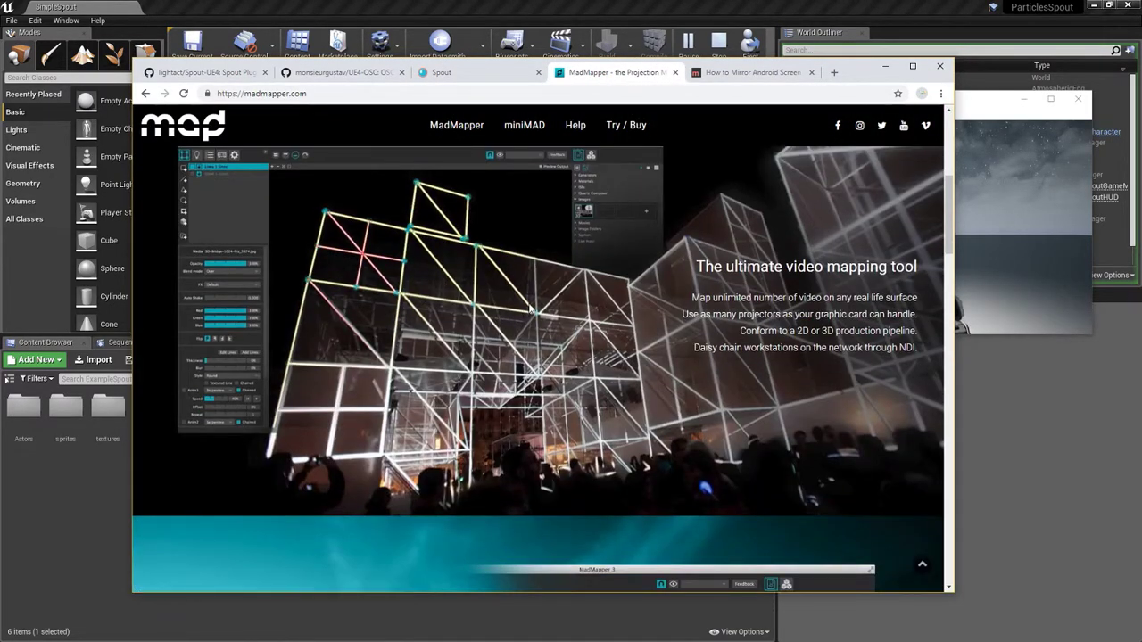
scroll(455, 298, down, 3)
scroll(449, 300, down, 3)
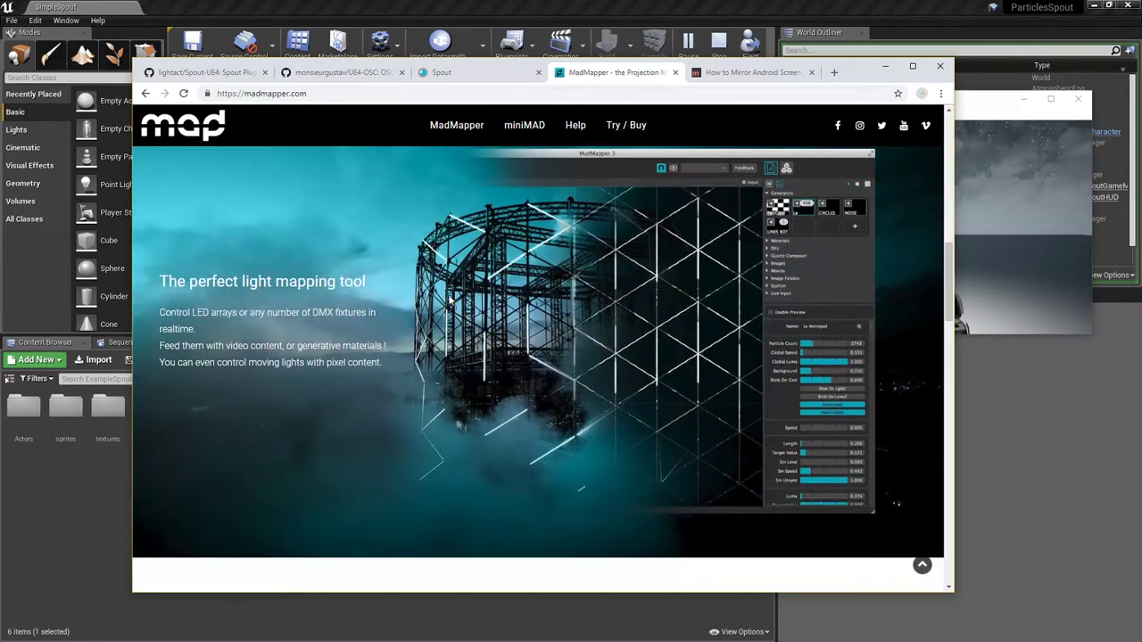
scroll(445, 291, down, 3)
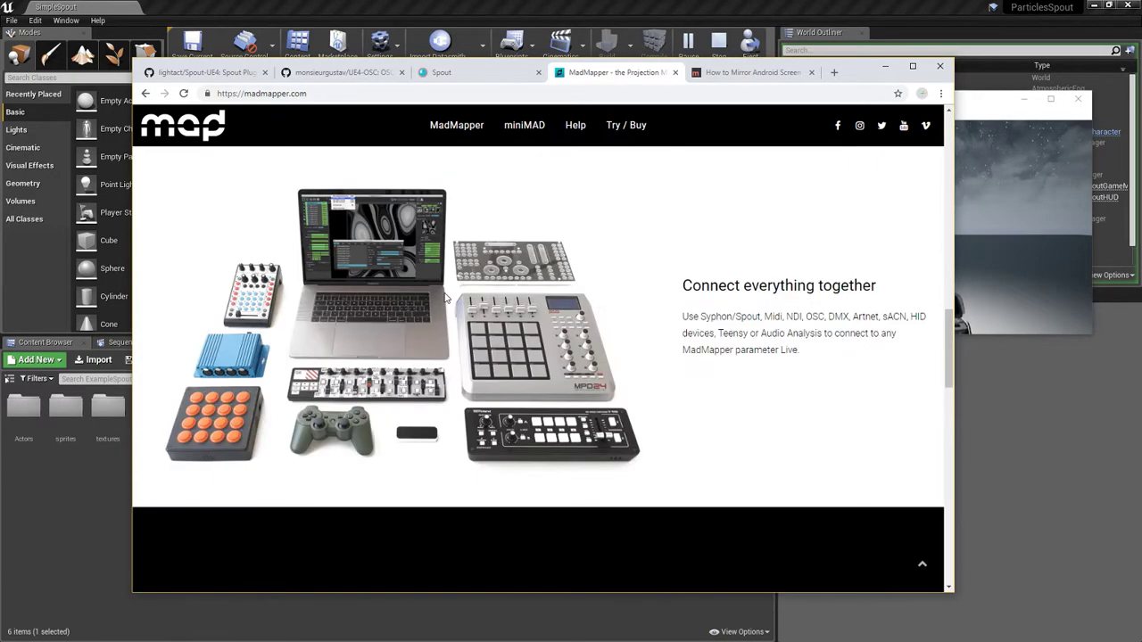
scroll(446, 294, up, 5)
click(884, 66)
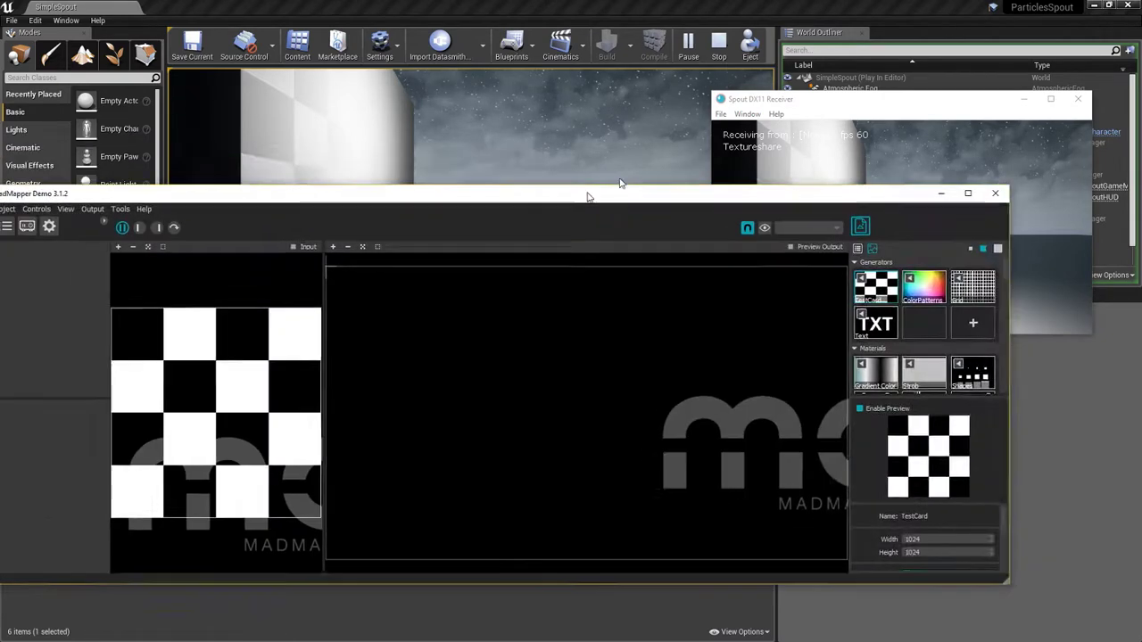
Step: In MadMapper, move the window fully into view, choose the Spout source as input media and add a quad surface
drag(591, 189, 658, 78)
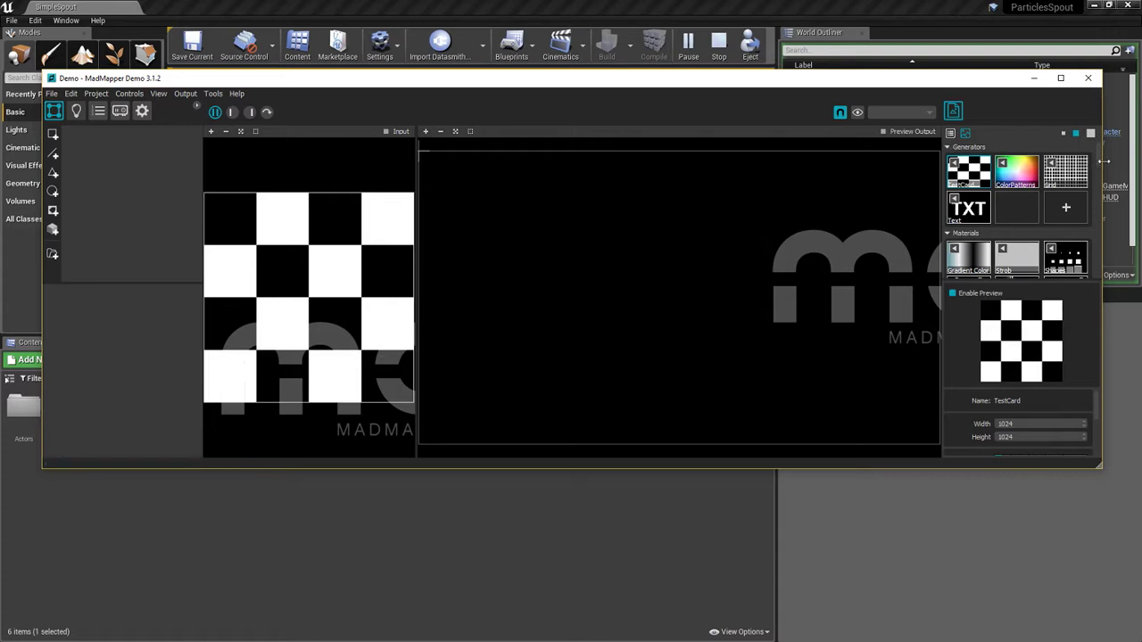
drag(1099, 162, 1101, 257)
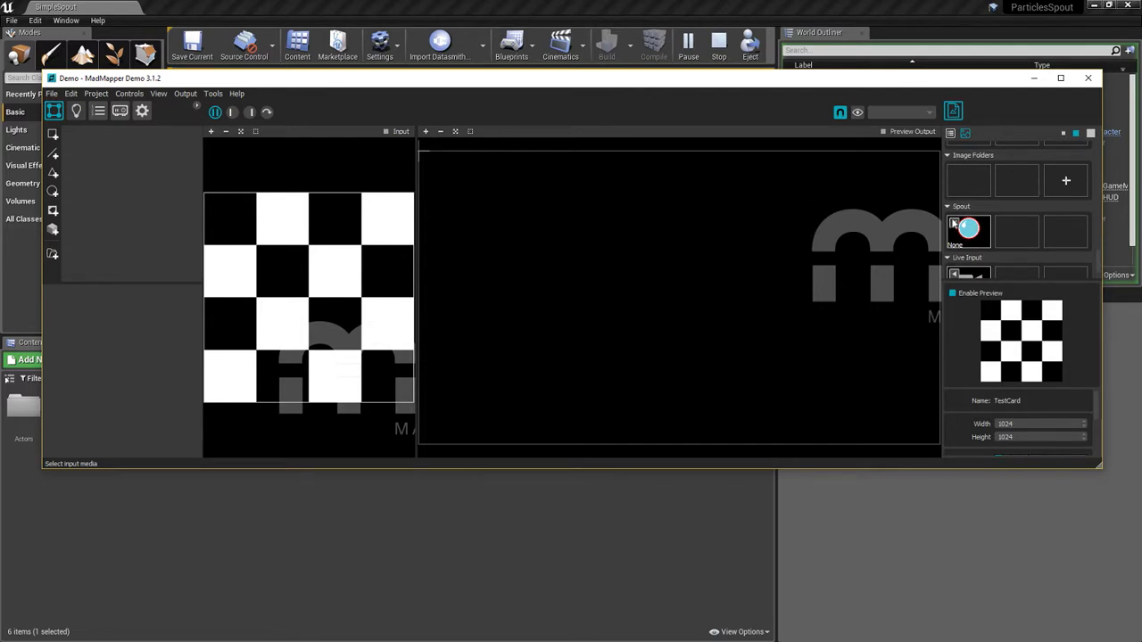
click(955, 225)
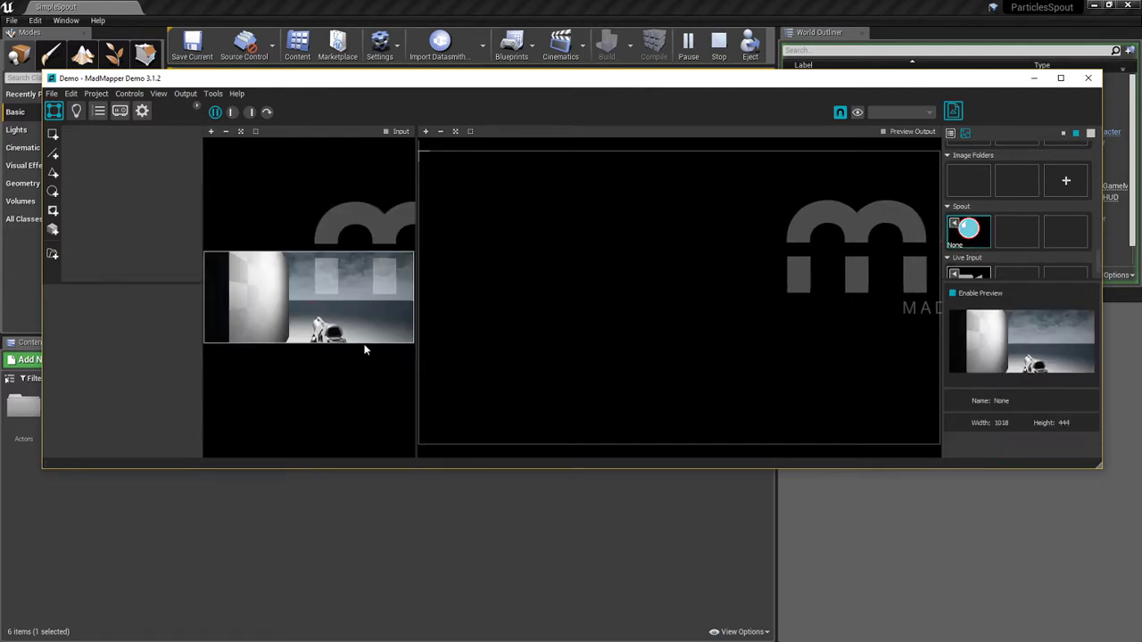
click(55, 133)
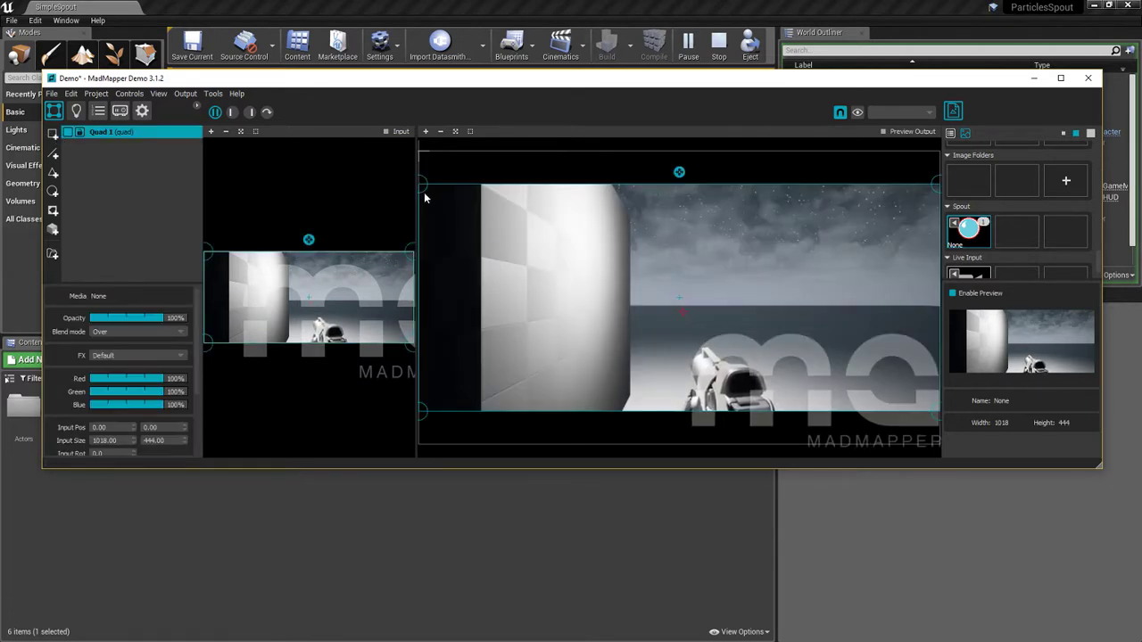
Step: Warp the quad in the preview output by moving its four corners, ending with the upper ones at about 567, 12 and 1348, 132
drag(423, 197, 516, 164)
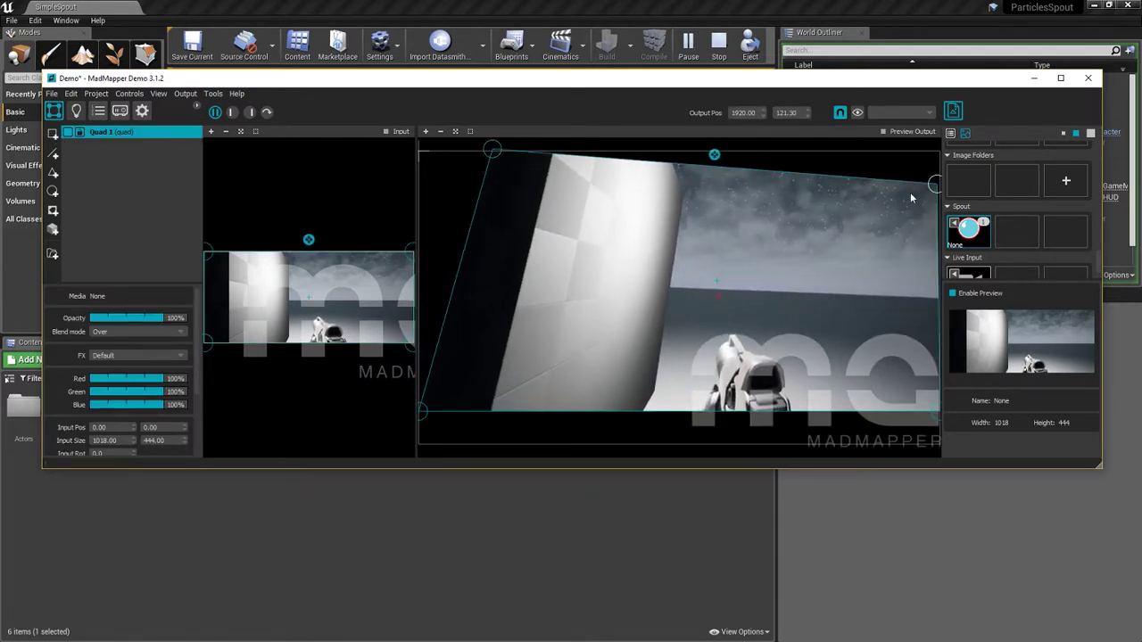
drag(934, 184, 790, 232)
click(423, 409)
drag(423, 408, 518, 454)
drag(931, 410, 850, 348)
drag(790, 232, 911, 182)
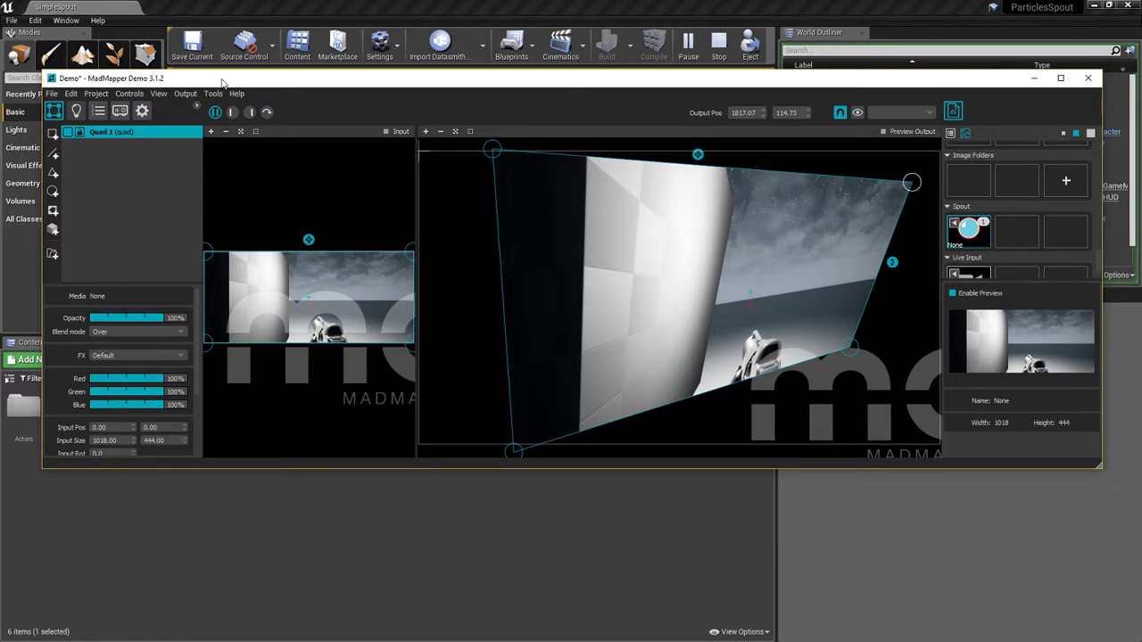
drag(222, 83, 219, 92)
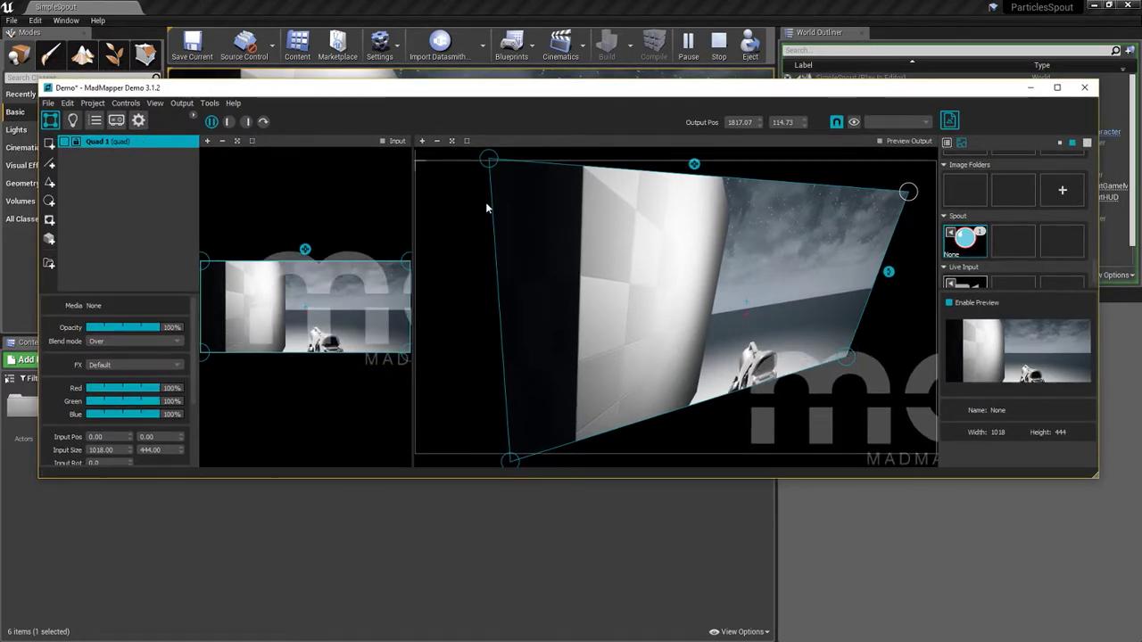
drag(481, 163, 461, 196)
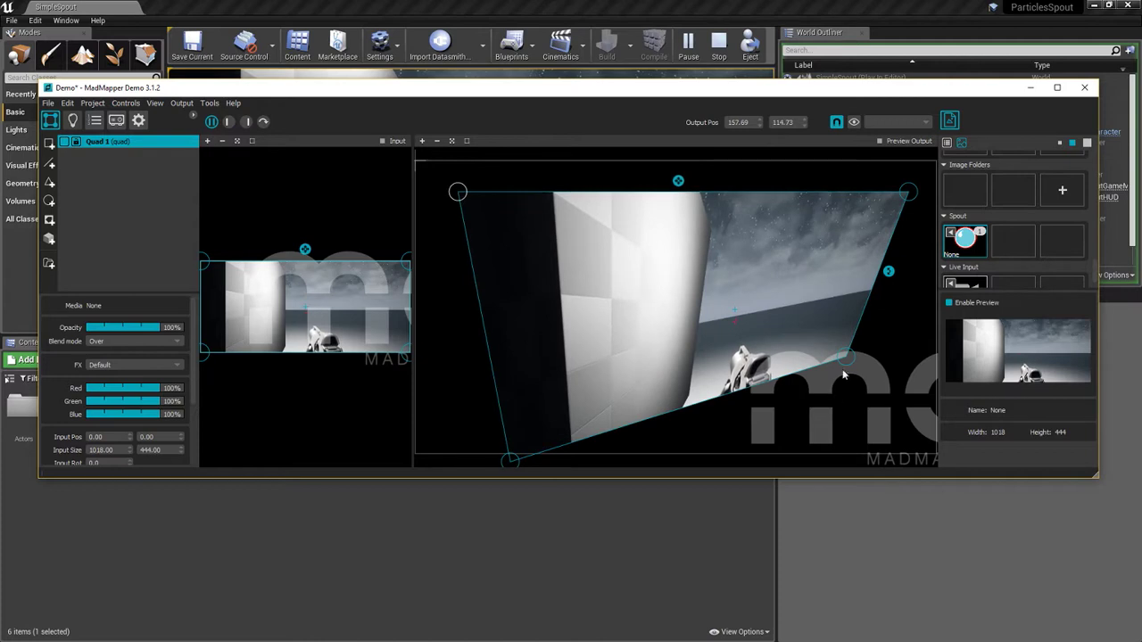
drag(845, 360, 788, 381)
drag(511, 464, 493, 365)
drag(458, 192, 569, 164)
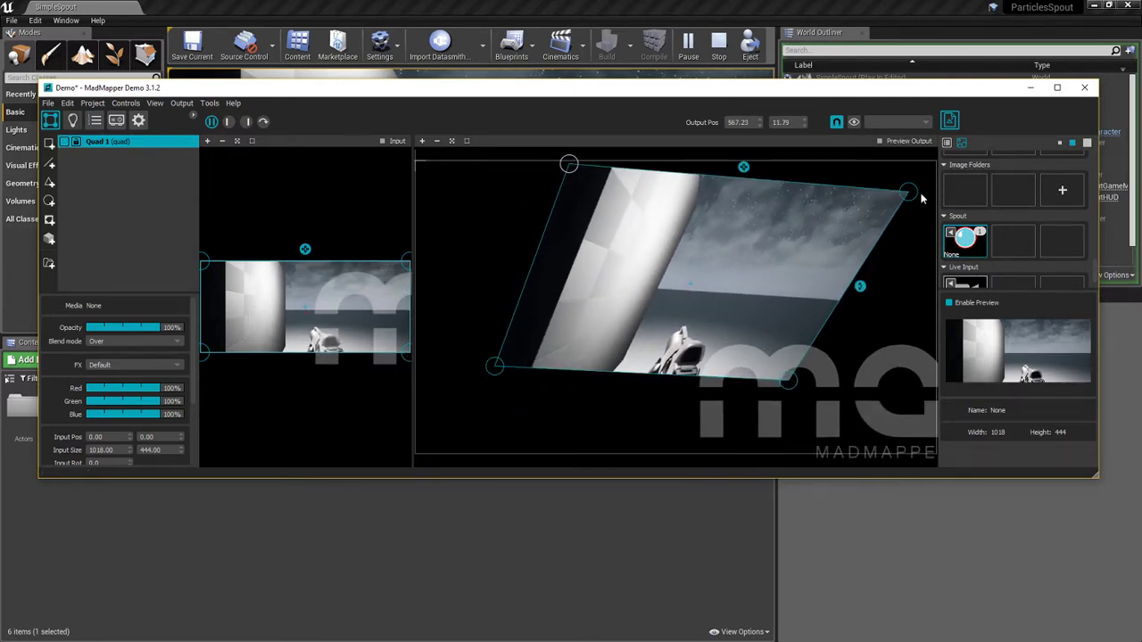
drag(923, 199, 789, 203)
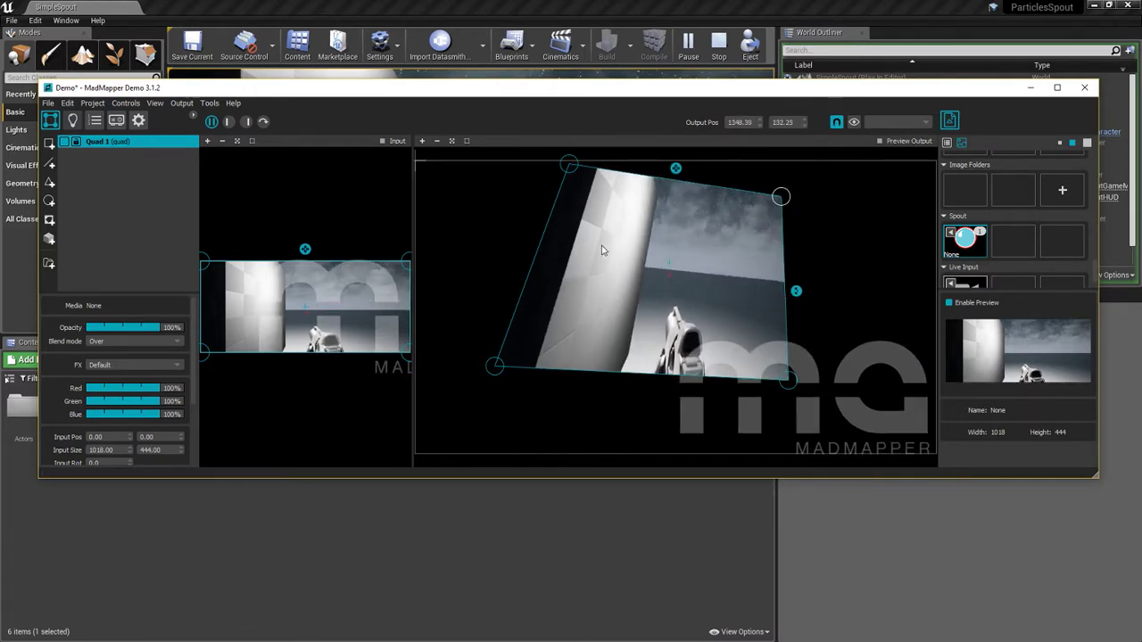
Step: Quit MadMapper Demo, confirming the exit, and minimize the Spout receiver window
click(1085, 89)
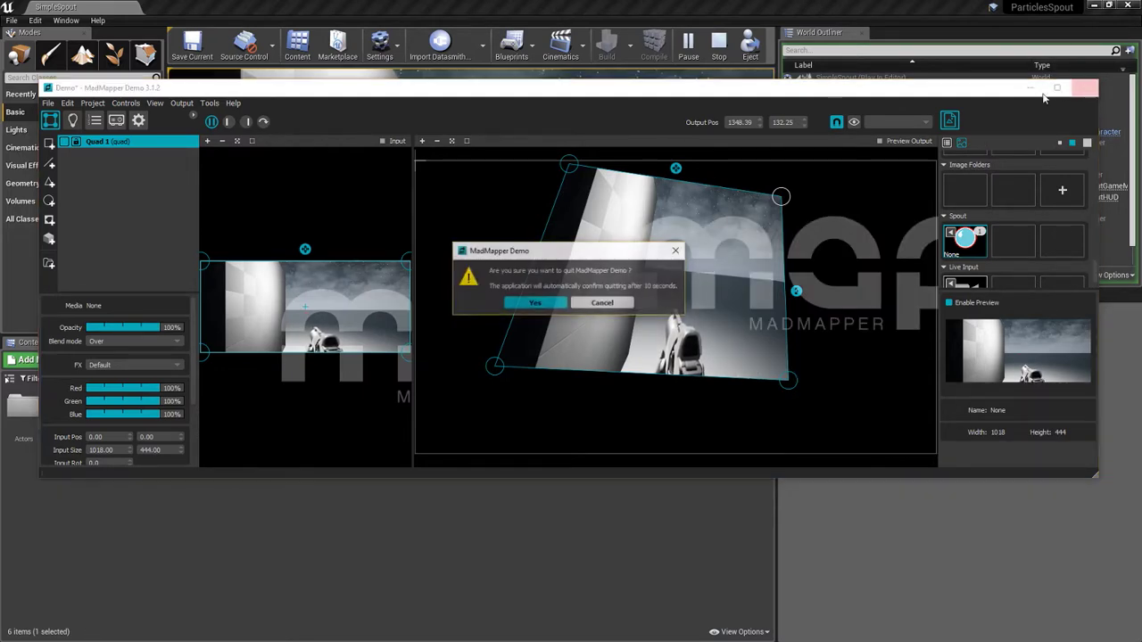
click(533, 303)
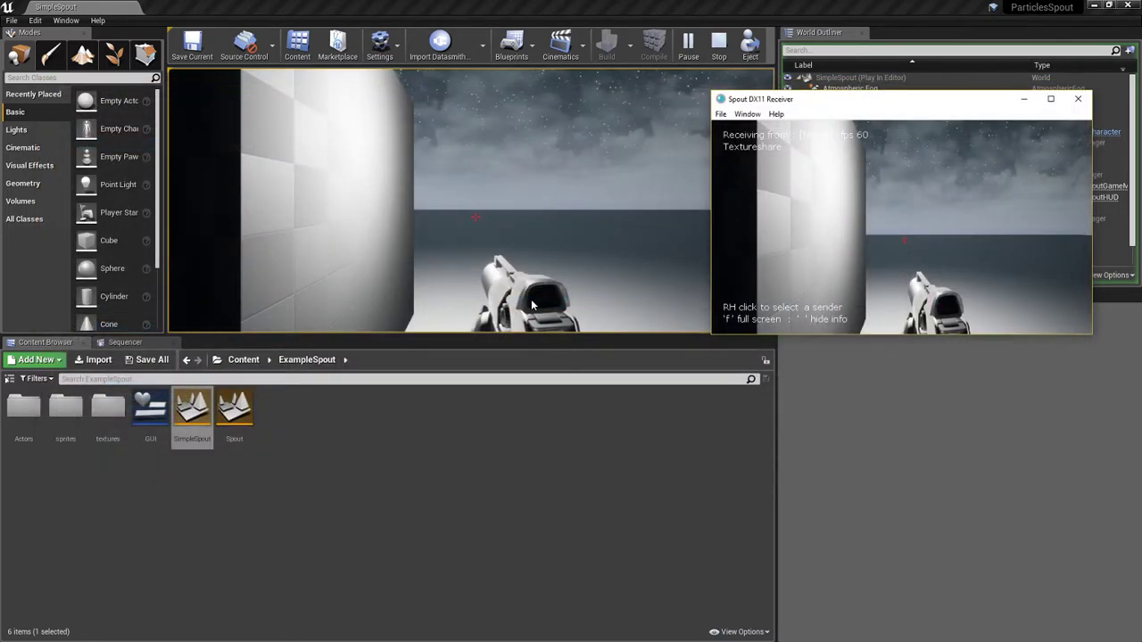
click(1024, 100)
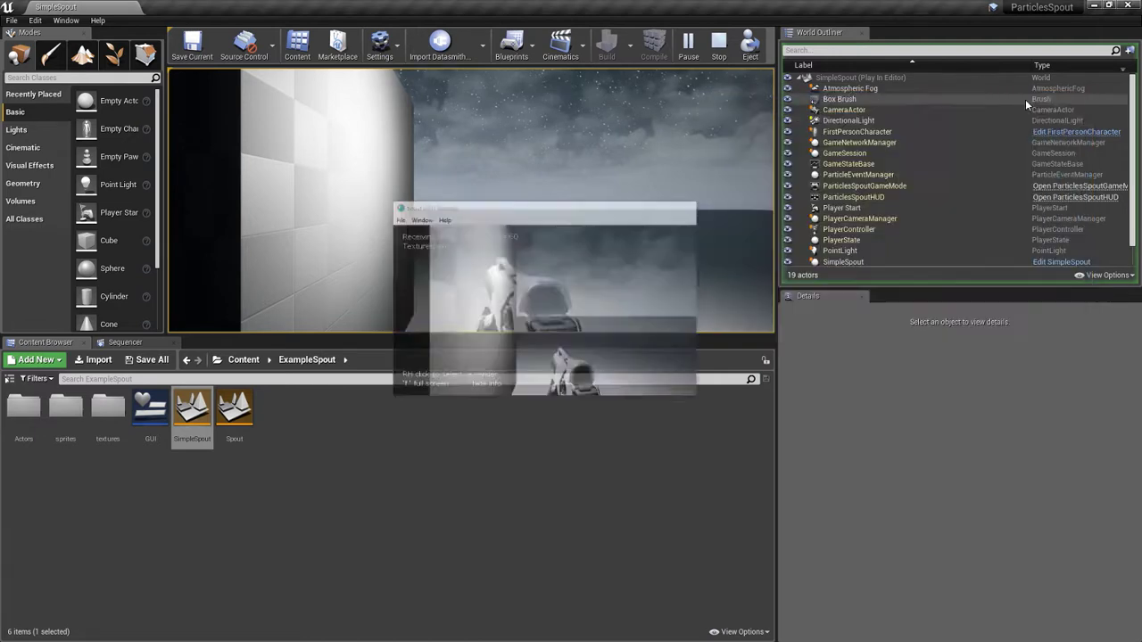
Step: Open the SimpleSpout blueprint from the ExampleSpout Actors folder, dock its editor beside the level tab and stop the play session
double_click(23, 408)
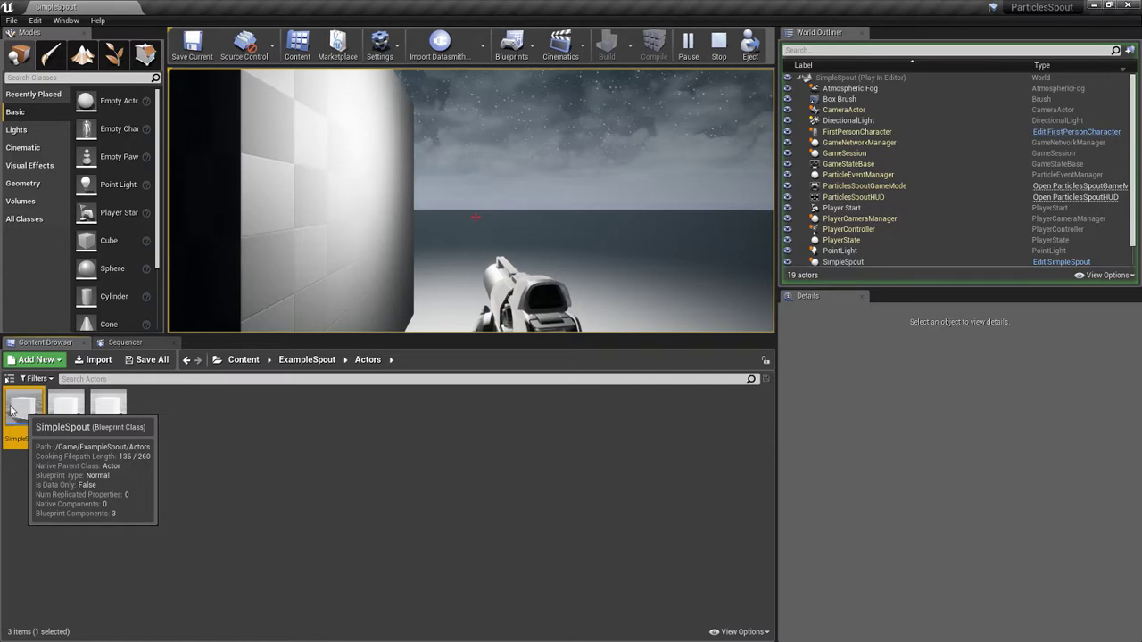
double_click(24, 407)
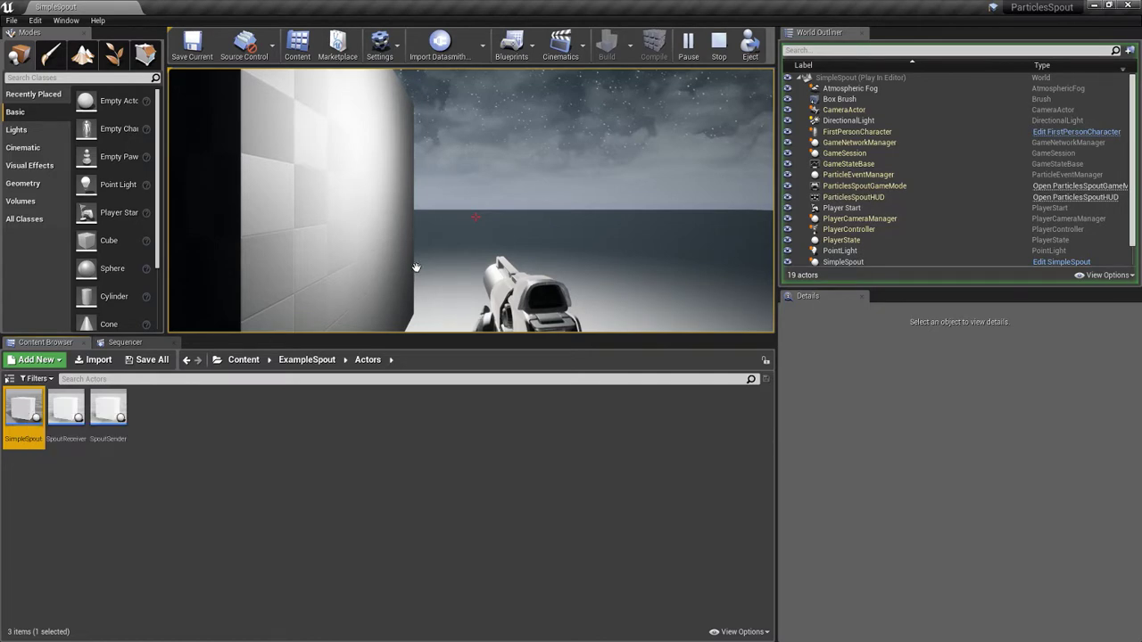
click(207, 14)
drag(207, 14, 209, 11)
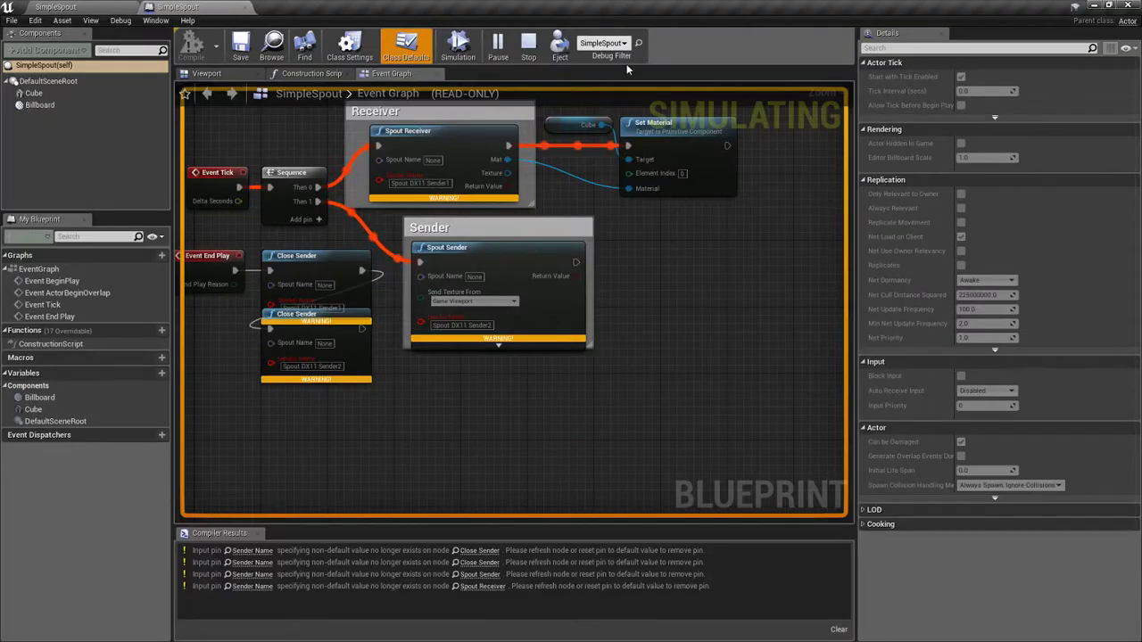
click(530, 47)
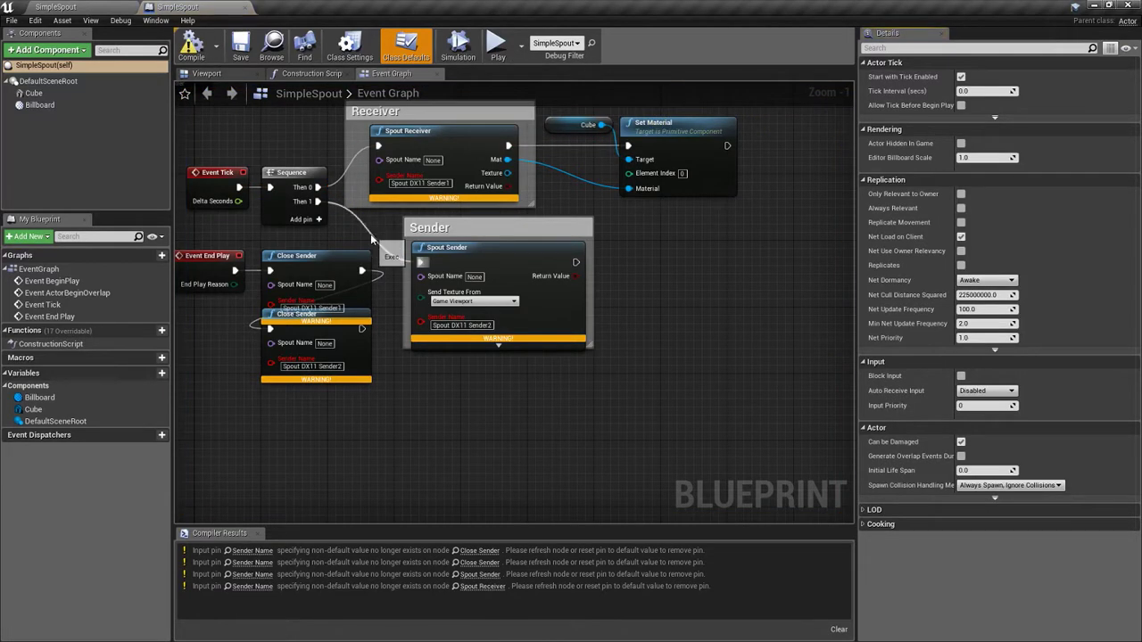
Step: Refresh the Spout Receiver and Spout Sender nodes in the event graph to remove their outdated Sender Name pins
right_drag(380, 230, 474, 204)
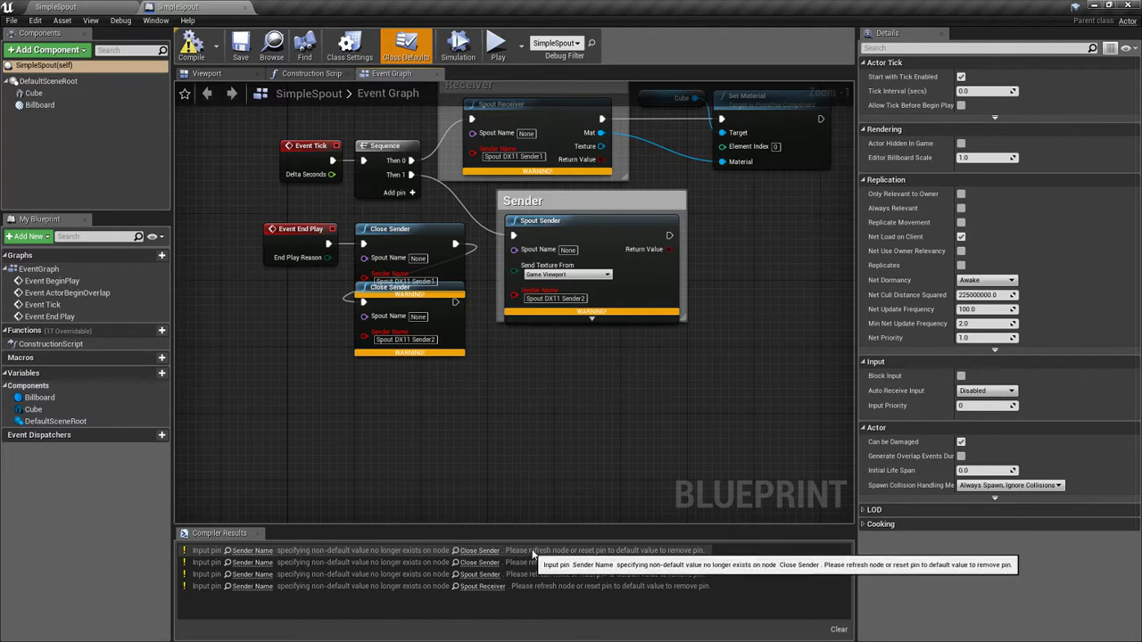
right_drag(560, 134, 547, 189)
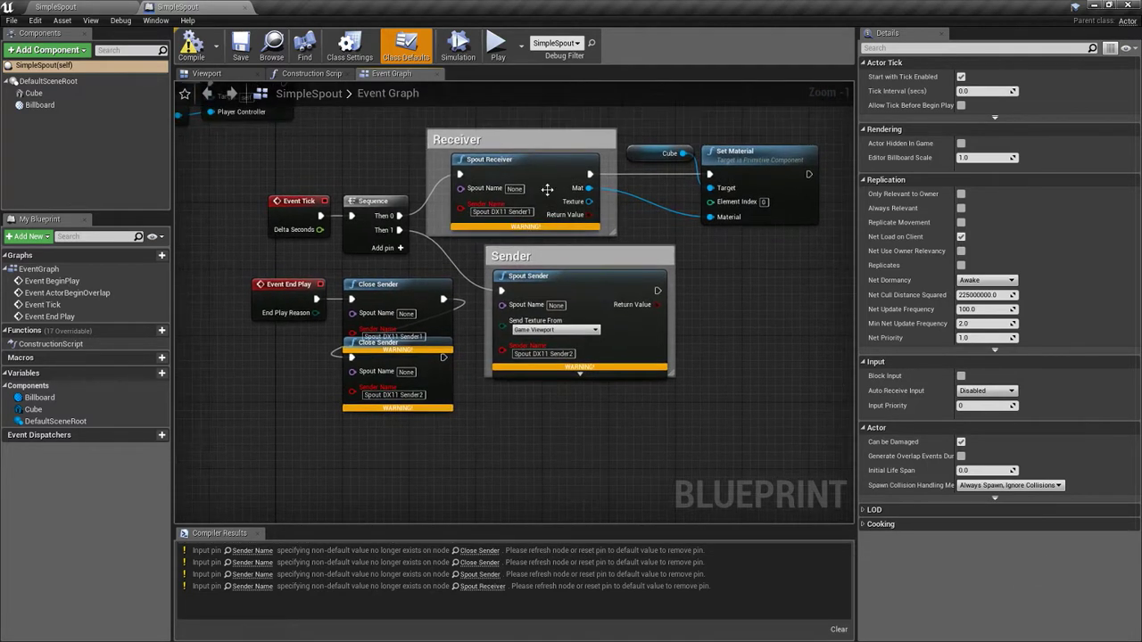
click(531, 165)
right_click(526, 167)
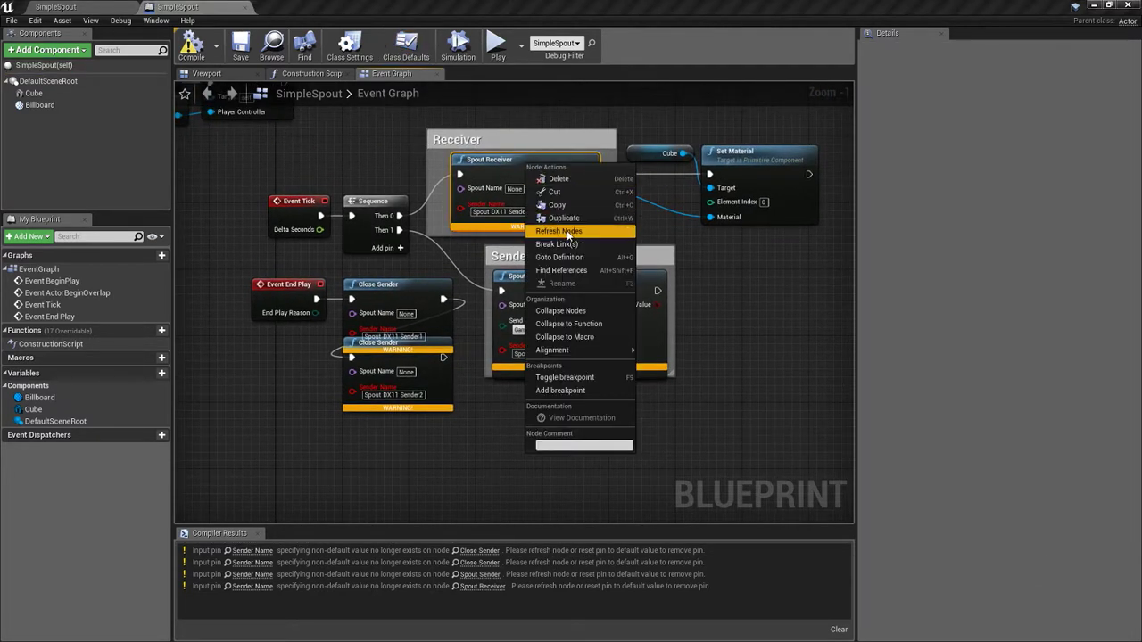
click(568, 234)
right_click(562, 279)
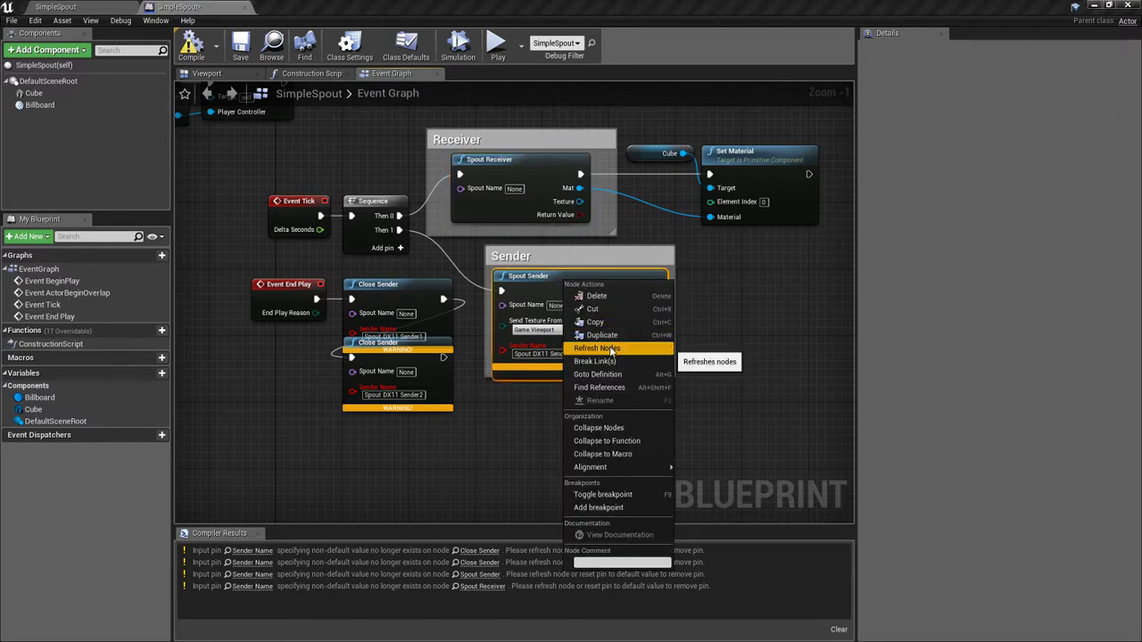
click(611, 349)
Step: Refresh both Close Sender nodes after Event End Play to remove their outdated Sender Name pins
right_click(398, 293)
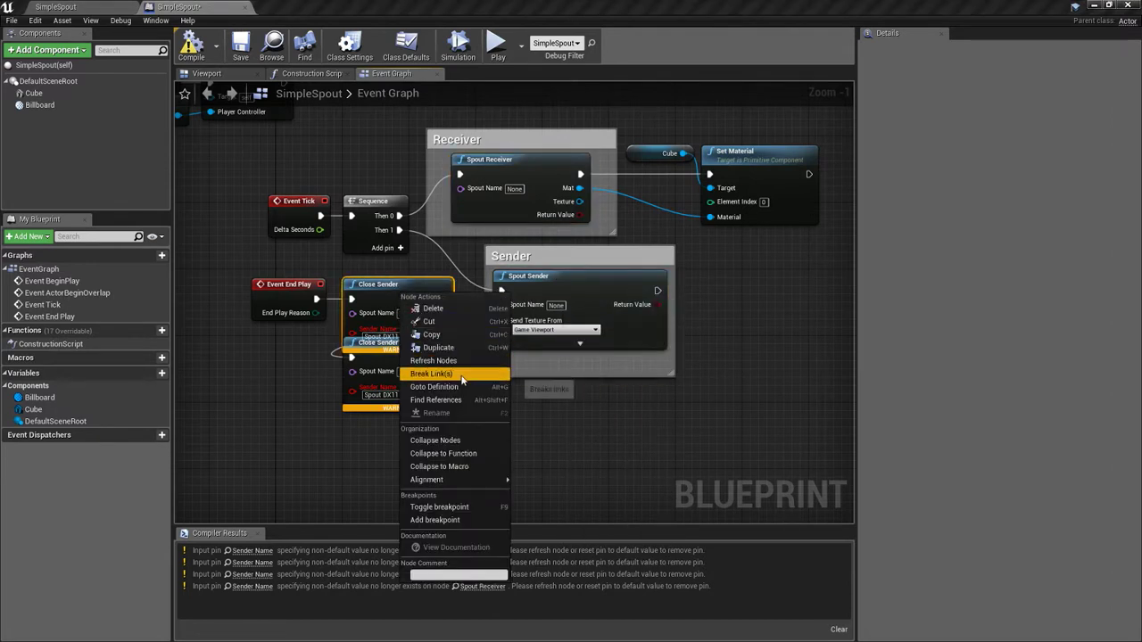
click(434, 361)
right_click(417, 347)
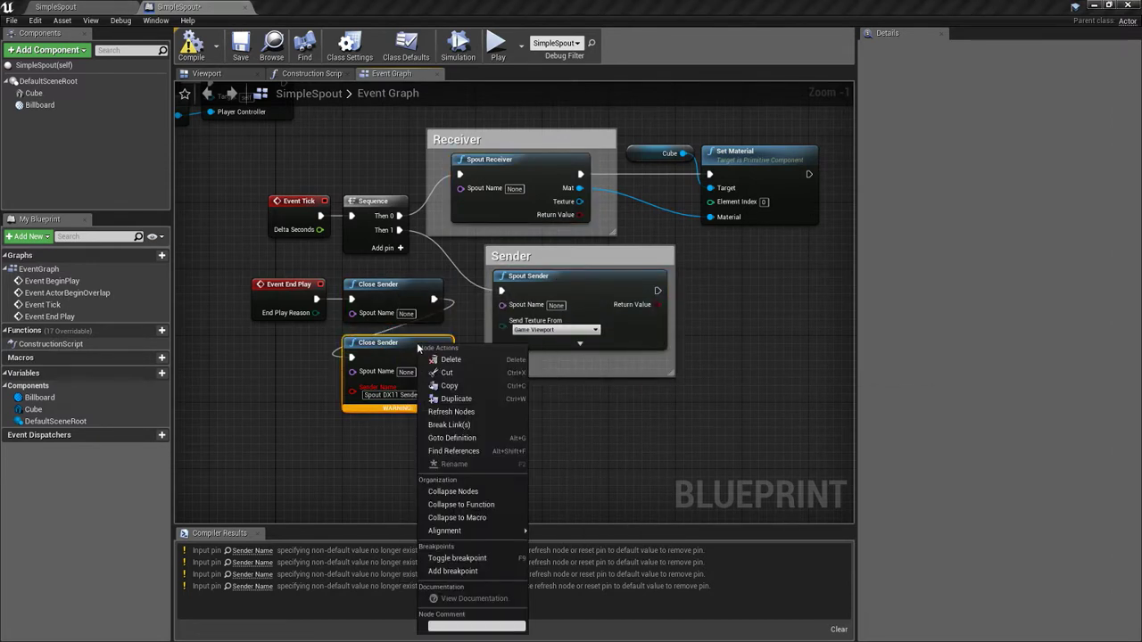
click(468, 411)
click(303, 261)
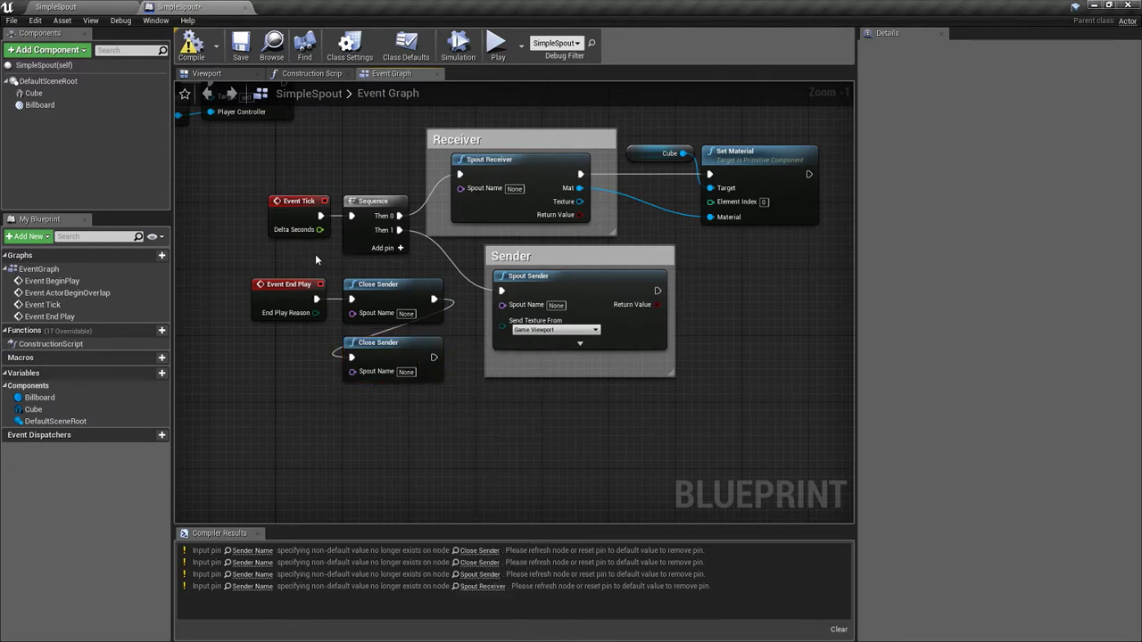
Step: Review the Event Tick receiver and sender branches, then compile and save the SimpleSpout blueprint
right_drag(315, 253, 366, 331)
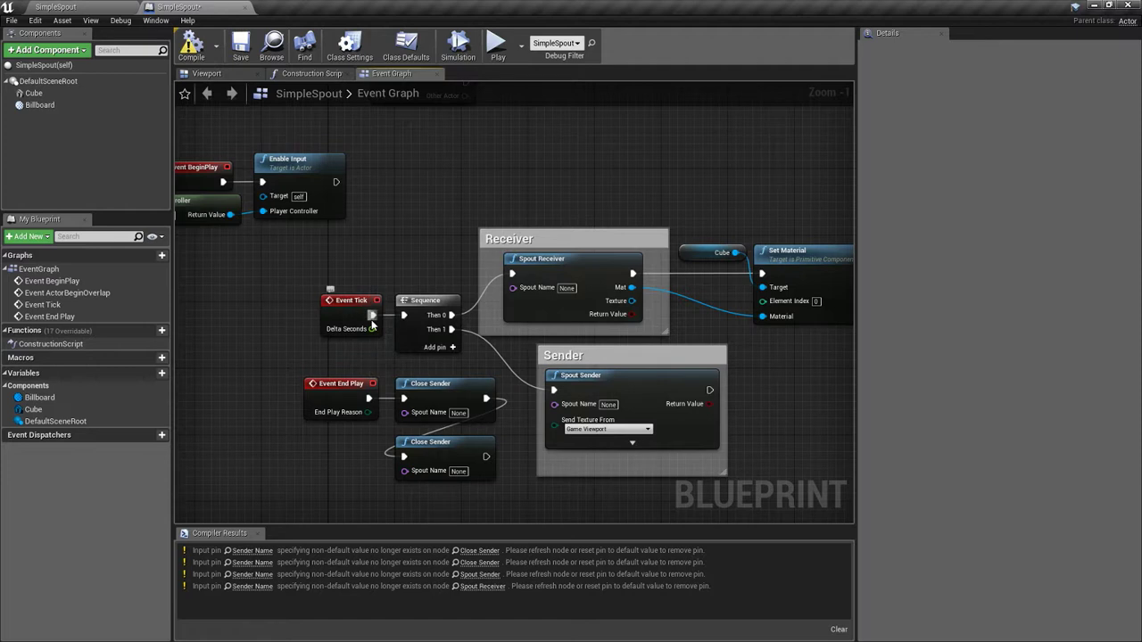
right_drag(386, 272, 330, 249)
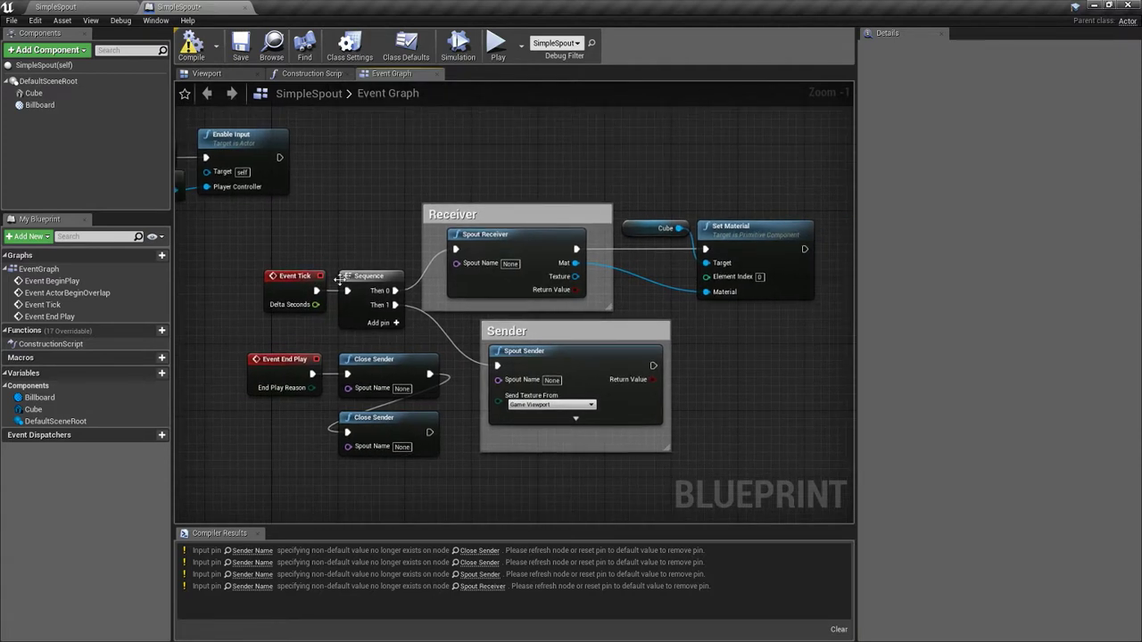
right_drag(531, 285, 442, 283)
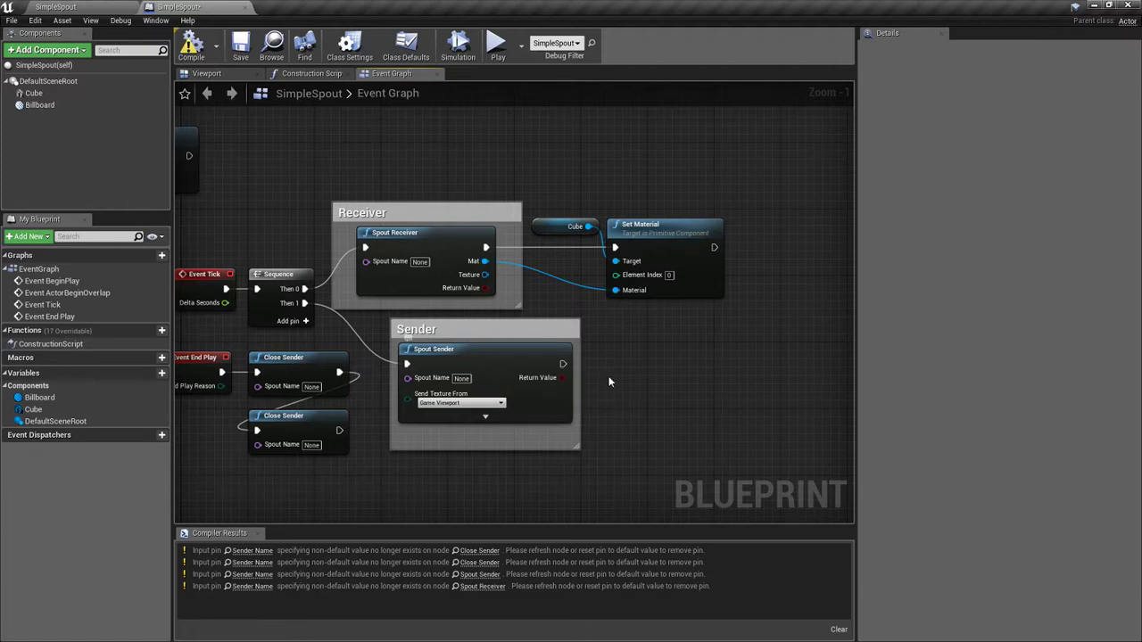
click(192, 49)
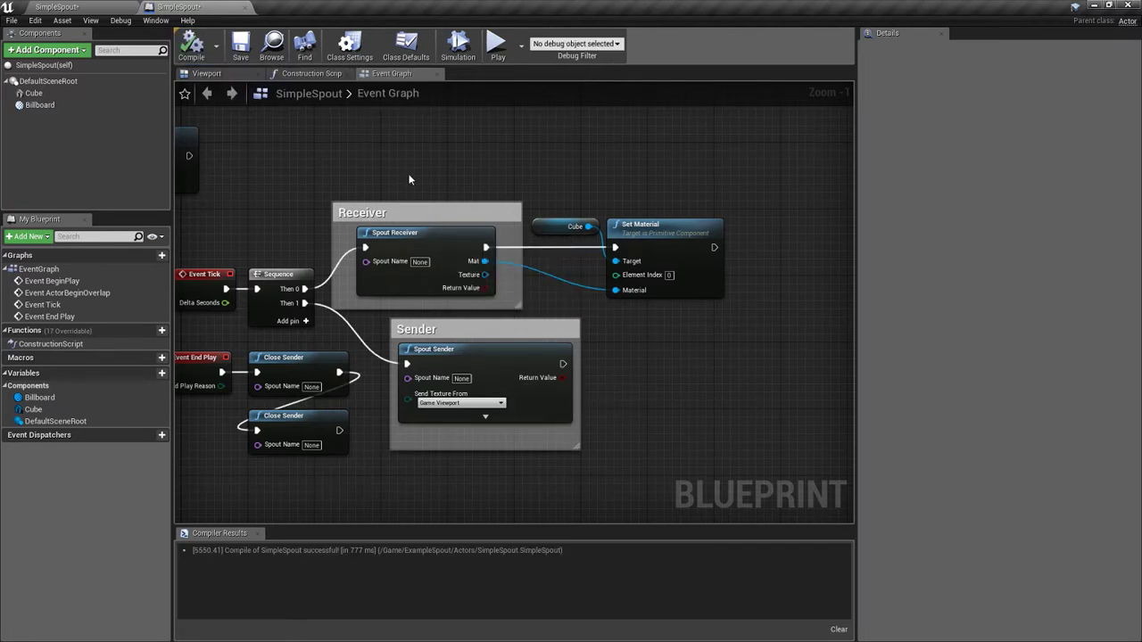
right_drag(412, 173, 494, 159)
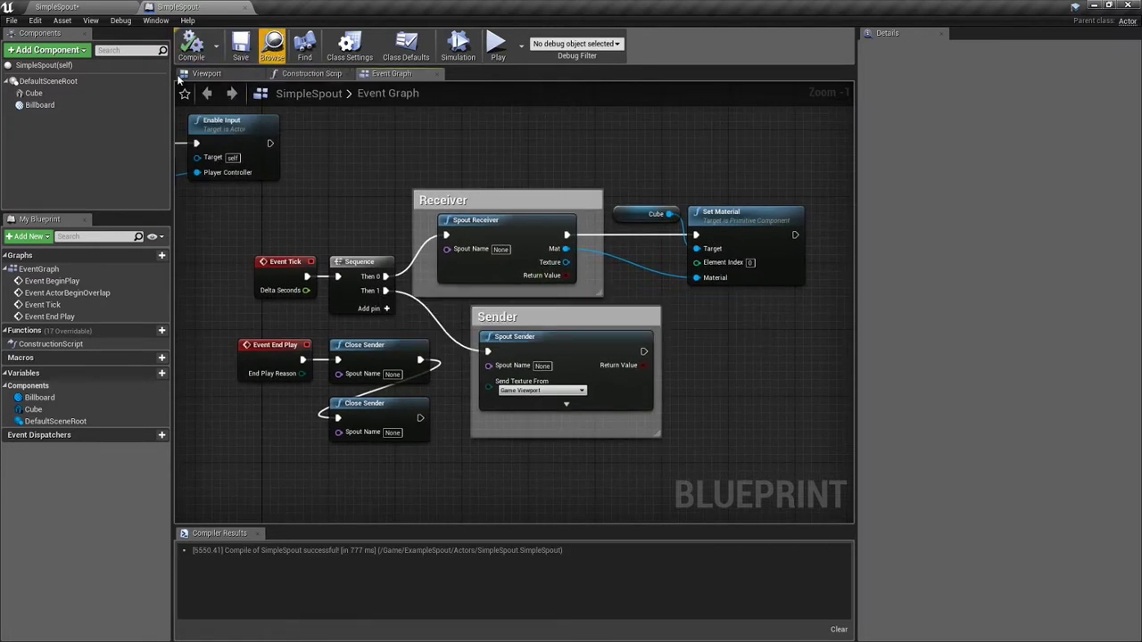
Step: Switch to File Explorer, launch SpoutSender.exe from the Spout2 DEMO folder and minimize the Explorer window
key(alt+Tab)
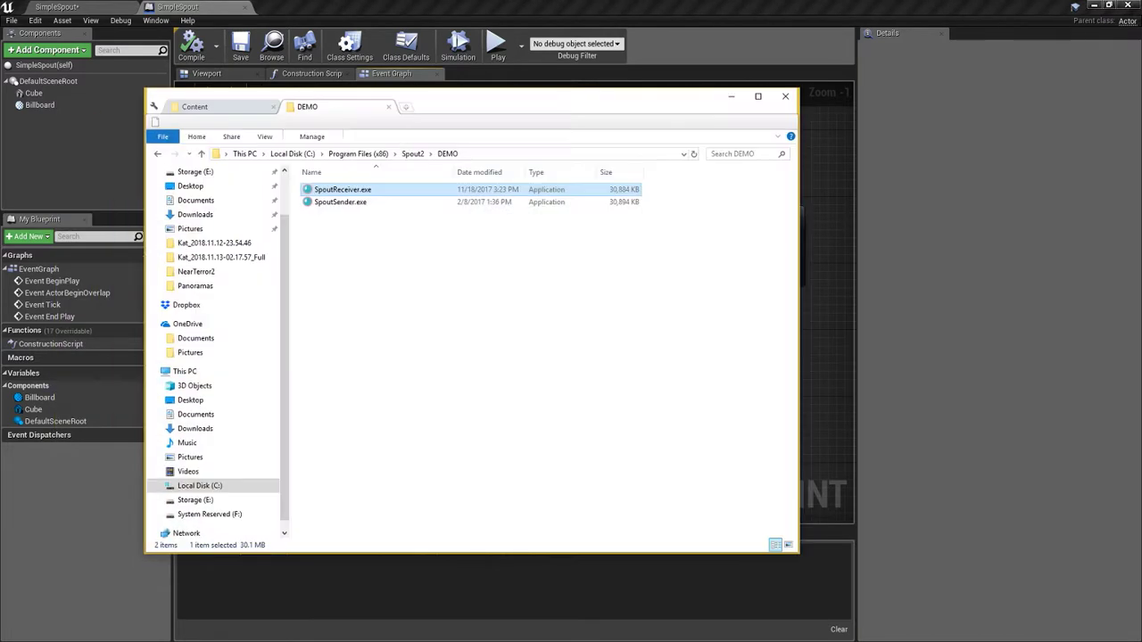
click(340, 203)
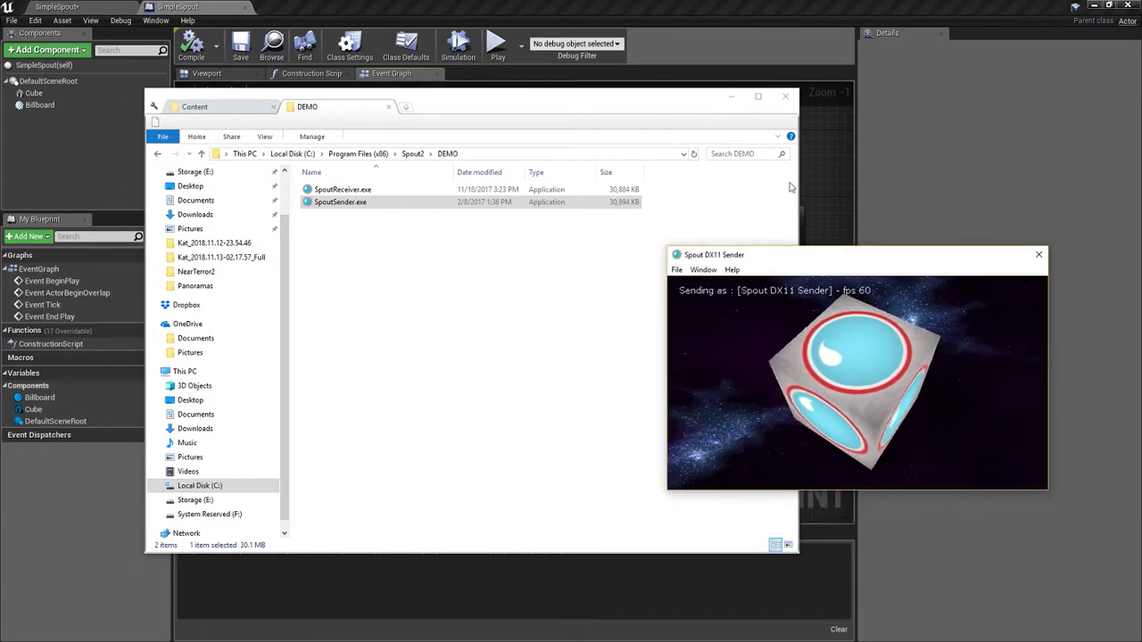
click(731, 97)
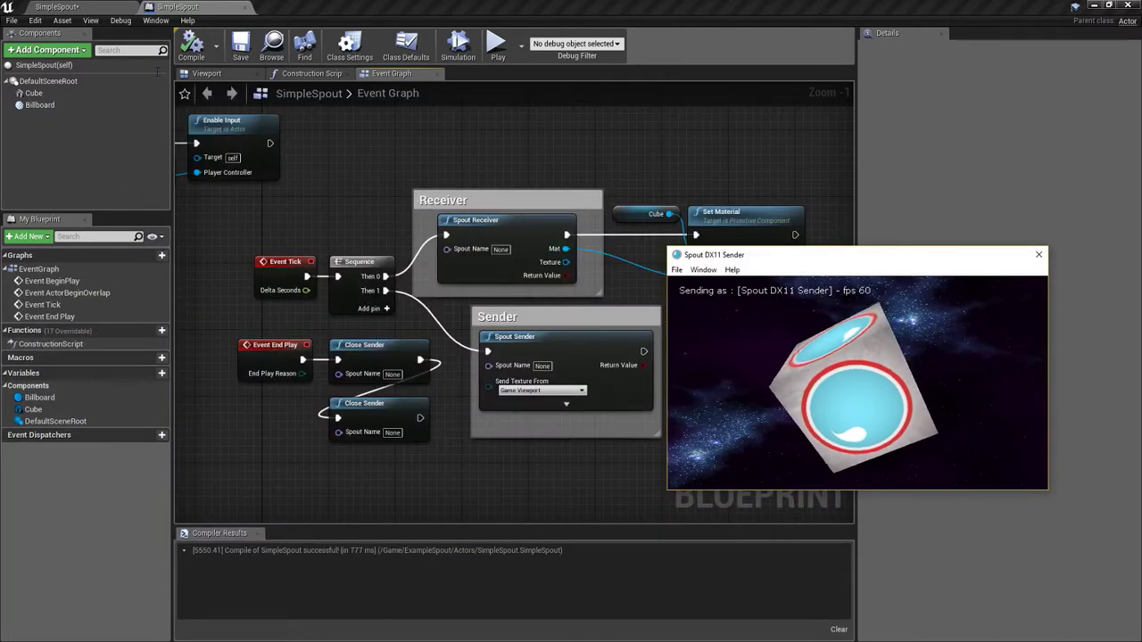
Step: Return to the SimpleSpout level, save it, play it to check the cube, and stop the play session
right_drag(544, 147, 453, 144)
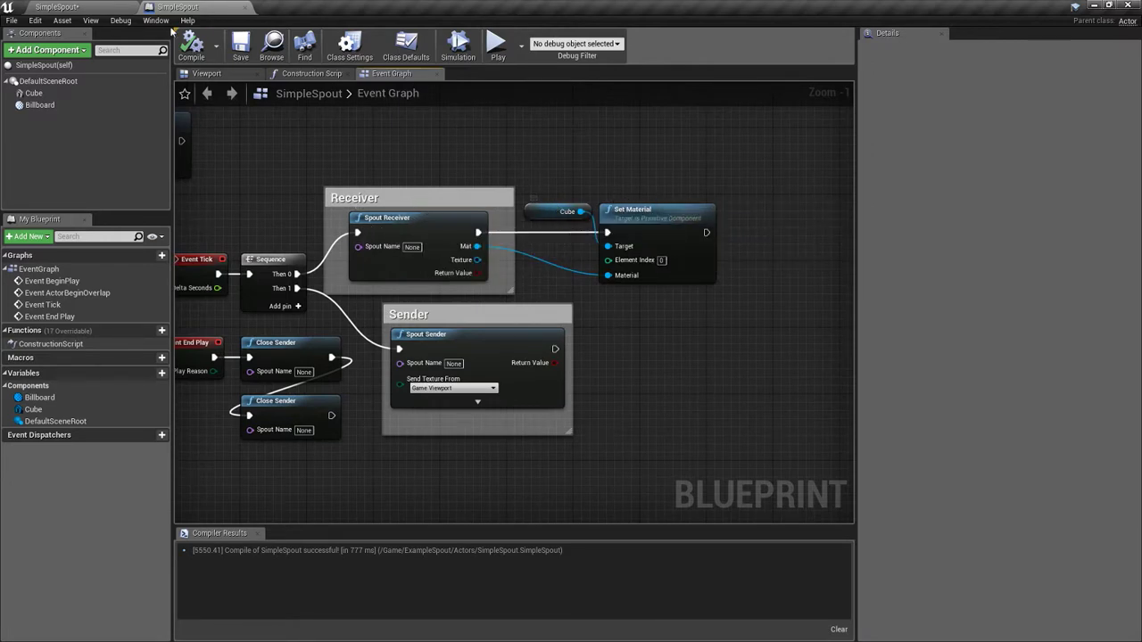
click(87, 9)
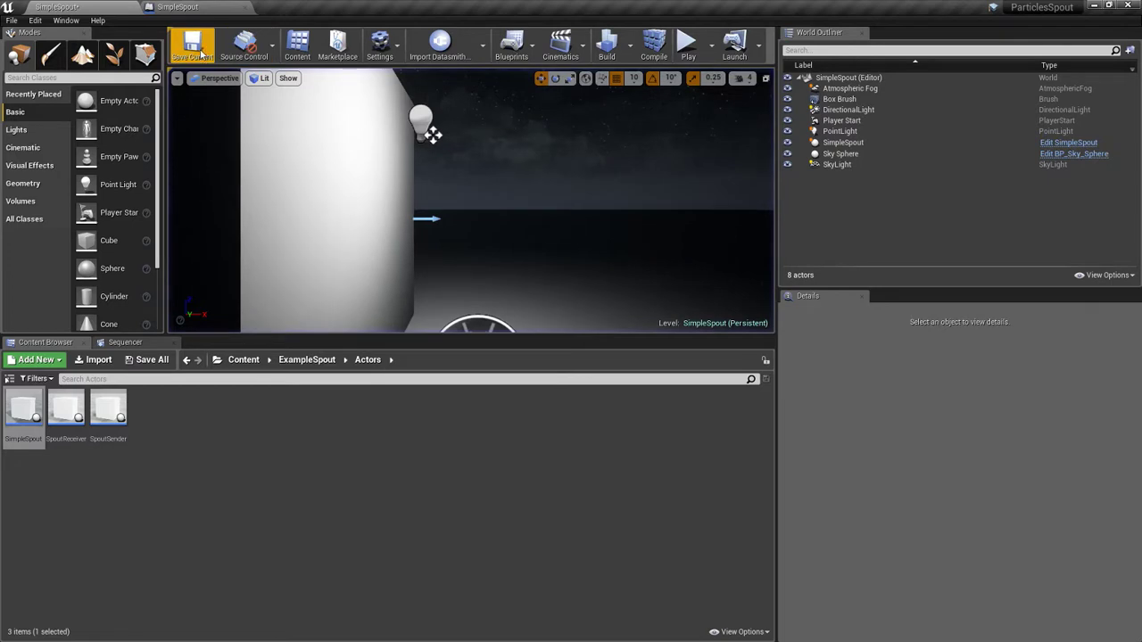
click(688, 43)
click(600, 271)
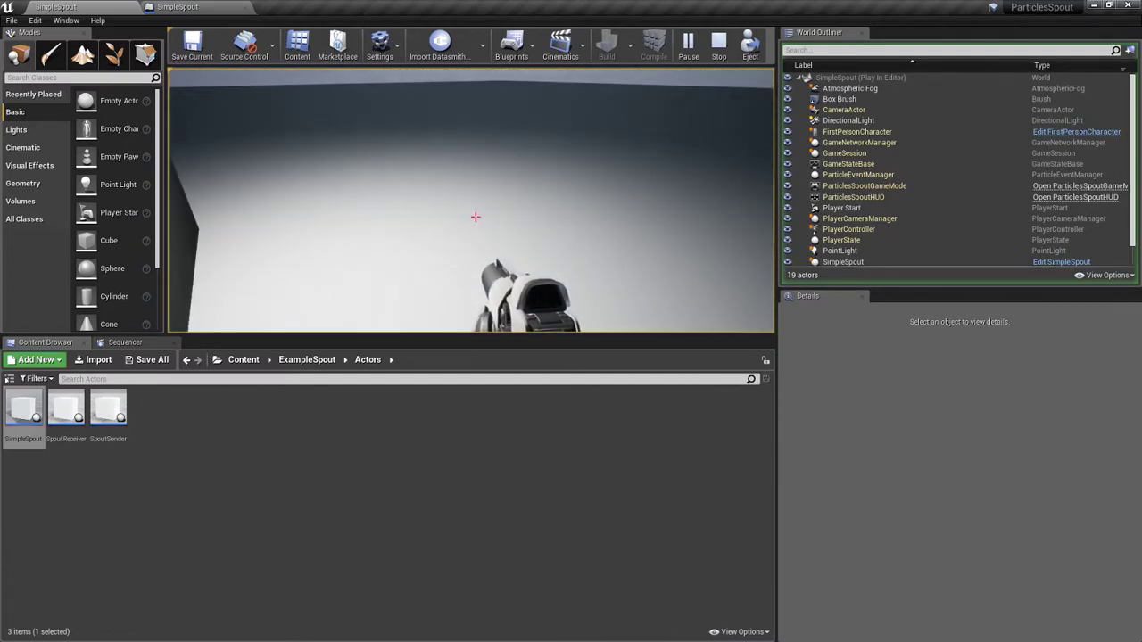
key(shift+F1)
click(718, 59)
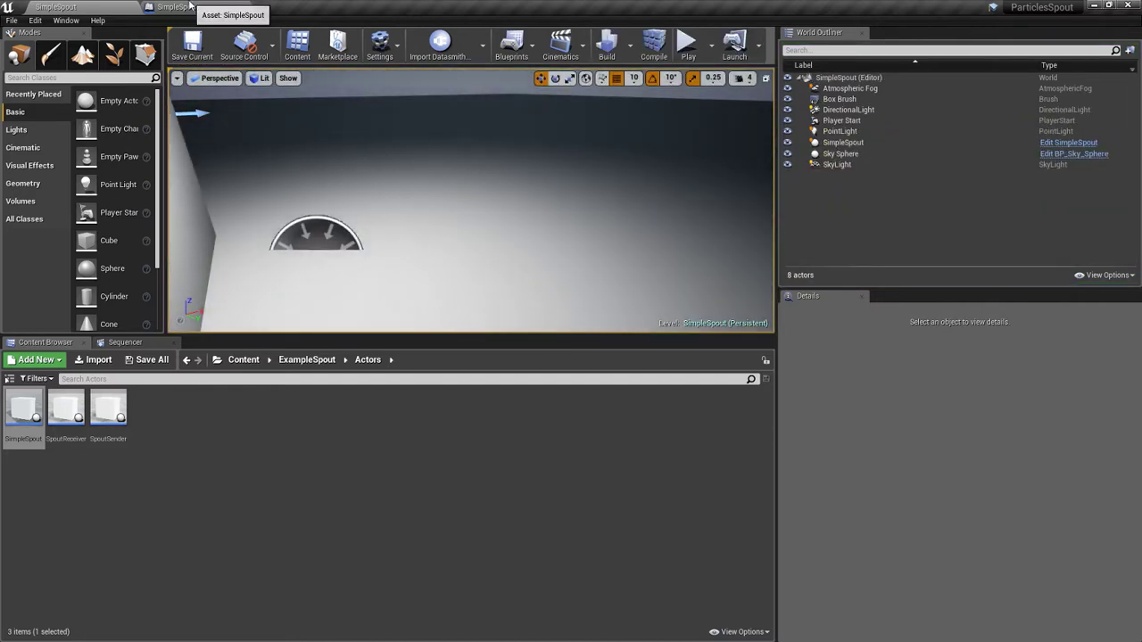
Step: Set the Spout Receiver node's Spout Name to "Spout DX11 Sender", then compile and save the blueprint
click(179, 6)
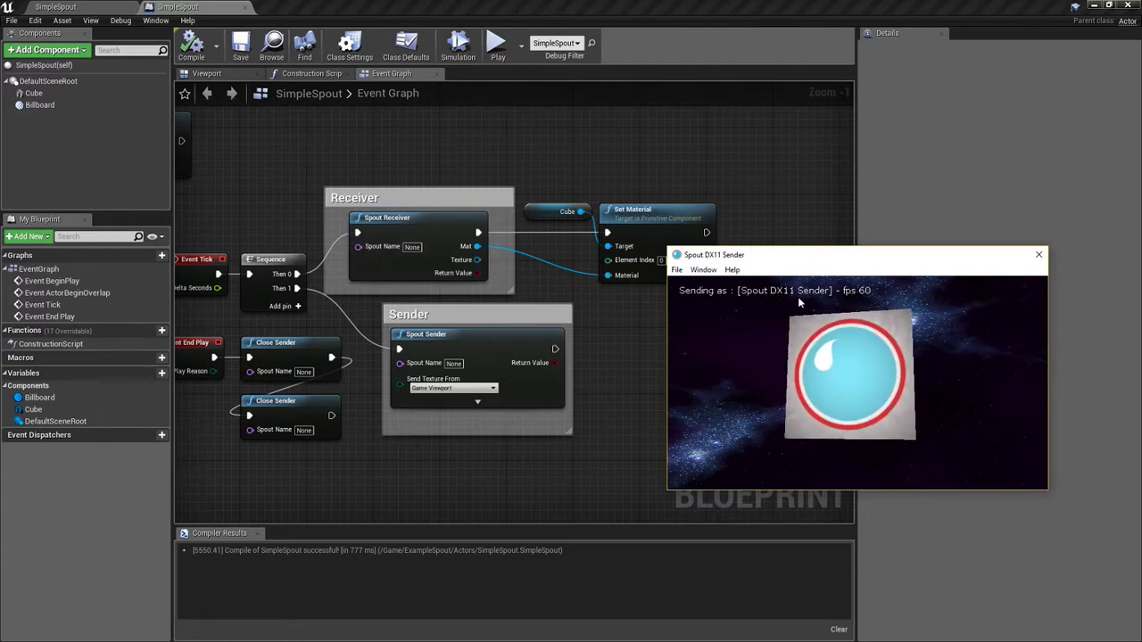
click(415, 249)
click(414, 247)
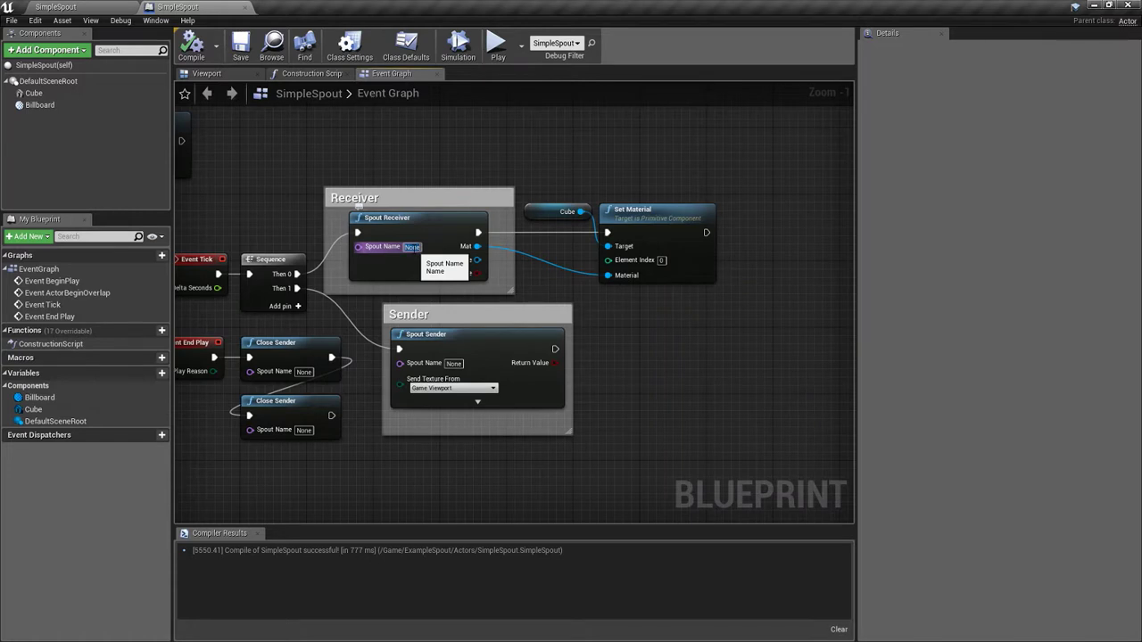
text(Spo)
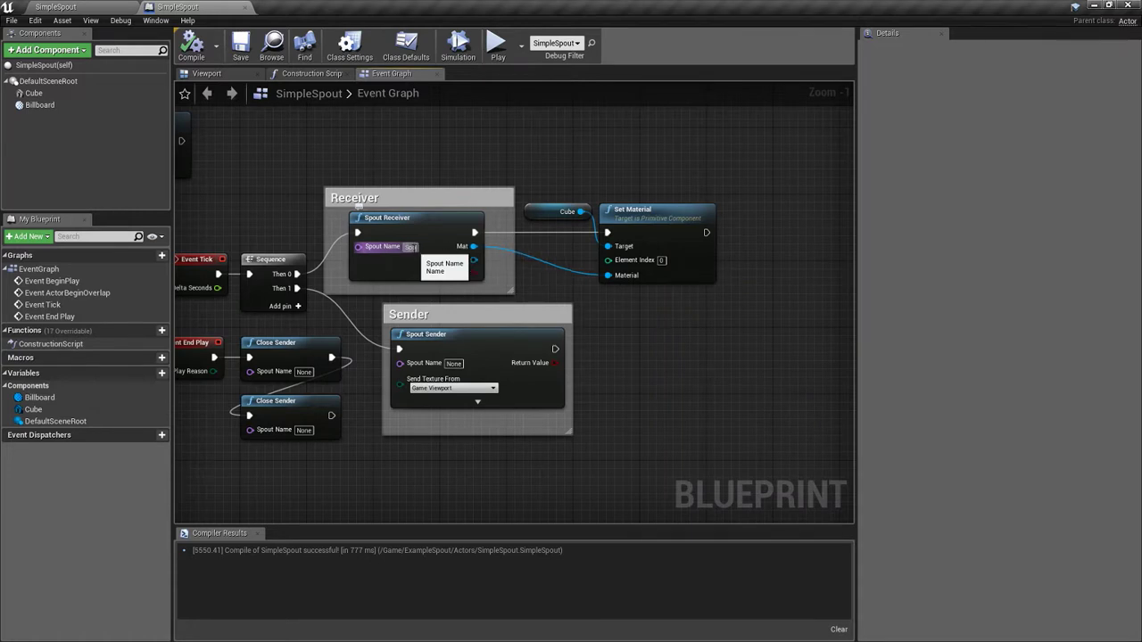
text(ut DX)
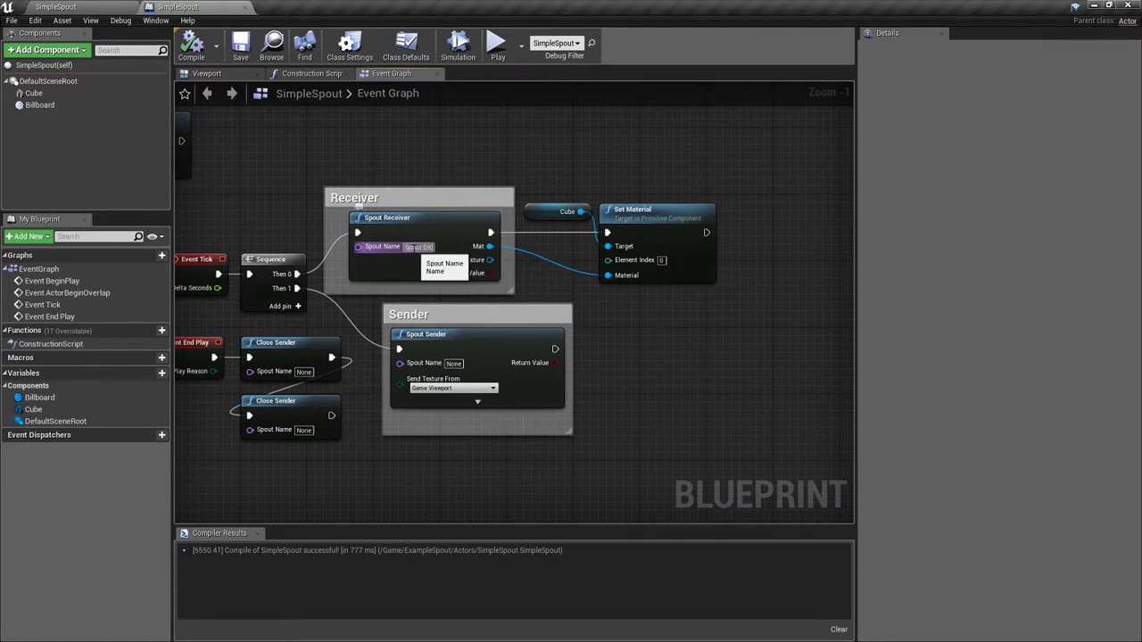
text(11)
key(Return)
click(413, 248)
text(Sender)
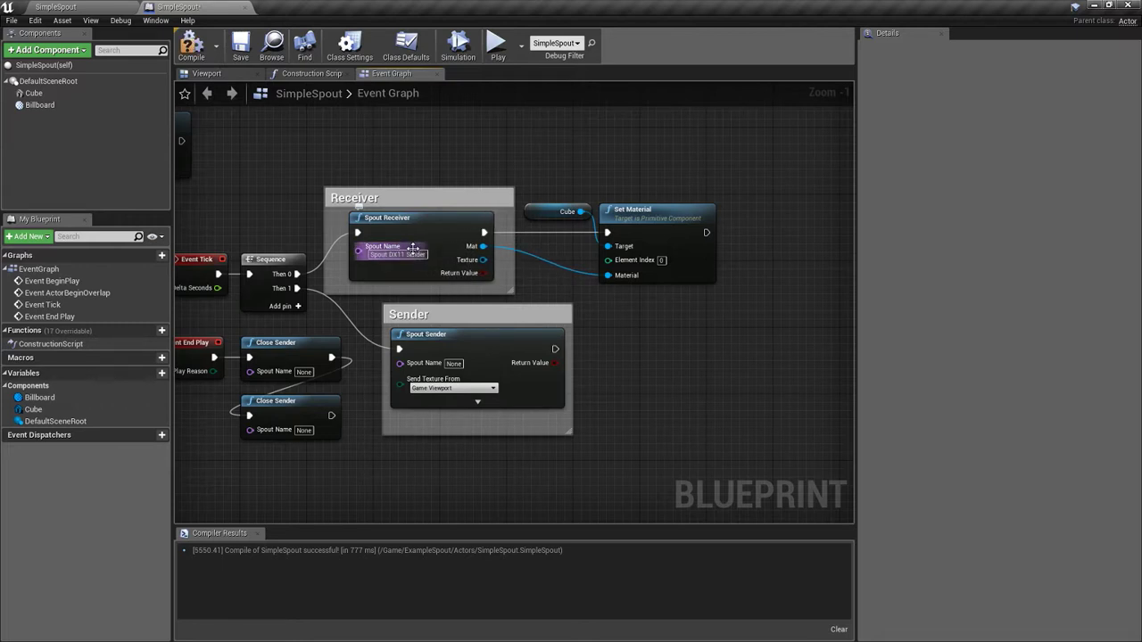
key(Return)
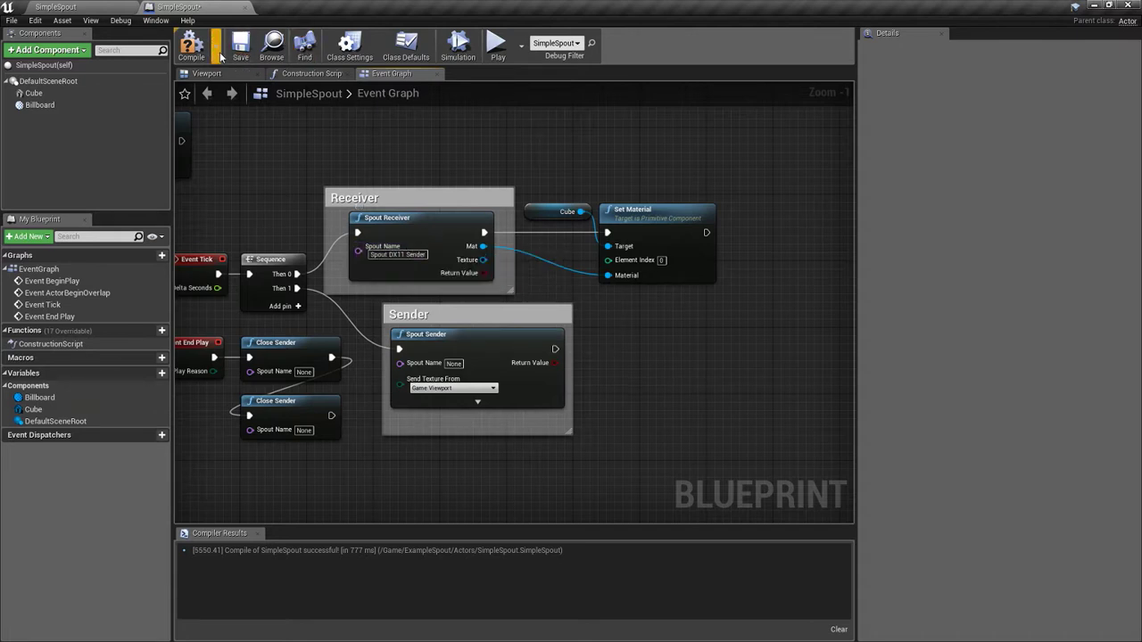
click(191, 45)
click(241, 55)
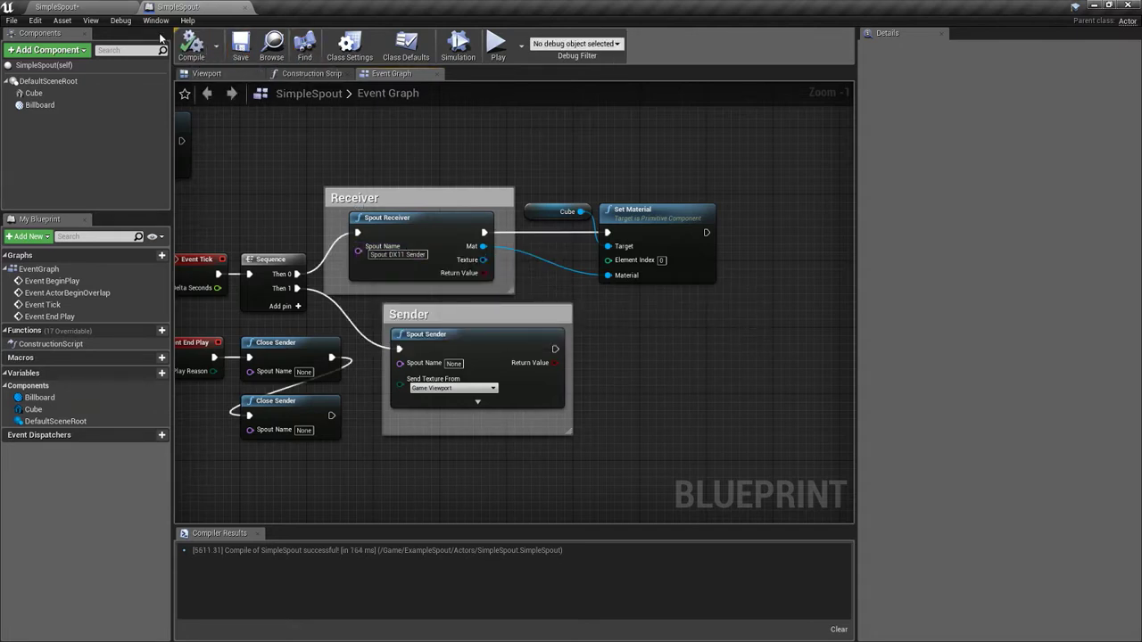
Step: Save the SimpleSpout level, play it and walk around the cube to inspect the received Spout texture
click(107, 11)
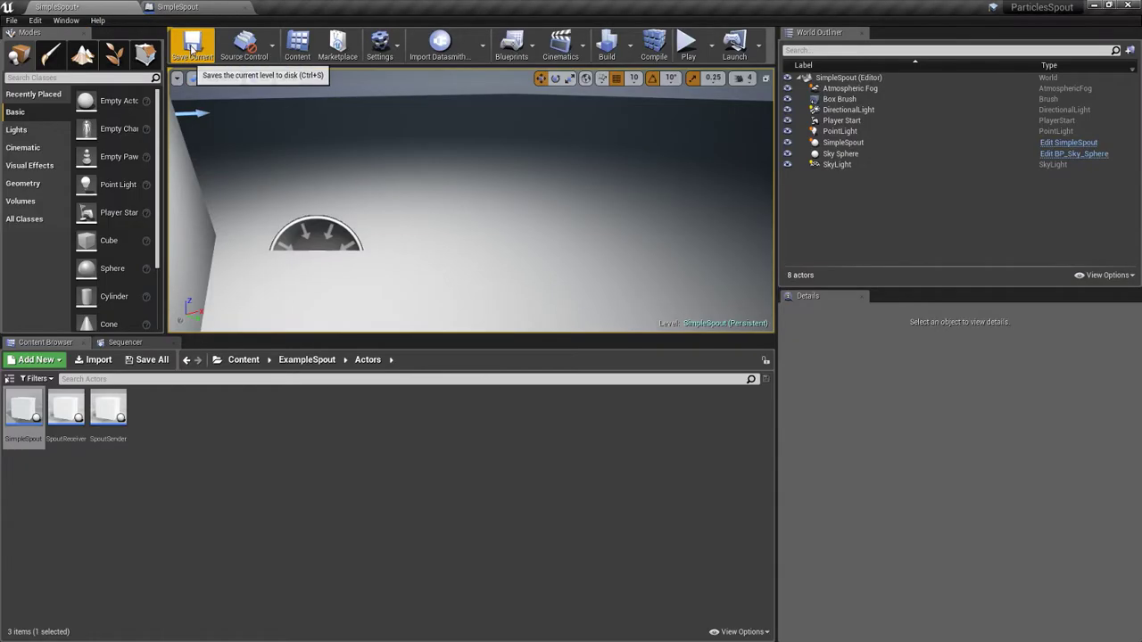
click(688, 45)
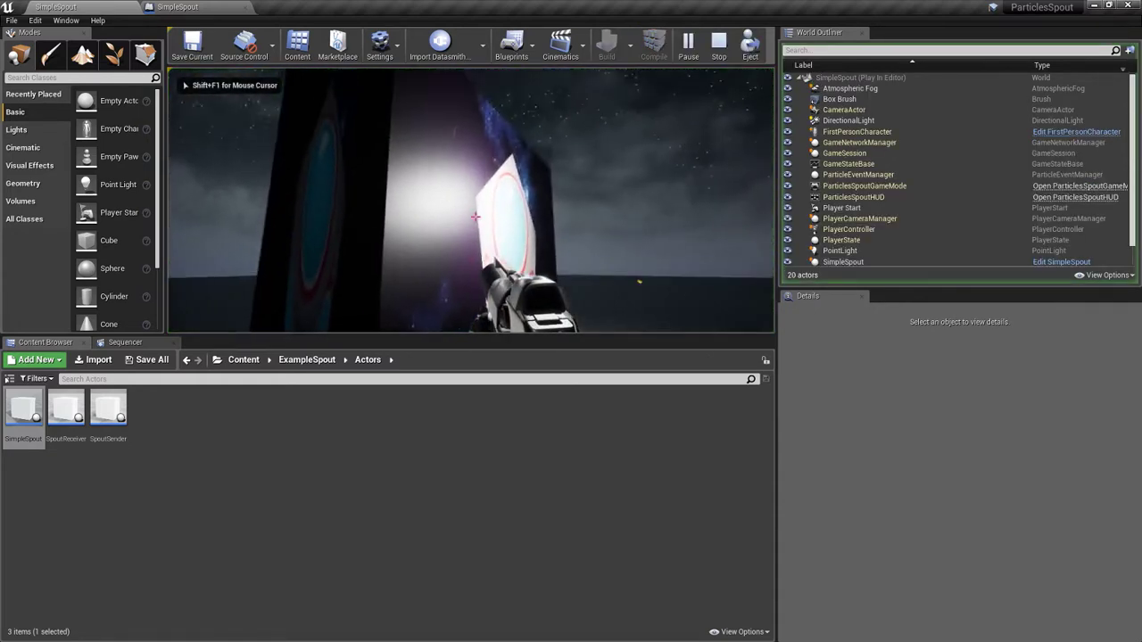
key(w)
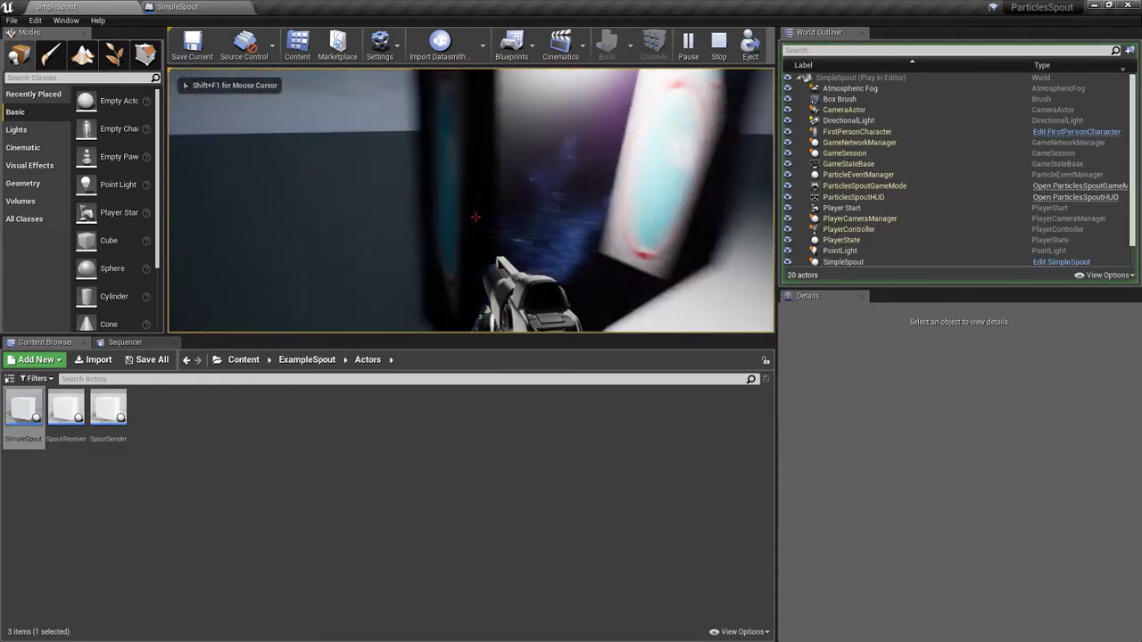
key(a)
key(d)
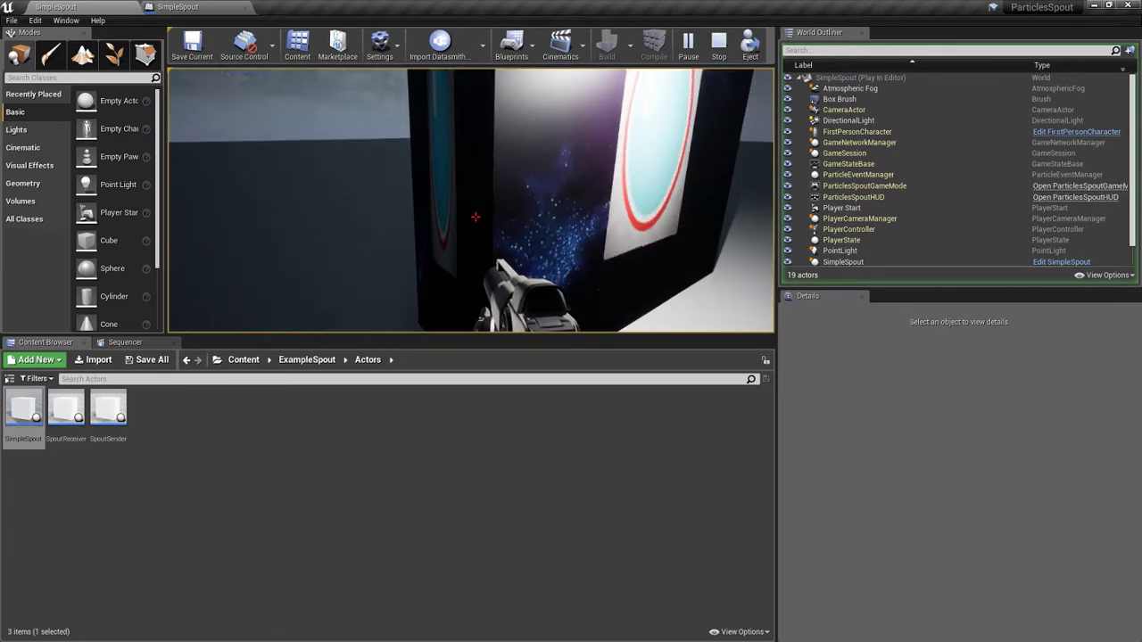
key(s)
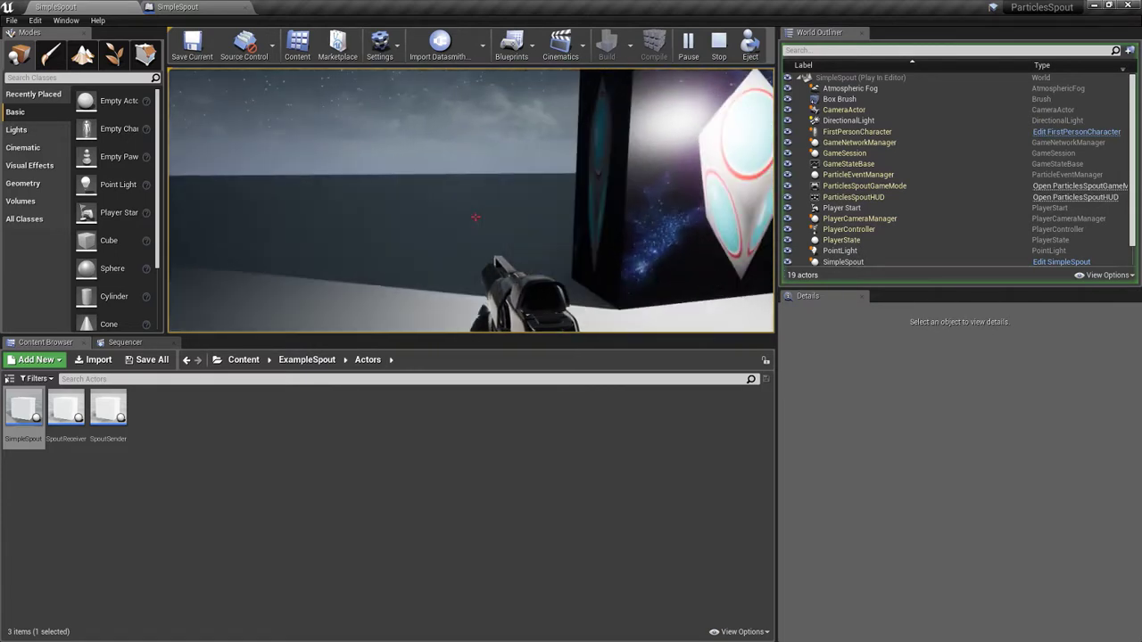
Step: Keep circling the cube to view its Spout texture from other sides, then stop the play session
key(w)
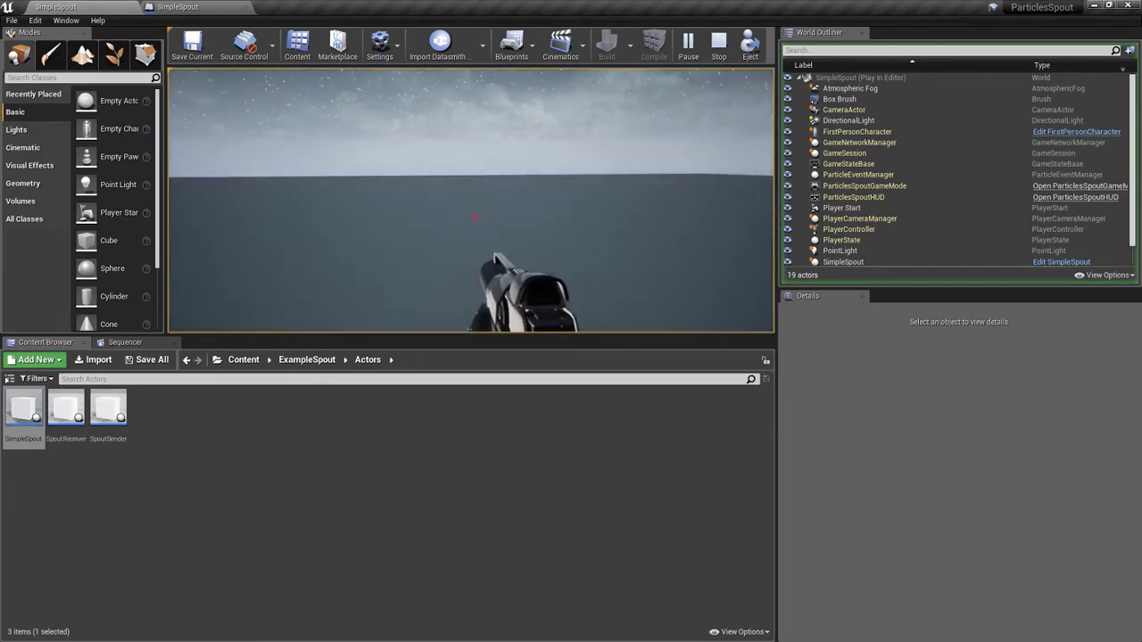
key(s)
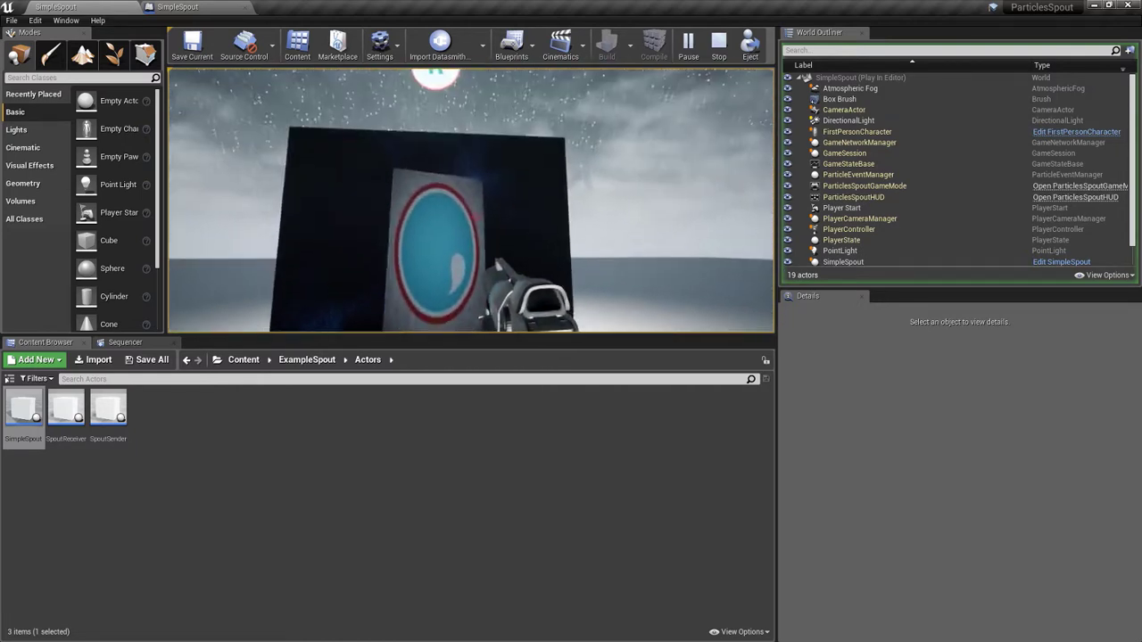
key(w)
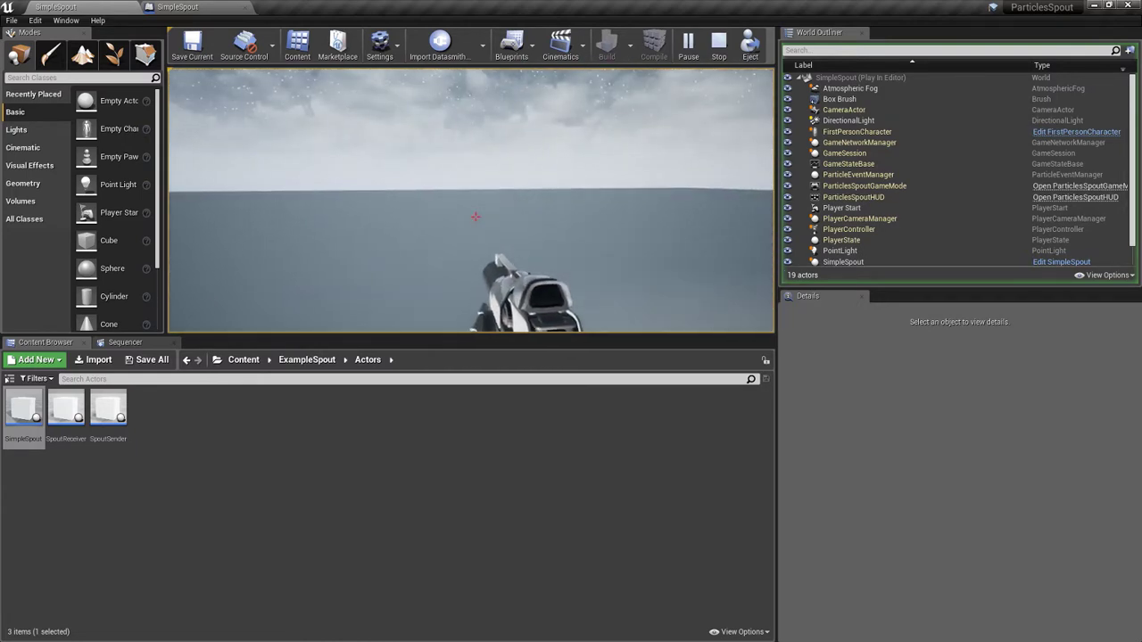
key(s)
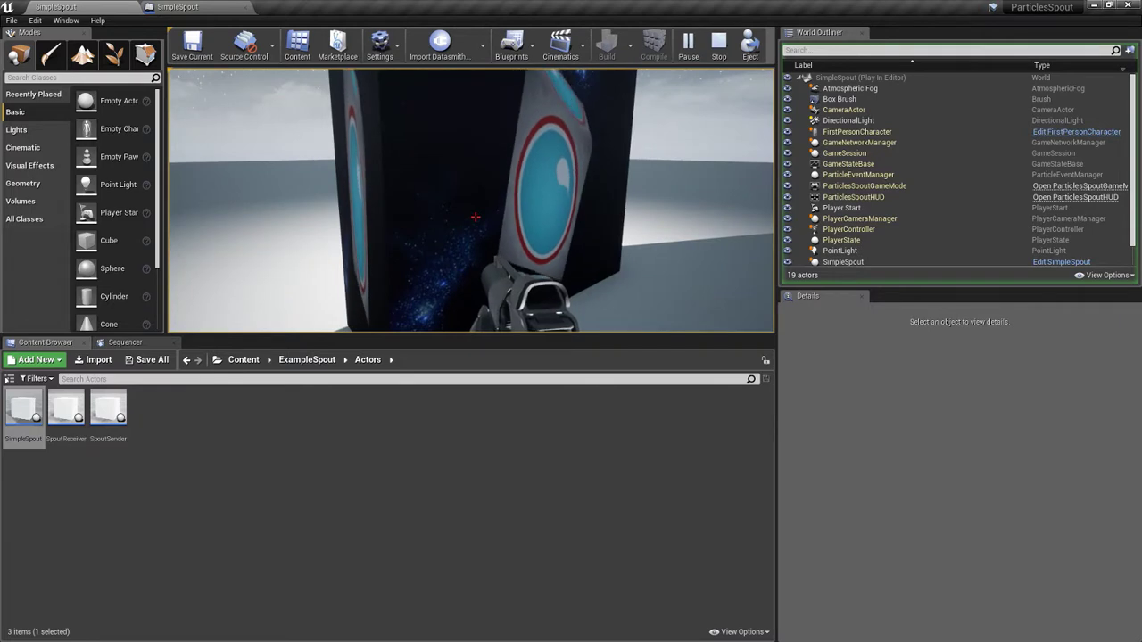
key(shift+F1)
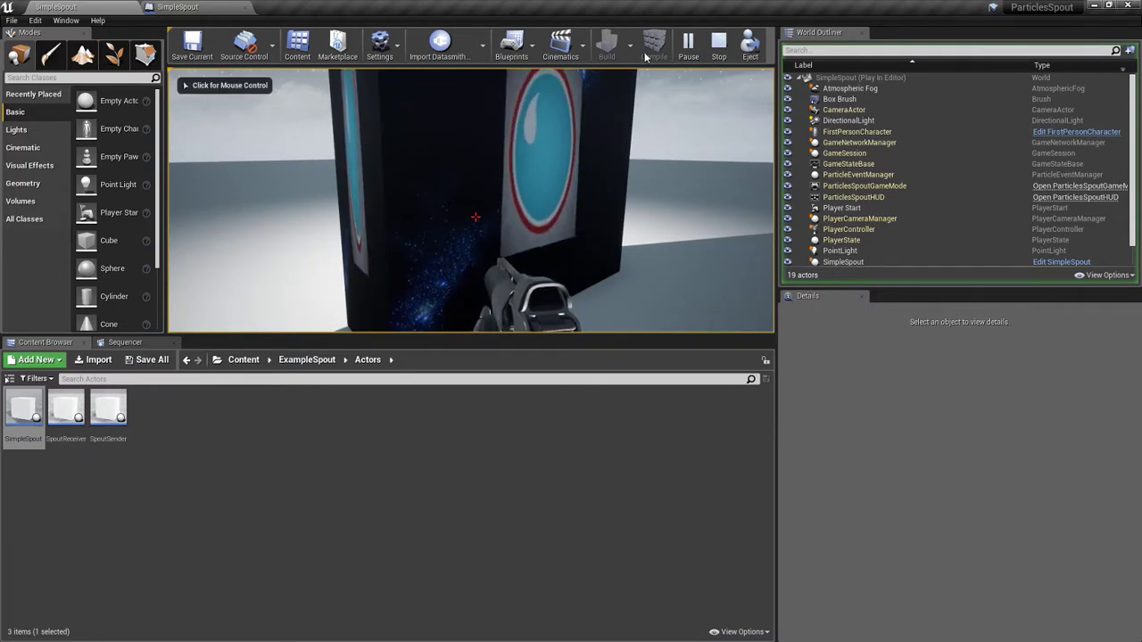
click(720, 43)
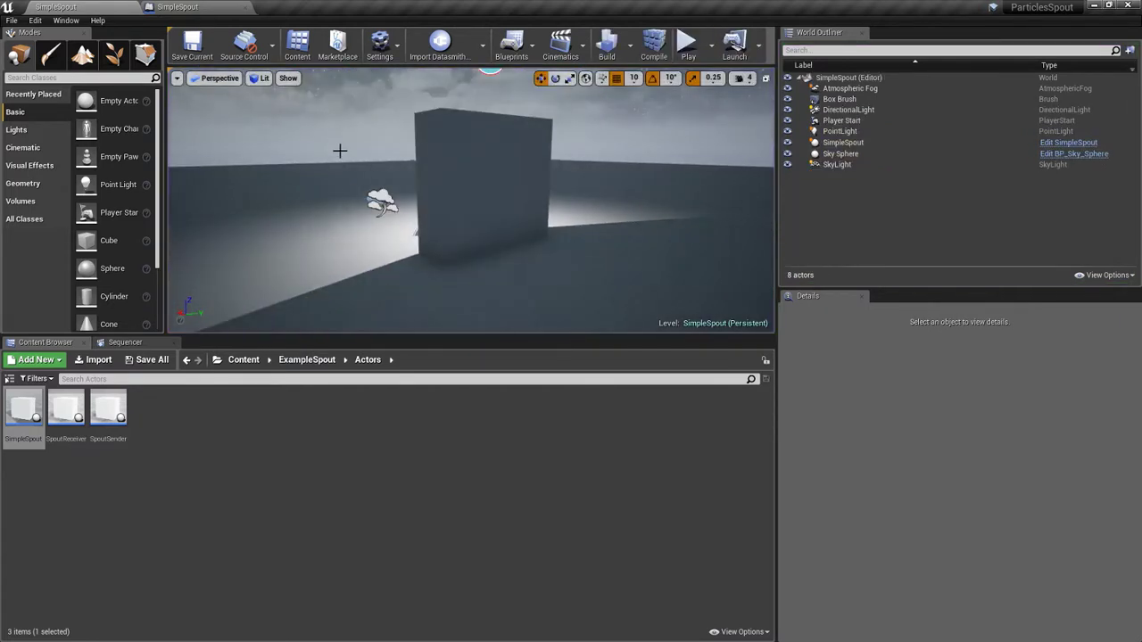
Step: Review the Receiver and Sender nodes in the SimpleSpout event graph, then return to the level
scroll(401, 160, up, 2)
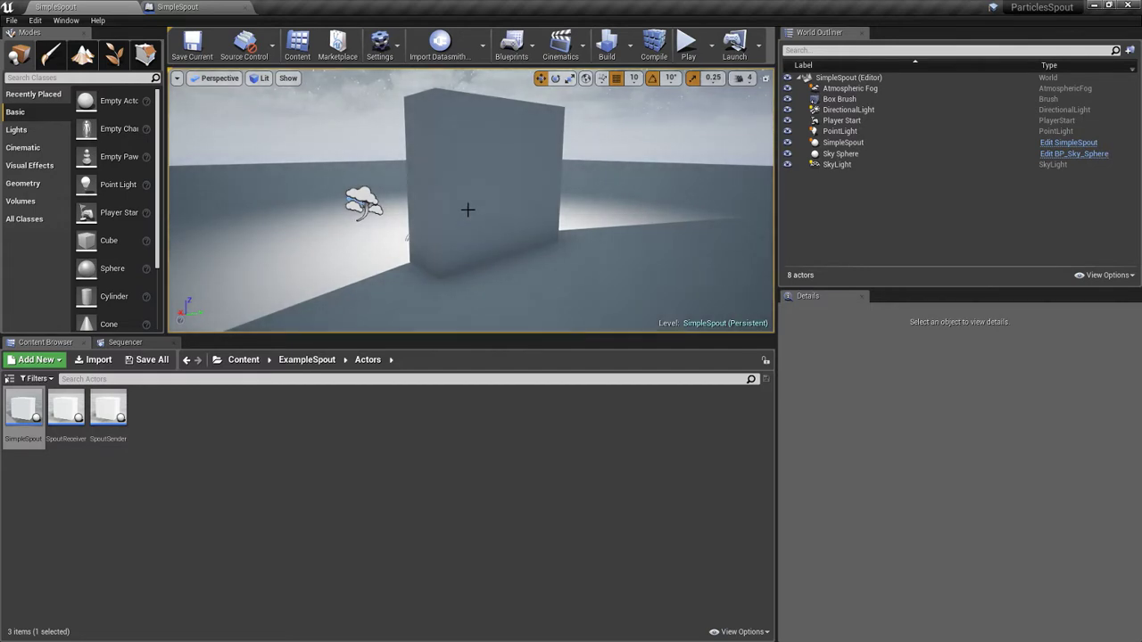
scroll(451, 199, down, 2)
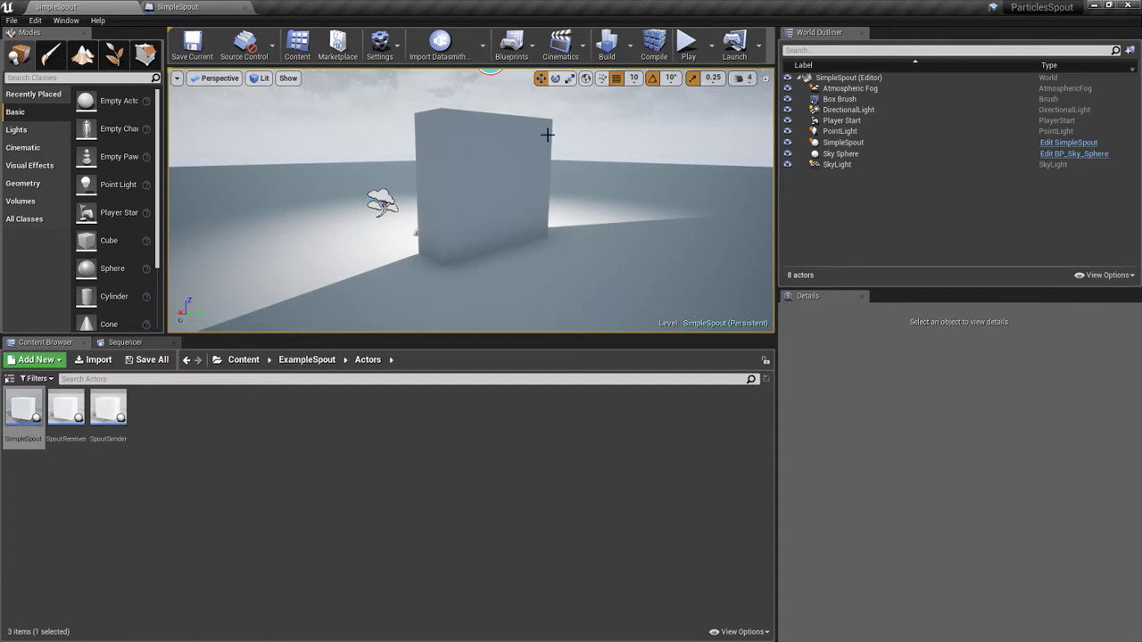
click(208, 7)
scroll(282, 194, down, 3)
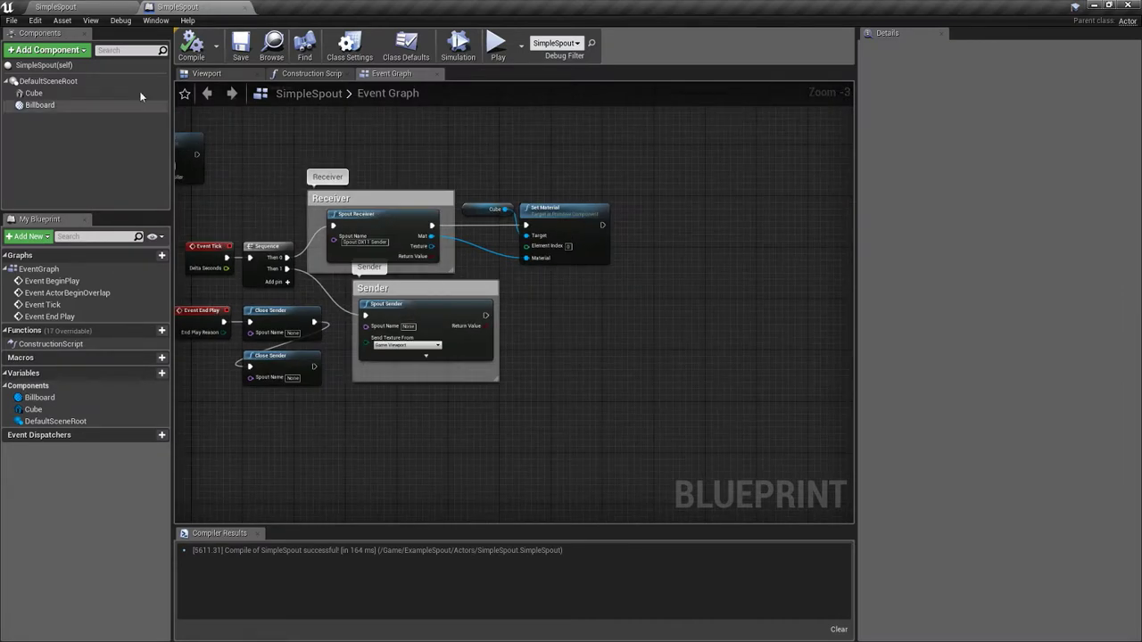
click(87, 6)
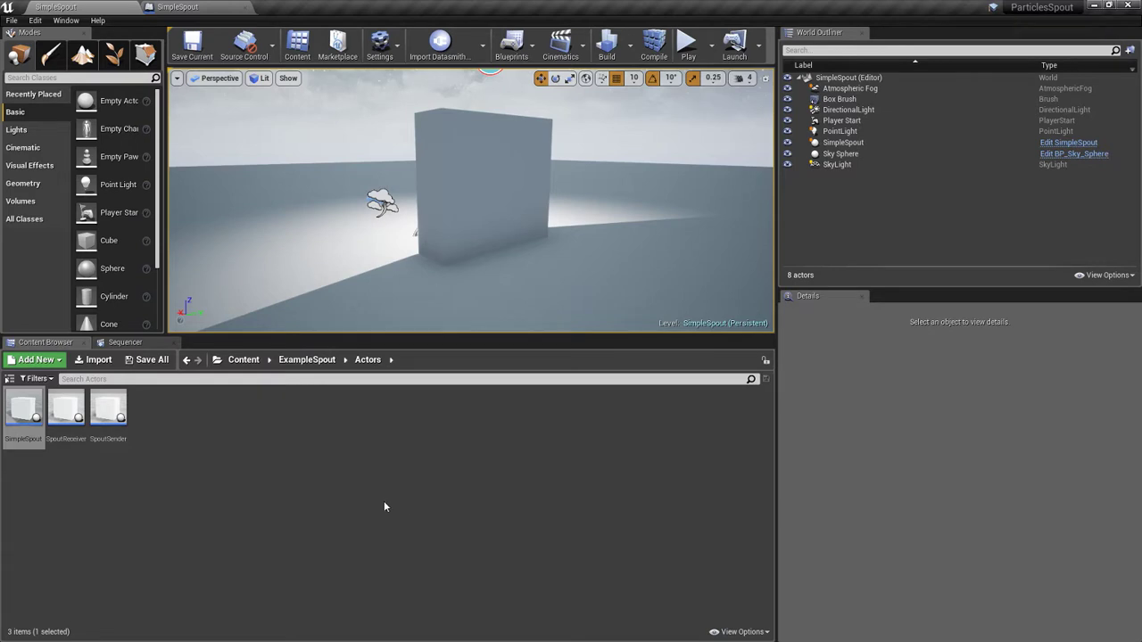
Step: Review which assets a migration of the SimpleSpout blueprint would include, then close the report without migrating
right_click(26, 427)
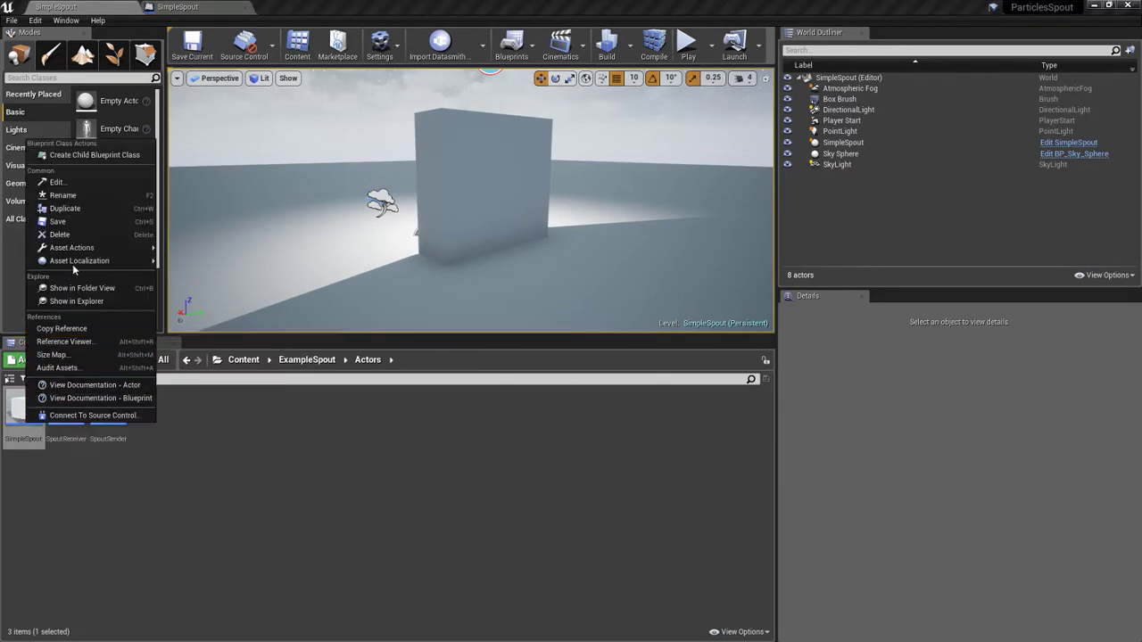
mouse_move(81, 247)
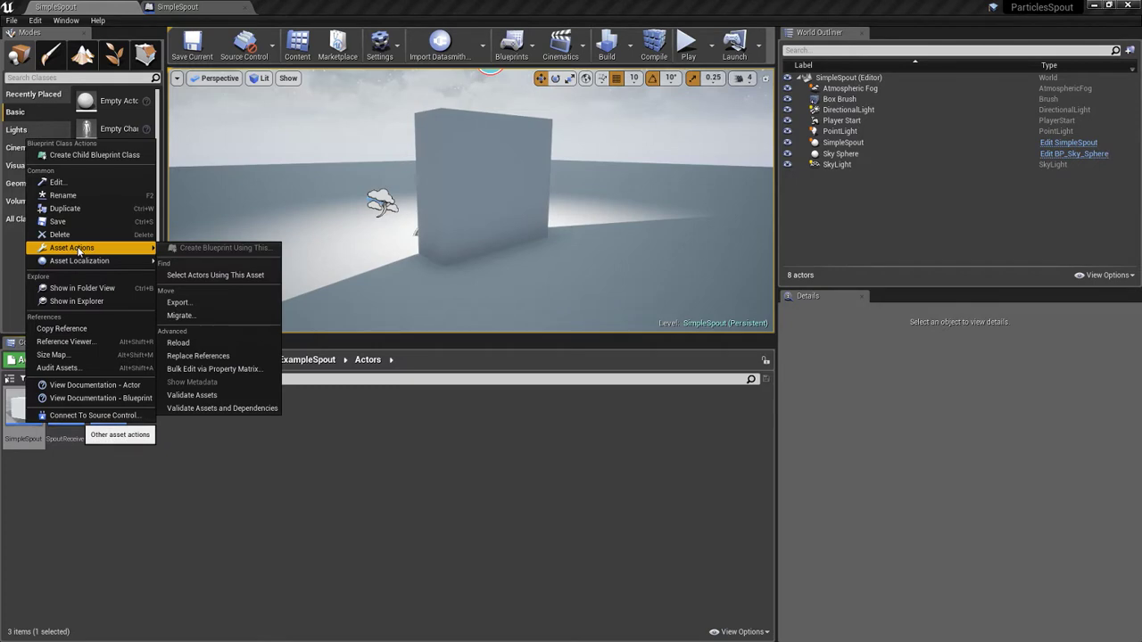
click(216, 322)
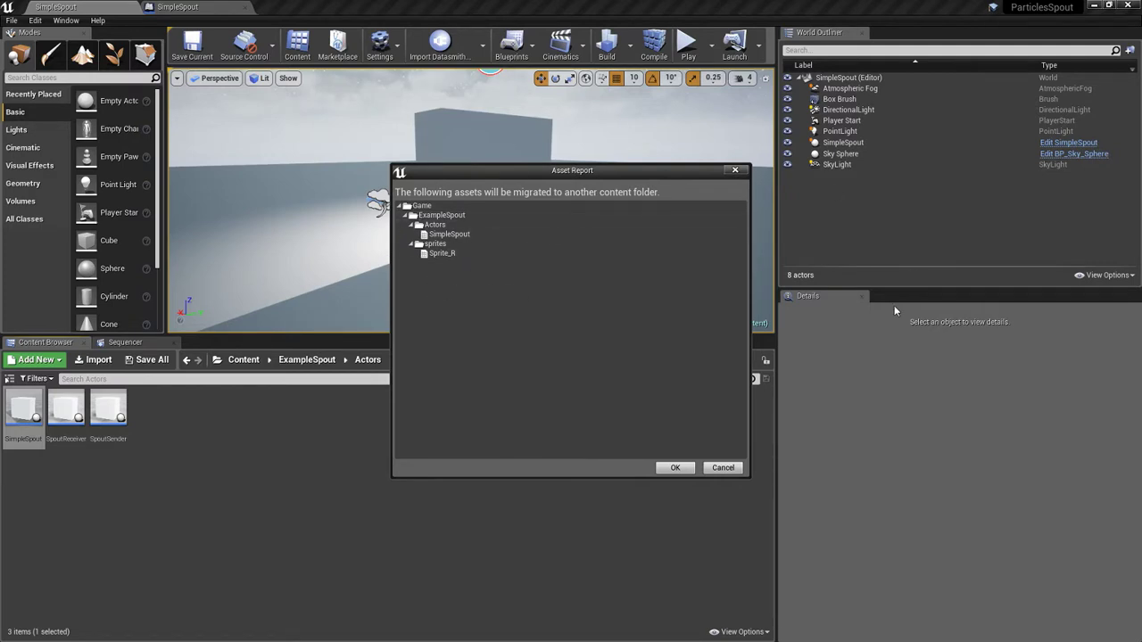
click(734, 169)
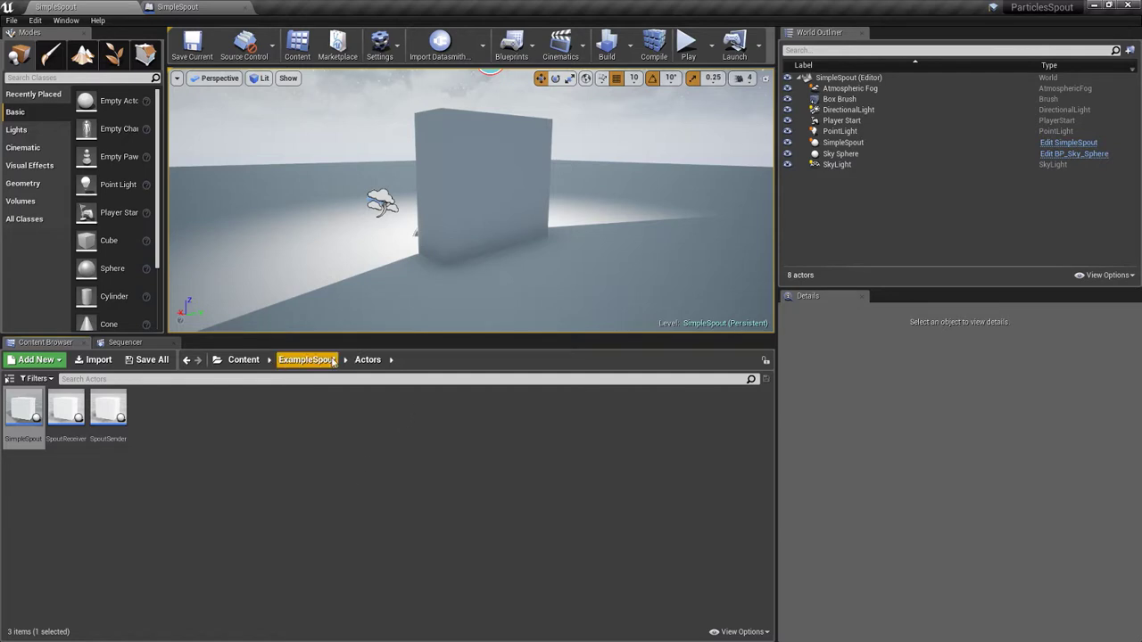
Step: Go to the Content folder, check the built-in FX plugins for Niagara, and close the plugin browser
click(241, 361)
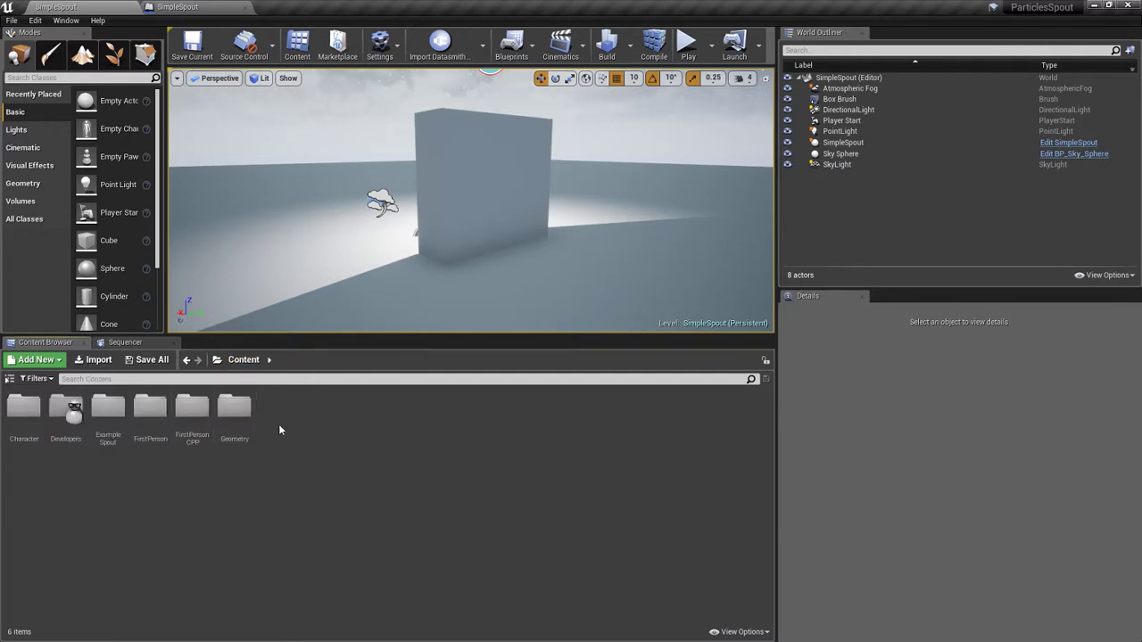
click(34, 19)
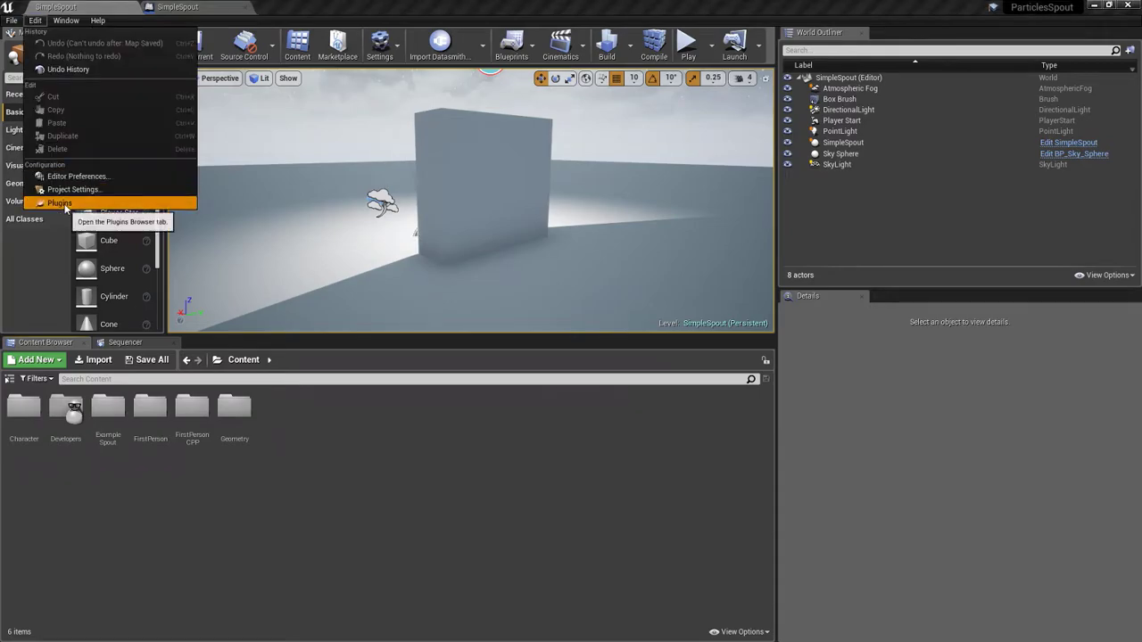
click(59, 204)
click(56, 342)
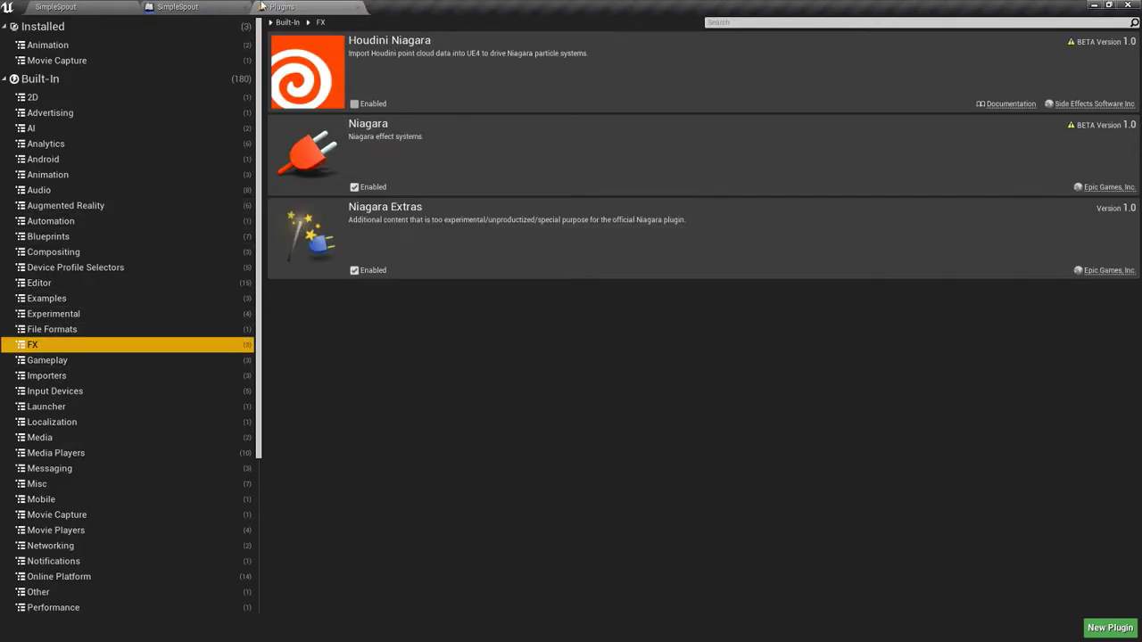
click(348, 7)
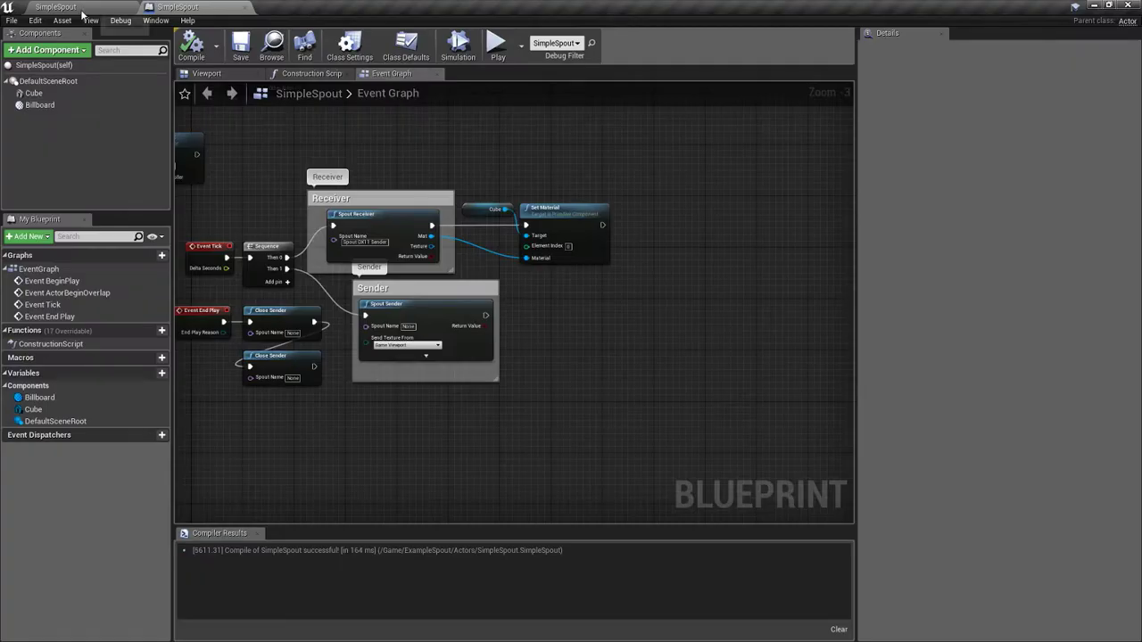
Step: Close the SimpleSpout blueprint and create a folder named FX in the Content folder
click(246, 8)
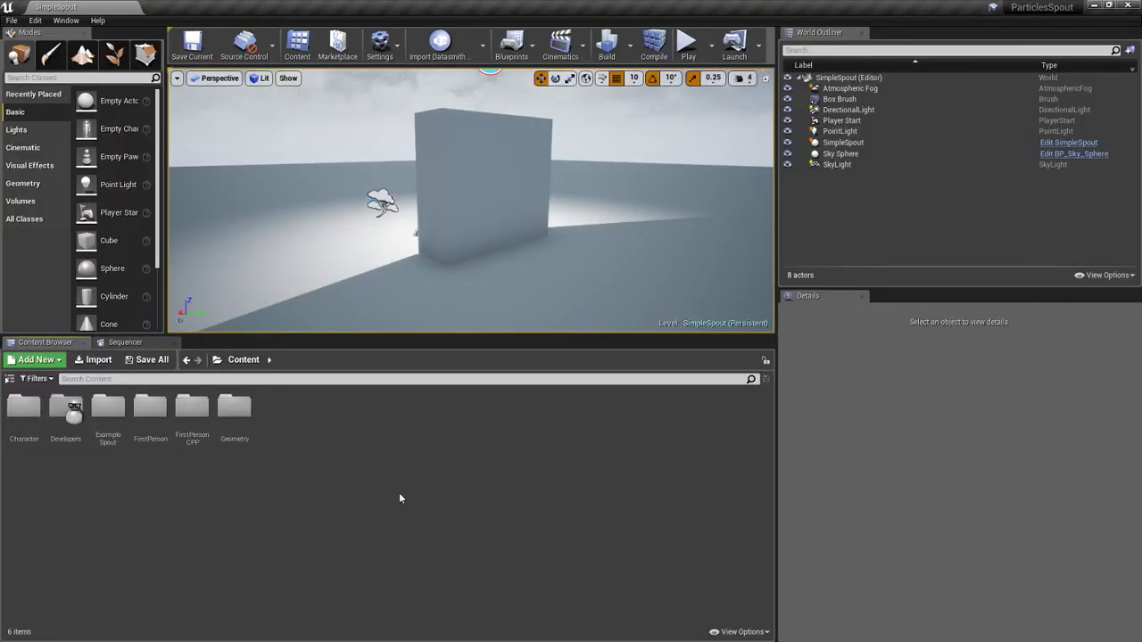
right_click(313, 448)
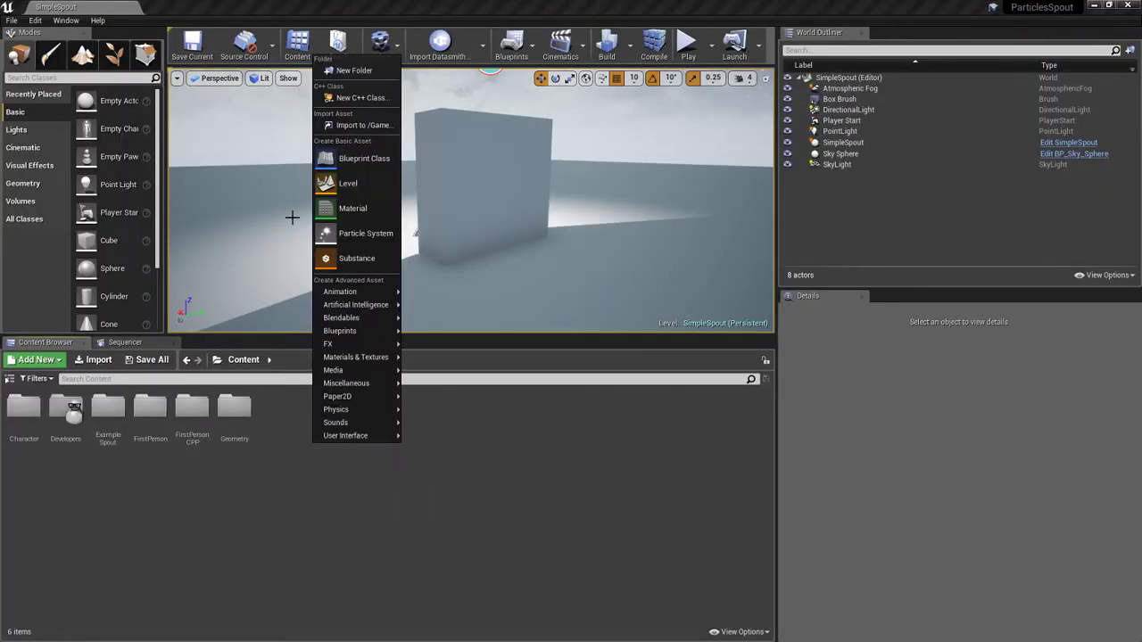
click(344, 71)
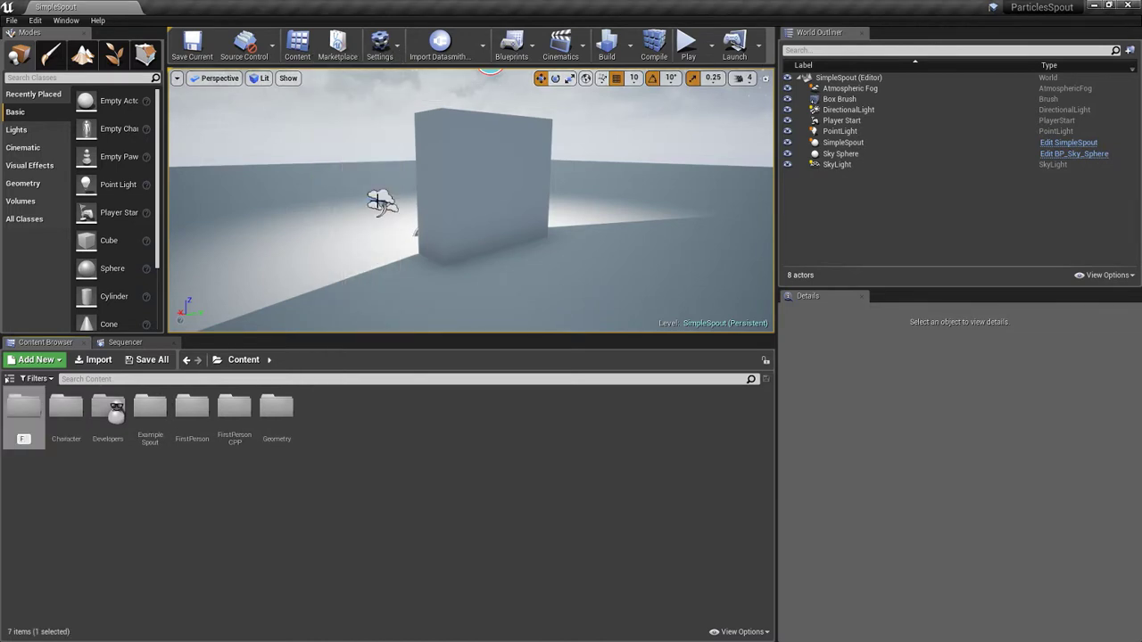
key(Return)
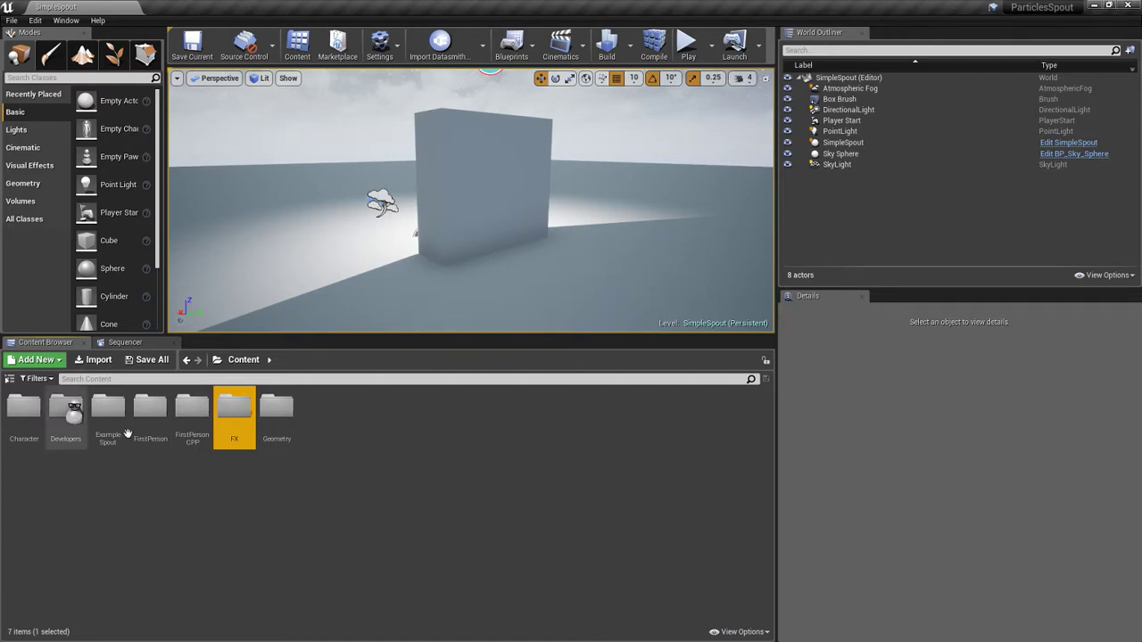
Step: Create a Niagara System named NS_SKMesh inside the FX folder
double_click(245, 414)
right_click(251, 475)
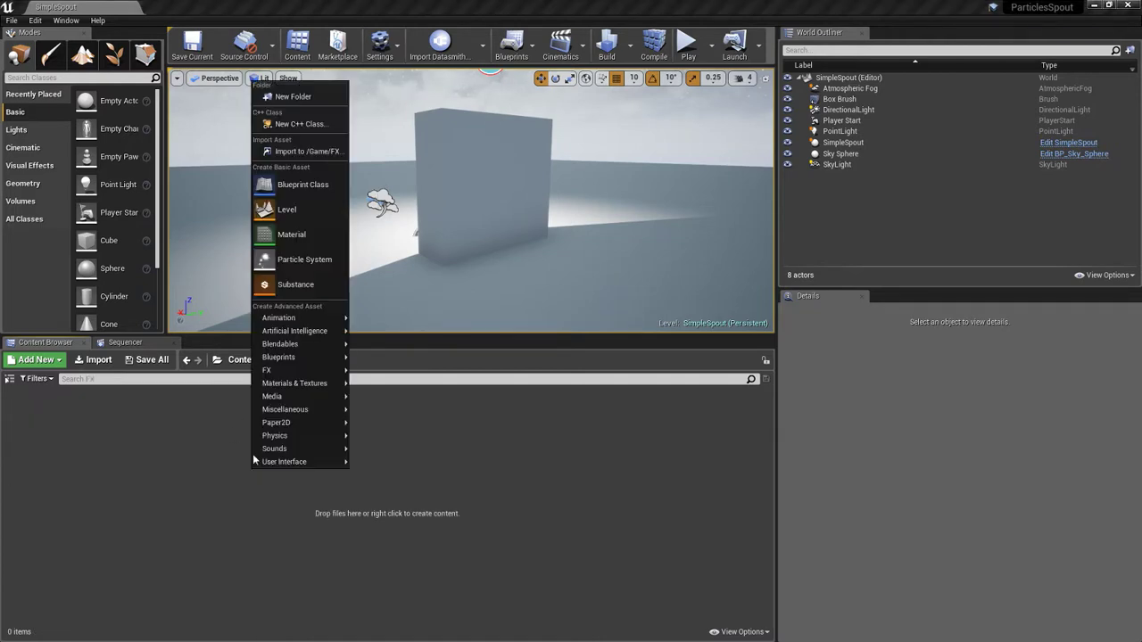
mouse_move(303, 370)
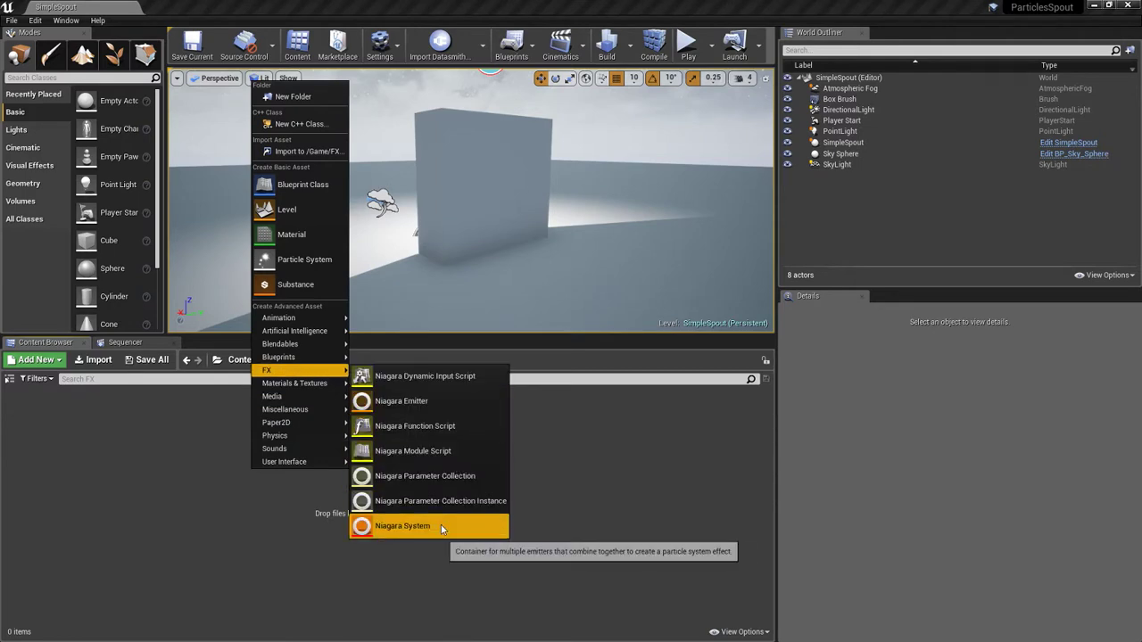
click(441, 525)
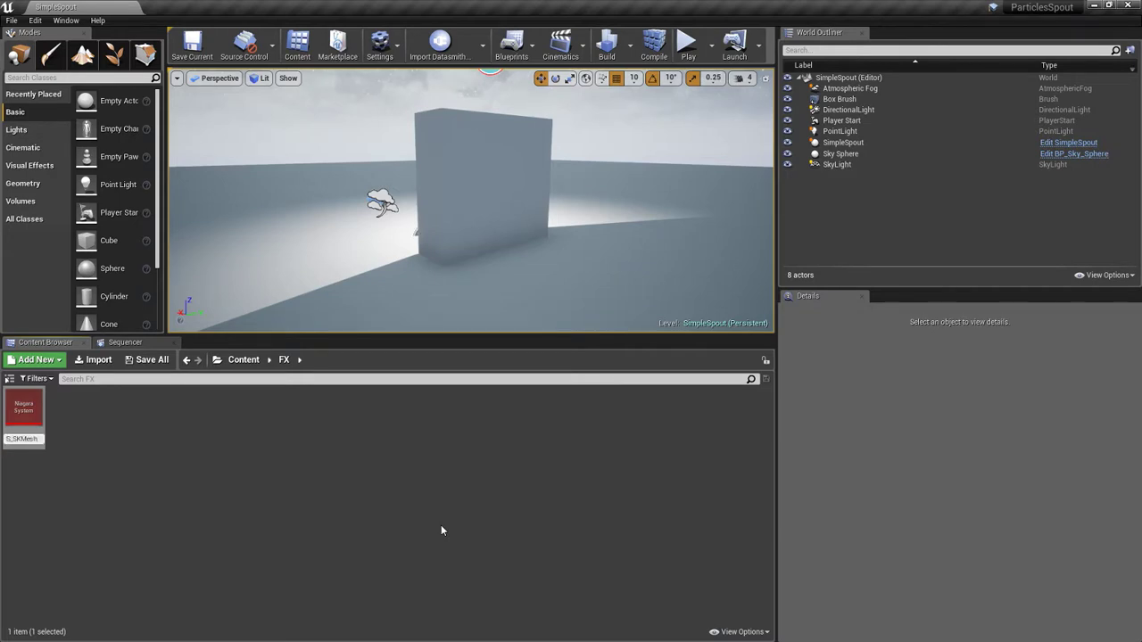
key(Return)
Step: Create a Niagara Emitter named NE_SKMesh in the FX folder
right_click(198, 435)
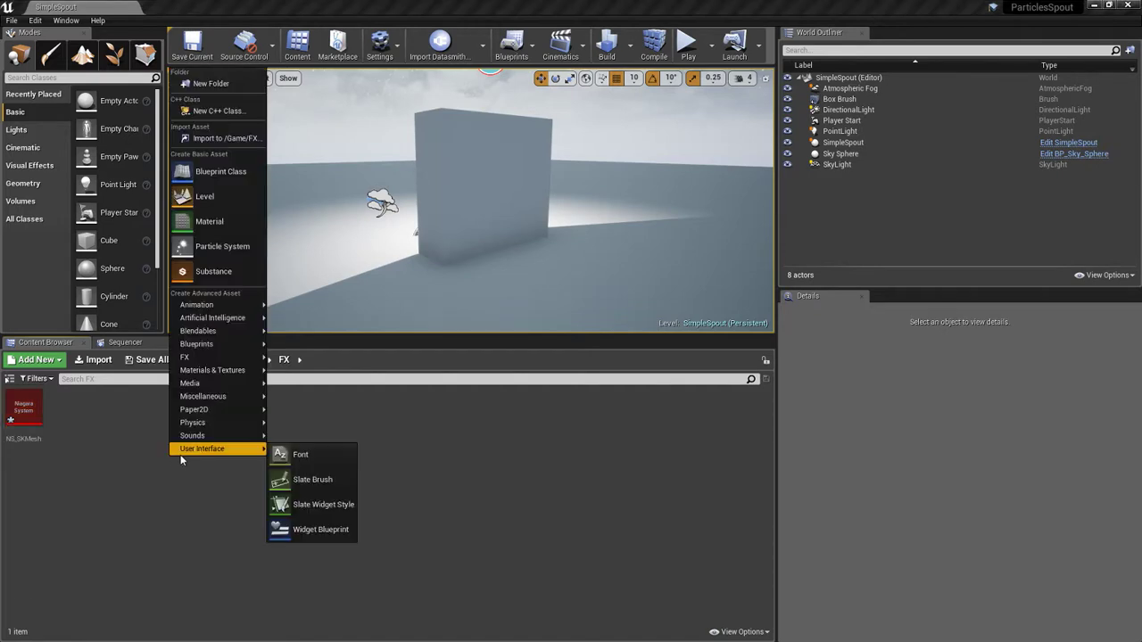
mouse_move(219, 357)
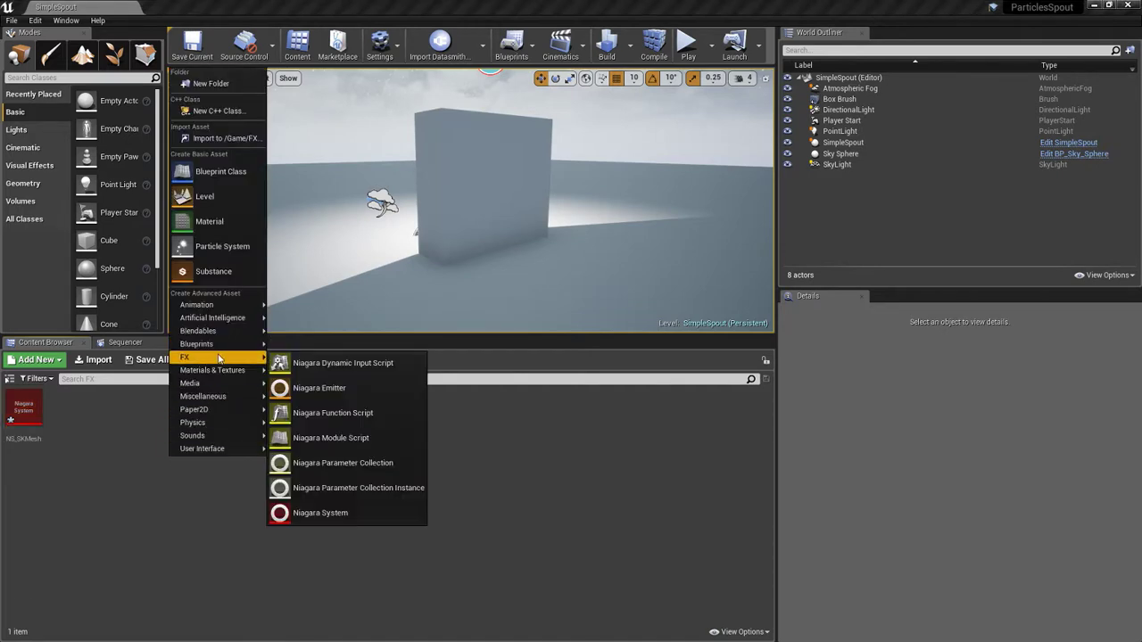
click(350, 390)
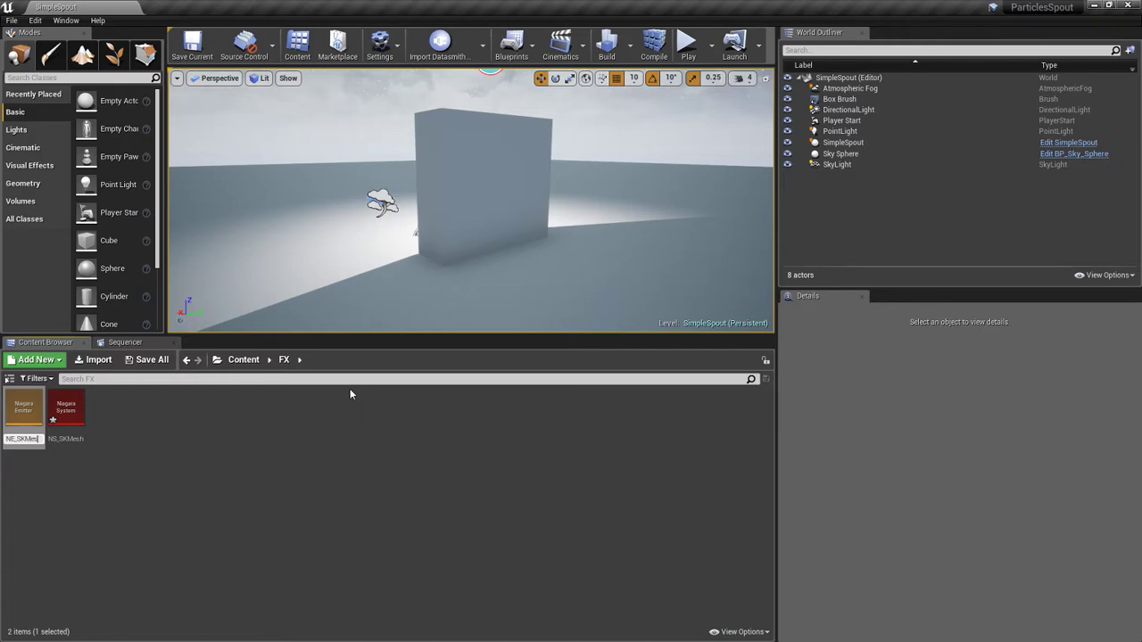
key(Return)
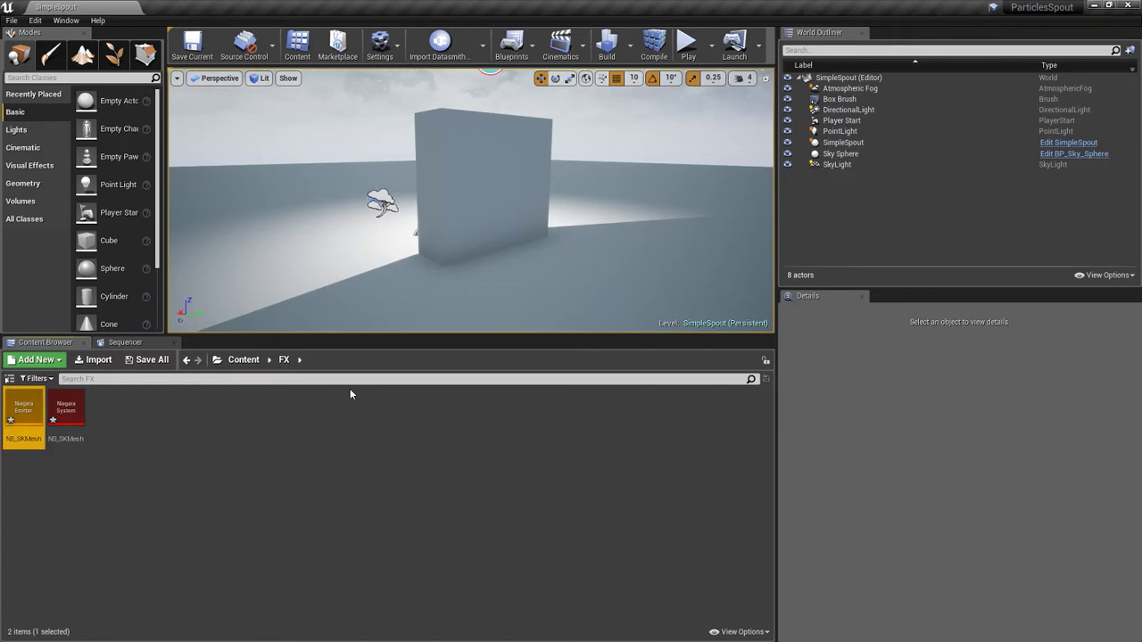
Step: Open the NE_SKMesh emitter for editing and dock its editor beside the SimpleSpout level
click(86, 420)
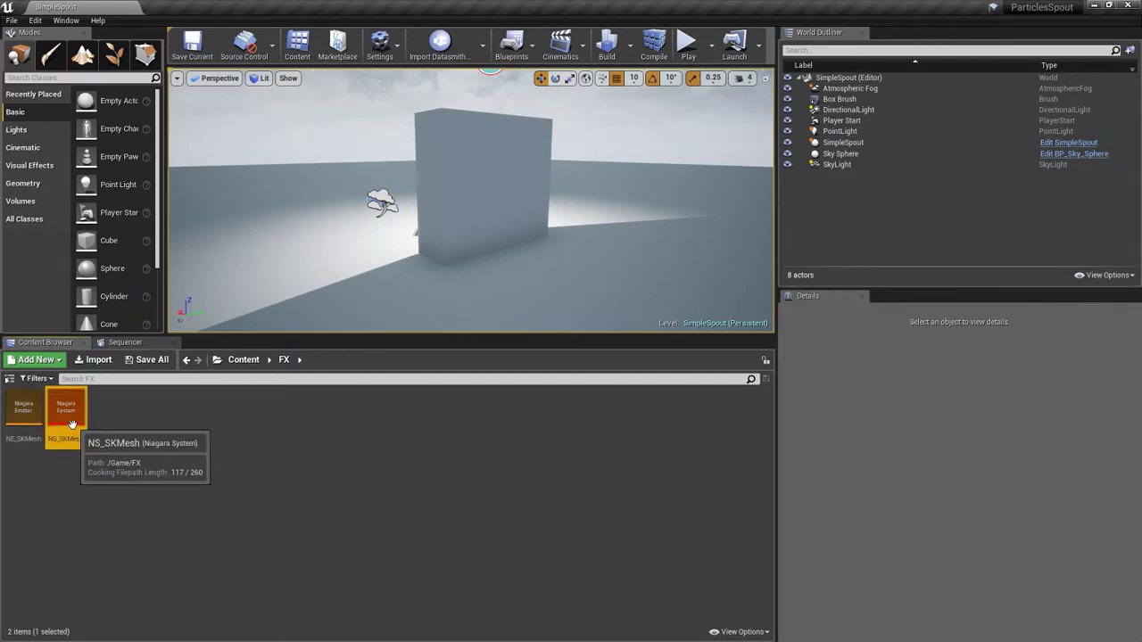
double_click(23, 420)
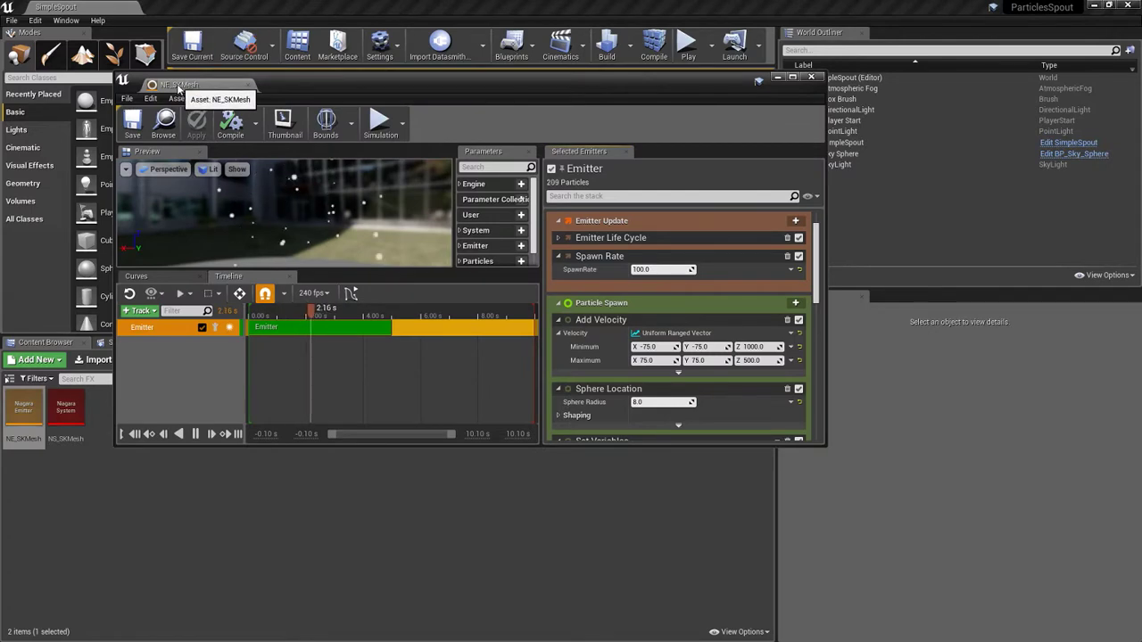
drag(183, 86, 185, 11)
Step: Open the preview scene settings for the NE_SKMesh emitter and turn off Show Environment
click(10, 91)
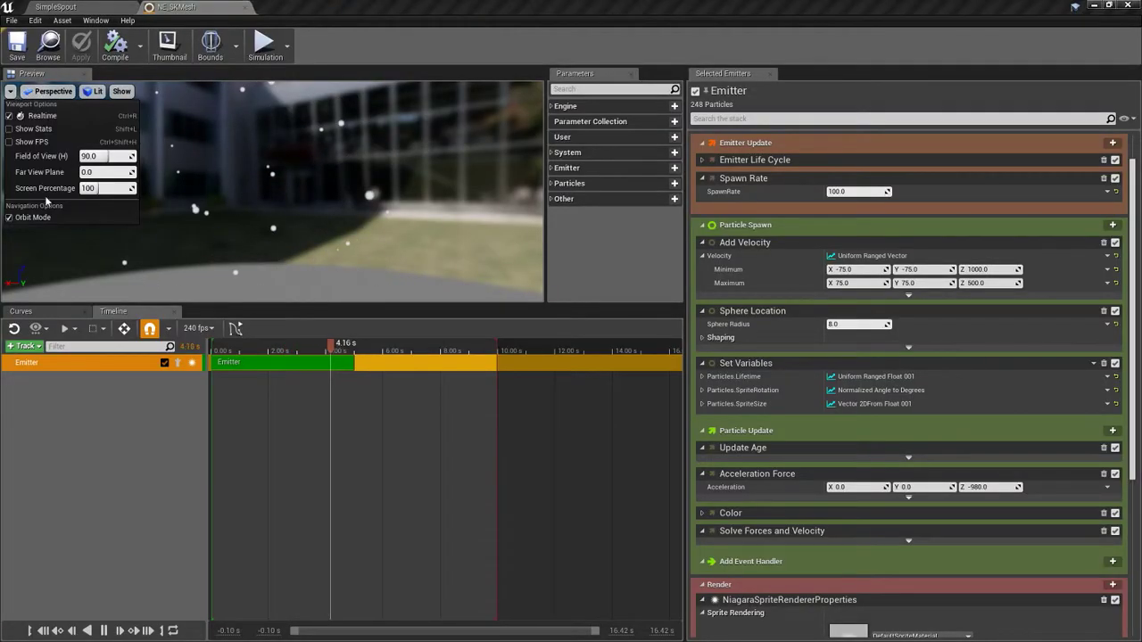
click(96, 19)
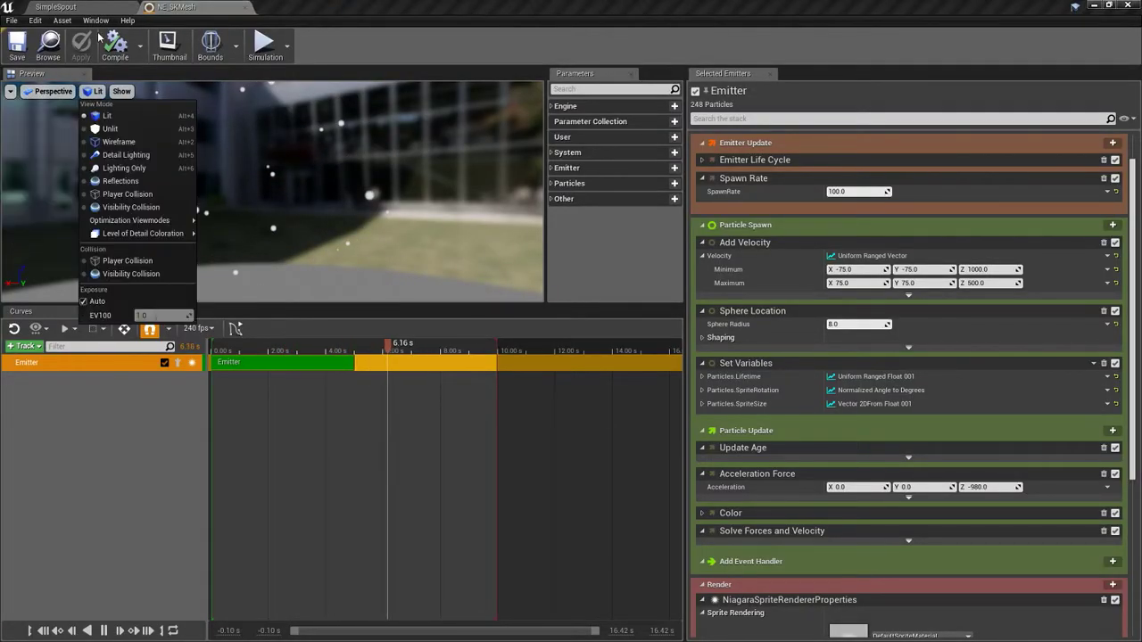
click(137, 147)
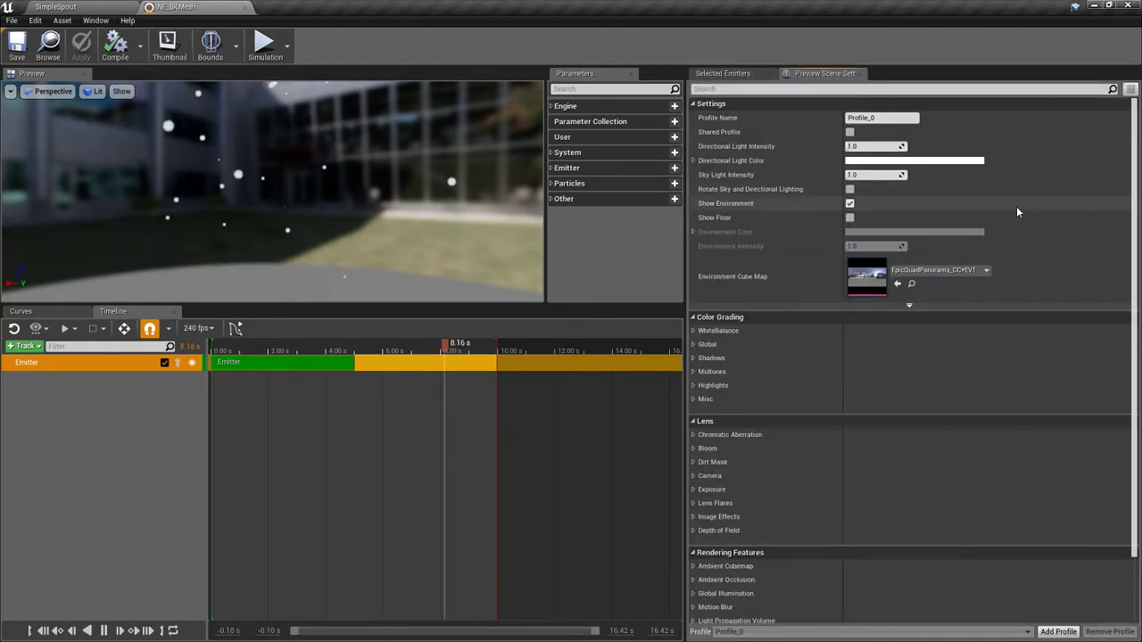
click(849, 204)
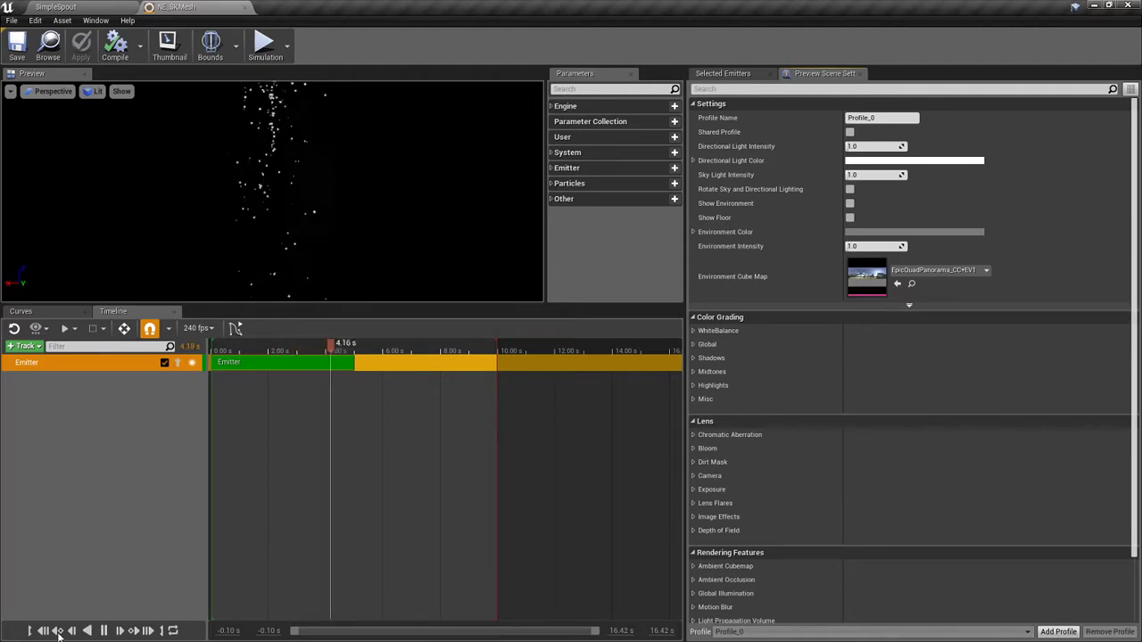
Step: Pause the preview and delete the Spawn Rate module from the emitter's Emitter Update group
click(103, 631)
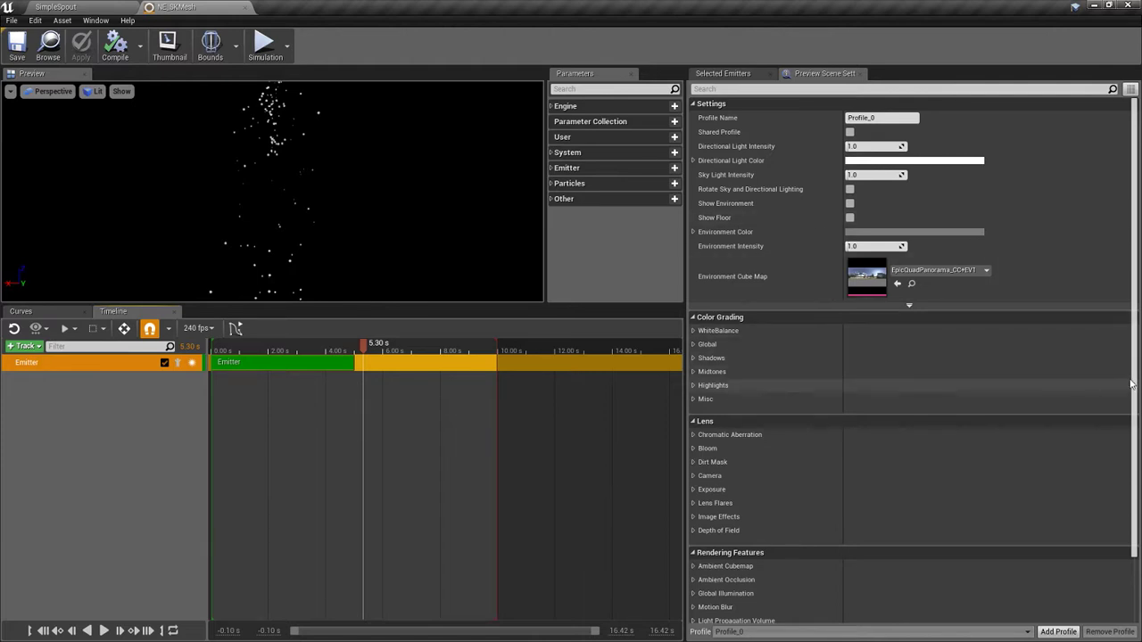
click(860, 75)
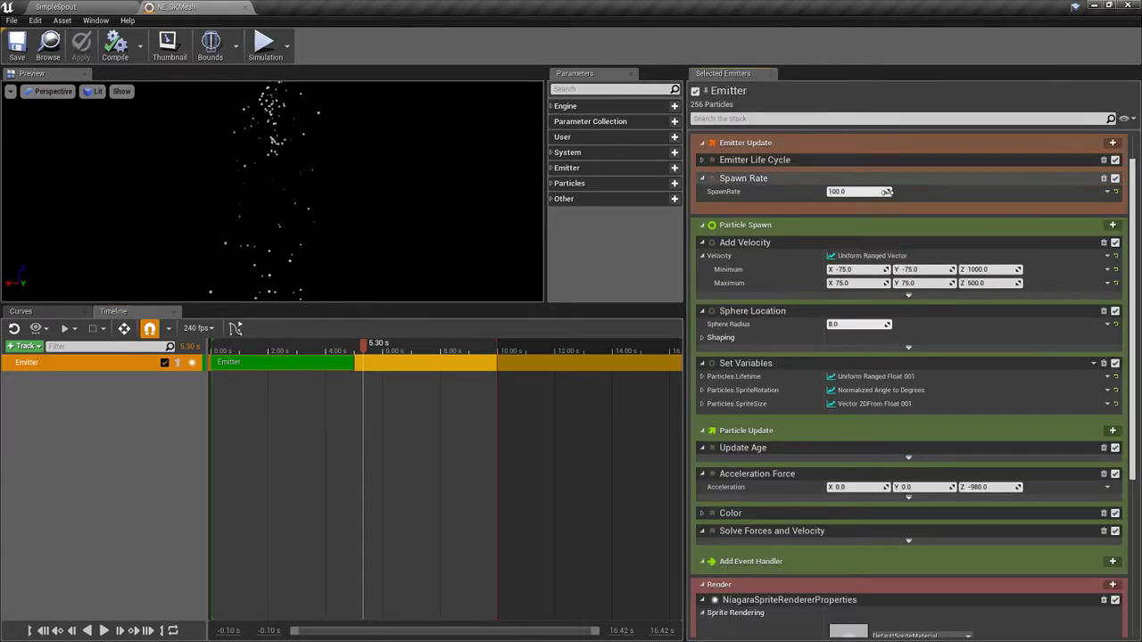
click(1104, 180)
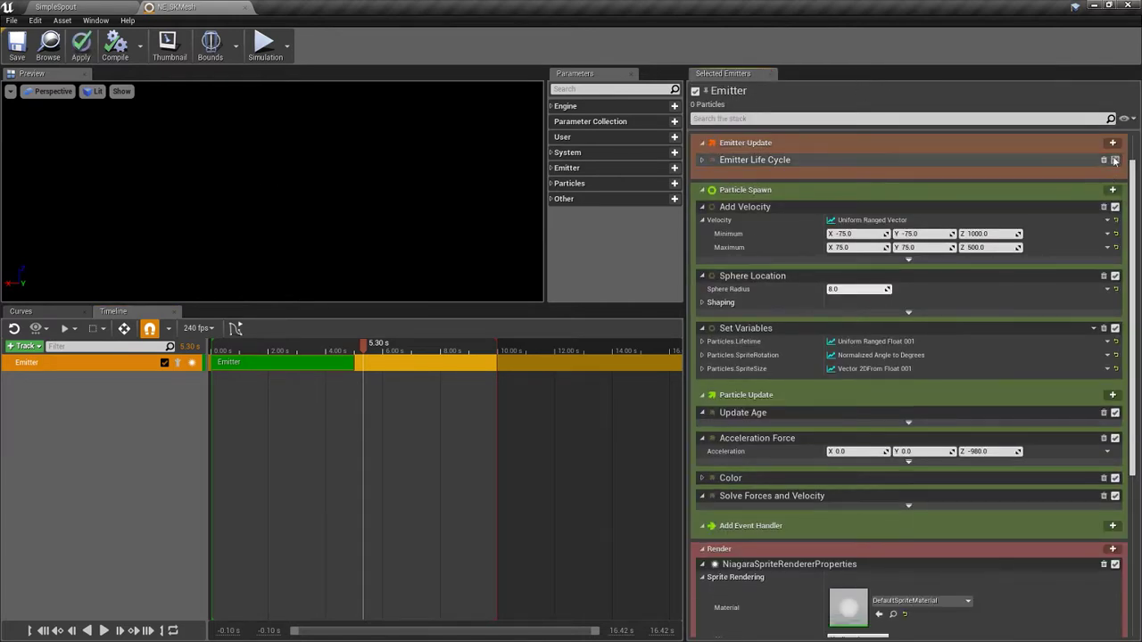
Step: Add a Spawn Burst Instantaneous module to Emitter Update with Spawn Count 15000, and scrub the preview to about 1.18 s
click(1113, 143)
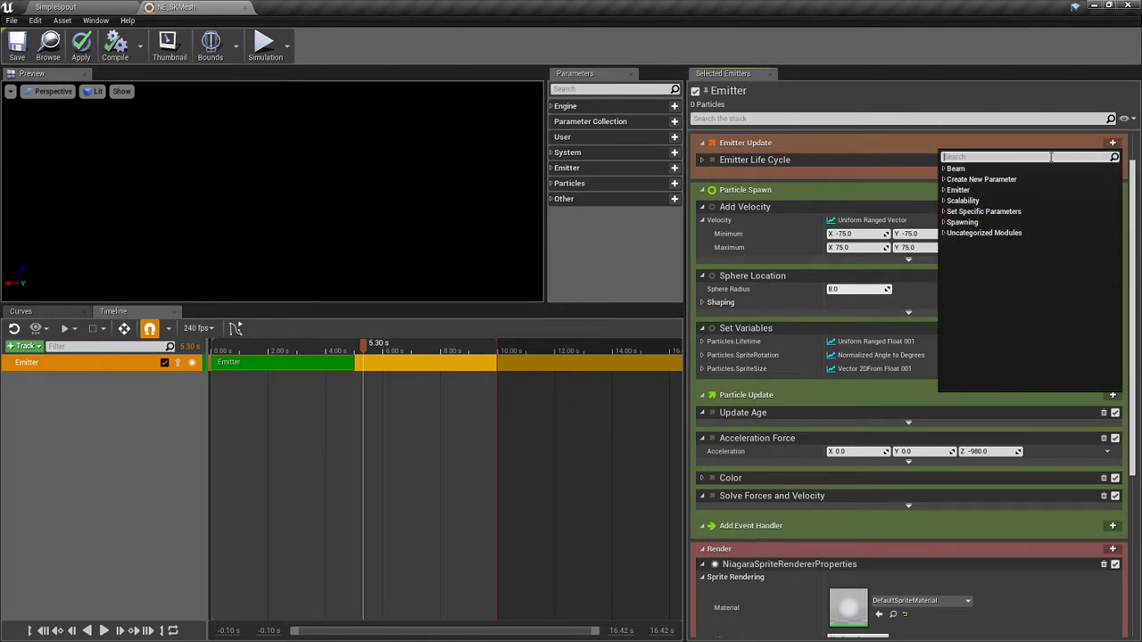
text(spaw)
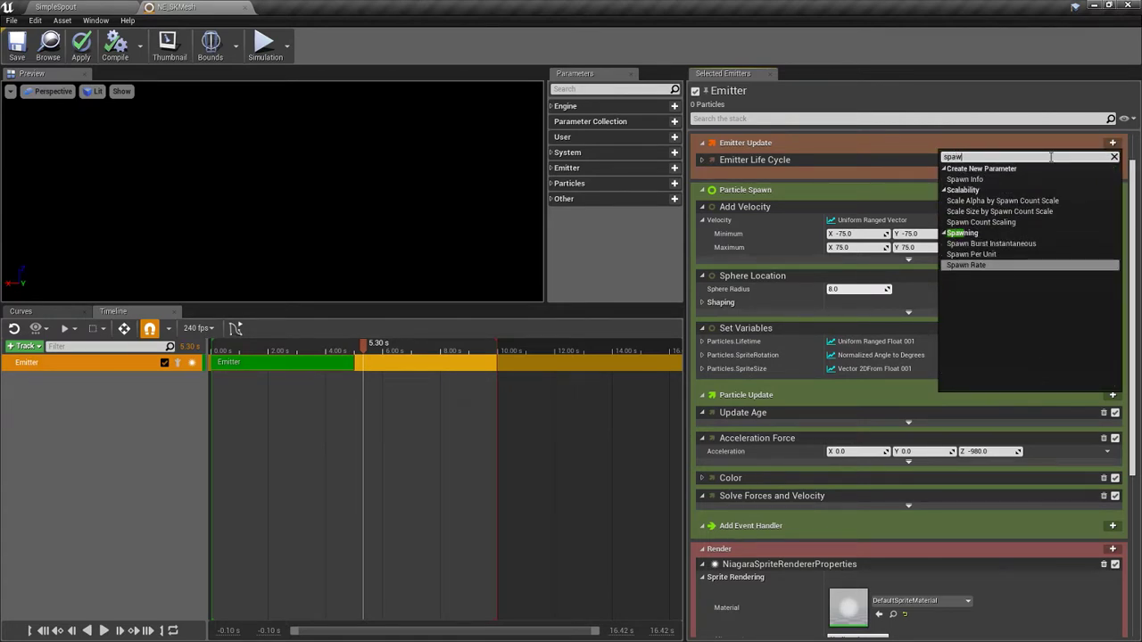
click(999, 243)
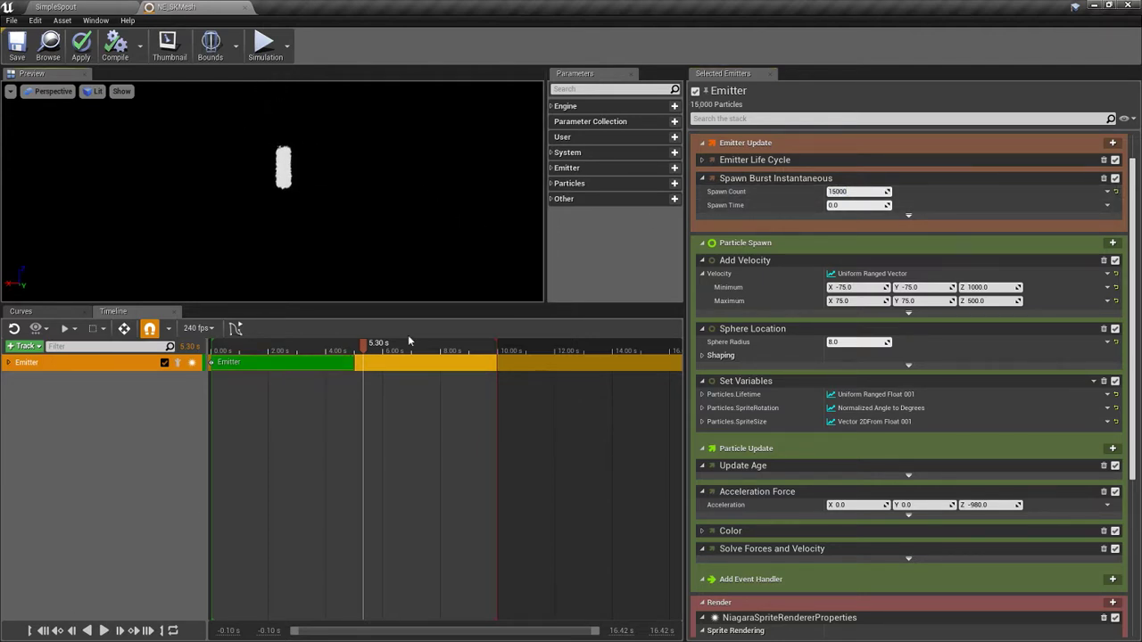
drag(363, 348, 247, 364)
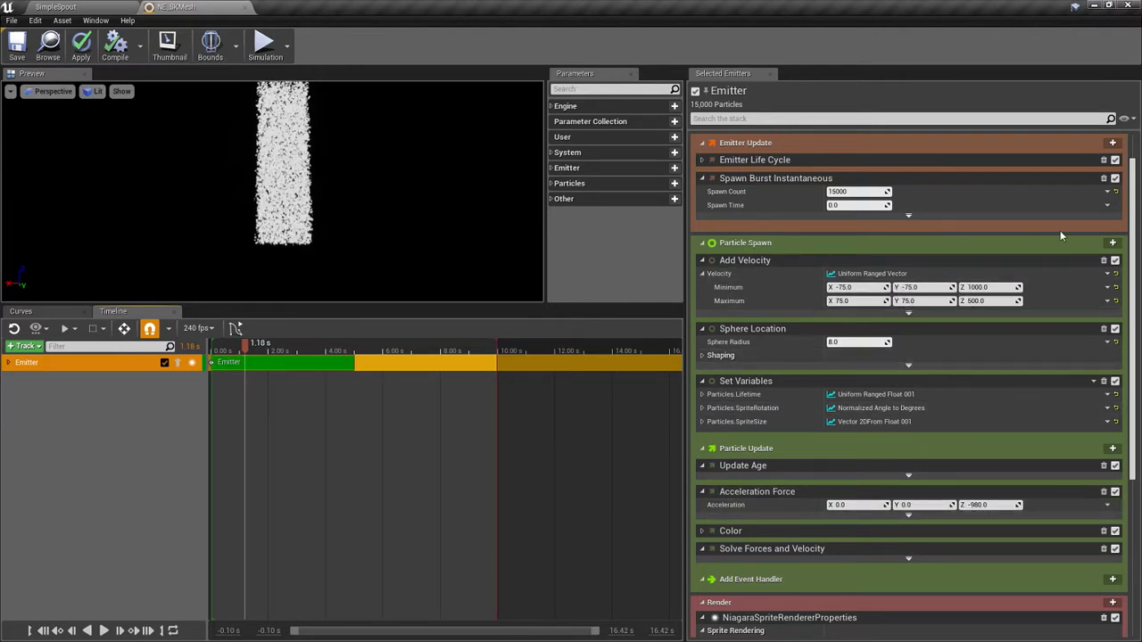
Step: Delete the Add Velocity and Acceleration Force modules from the emitter
click(1105, 261)
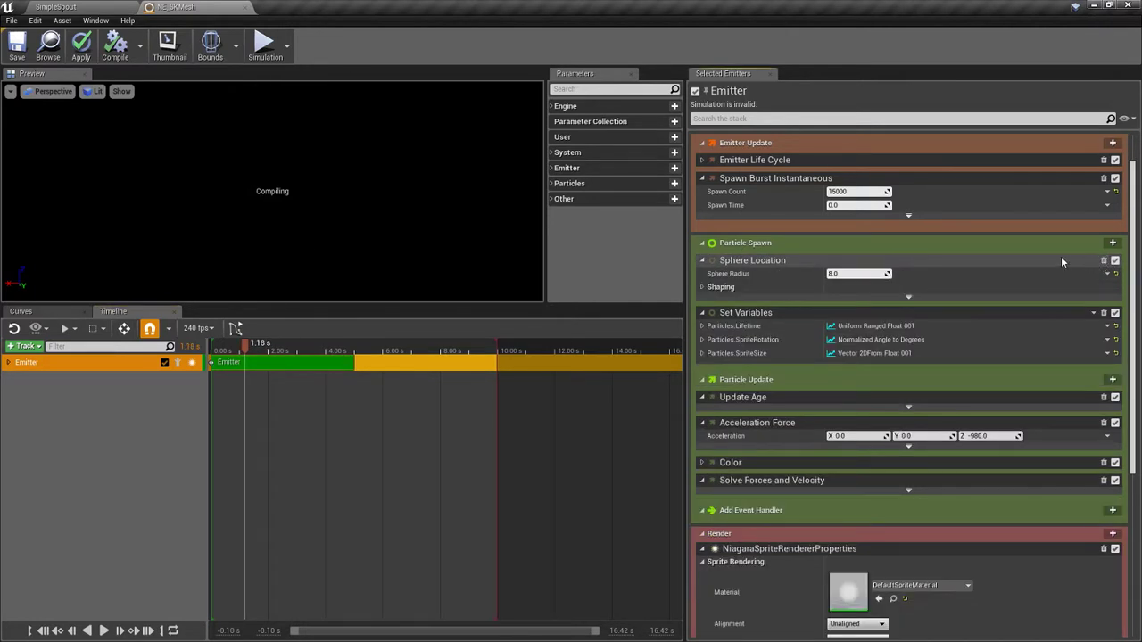
click(1105, 424)
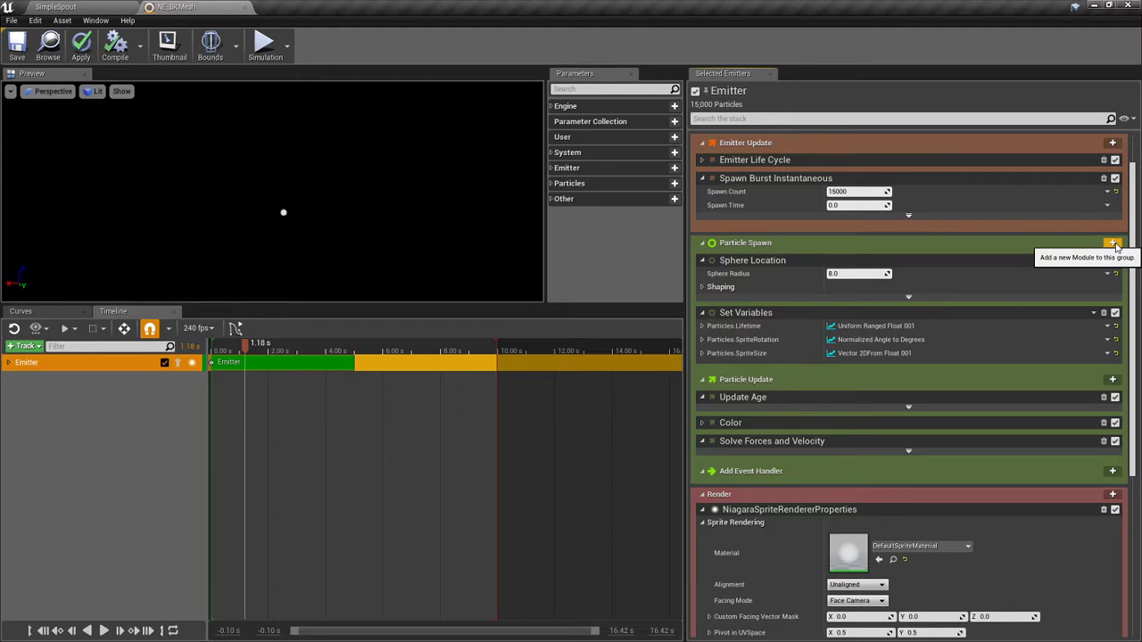
Step: Add an Initialize Mesh Reproduction Sprite module to the Particle Spawn group
click(1113, 243)
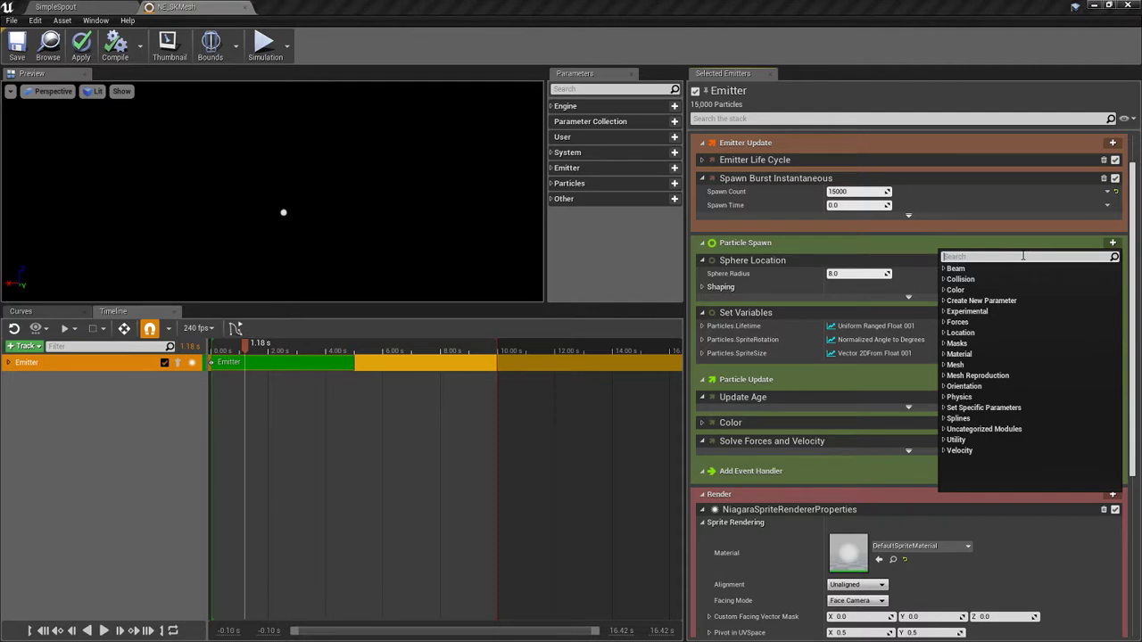
text(init)
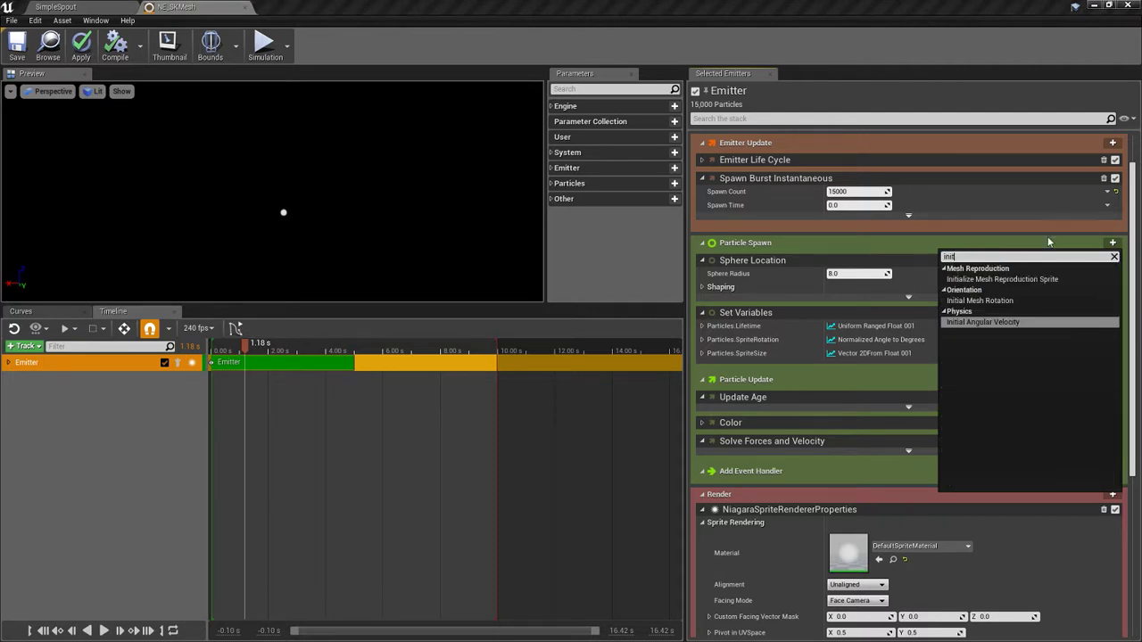
click(1017, 279)
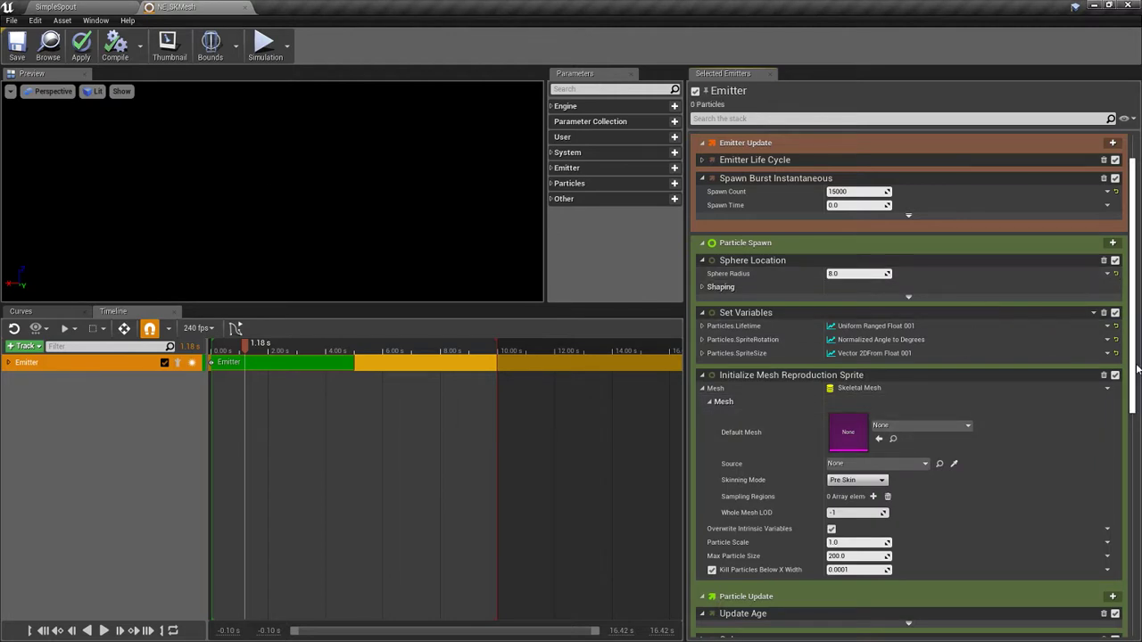
Step: Set the Initialize Mesh Reproduction Sprite module's Default Mesh to AlisonIntro2 and fix its CPU access error
scroll(1137, 369, down, 2)
click(942, 375)
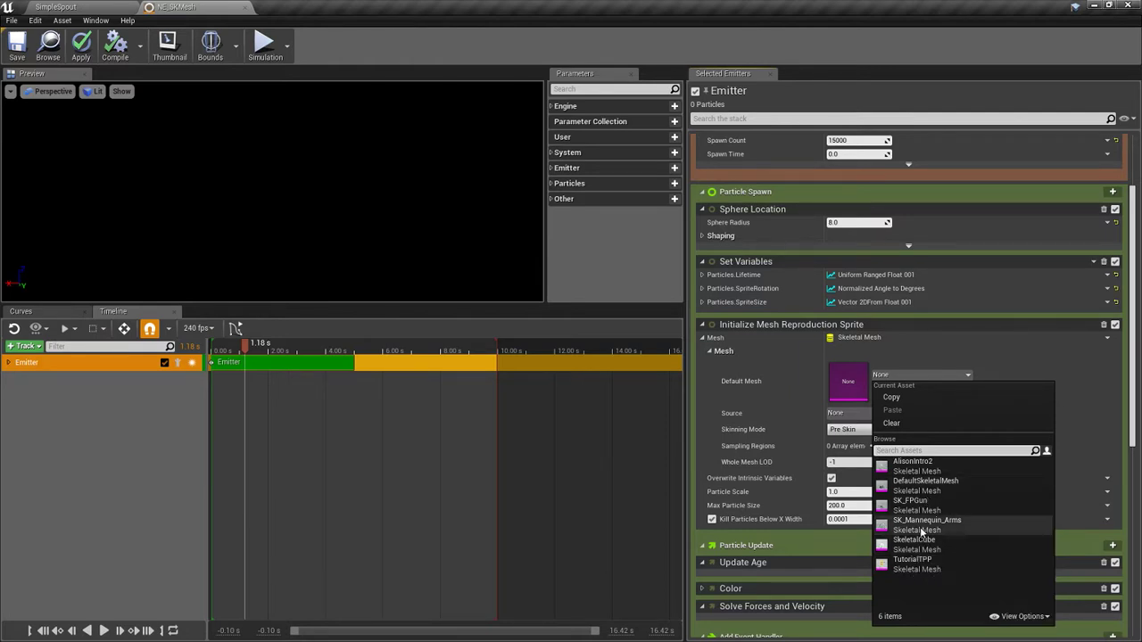
click(933, 467)
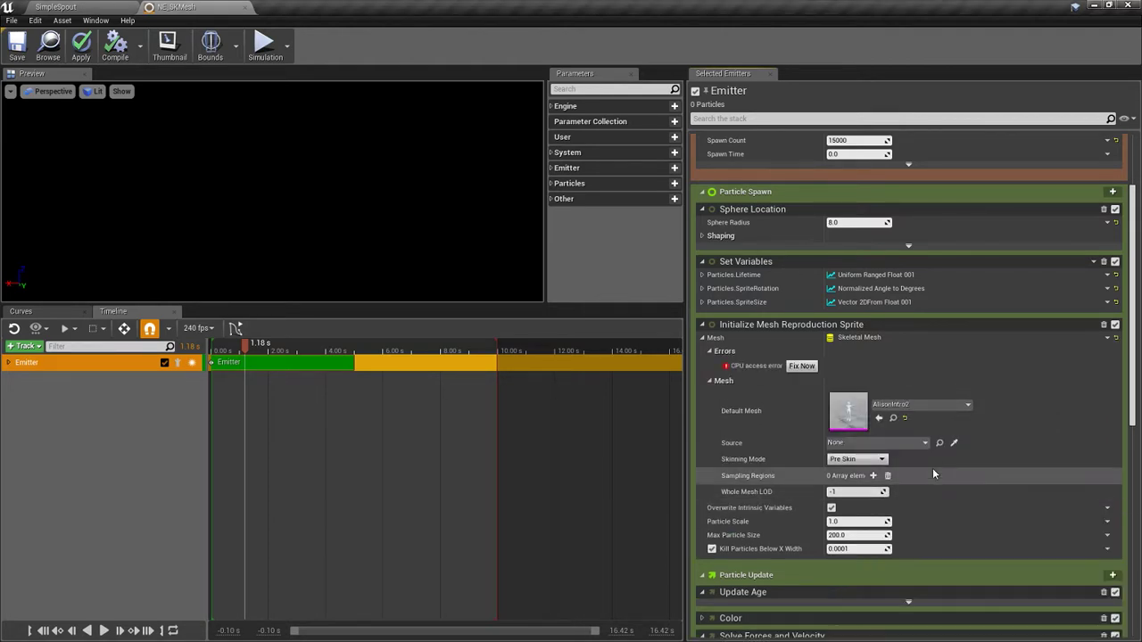
click(801, 366)
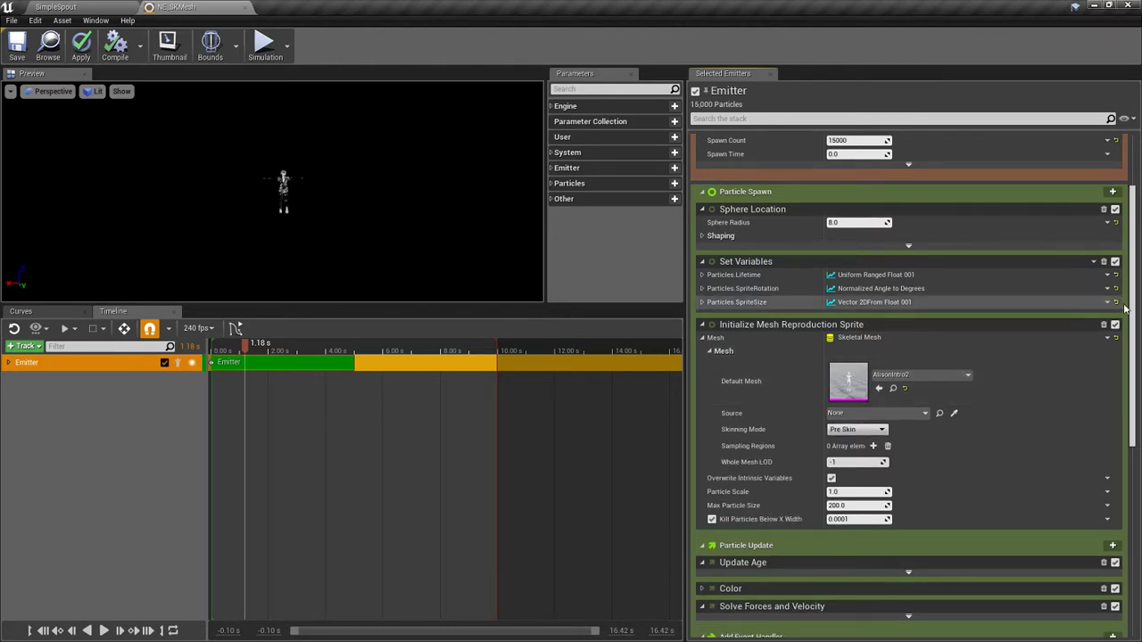
Step: Add an Update Mesh Reproduction Sprite module to the Particle Update group
scroll(1133, 294, down, 3)
drag(1133, 361, 1133, 380)
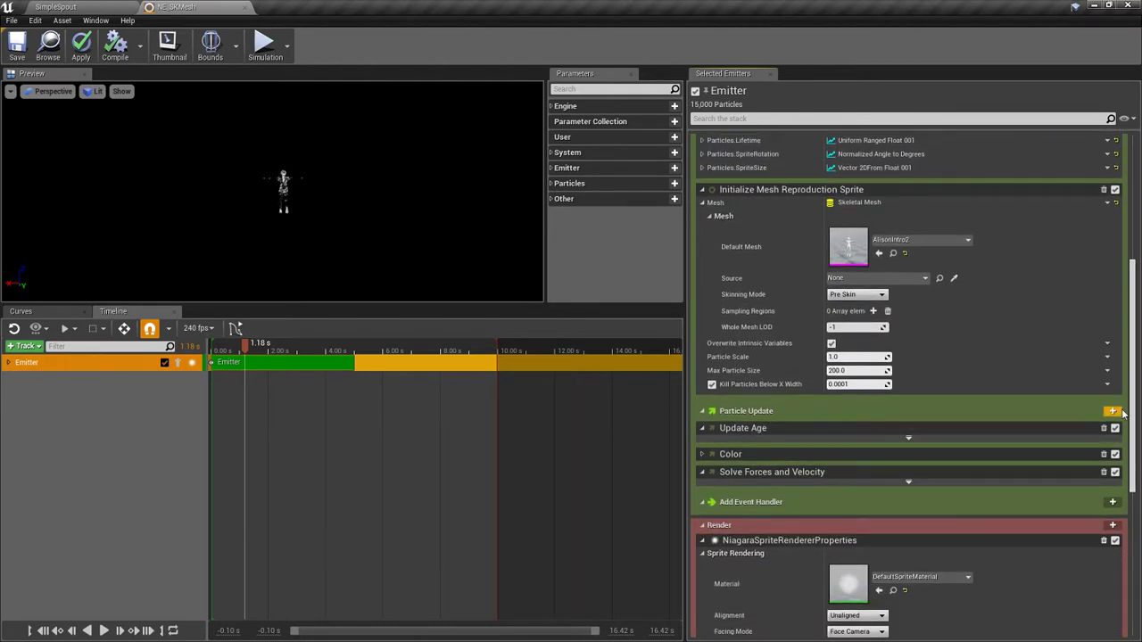
click(1120, 411)
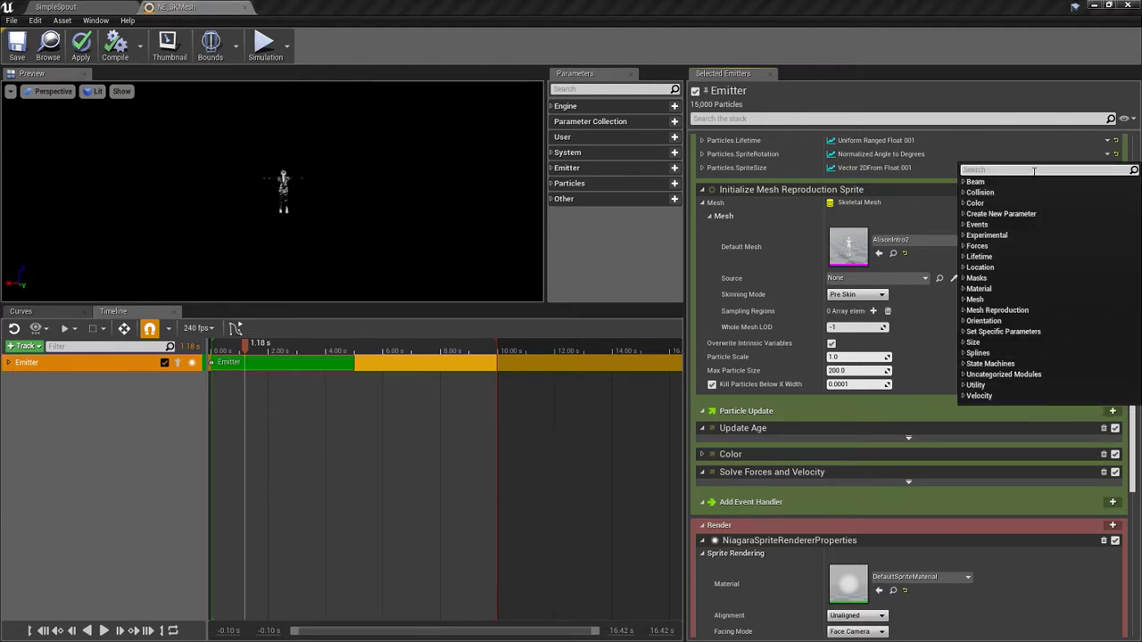
text(update)
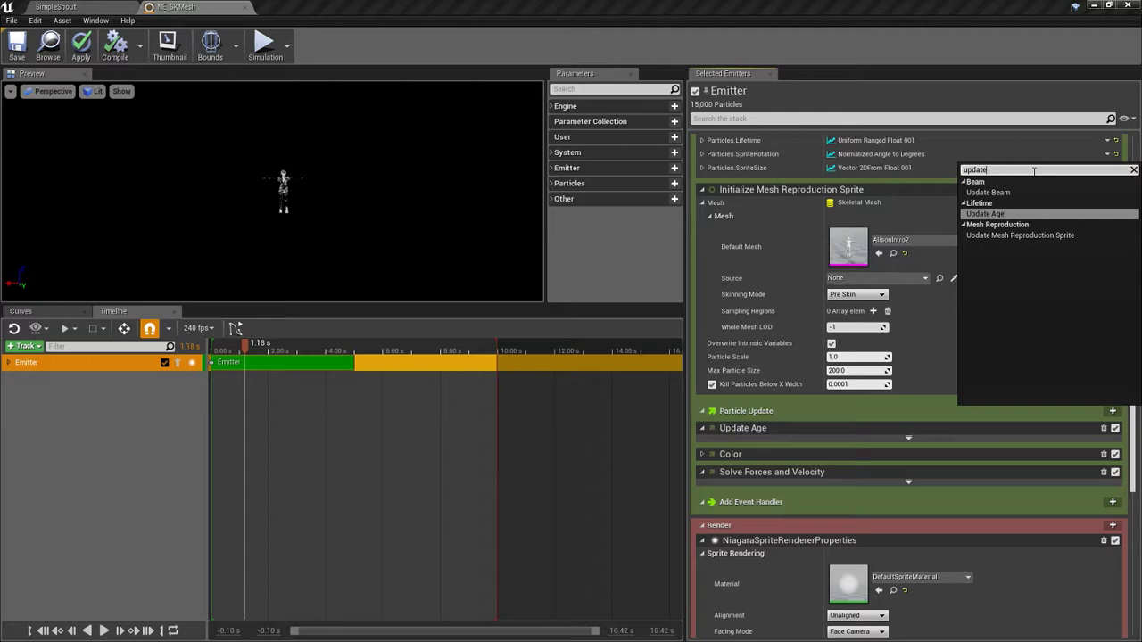
click(1035, 236)
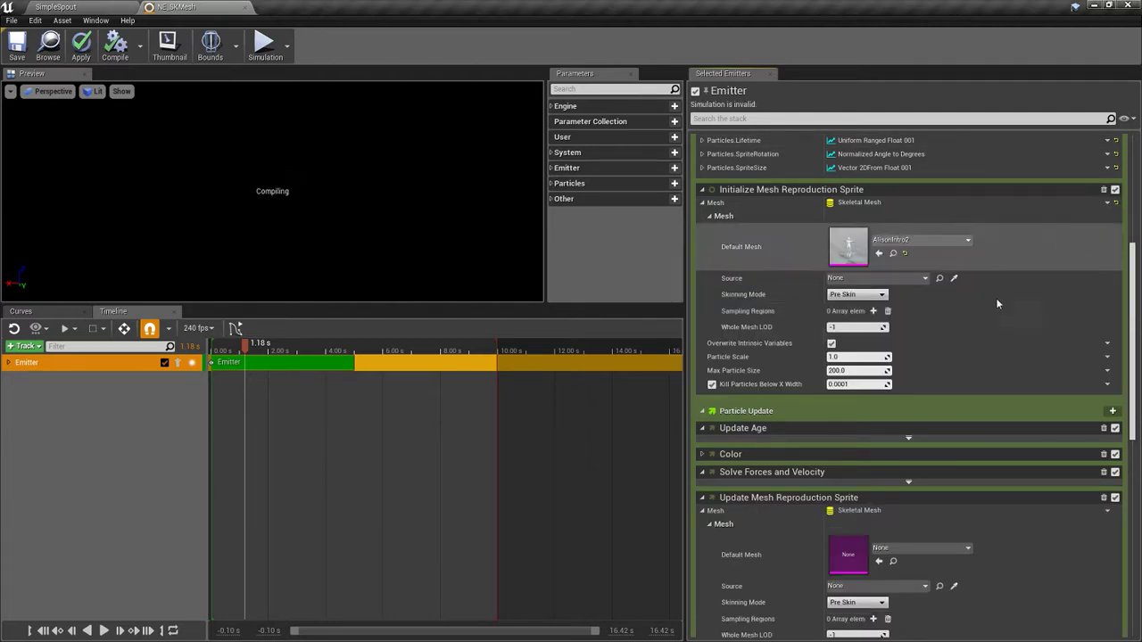
Step: Set the Update Mesh Reproduction Sprite module's Default Mesh to AlisonIntro2
drag(1136, 335, 1135, 280)
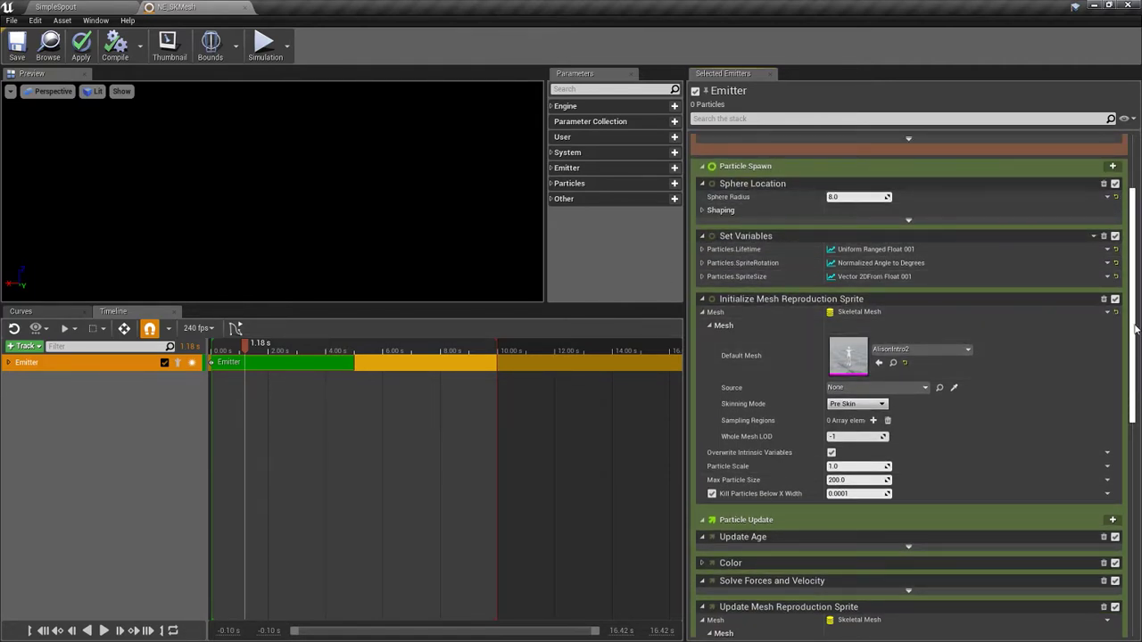
drag(1136, 331, 1136, 446)
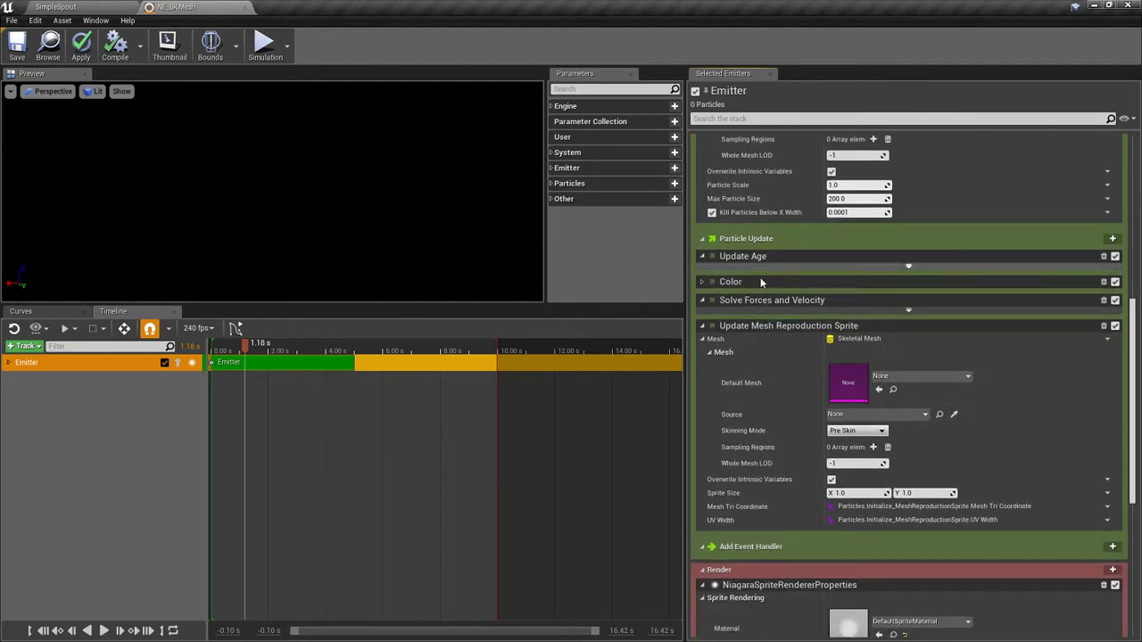
click(915, 381)
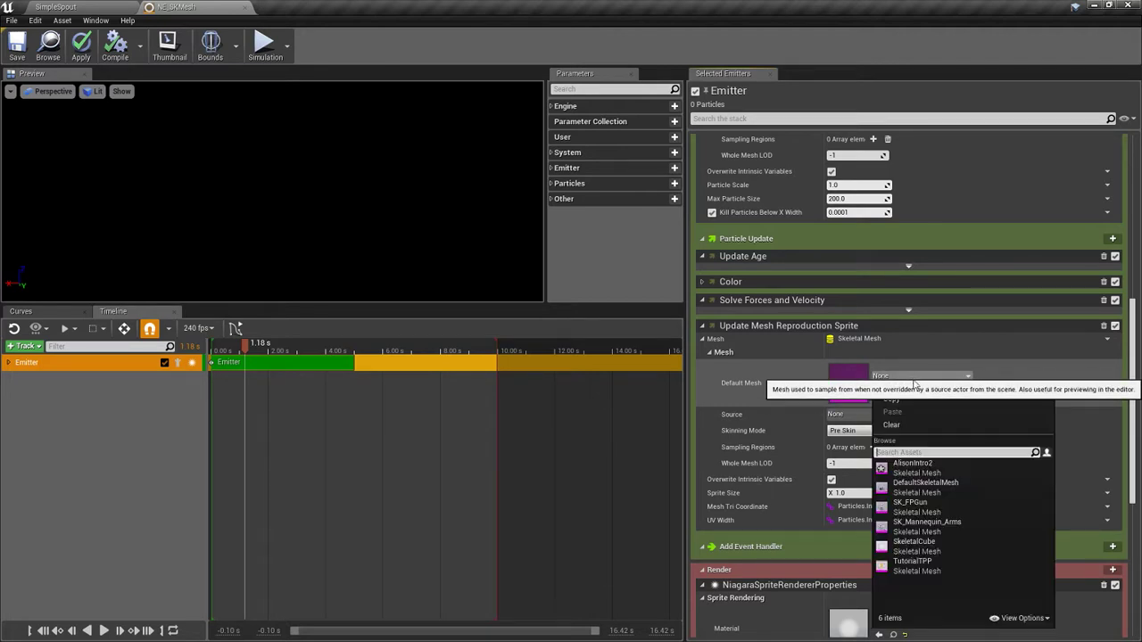
click(919, 466)
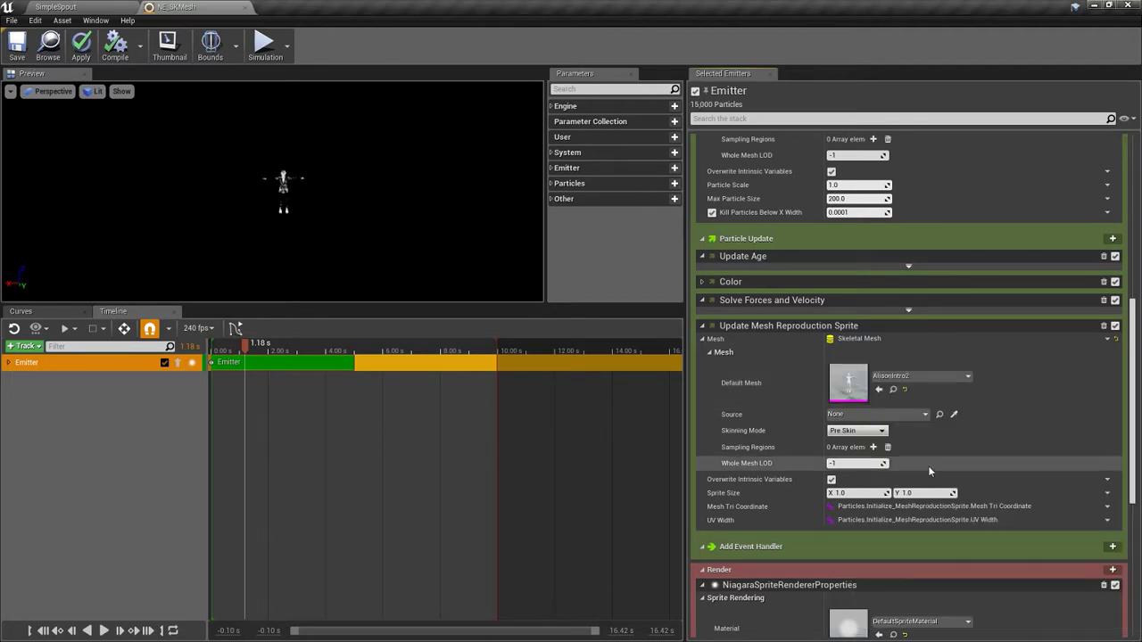
scroll(297, 200, up, 3)
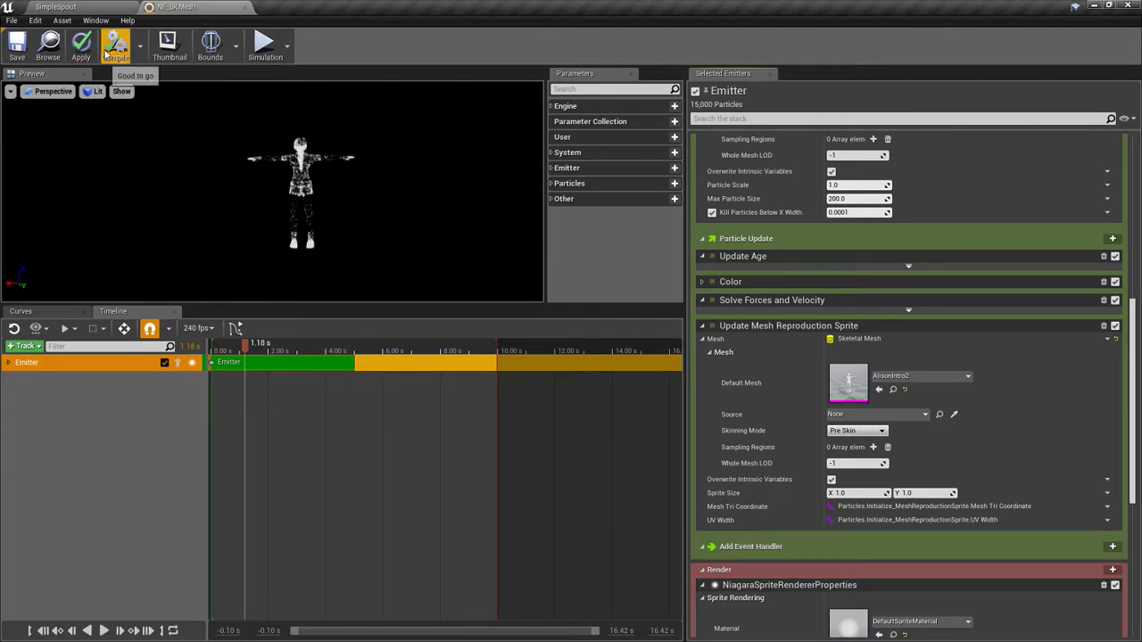
Step: Apply and save the NE_SKMesh emitter changes, playing the simulation in the preview to check it
click(81, 44)
click(18, 47)
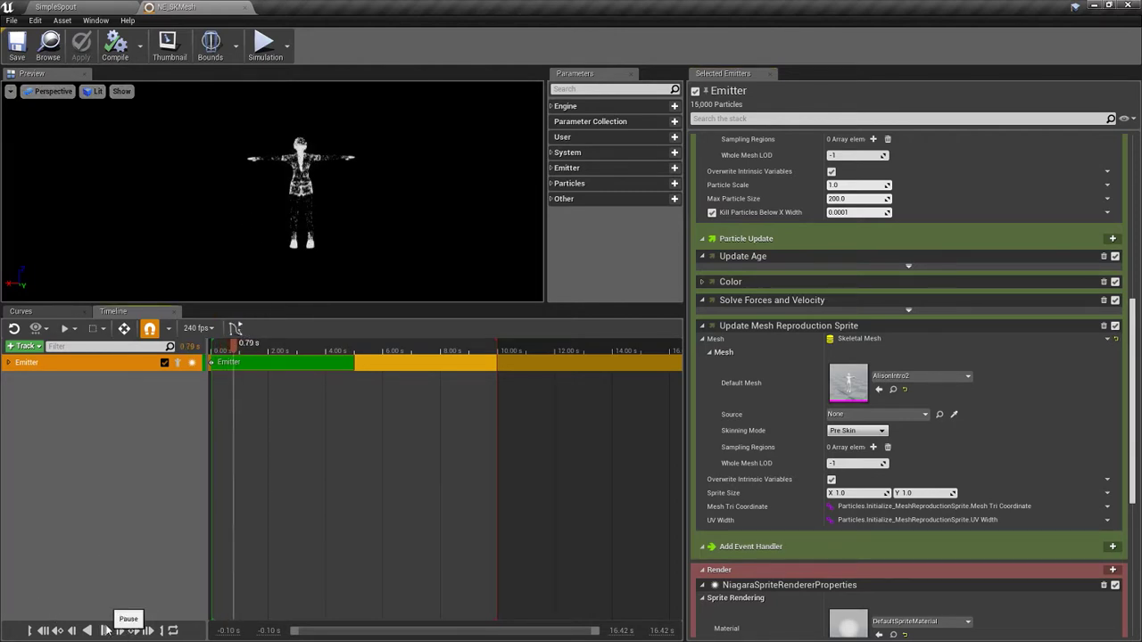
click(106, 630)
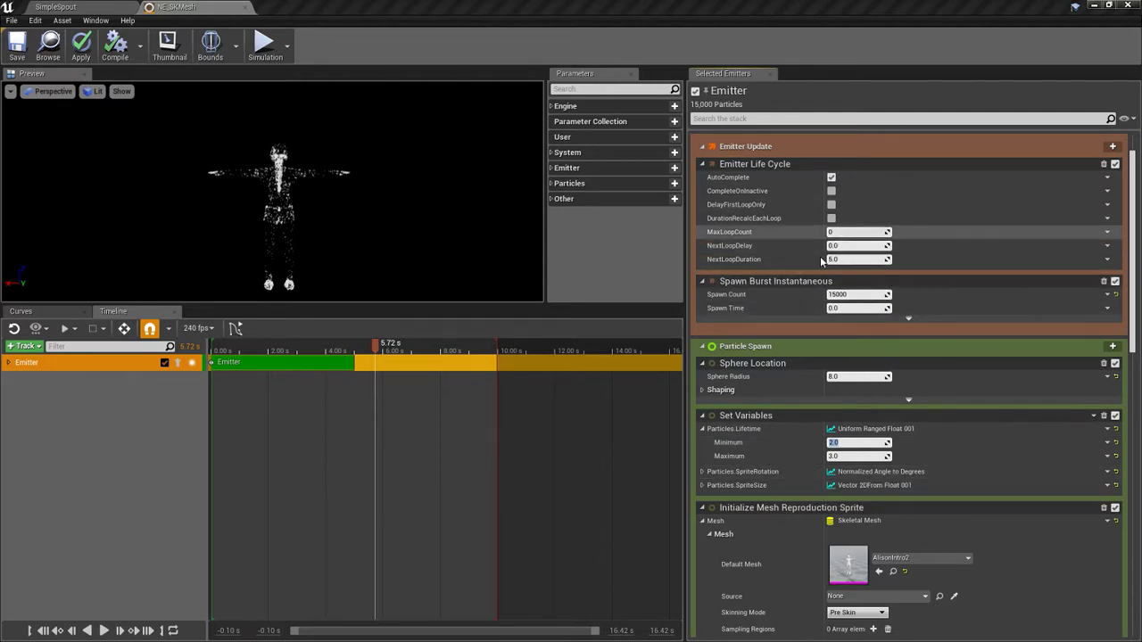
click(80, 45)
click(16, 47)
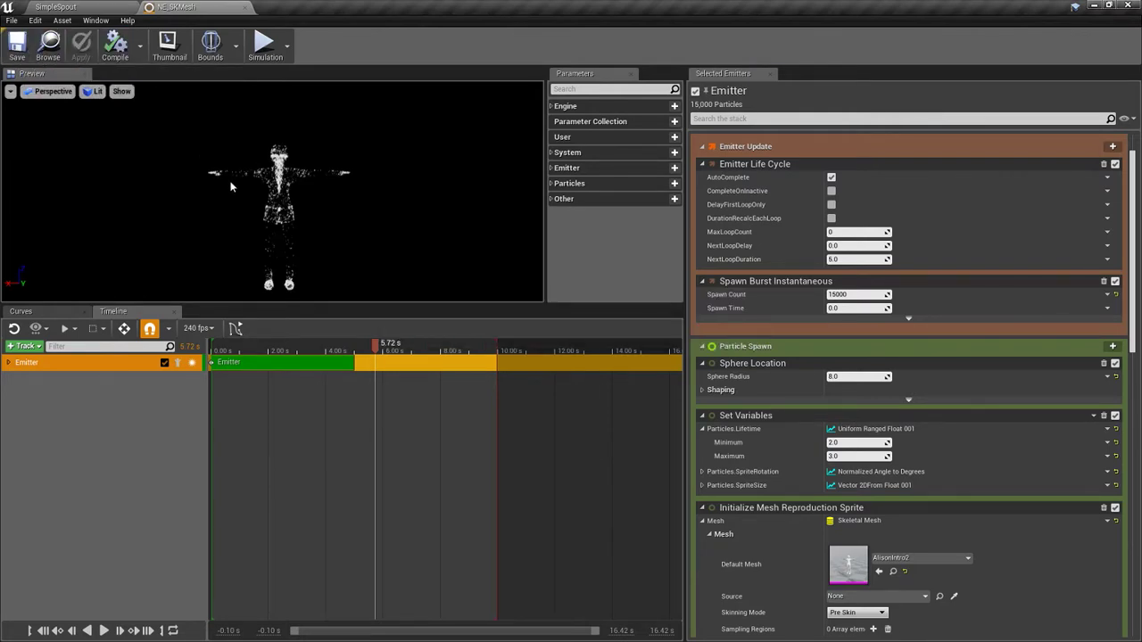
Step: Open the NS_SKMesh system from the FX folder and scrub its timeline to about 3 s to inspect how long particles live
drag(1135, 222, 1135, 308)
click(57, 8)
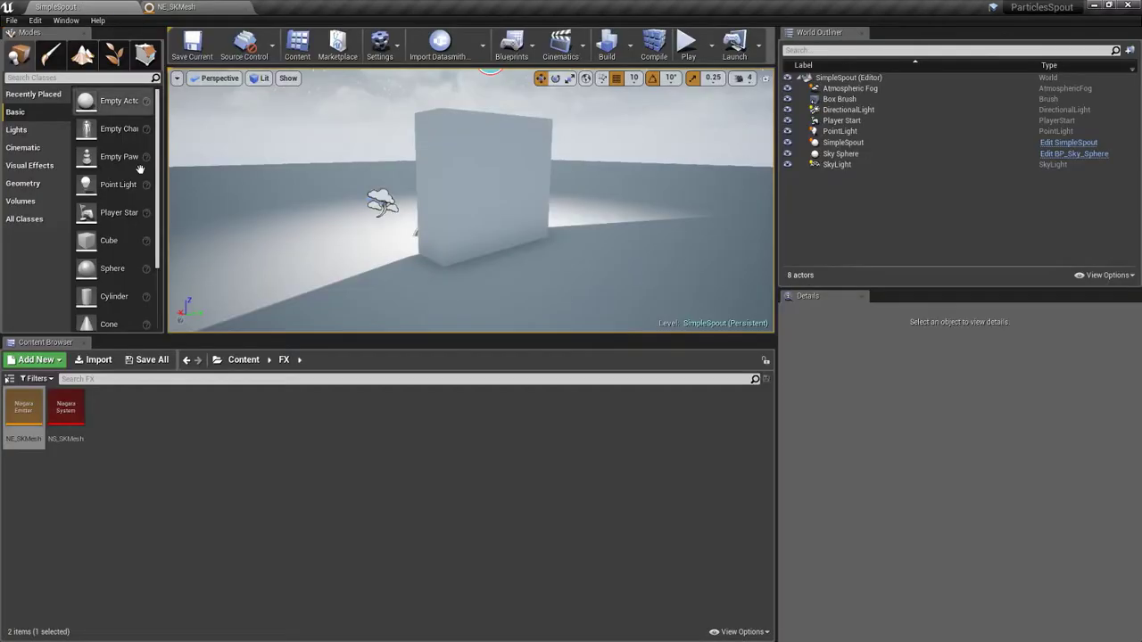
double_click(66, 407)
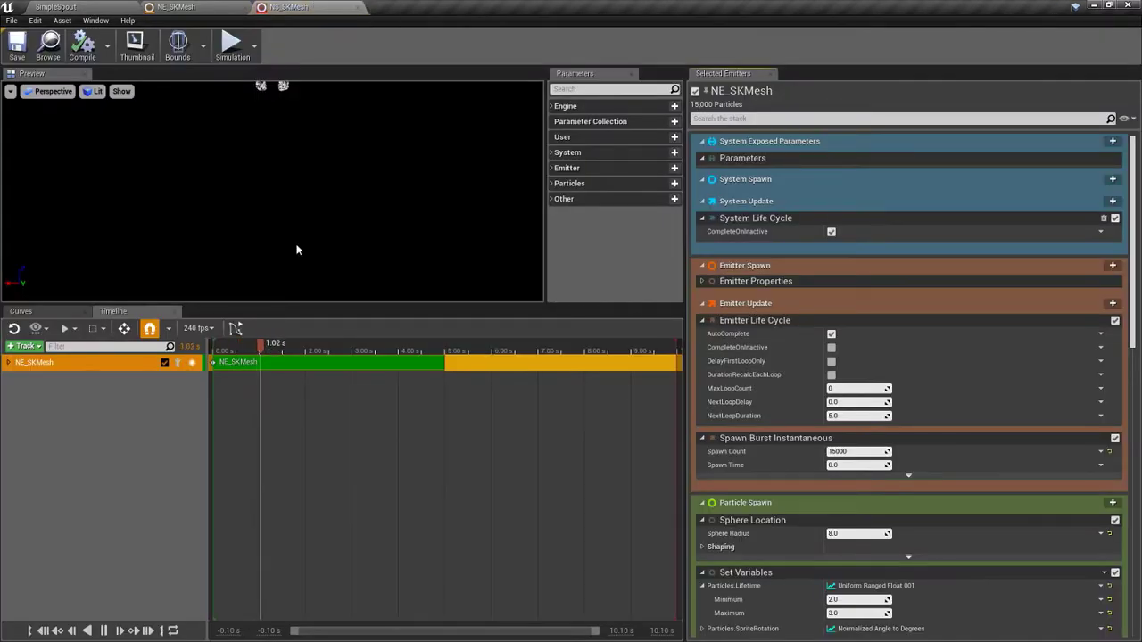
click(119, 630)
right_click(65, 364)
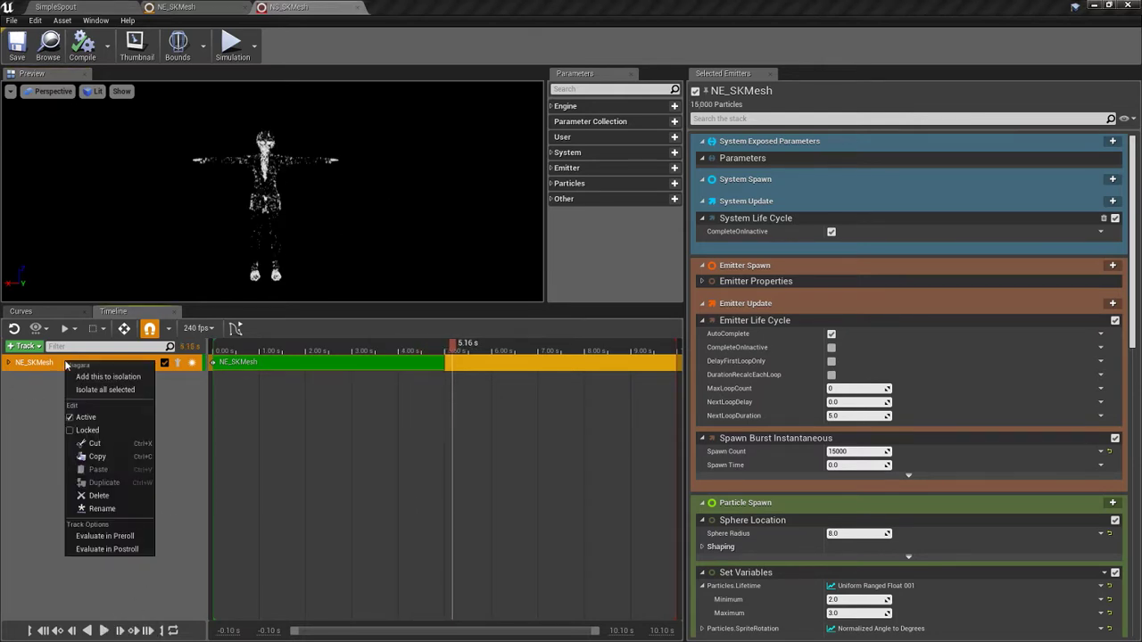
click(43, 383)
drag(445, 345, 356, 348)
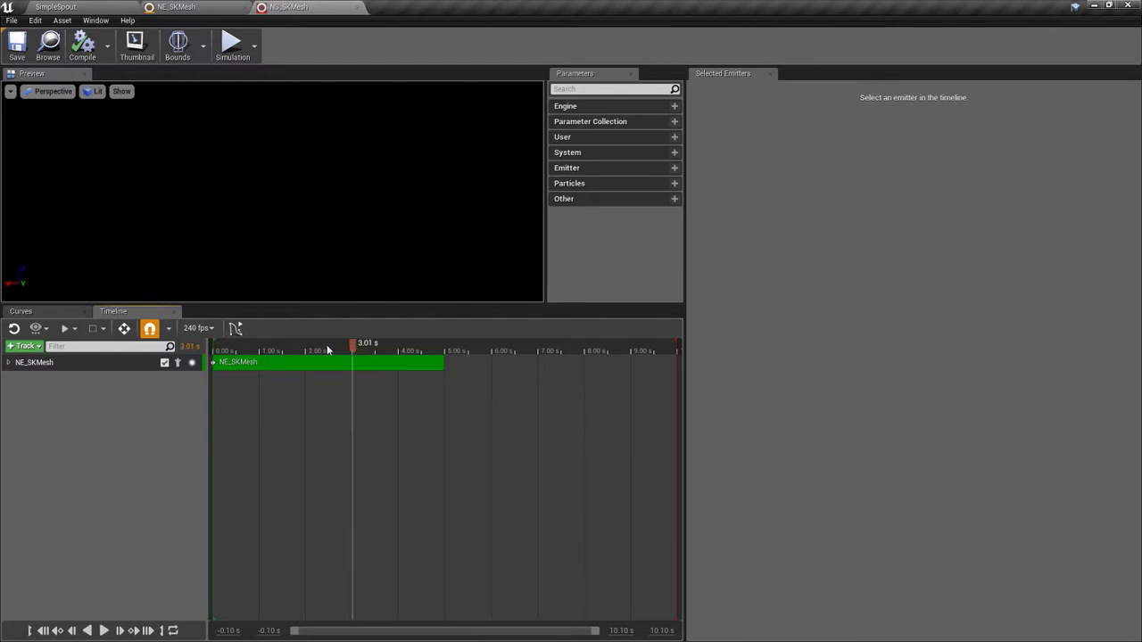
Step: In the NE_SKMesh emitter, set both the minimum and maximum of Particles.Lifetime to 5.0
click(186, 5)
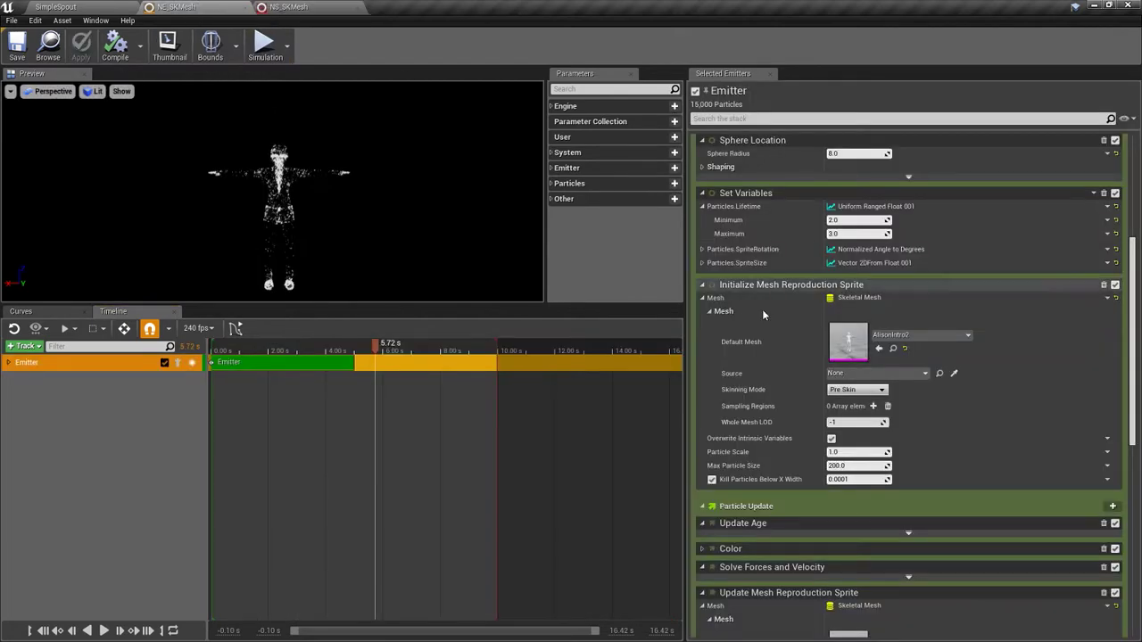
click(844, 220)
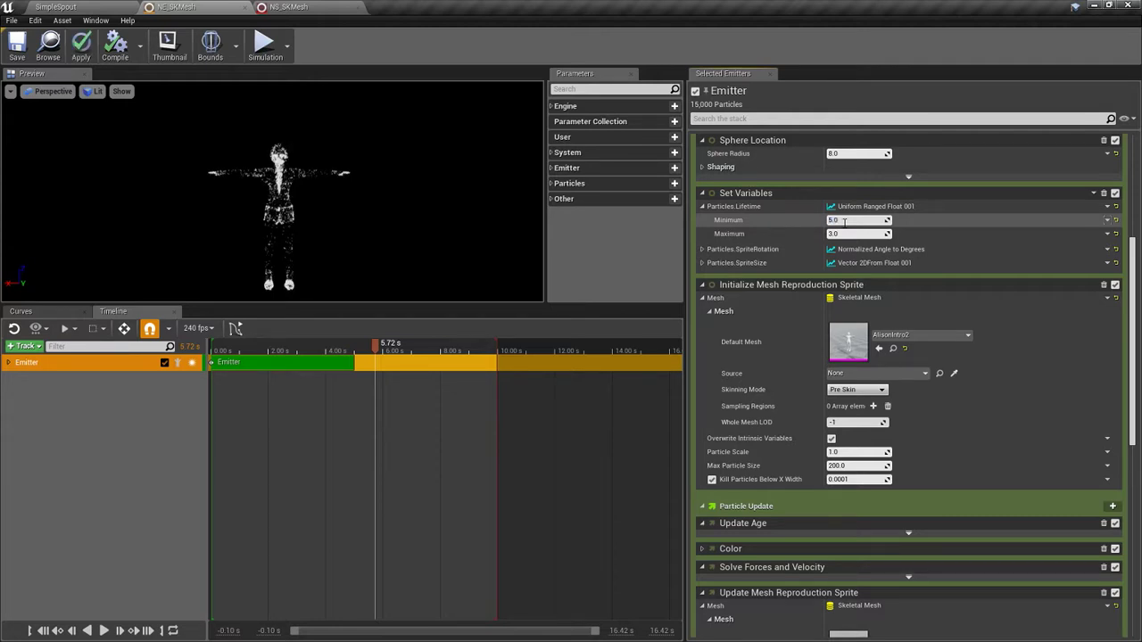
key(Return)
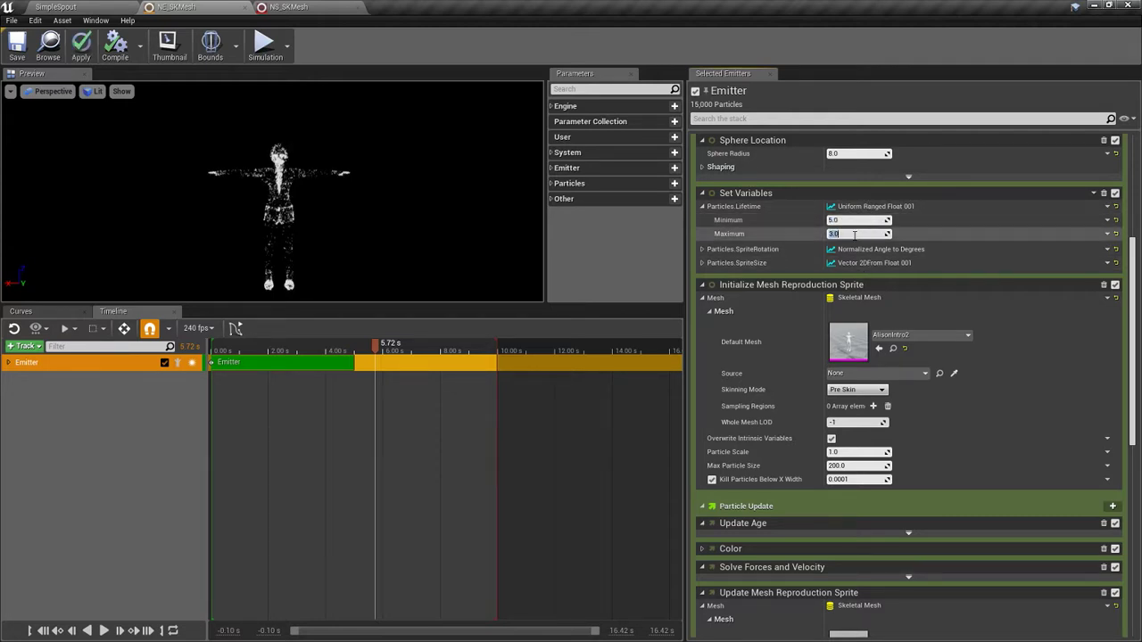
click(865, 234)
text(5)
key(Return)
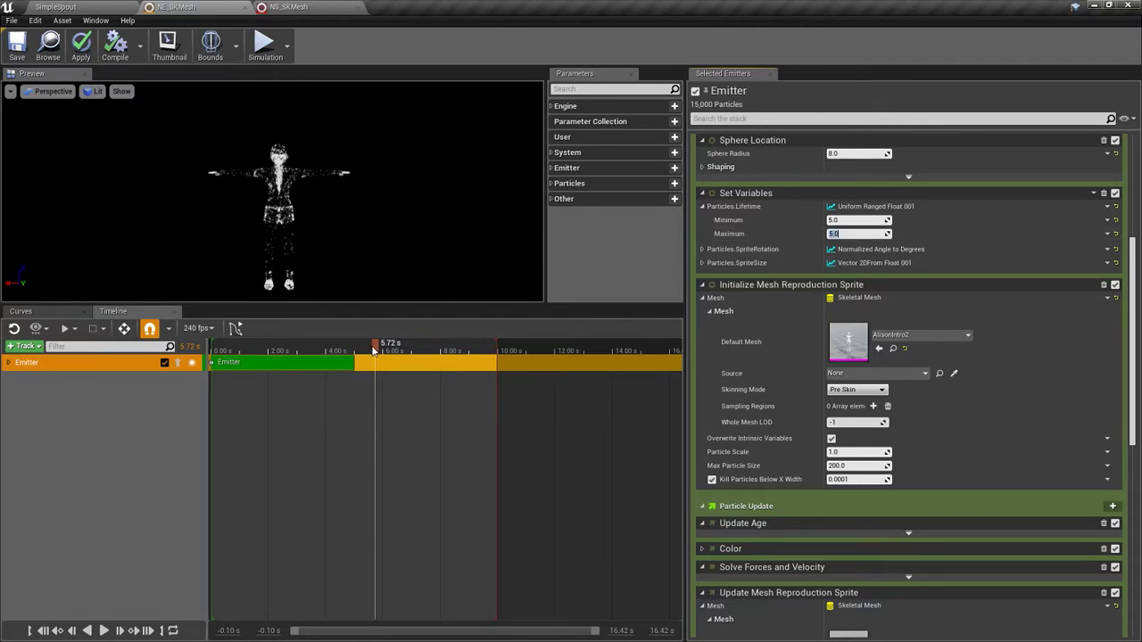
Step: Replay the NE_SKMesh preview from about 1.5 s, apply the emitter changes and save the NS_SKMesh system
drag(373, 350, 253, 351)
click(104, 631)
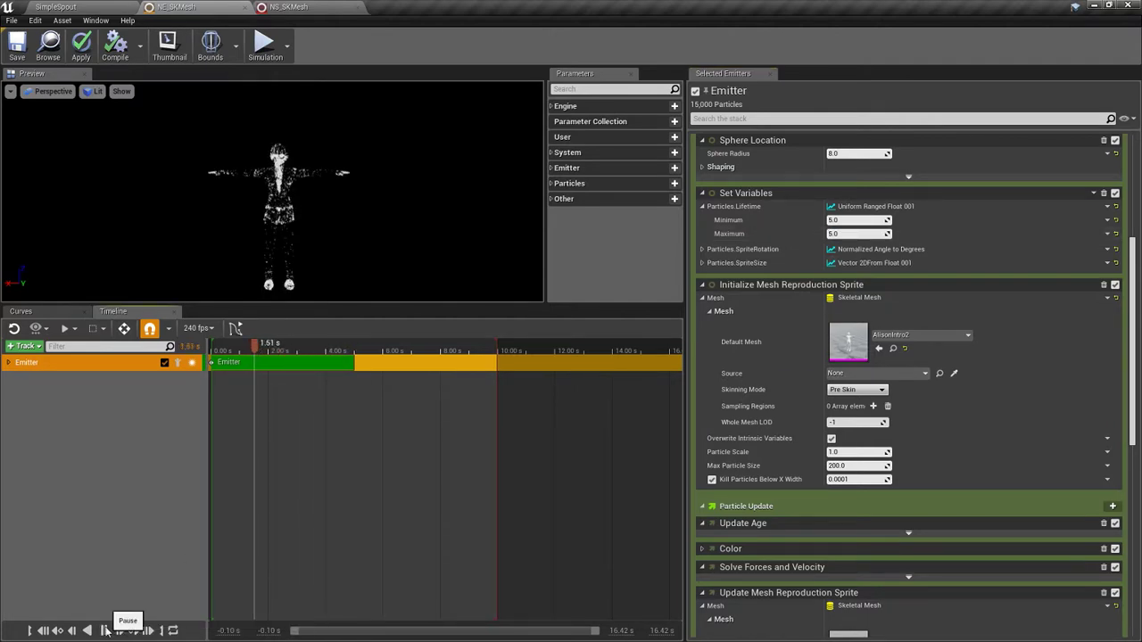
click(103, 630)
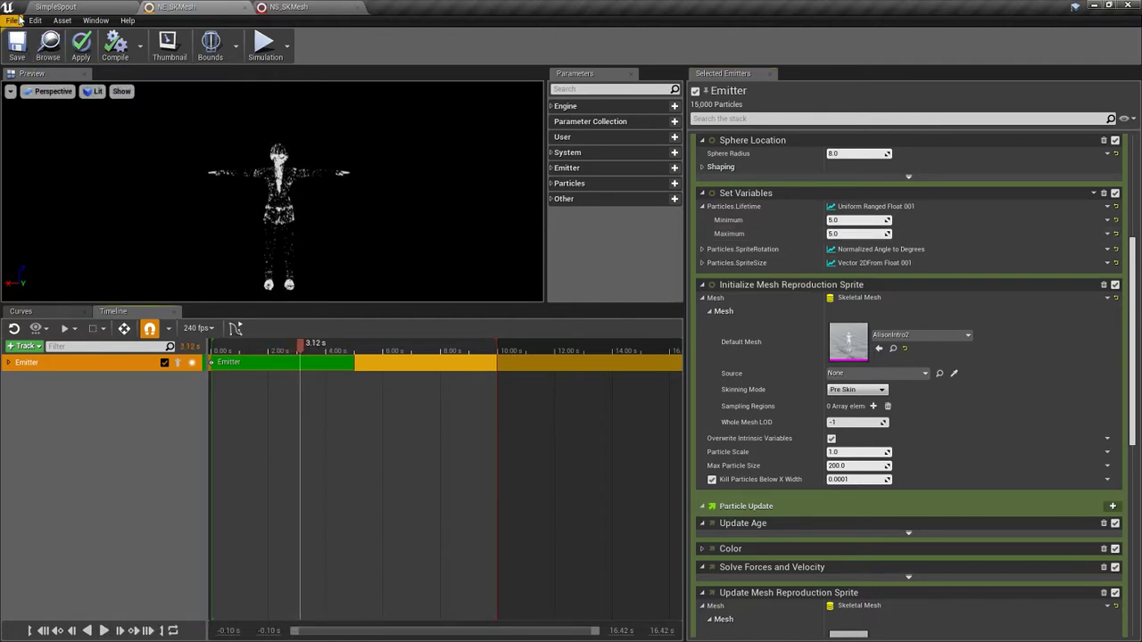
click(82, 43)
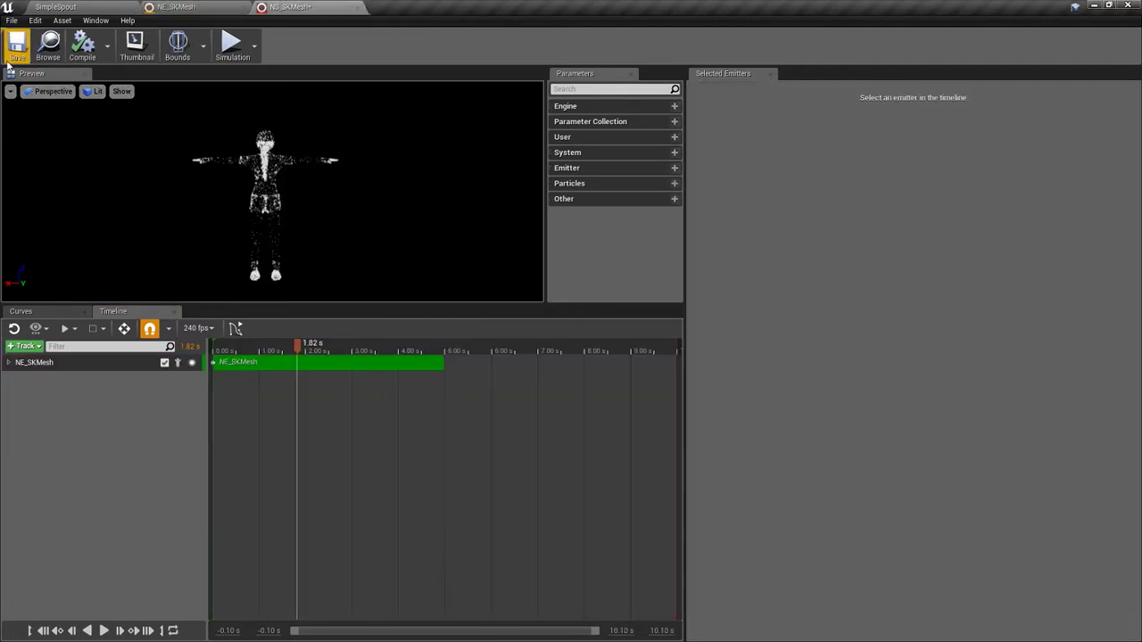
click(17, 43)
Step: Place the NS_SKMesh system and the Character folder's AlisonIntro2_Anim_Intro_003_Best animation close together beside the box in the SimpleSpout level
click(124, 8)
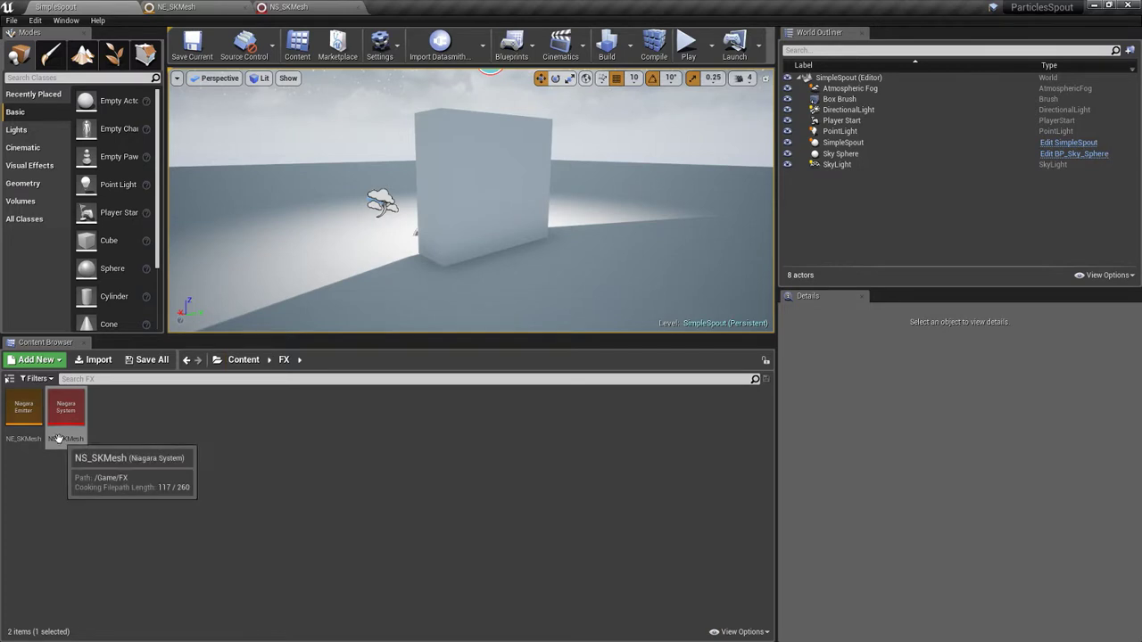
drag(67, 415, 564, 290)
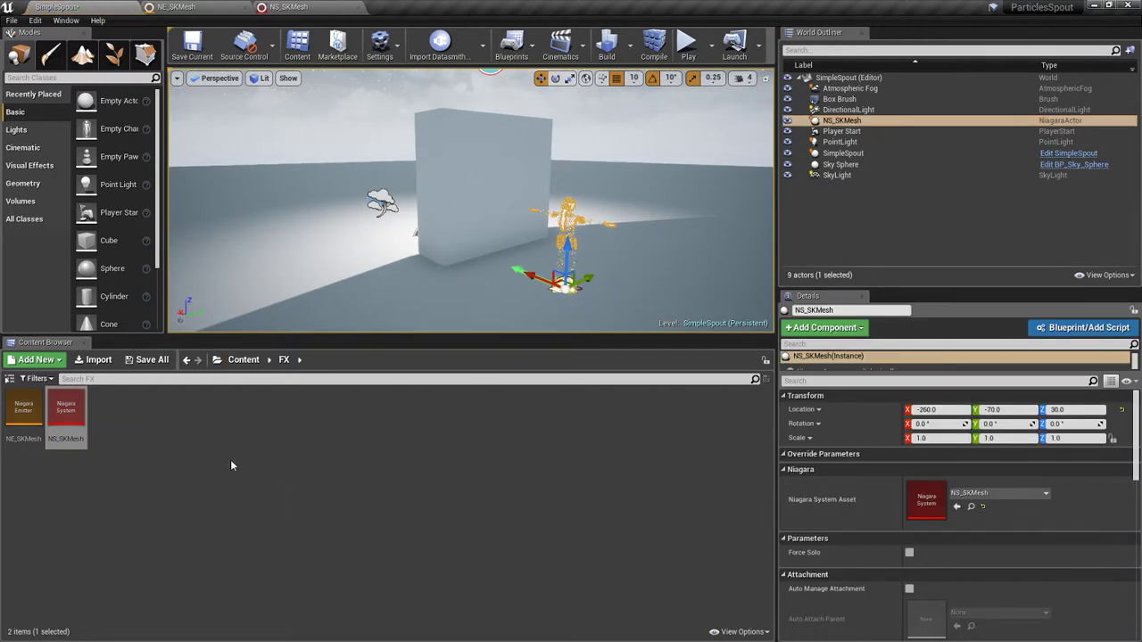
click(241, 360)
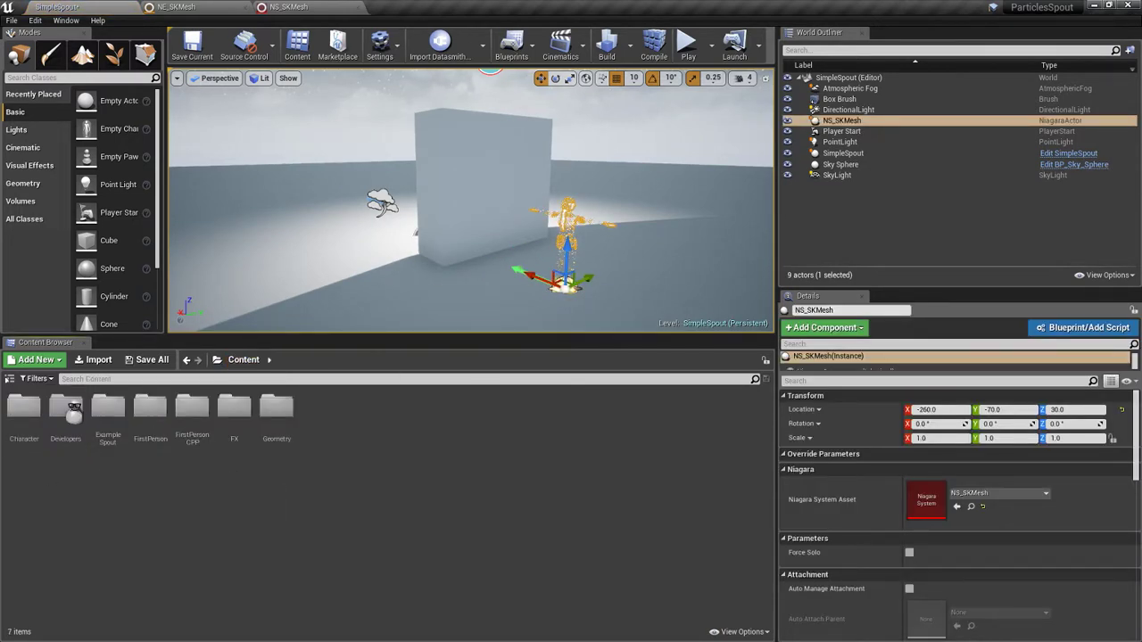
double_click(24, 409)
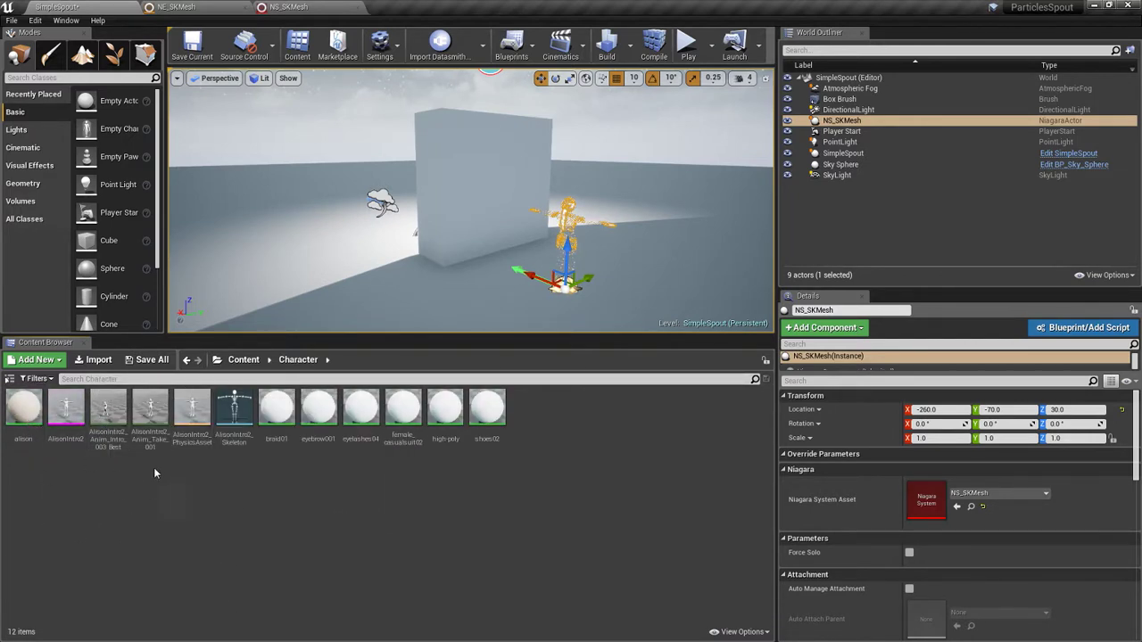
drag(107, 409, 581, 310)
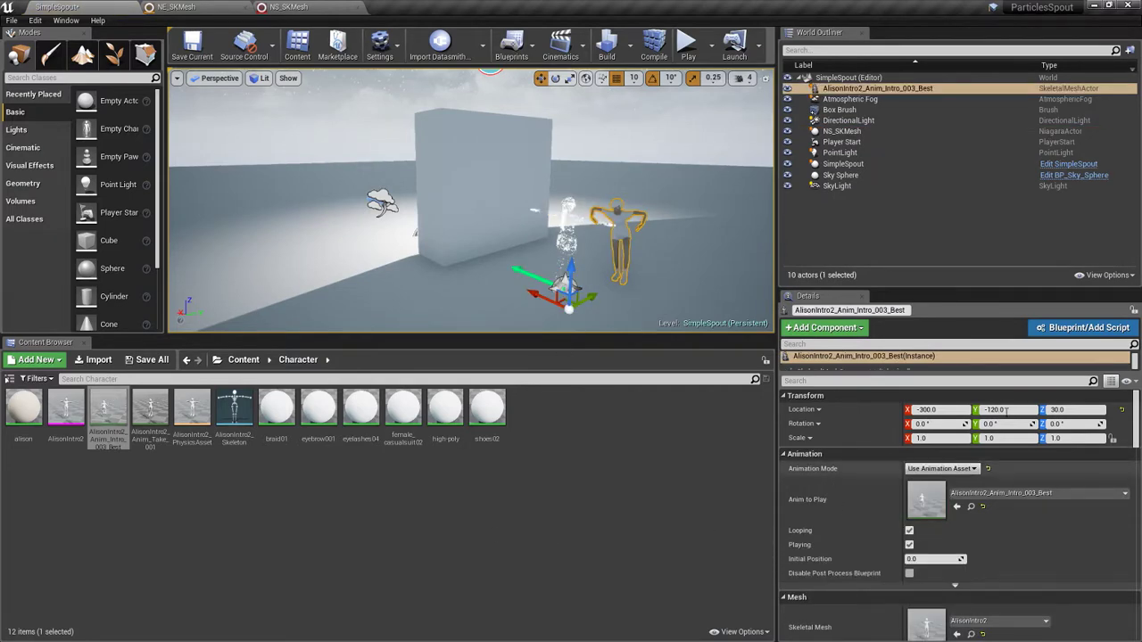
Step: Set the animated skeletal mesh actor's Mesh Component Update Flag to Always Tick Pose and Refresh Bones
drag(1137, 410, 1137, 602)
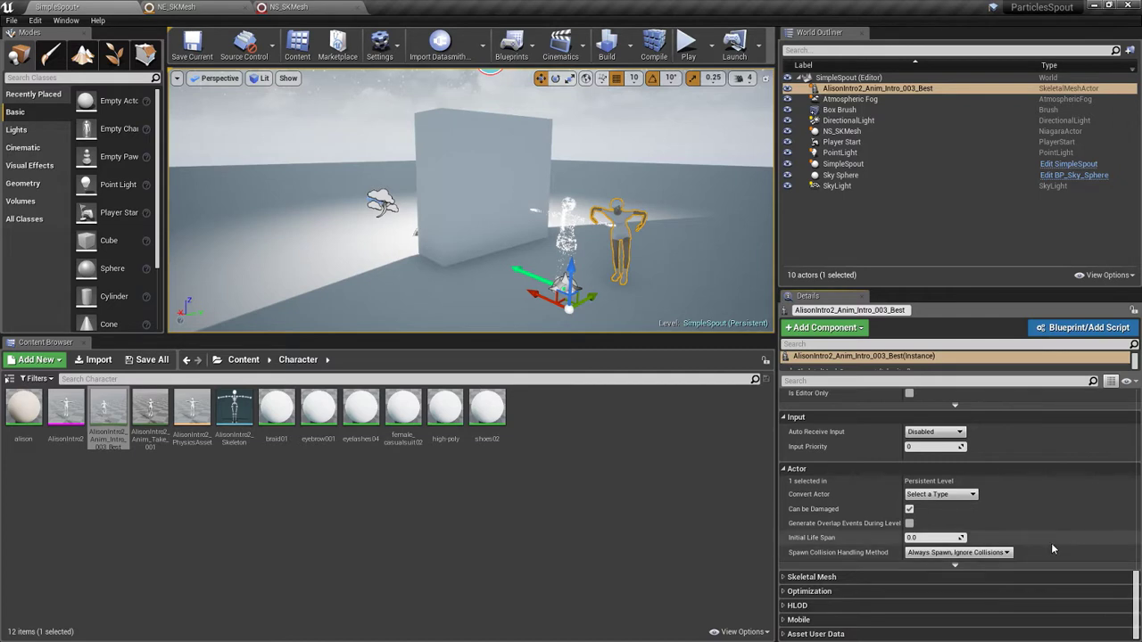
click(804, 582)
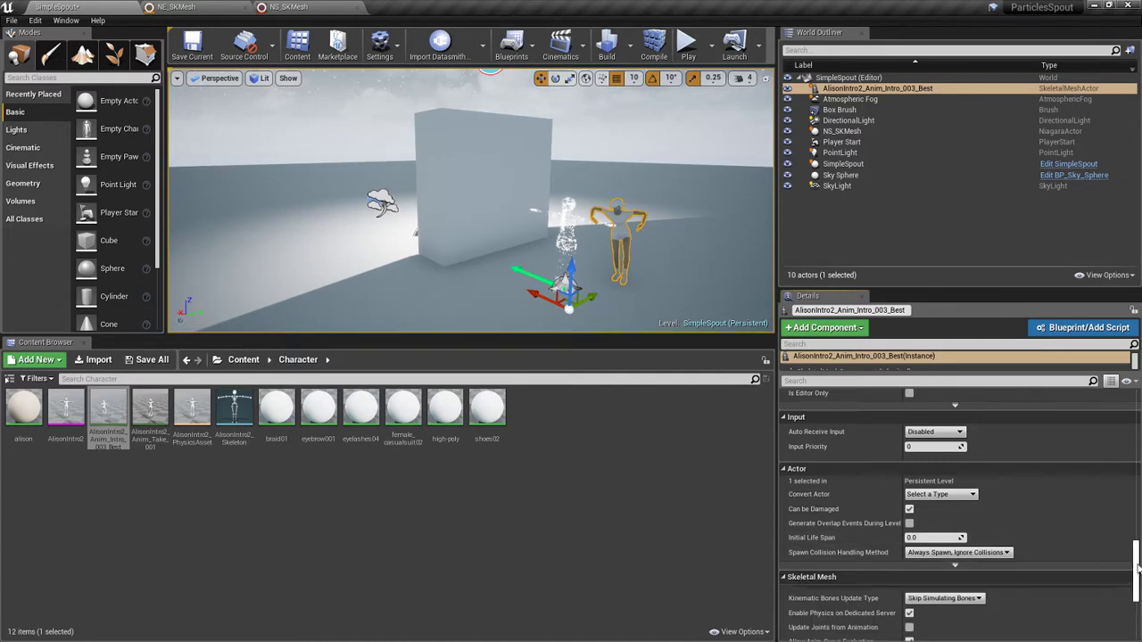
drag(1137, 567, 1137, 607)
click(935, 496)
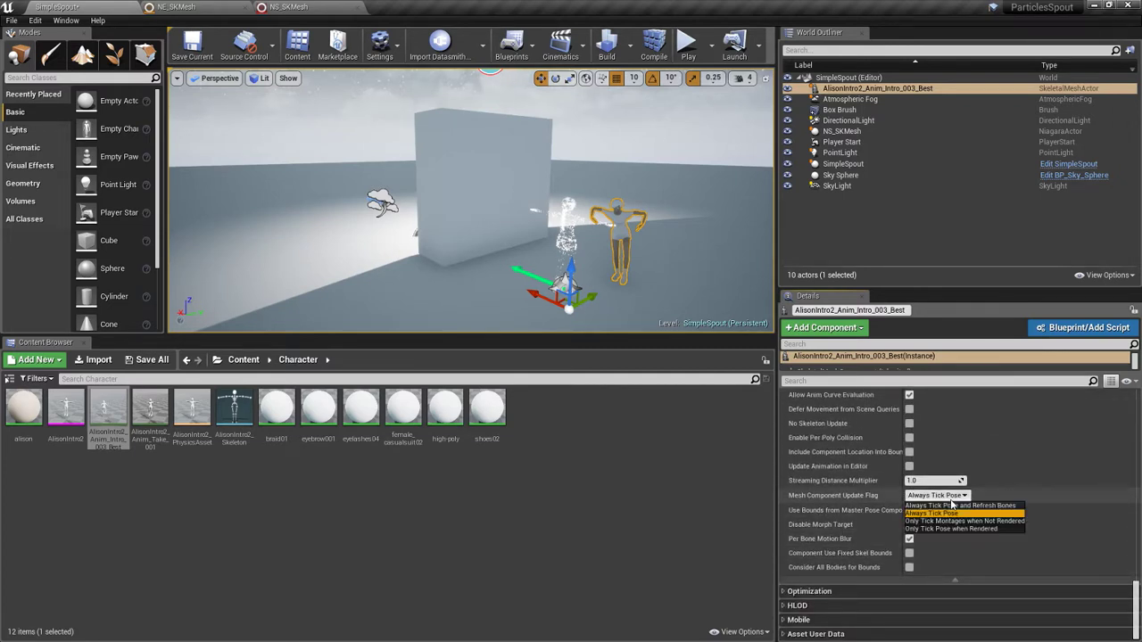
click(947, 506)
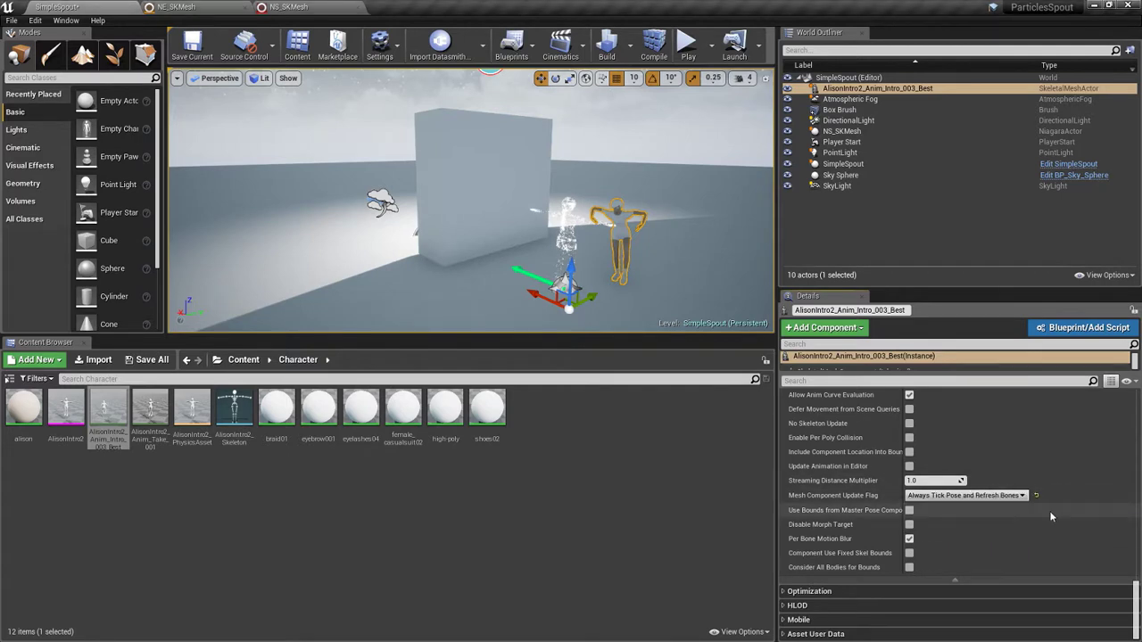
Step: Filter the animated skeletal mesh actor's properties by VIS and turn off its Visible option
drag(1137, 597, 1137, 485)
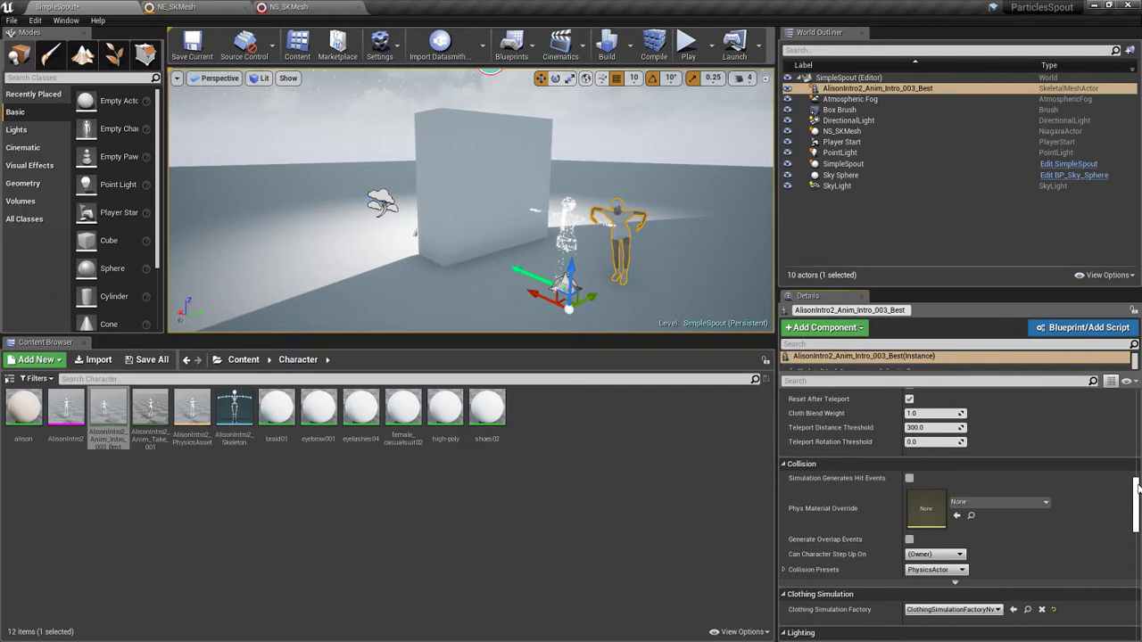
click(864, 380)
text(VIS)
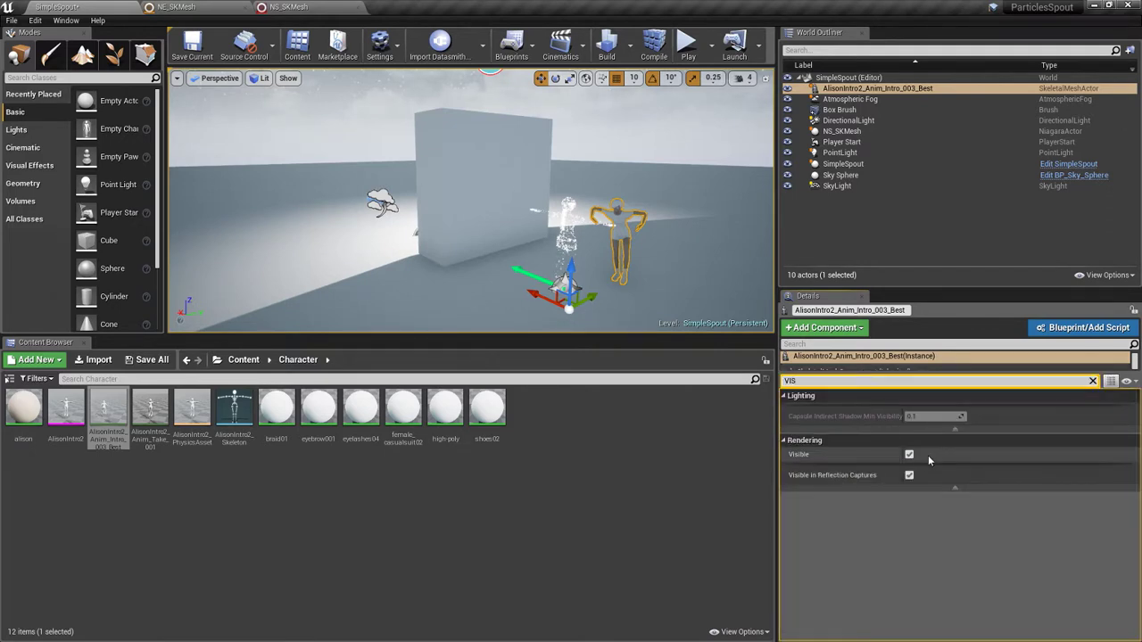
click(910, 456)
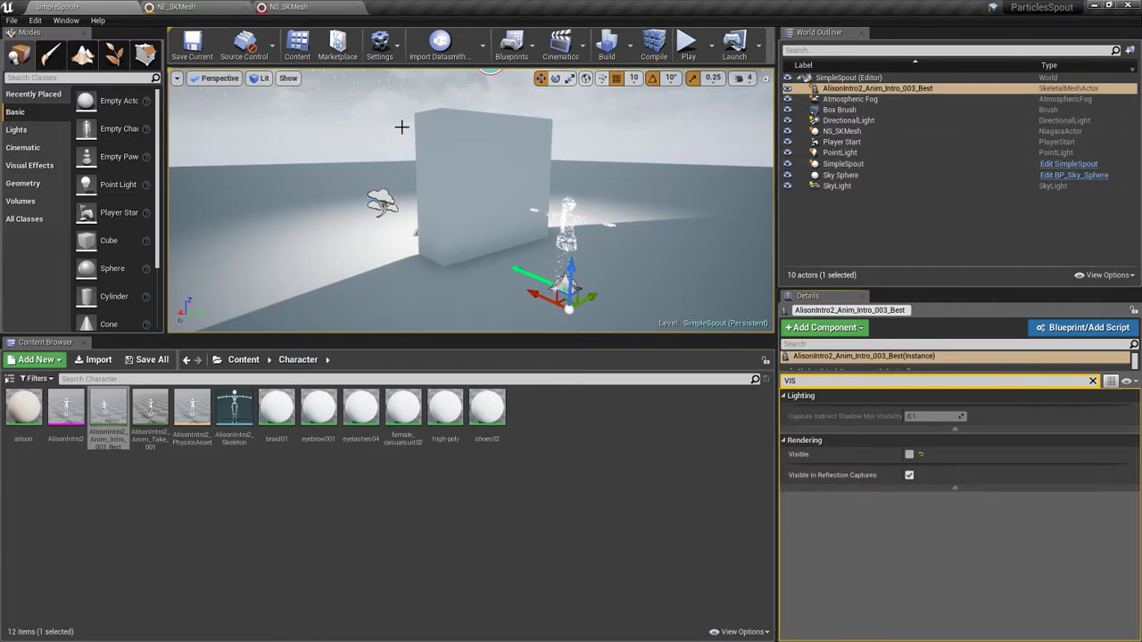
Step: Select the NS_SKMesh actor in the level, clear the property filter and examine its override parameters
click(843, 132)
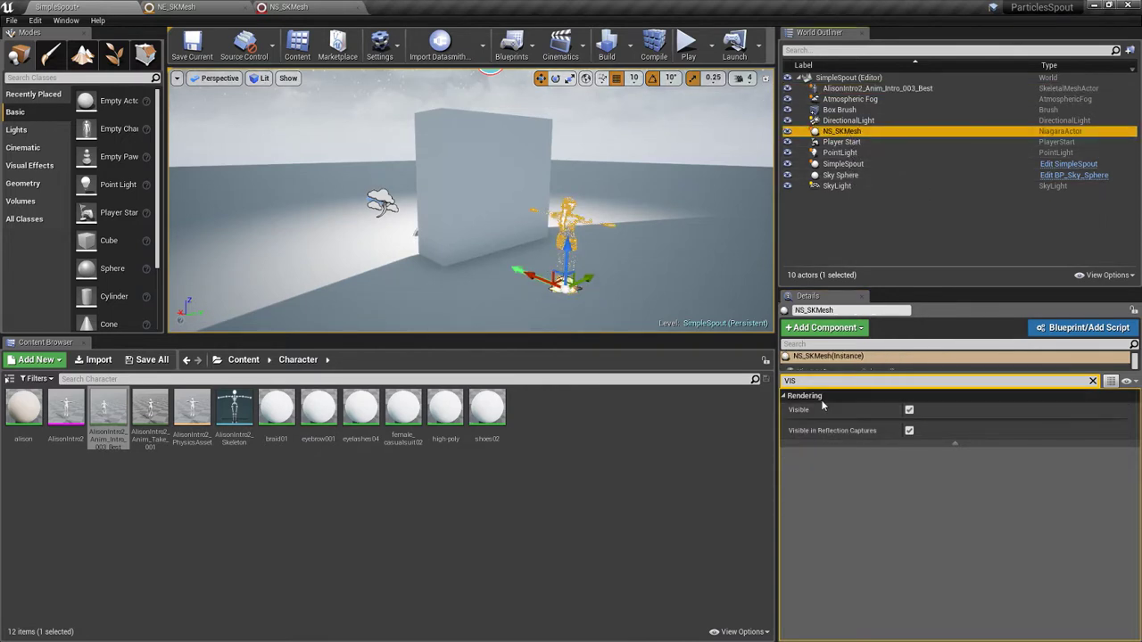
click(1093, 381)
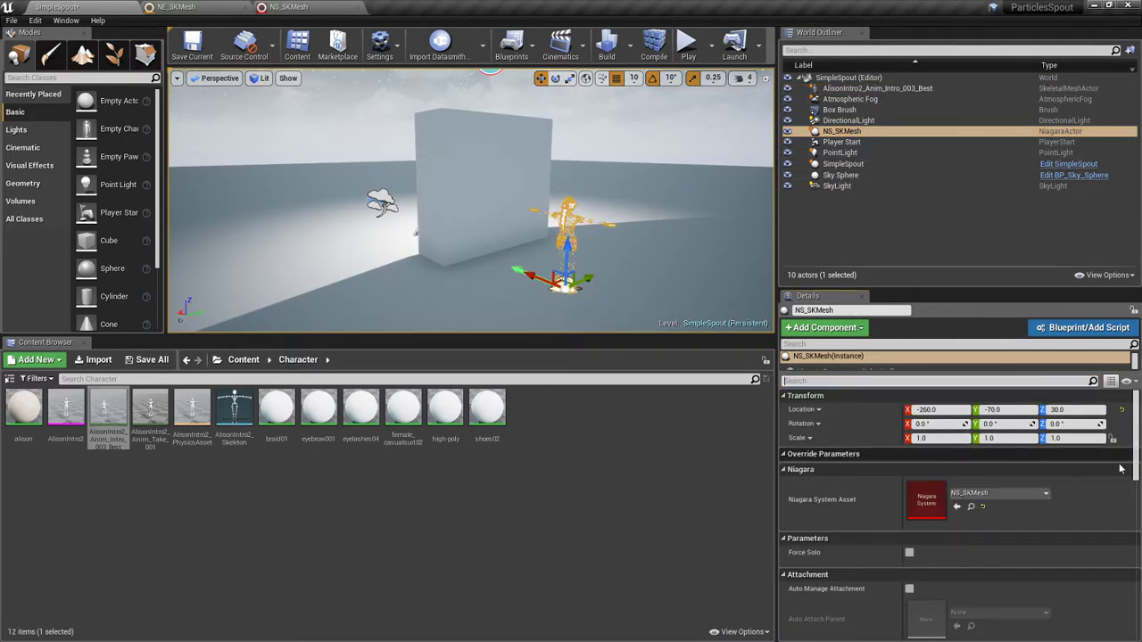
mouse_move(1136, 449)
mouse_down()
mouse_move(1136, 507)
mouse_move(1136, 449)
mouse_up()
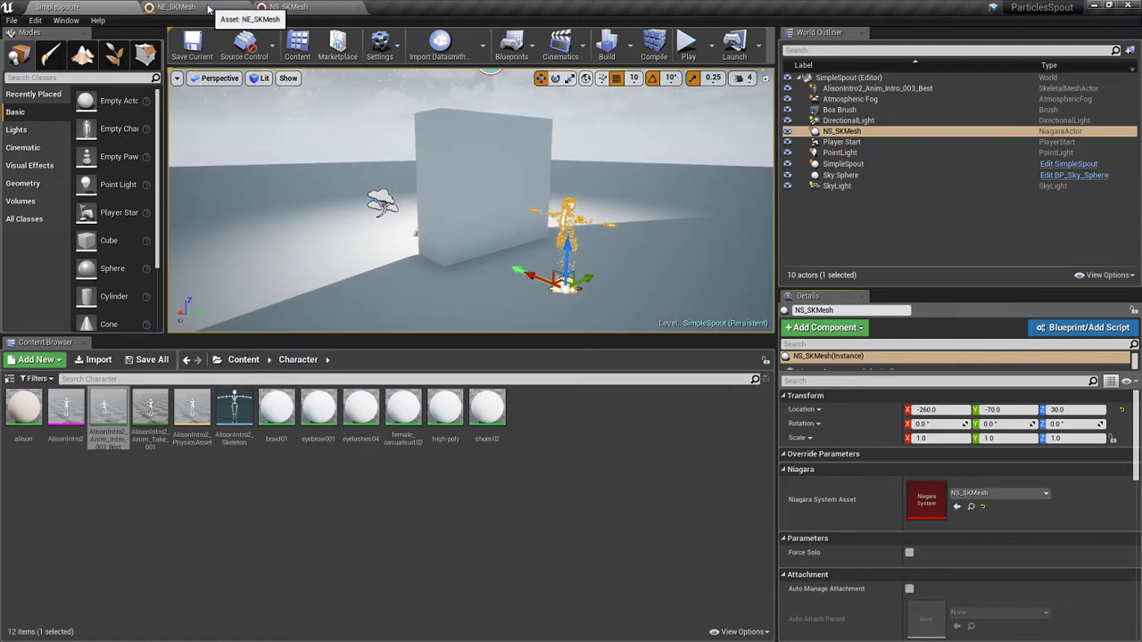
Step: In the NS_SKMesh system, select the NE_SKMesh emitter and add a user parameter of type Skeletal Mesh
click(284, 7)
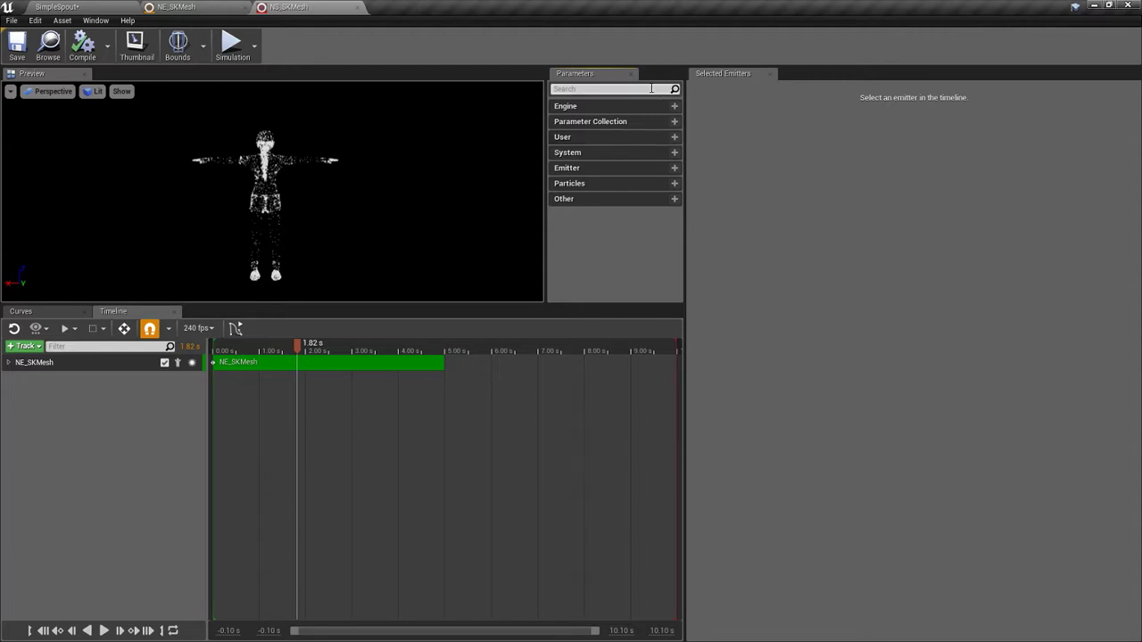
drag(475, 9, 445, 18)
click(801, 8)
drag(303, 346, 264, 345)
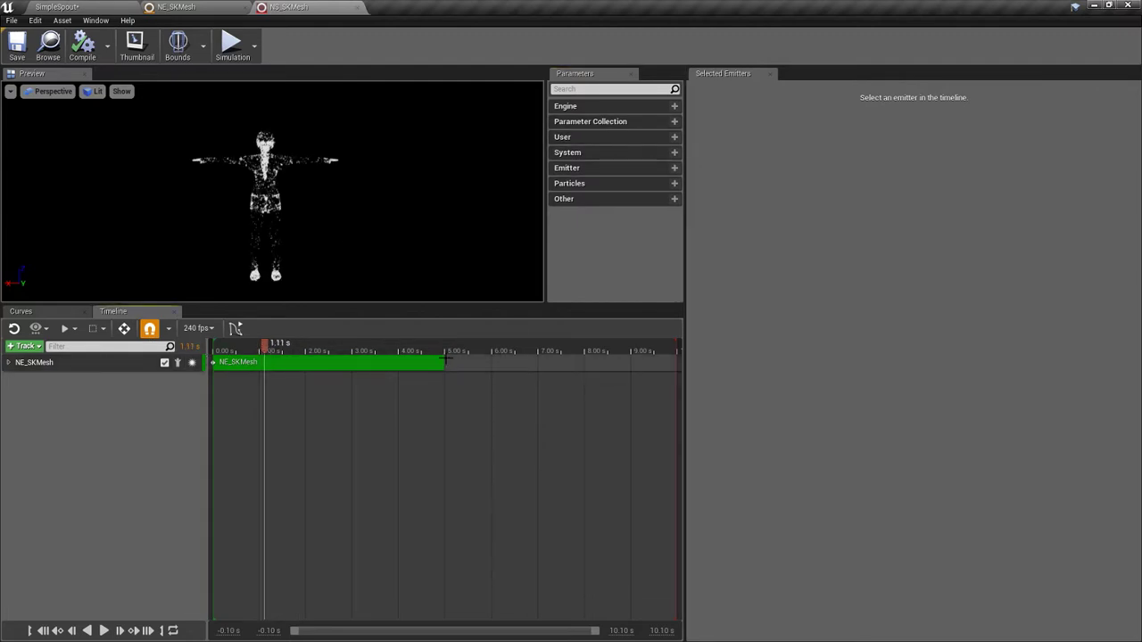
click(134, 364)
click(674, 137)
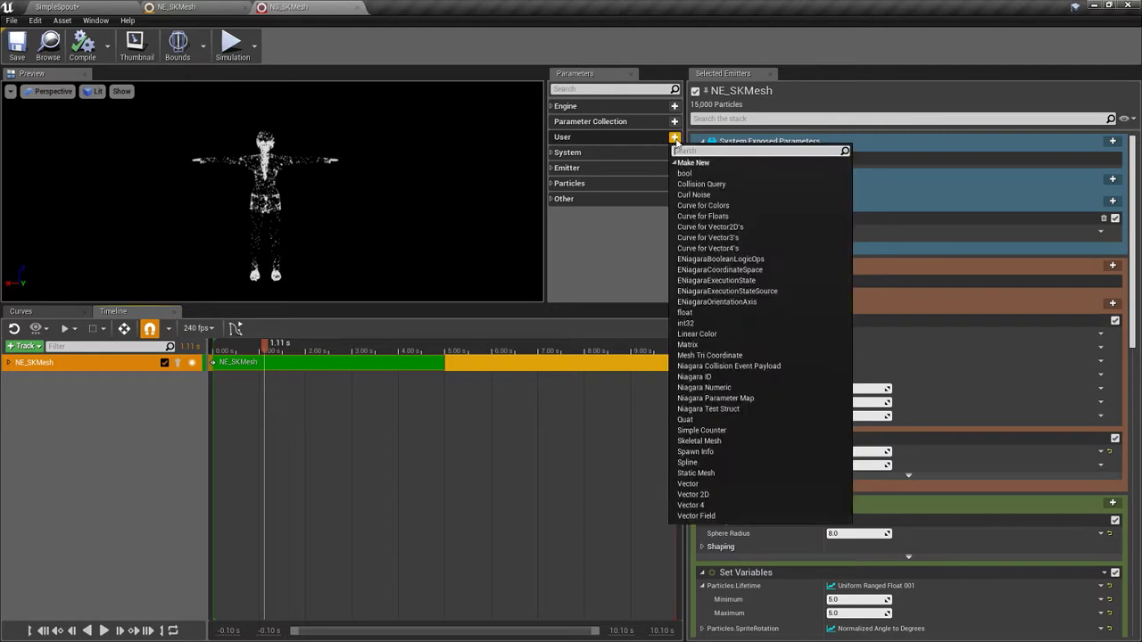
text(SKEL)
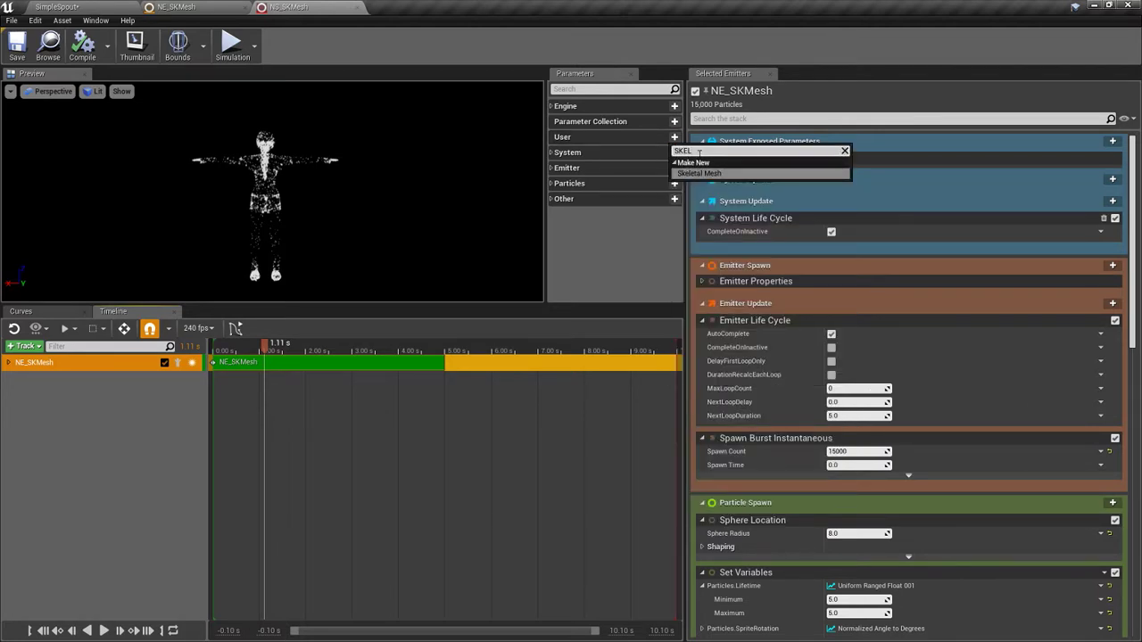
key(Return)
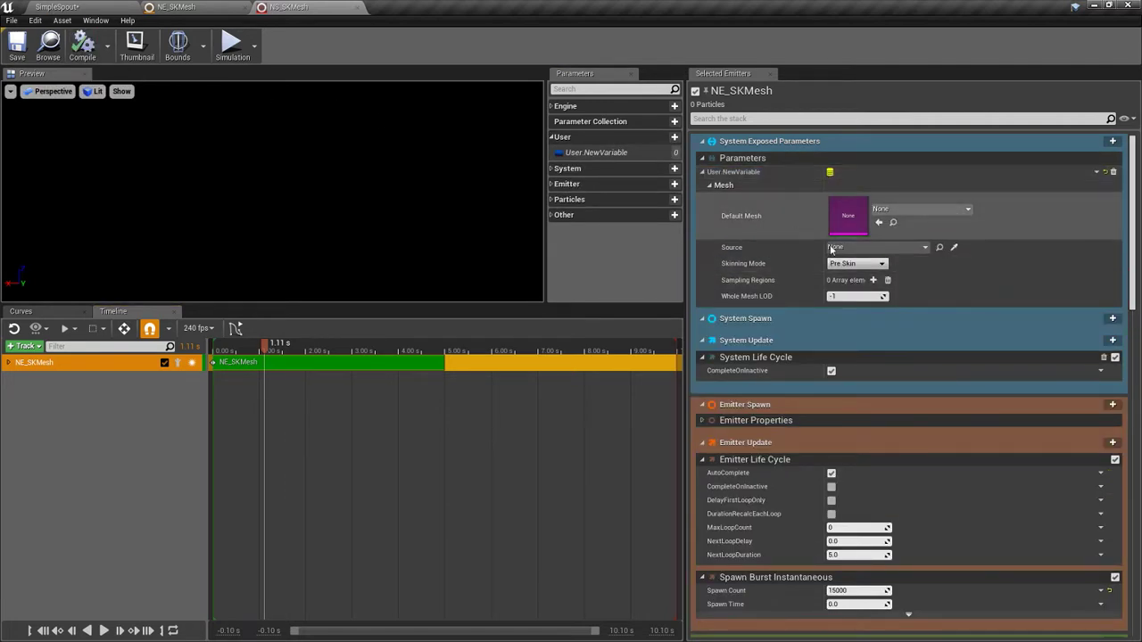
Step: Set the new user parameter's Default Mesh to AlisonIntro2 and rename the parameter User.SkeletalMesh
click(919, 209)
click(924, 301)
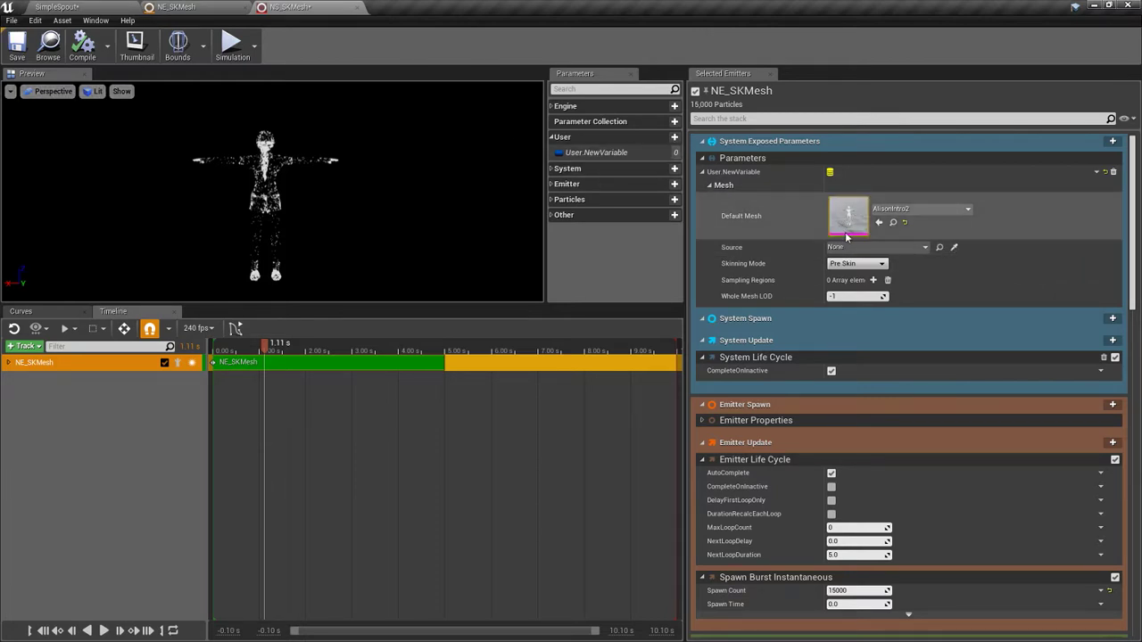
drag(1130, 194, 1131, 390)
mouse_move(596, 153)
mouse_down()
mouse_move(875, 223)
mouse_move(589, 156)
mouse_up()
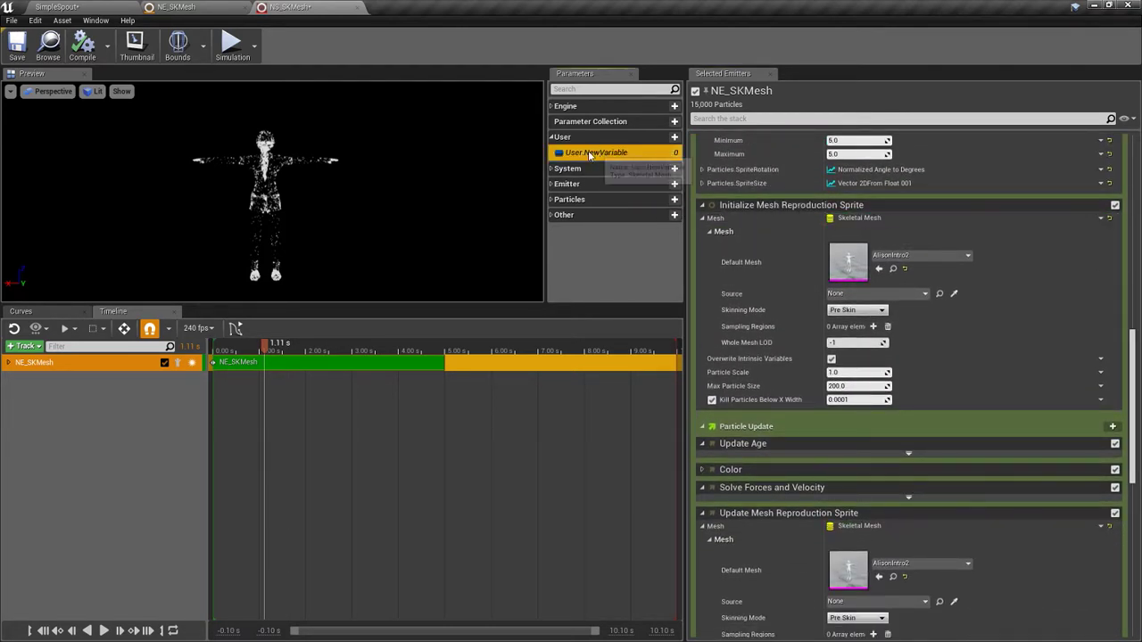
double_click(591, 154)
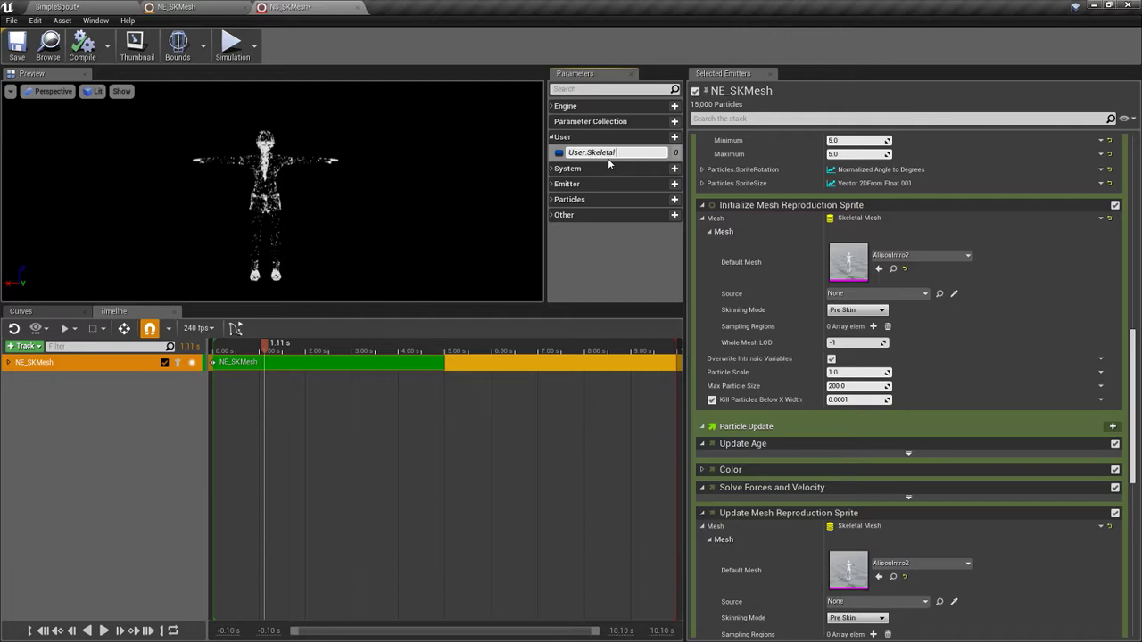
text(h)
key(Return)
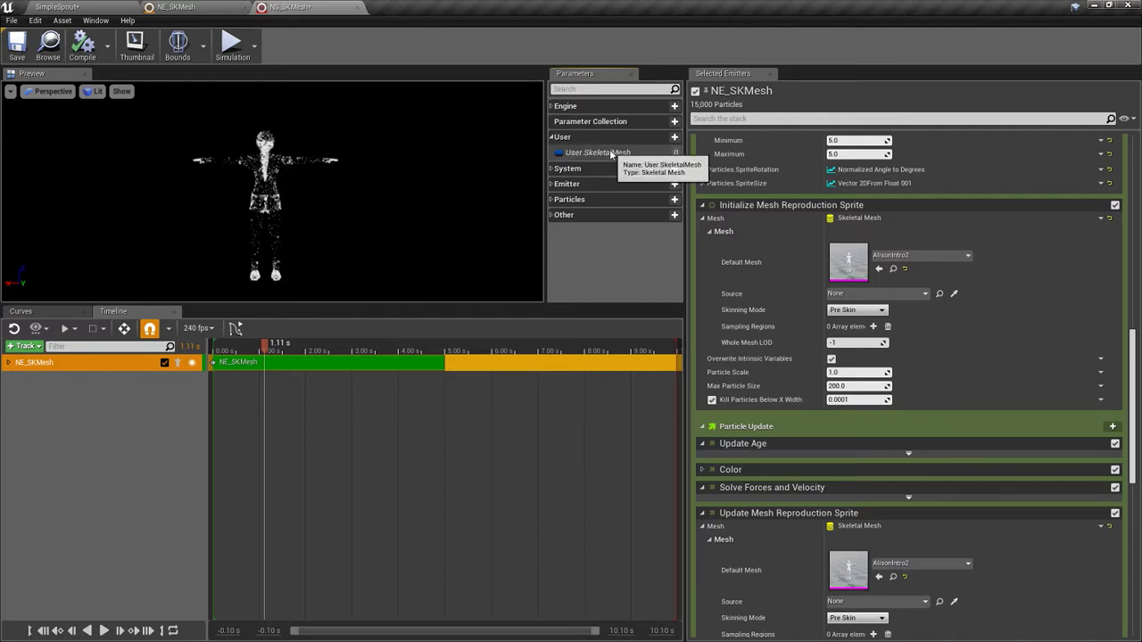
Step: Link User.SkeletalMesh to the Mesh input of both the Initialize and the Update Mesh Reproduction Sprite modules
drag(598, 153, 794, 218)
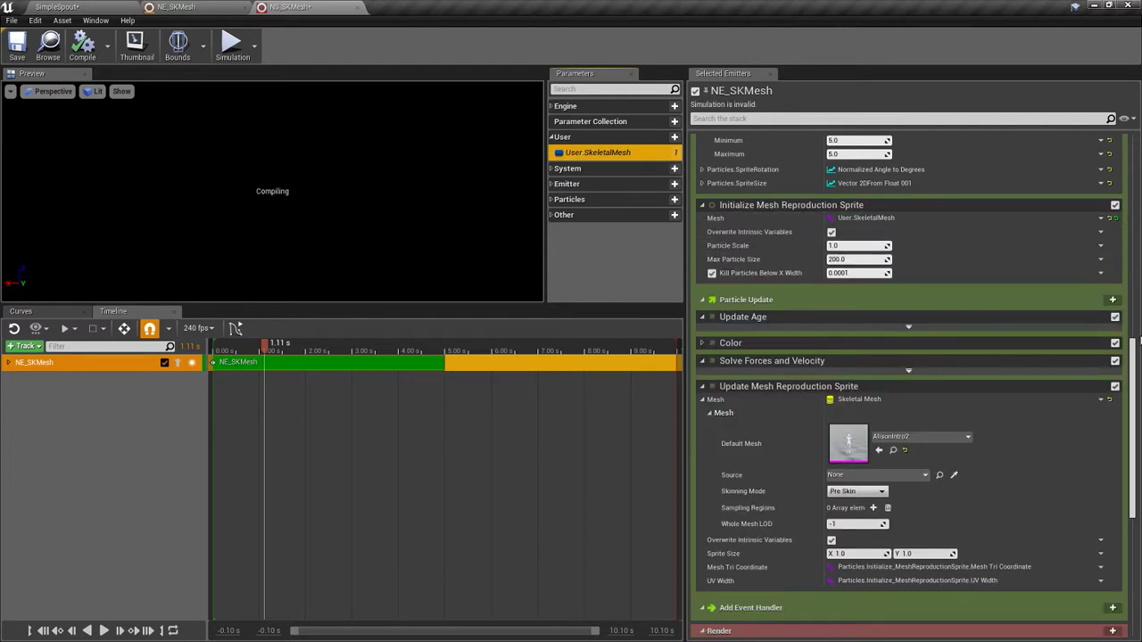
scroll(1140, 339, down, 2)
drag(606, 153, 845, 321)
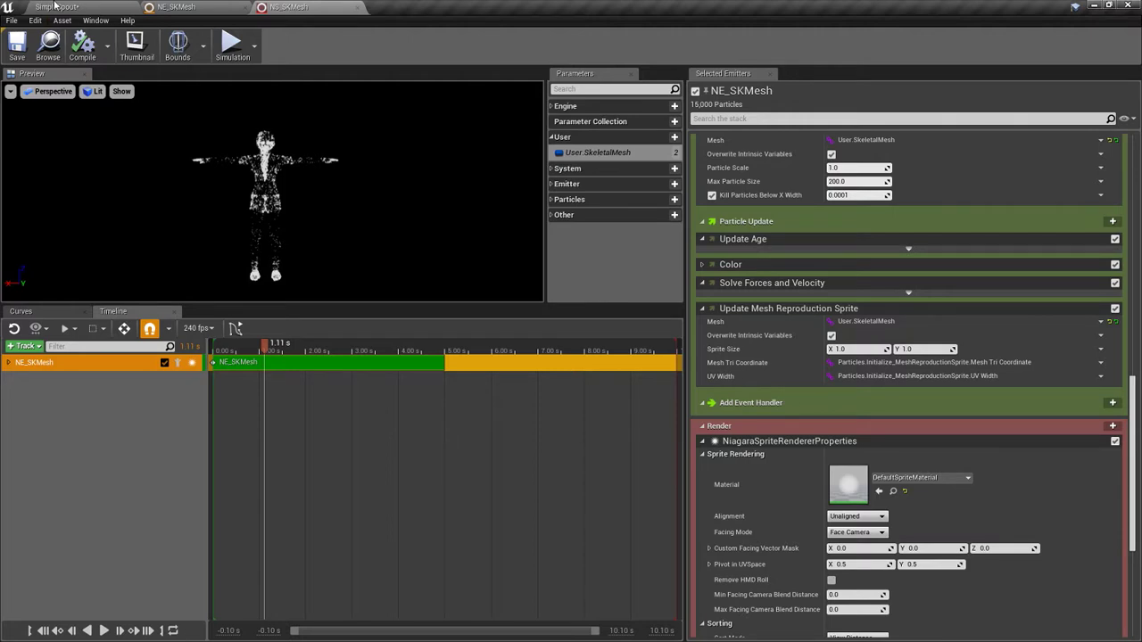
Step: Set the User.SkeletalMesh Source of the level's NS_SKMesh actor to AlisonIntro2_Anim_Intro_003_Best and play the level
click(56, 6)
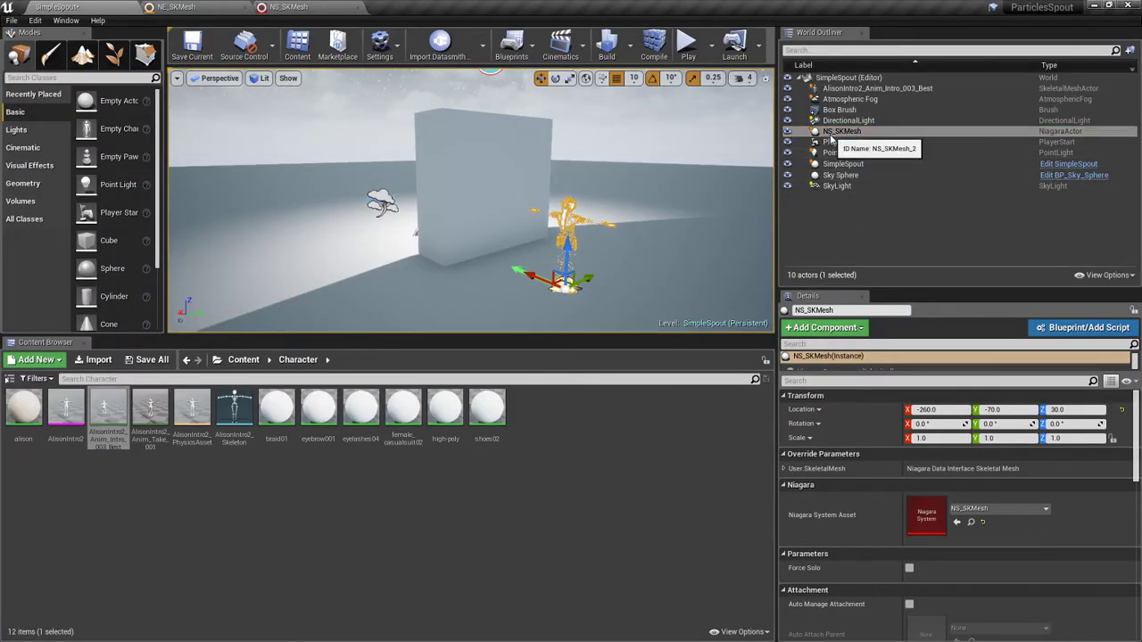
click(830, 134)
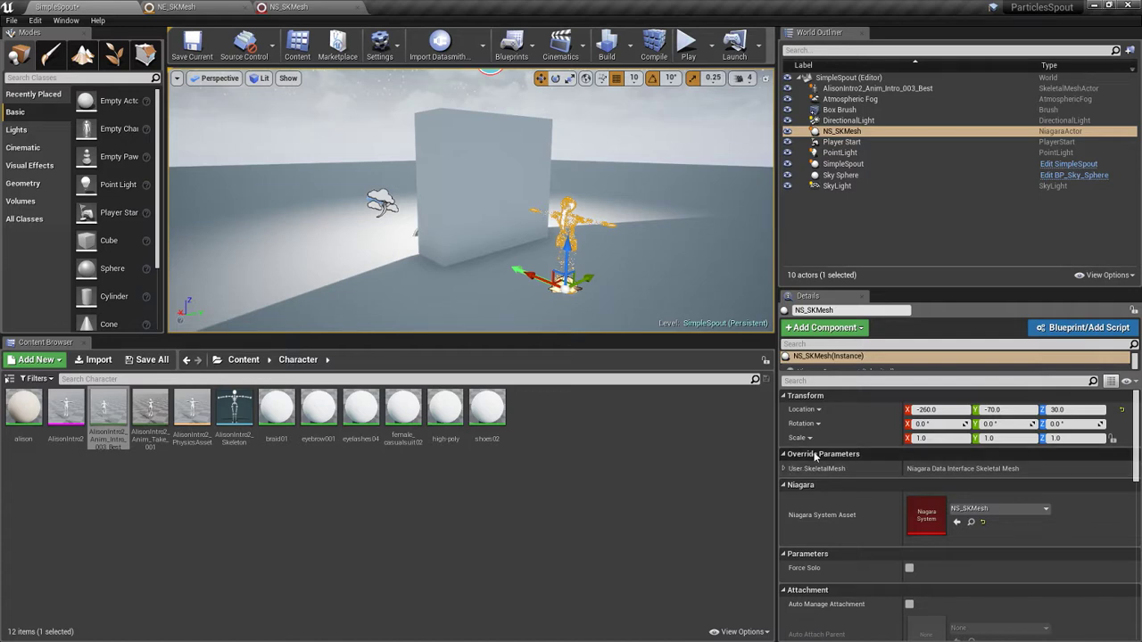
click(784, 469)
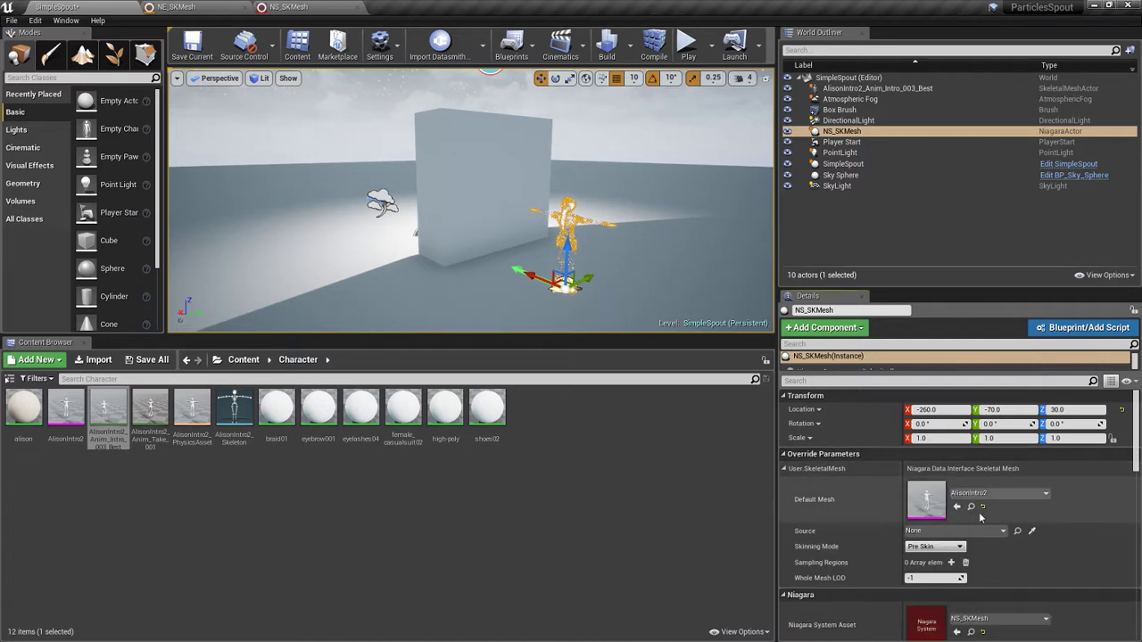
click(934, 533)
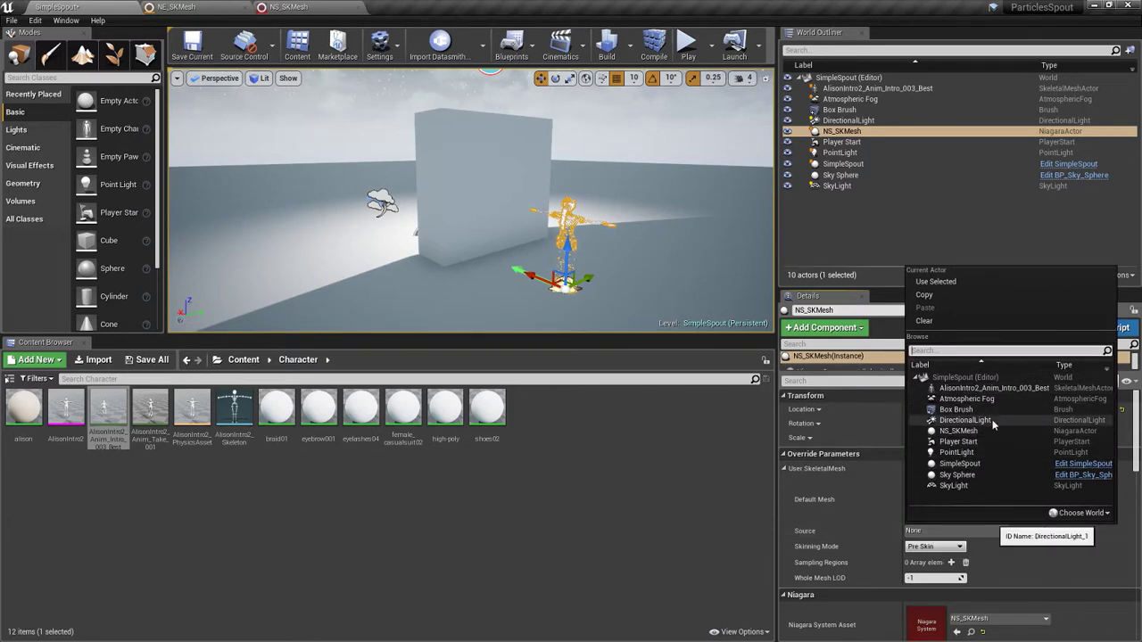
click(990, 391)
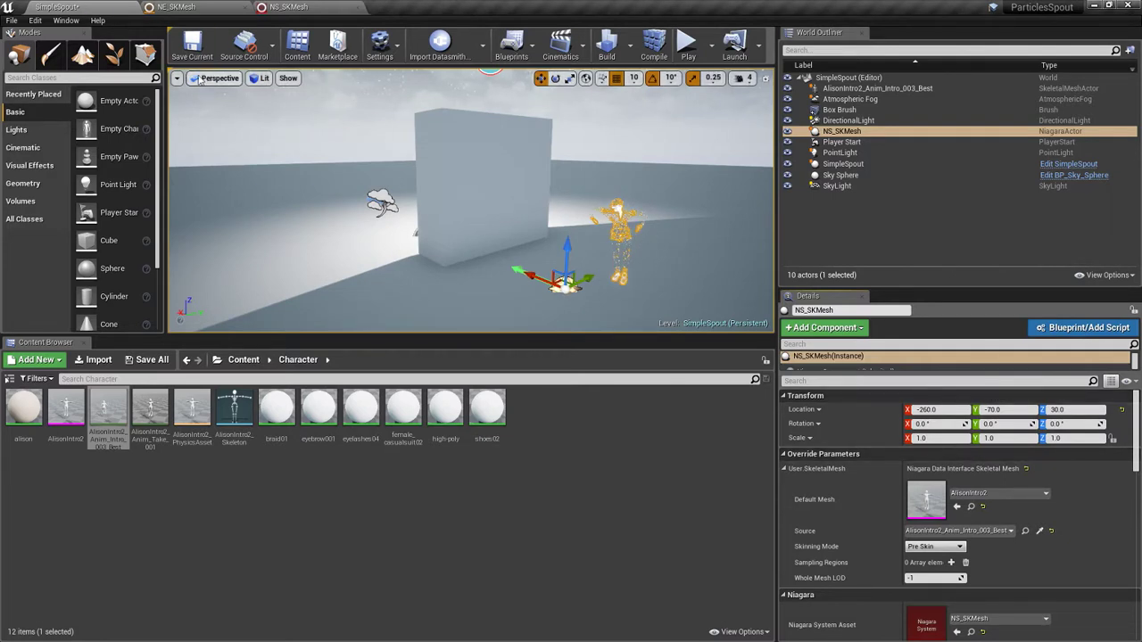
click(688, 49)
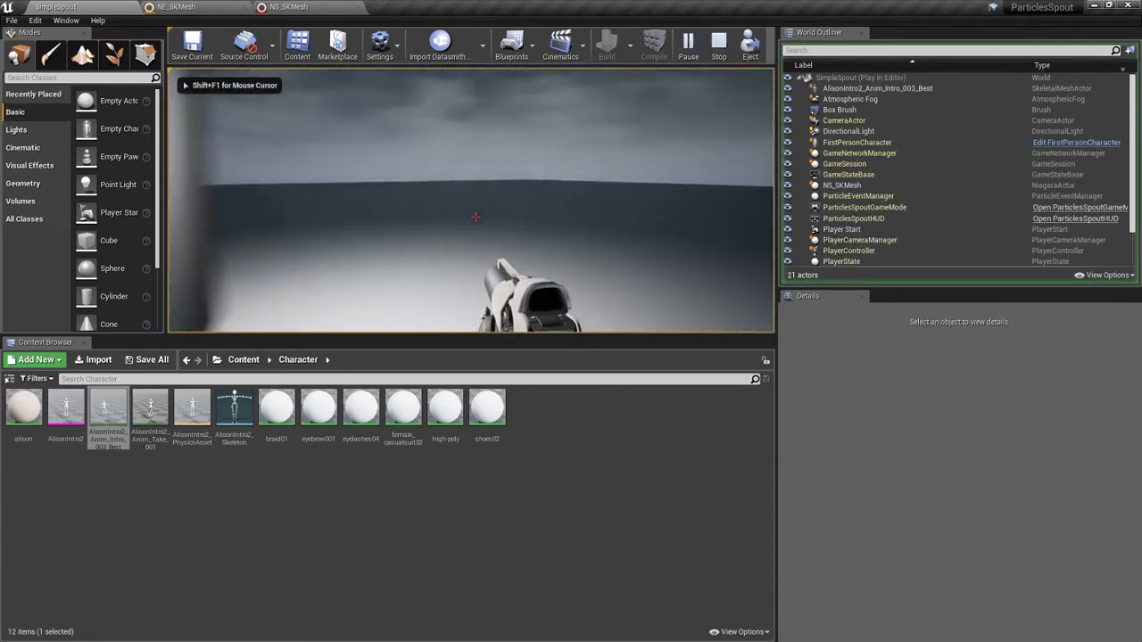
Step: Walk through the playing level to view the animated particle character, and stop the play session
key(w)
key(w)
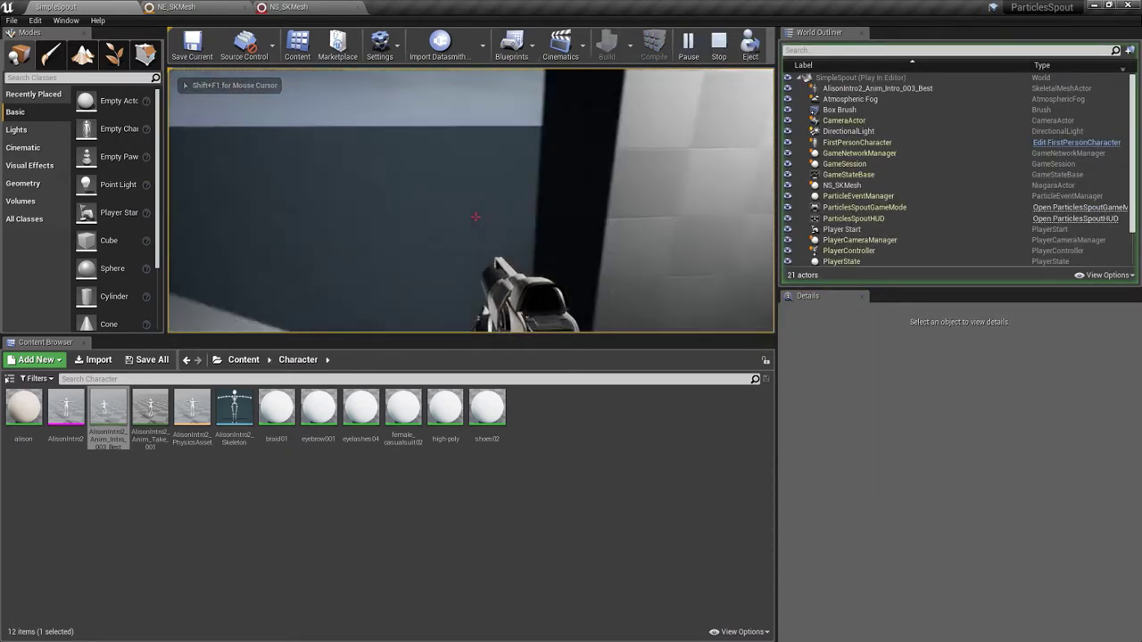
key(w)
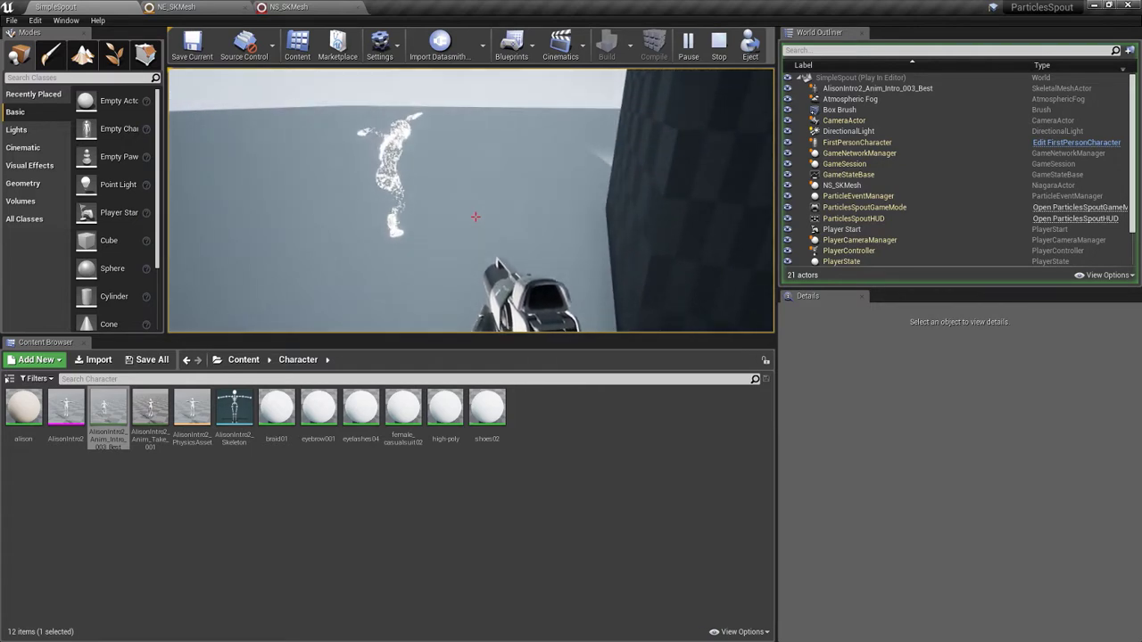
key(shift+F1)
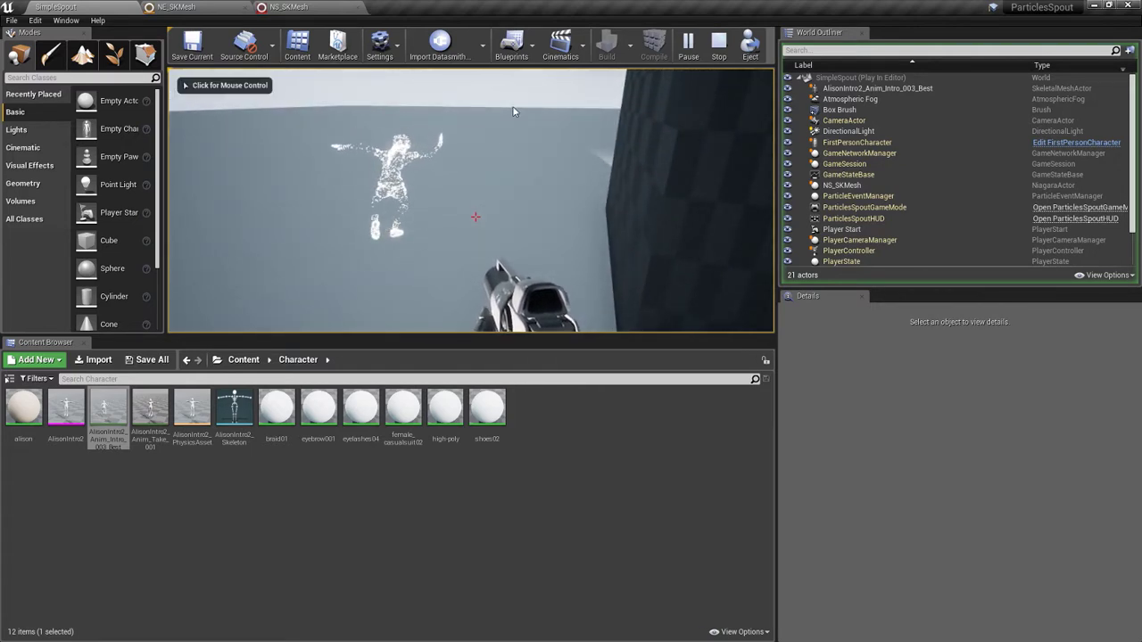
click(719, 45)
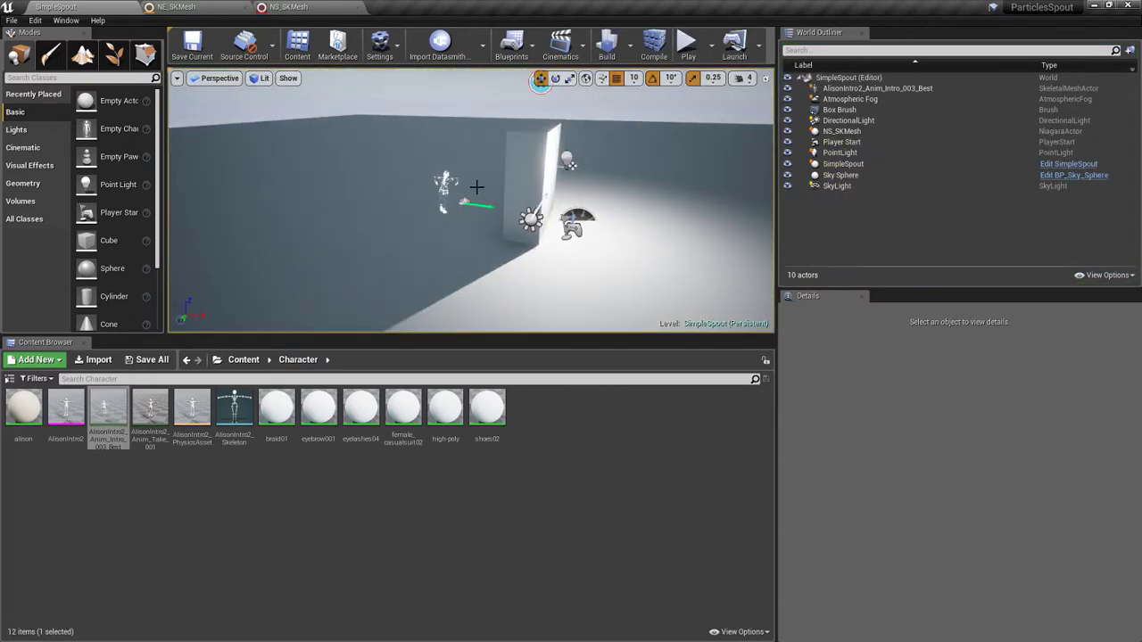
Step: In the NE_SKMesh emitter, search the modules that can be added to Particle Update for "curl no"
click(175, 6)
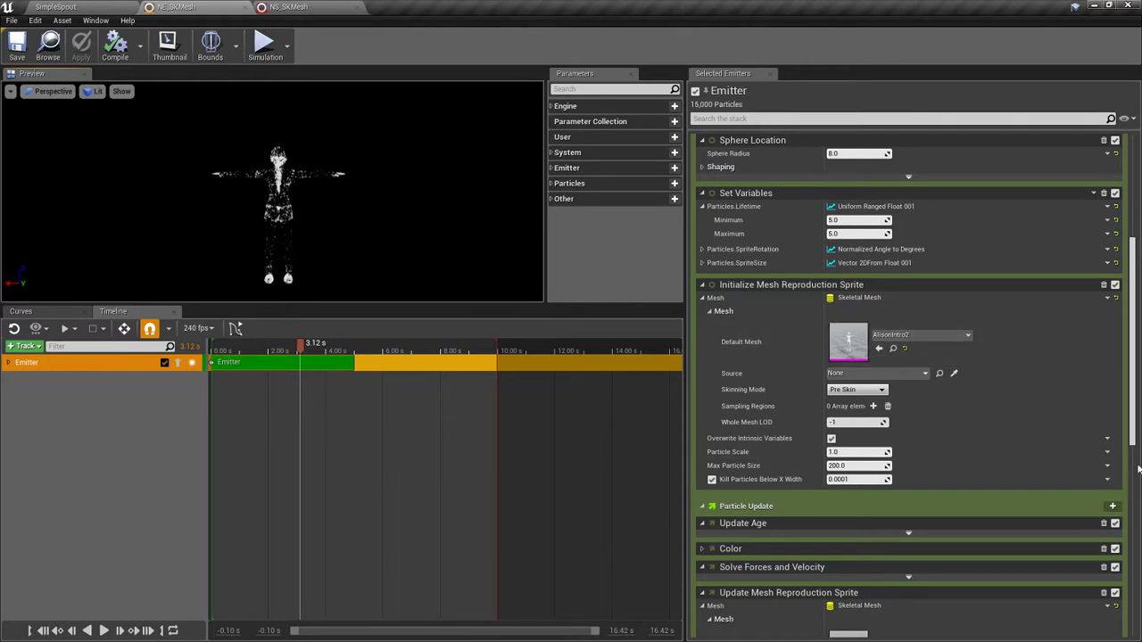
scroll(1135, 432, down, 1)
scroll(1135, 432, down, 5)
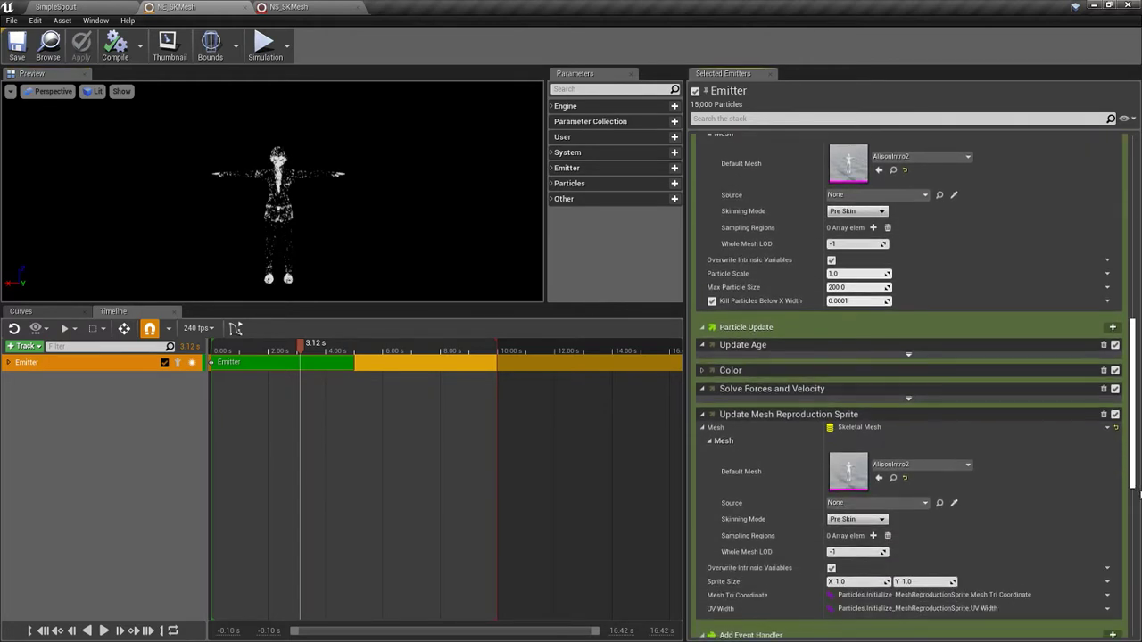
click(1112, 322)
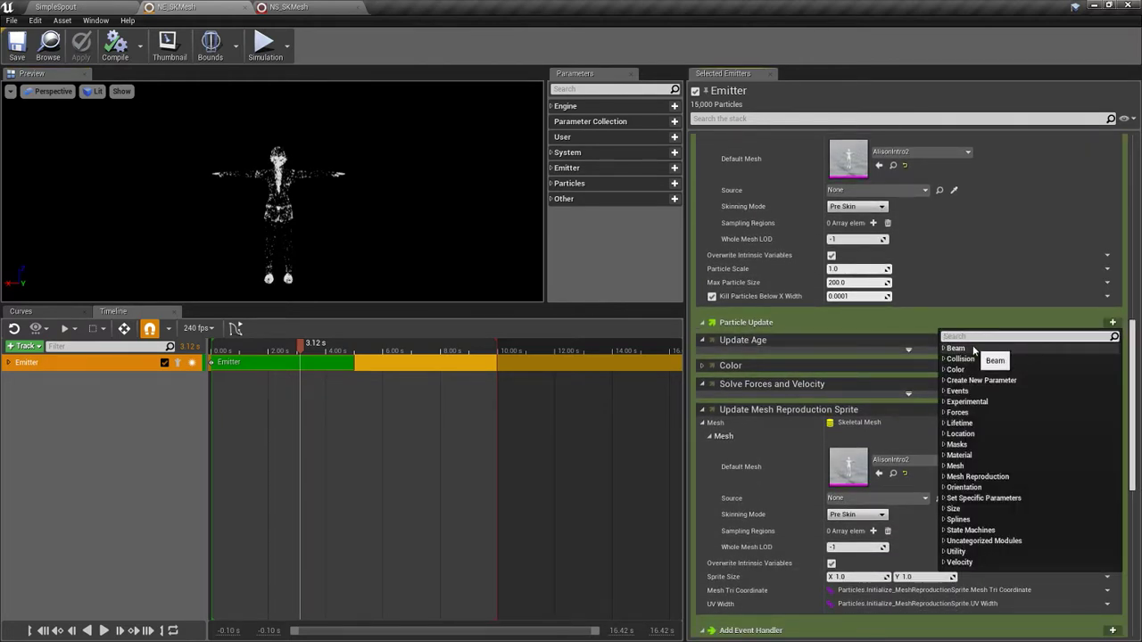
text(cu)
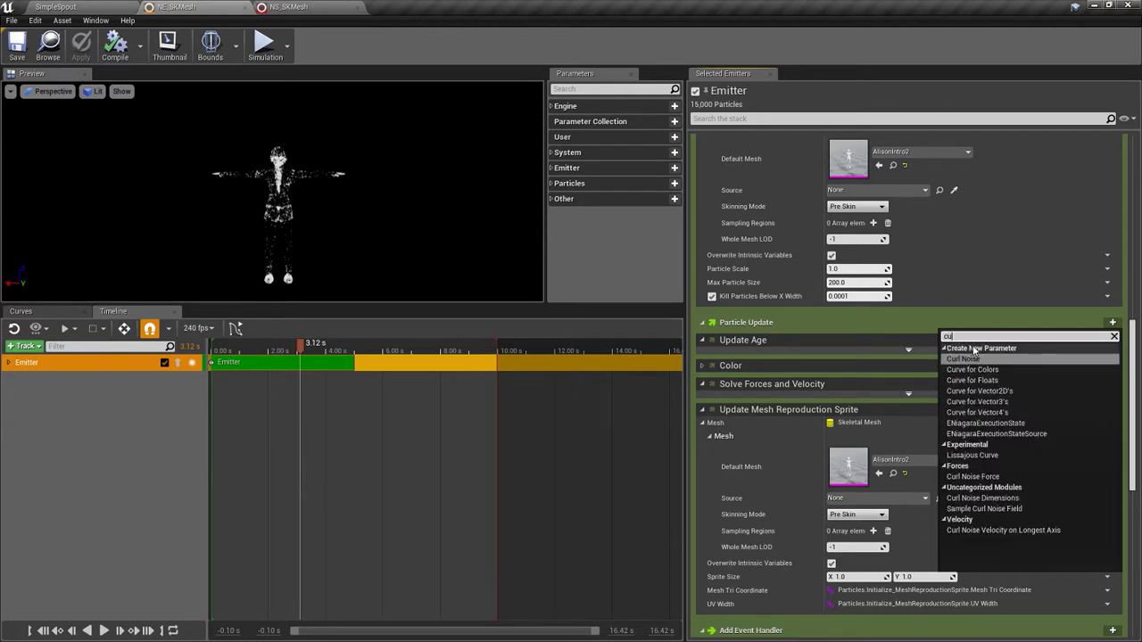
text(rl no)
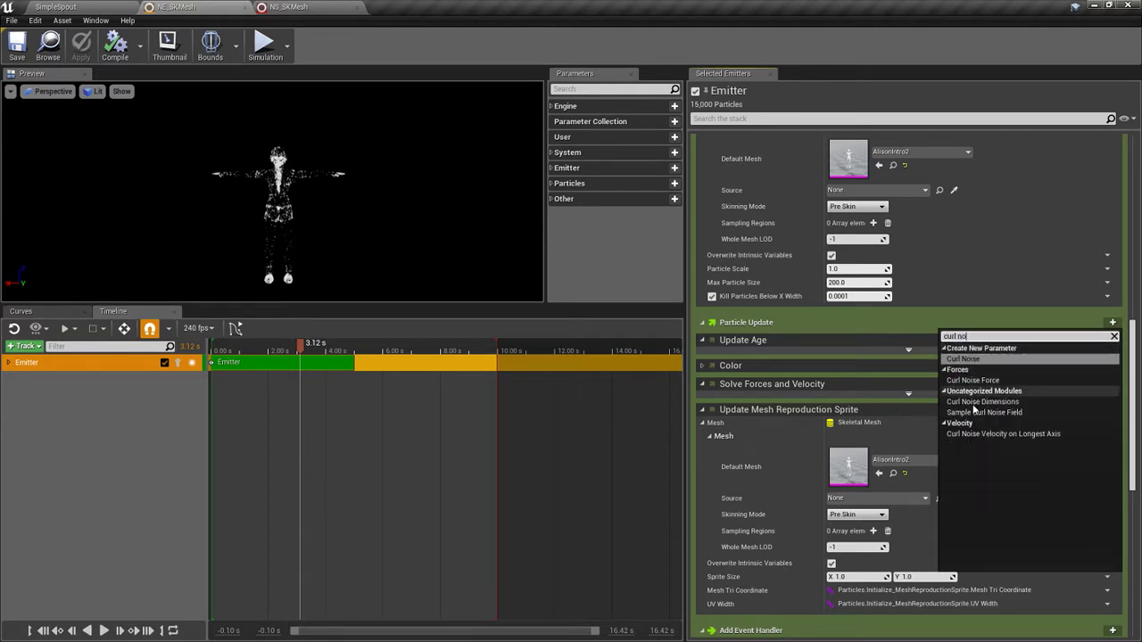
Step: Add a Curl Noise Force module to Particle Update, fix its dependency order and drive its Noise Strength with Float from Curve
click(964, 381)
scroll(1138, 392, down, 5)
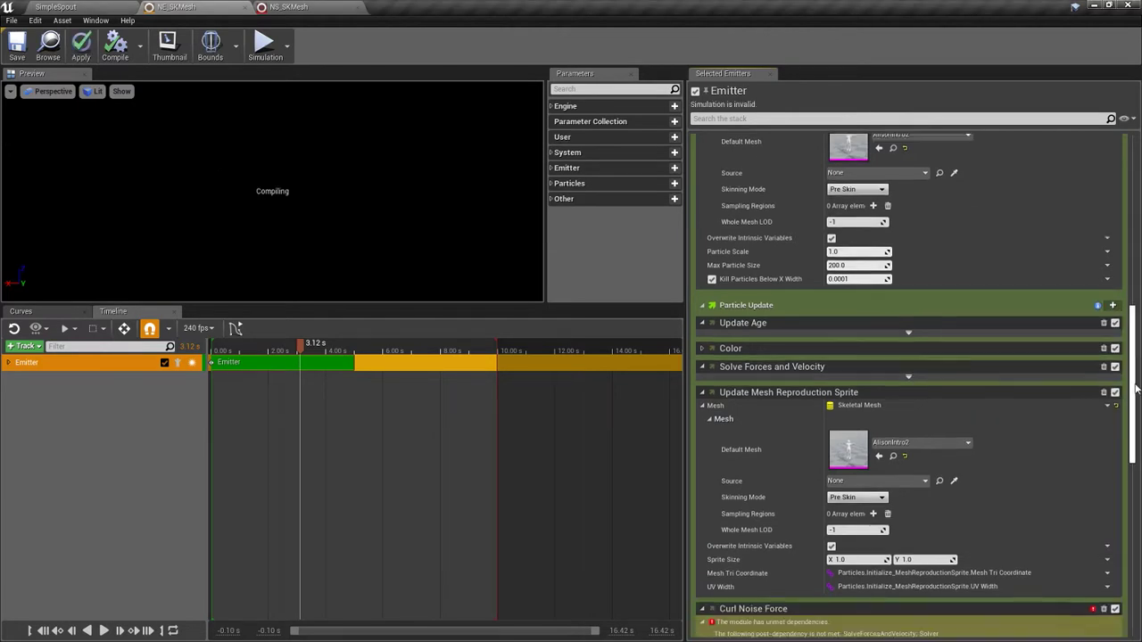
click(972, 456)
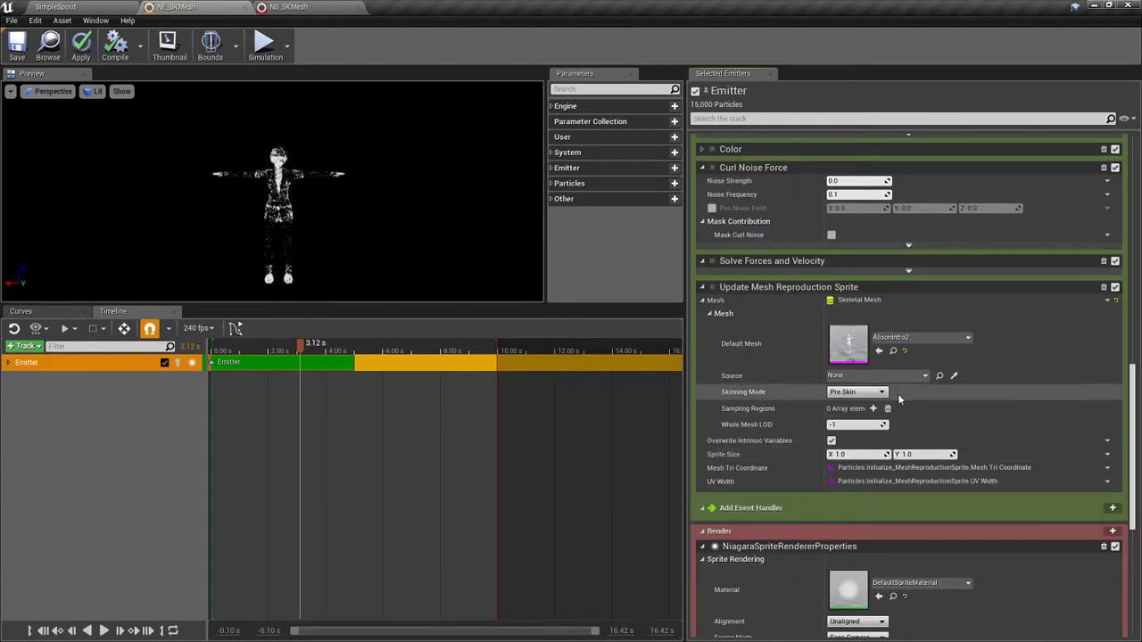
click(1106, 182)
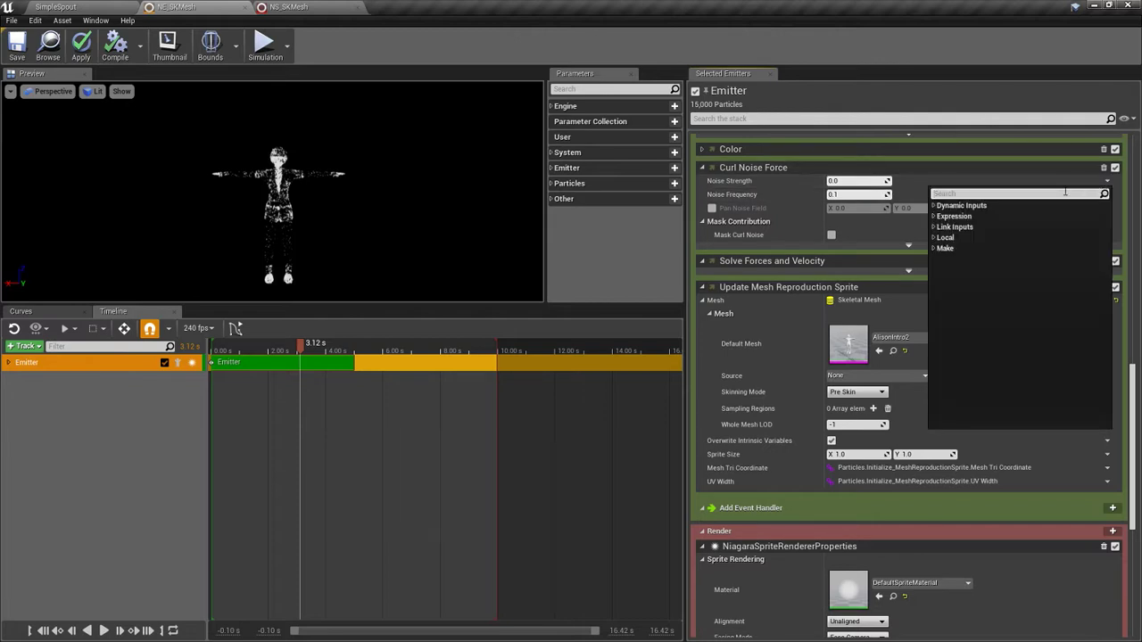
text(curve)
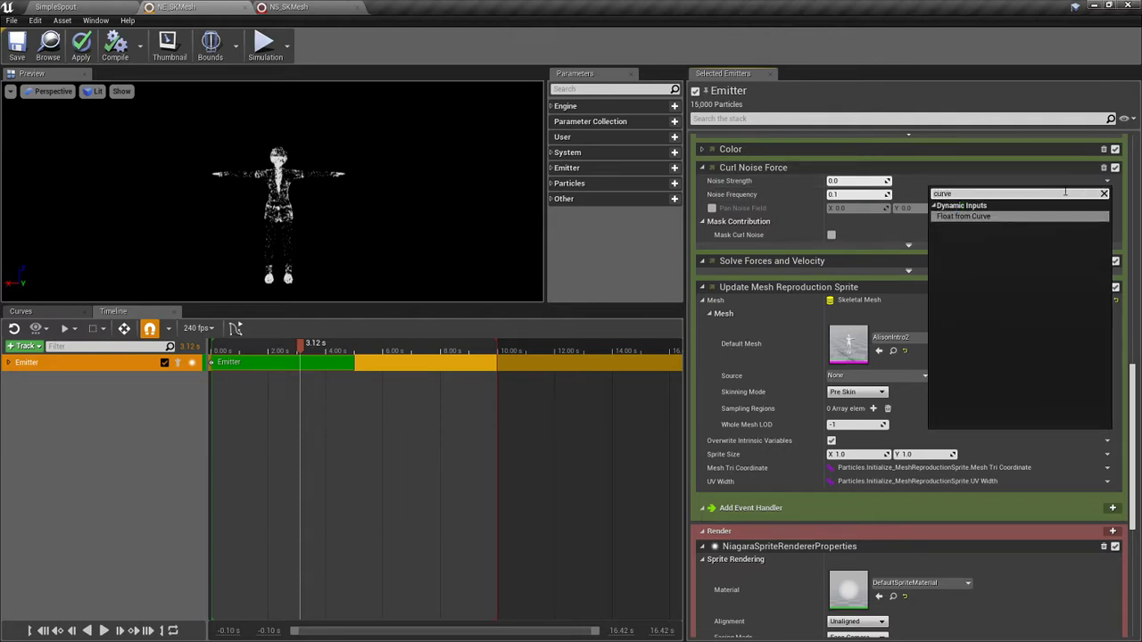
click(1006, 217)
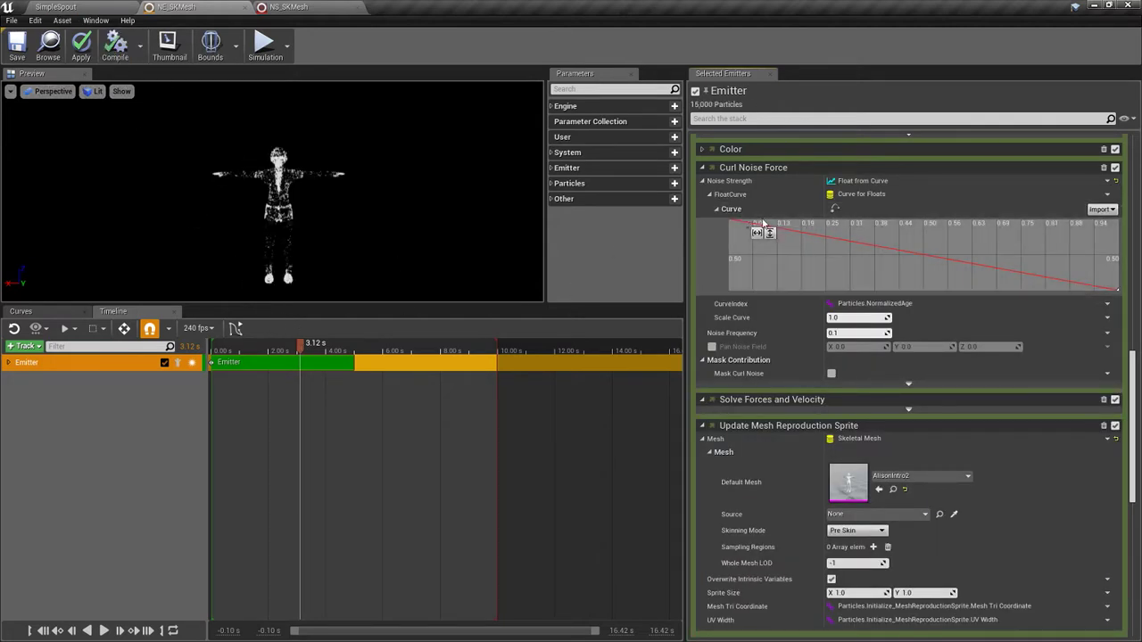
Step: Play the emitter simulation from the start of the timeline and delete the Curl Noise Force module
drag(310, 353, 250, 354)
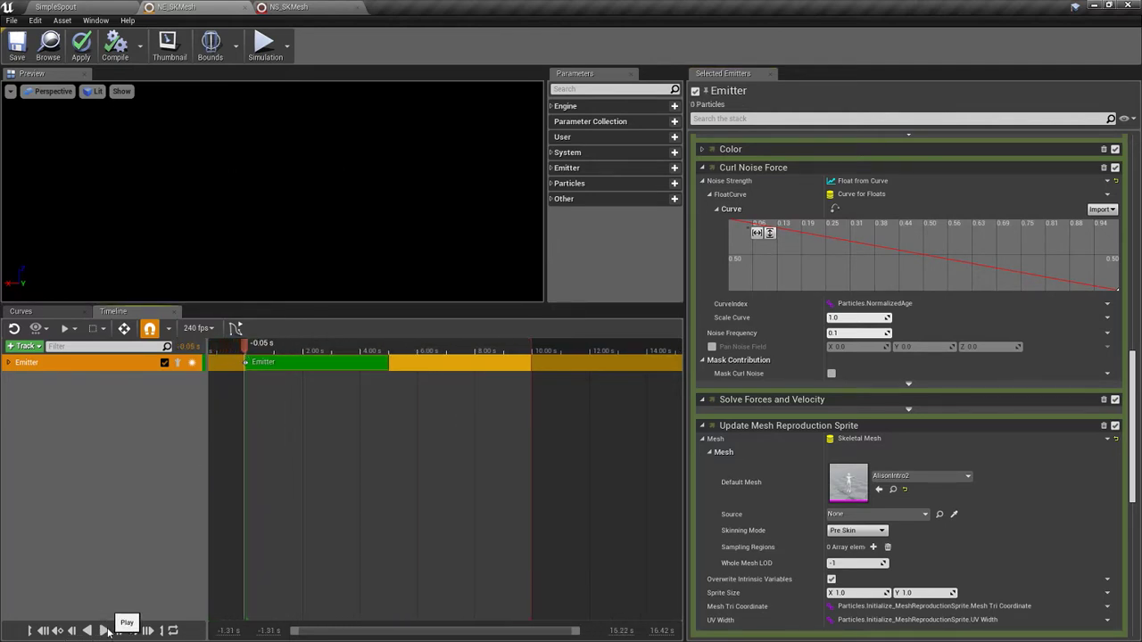
click(105, 631)
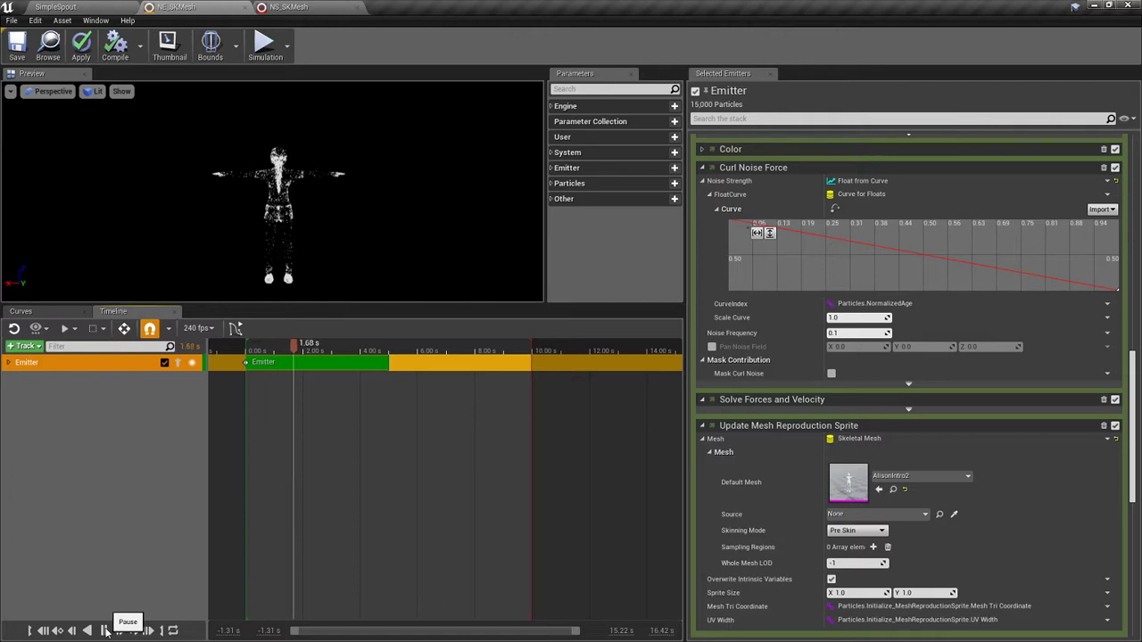
click(106, 631)
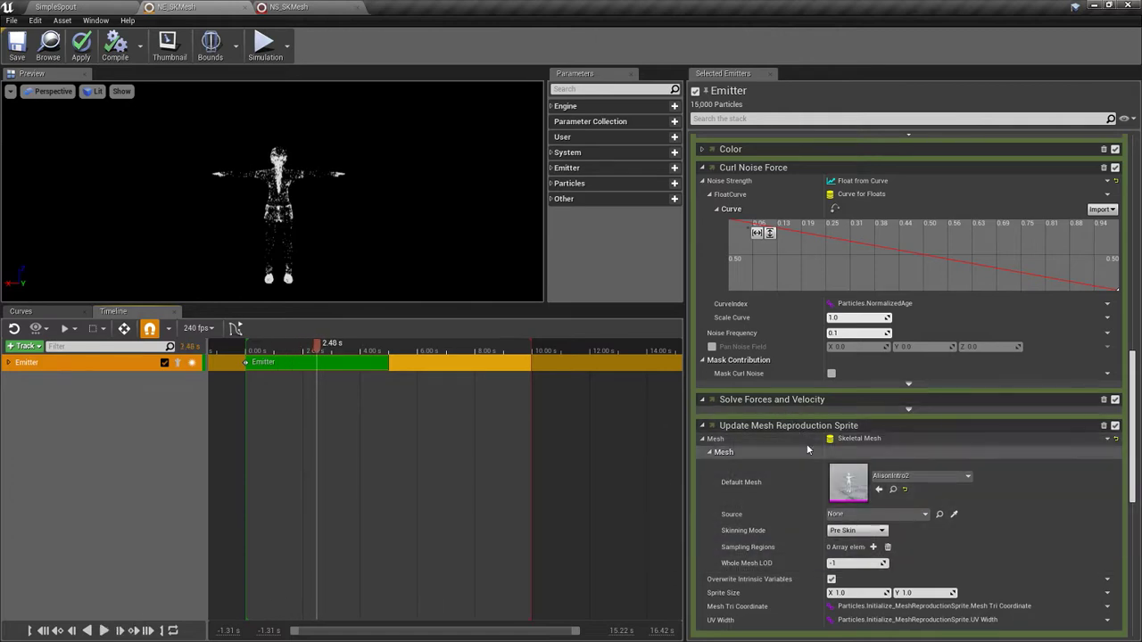
mouse_move(801, 426)
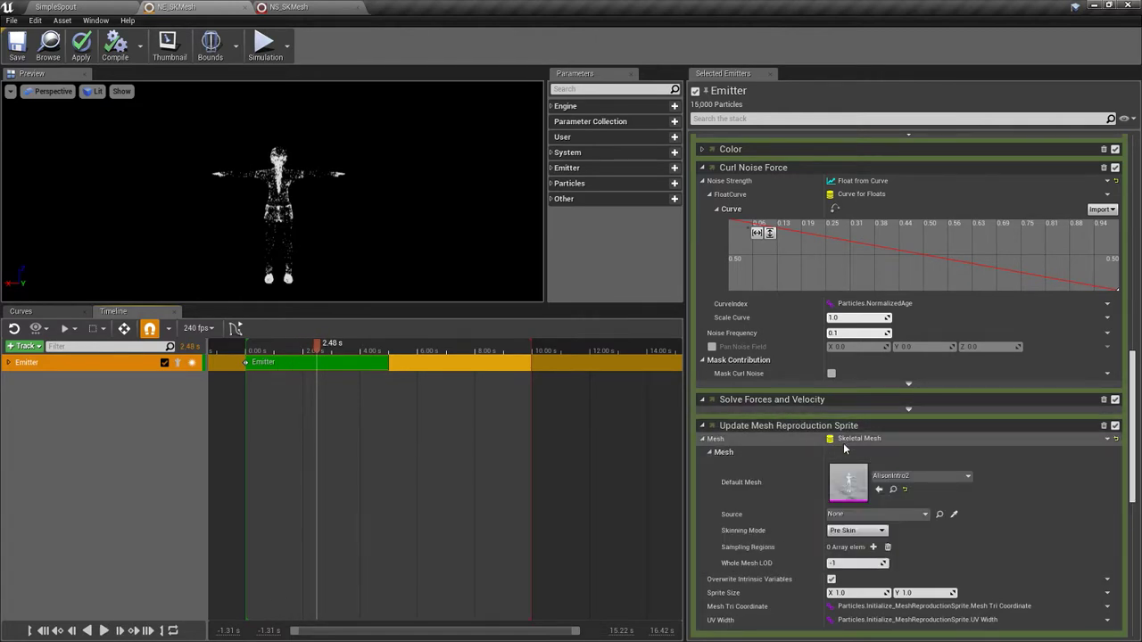
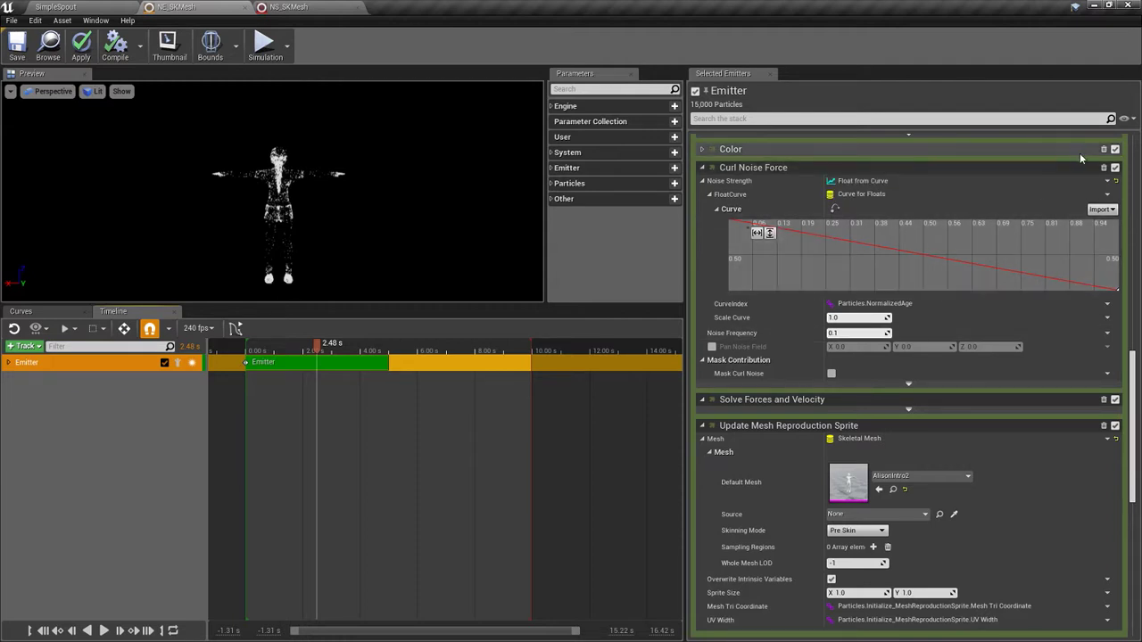
click(1104, 169)
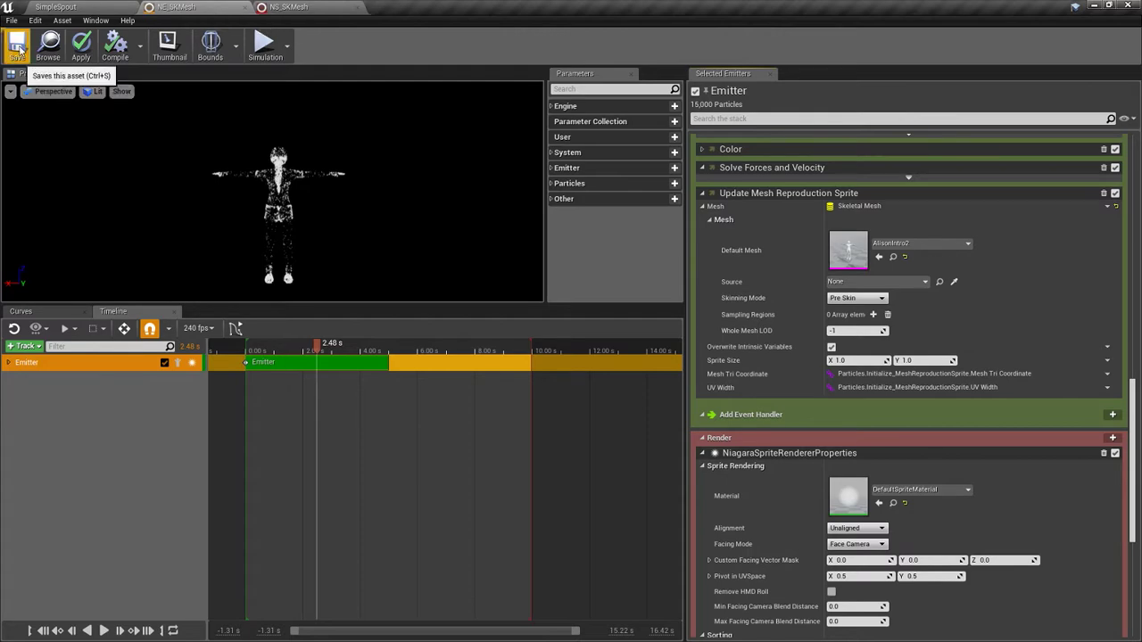
Step: Close the NE_SKMesh emitter and NS_SKMesh system editors to return to the SimpleSpout level
click(355, 6)
click(195, 8)
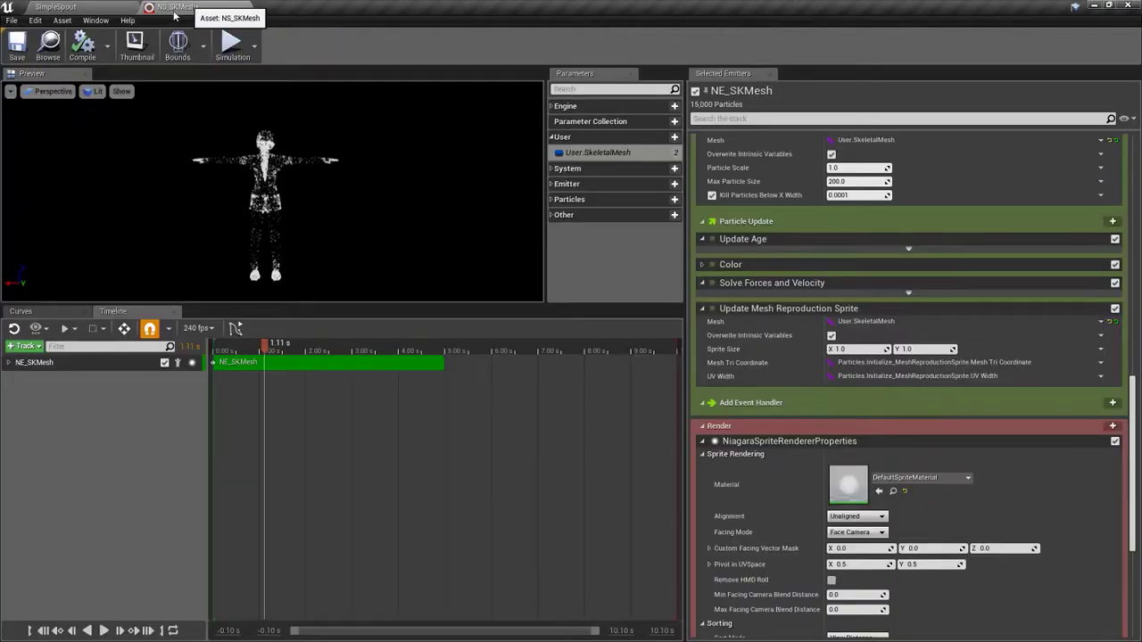
click(244, 8)
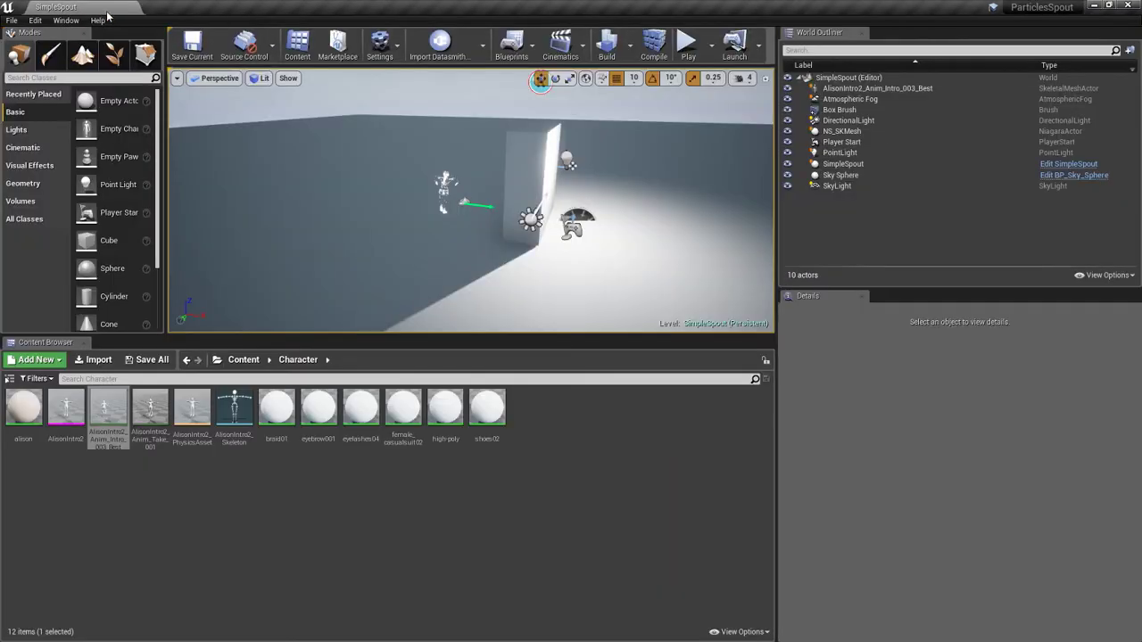
Step: Create a Niagara Emitter named NE_Follow in the Content/FX folder
click(244, 360)
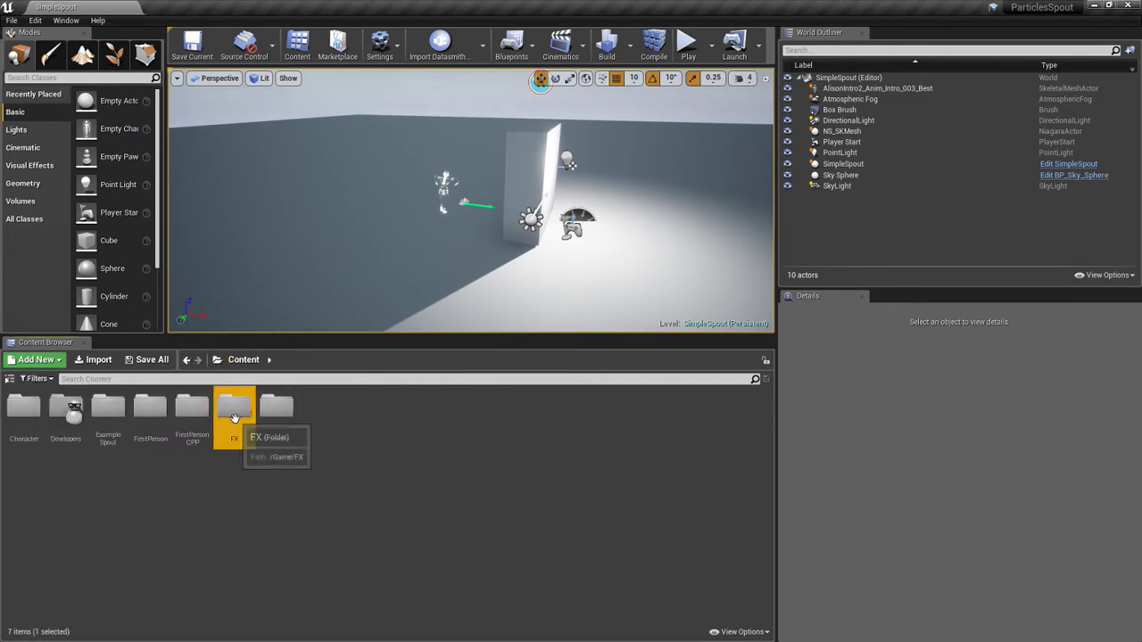
double_click(237, 408)
right_click(189, 444)
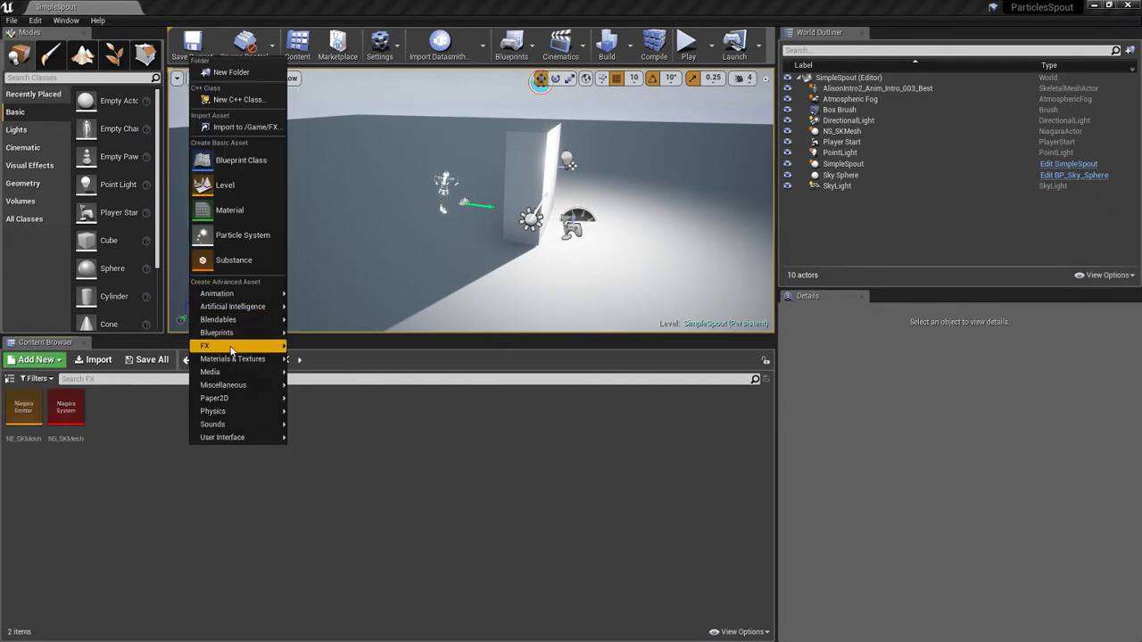
mouse_move(234, 345)
click(351, 376)
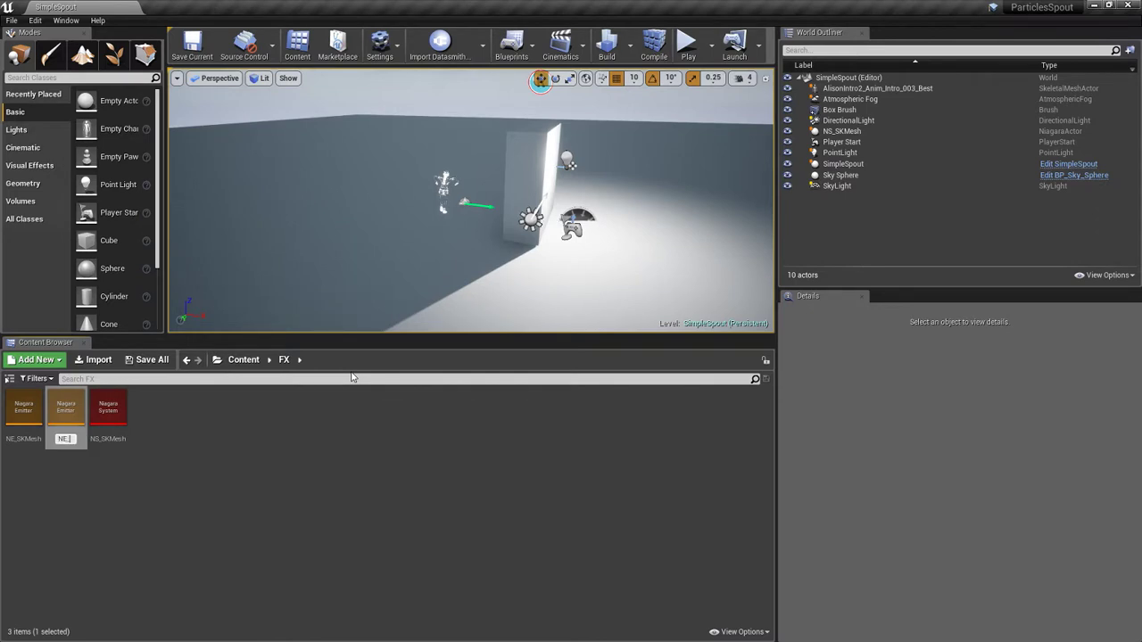
text(NE_Follow)
key(Return)
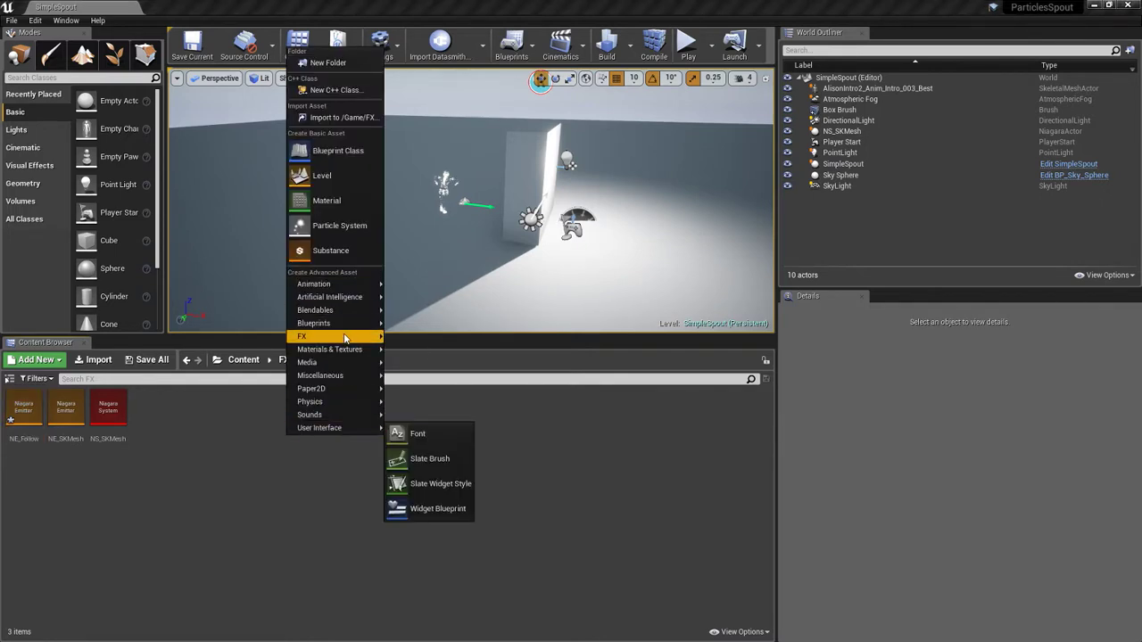
Step: Create a Niagara System named NS_Follow in the FX folder
mouse_move(330, 336)
click(462, 491)
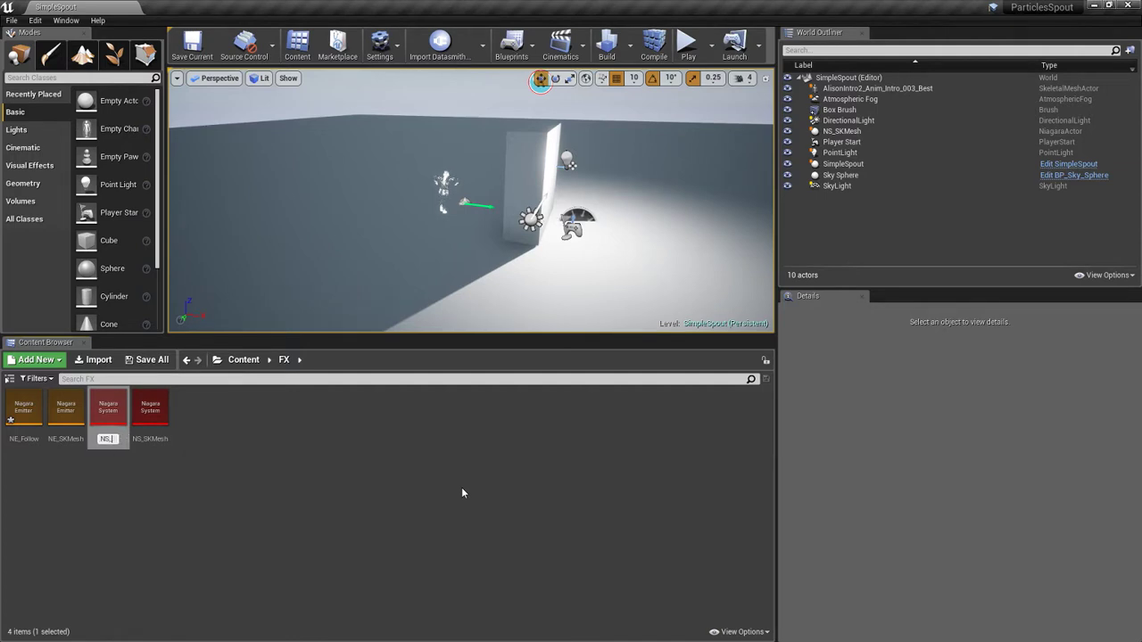
key(Return)
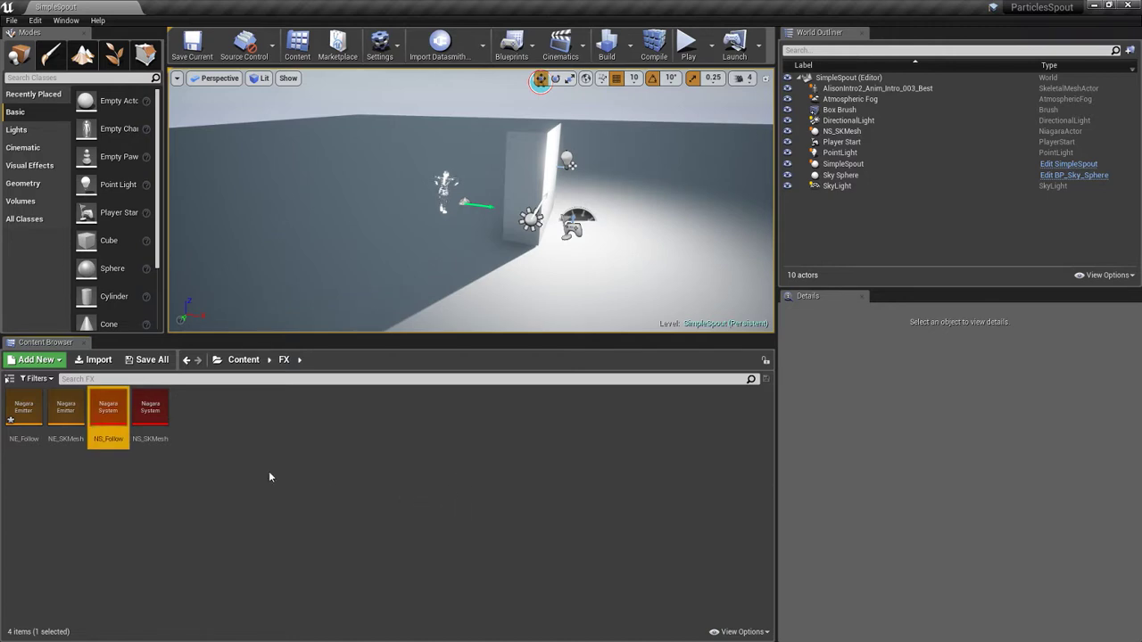
Step: Open the NE_Follow emitter docked in the main window and pause its simulation
click(35, 415)
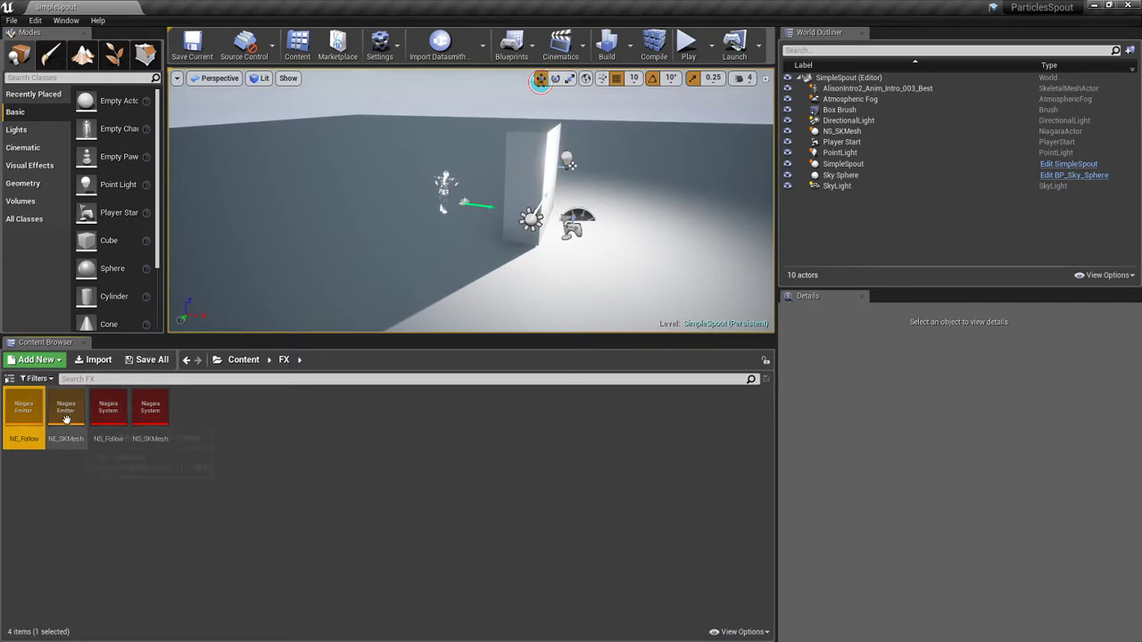
double_click(29, 429)
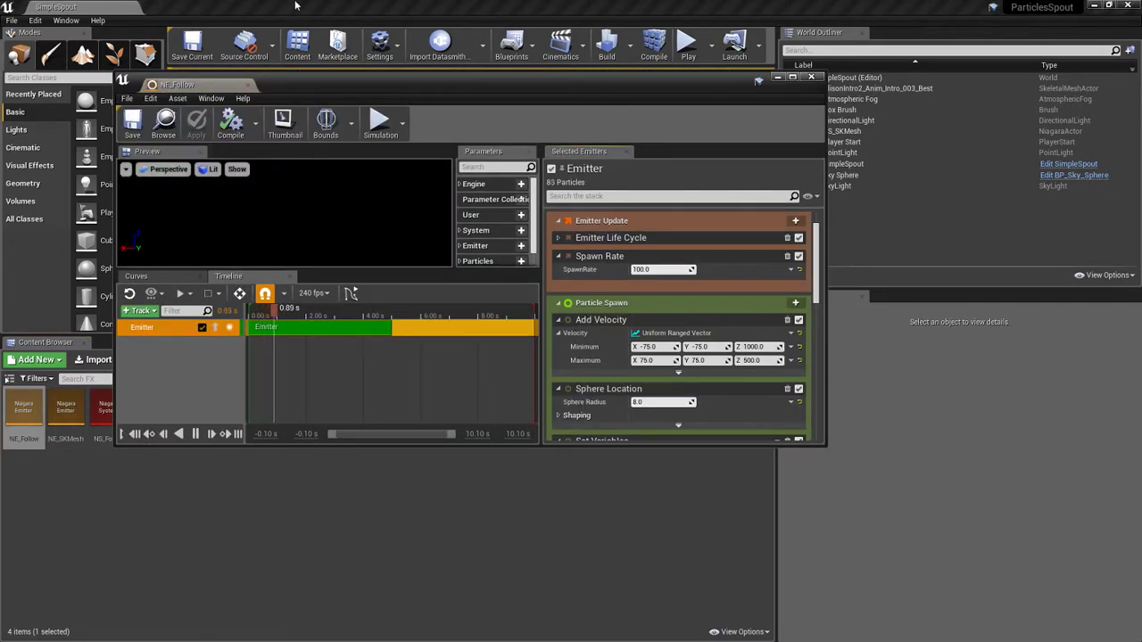
drag(254, 92, 214, 7)
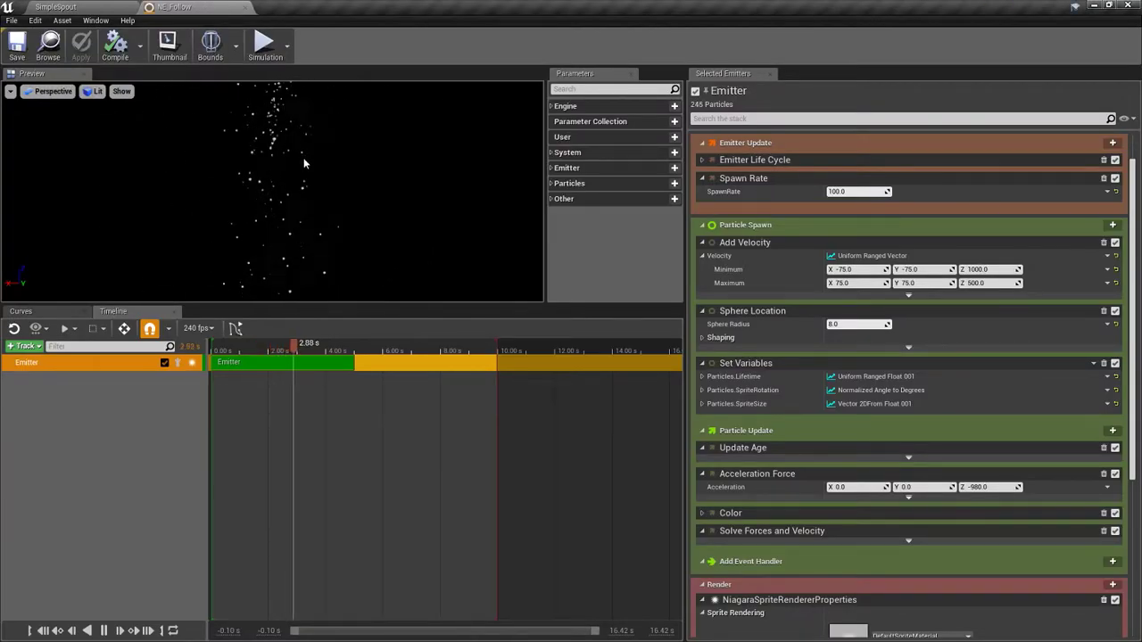
click(11, 92)
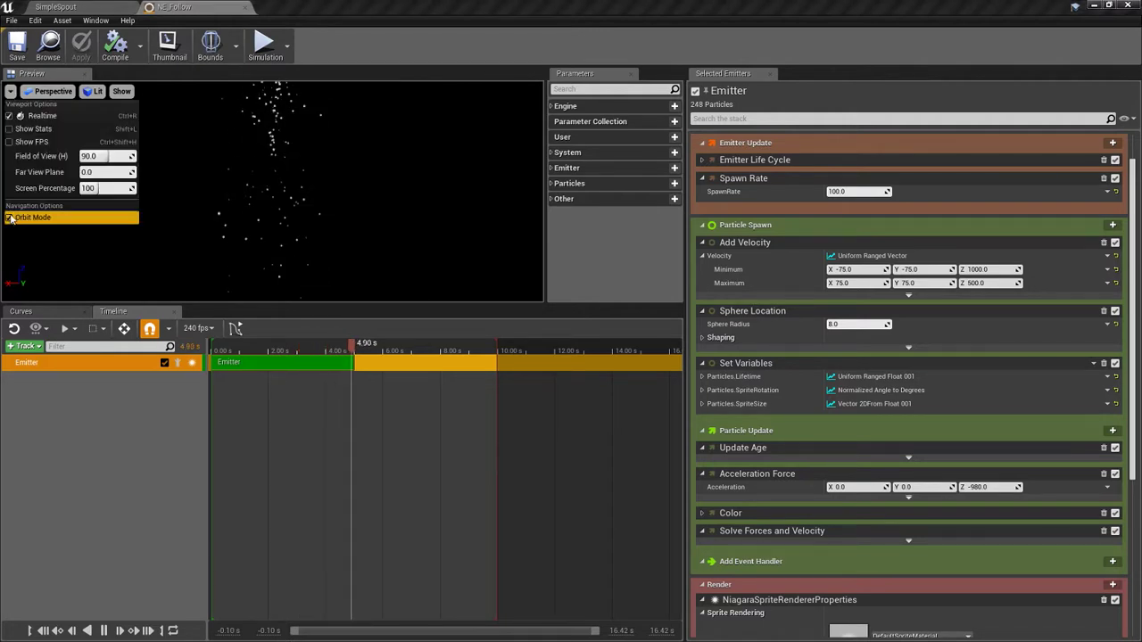
click(11, 93)
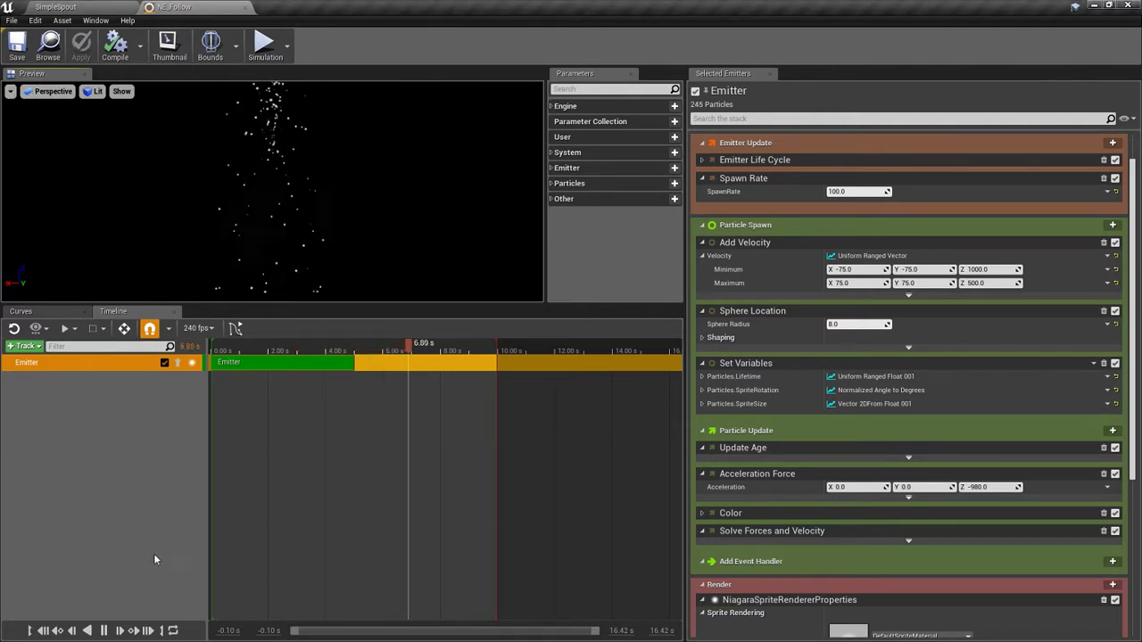
click(112, 630)
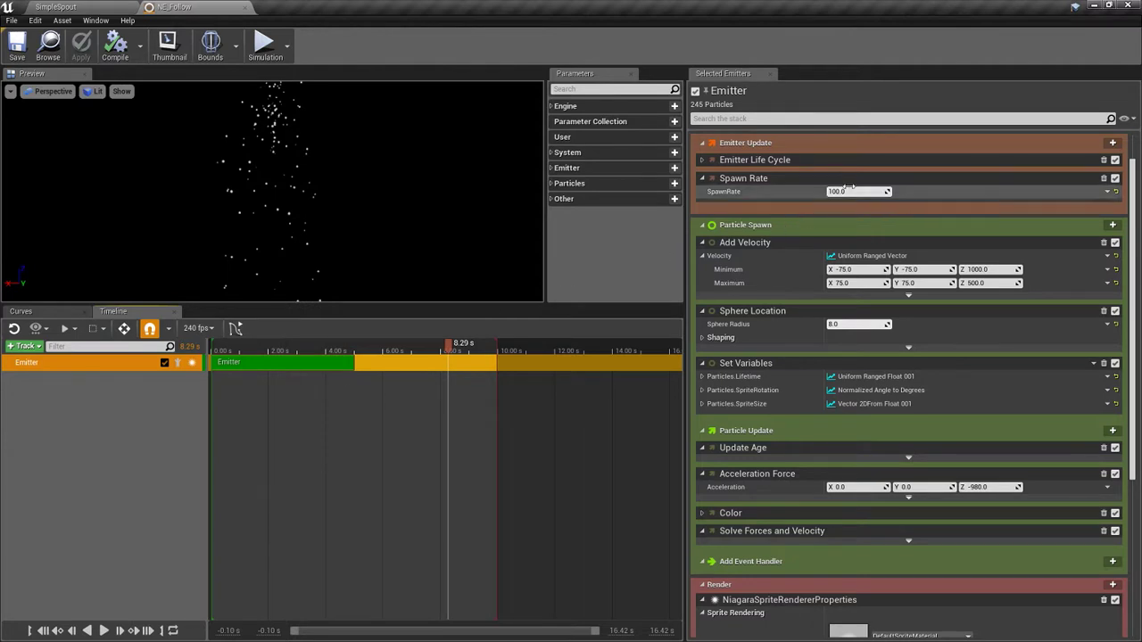
Step: Replace the Spawn Rate module in Emitter Update with Spawn Burst Instantaneous and set its Spawn Count to 10000
click(1104, 179)
click(1113, 143)
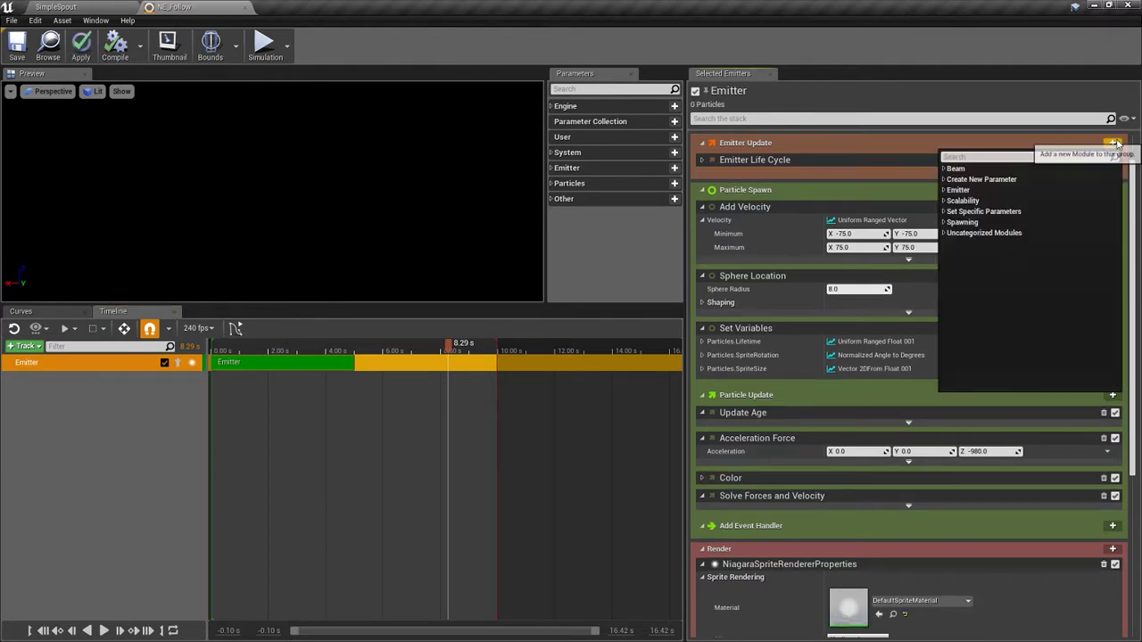
text(vb)
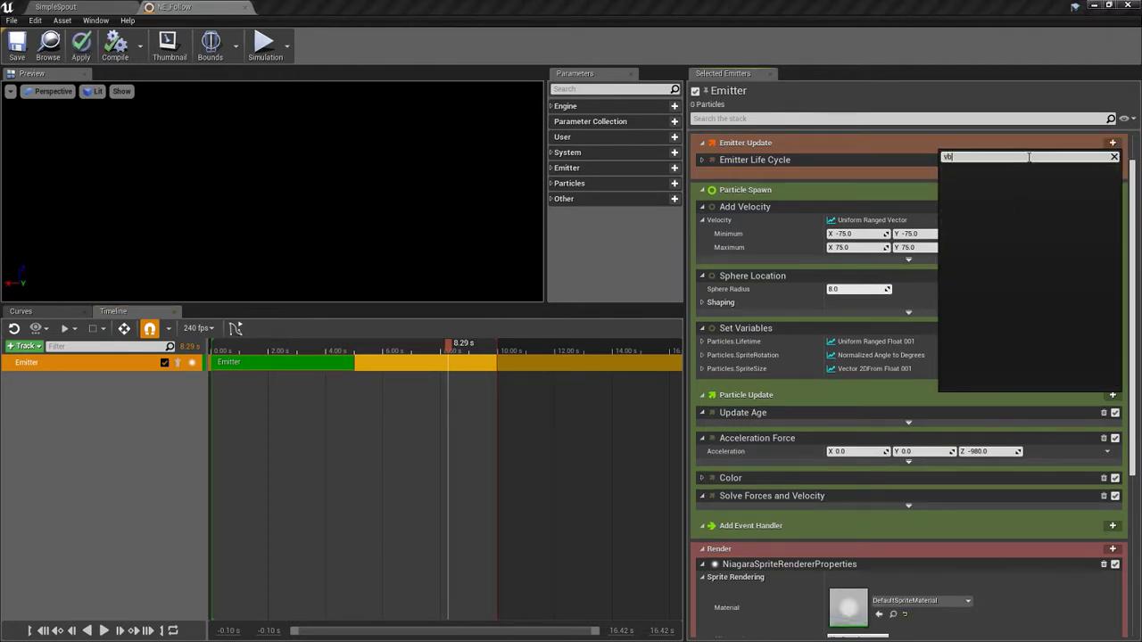
key(BackSpace)
key(BackSpace)
text(bu)
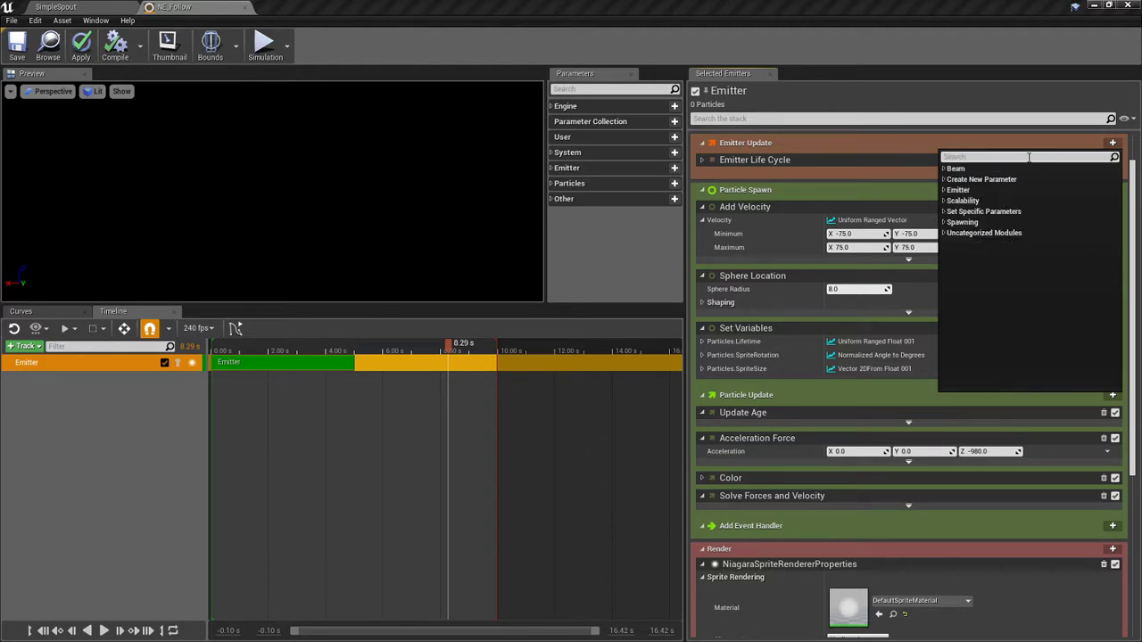
text(r)
click(1038, 180)
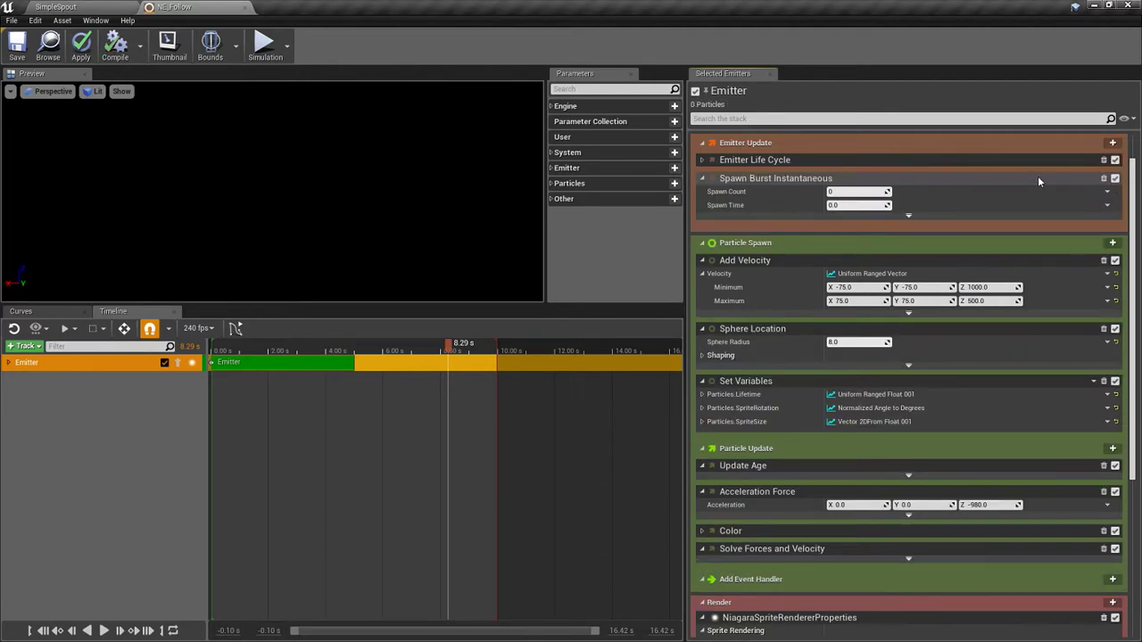
click(855, 206)
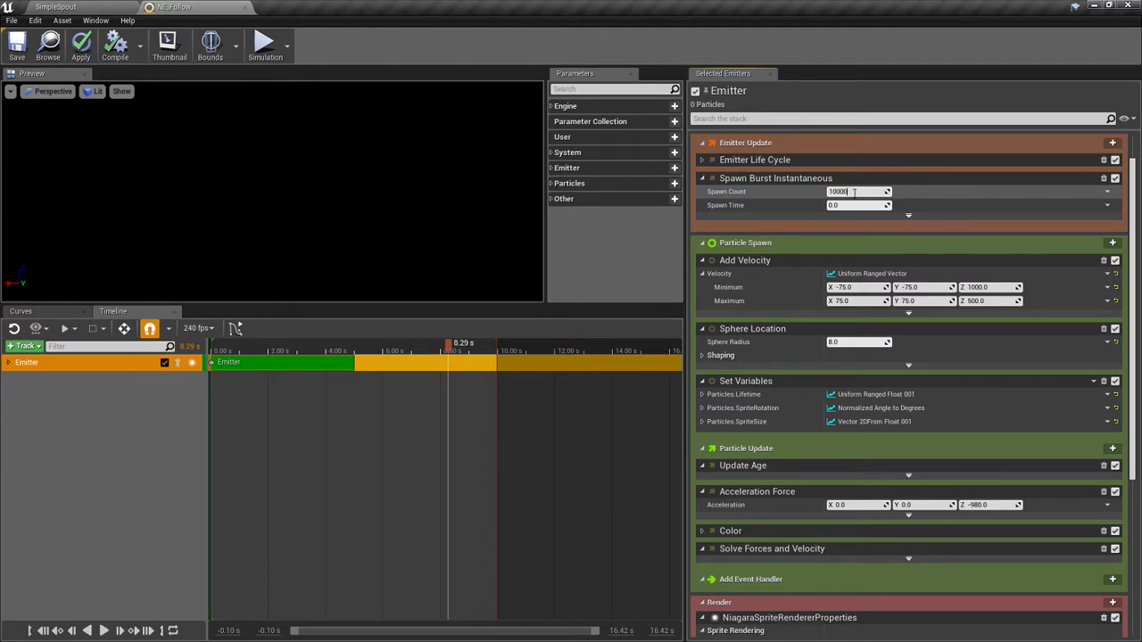
key(Return)
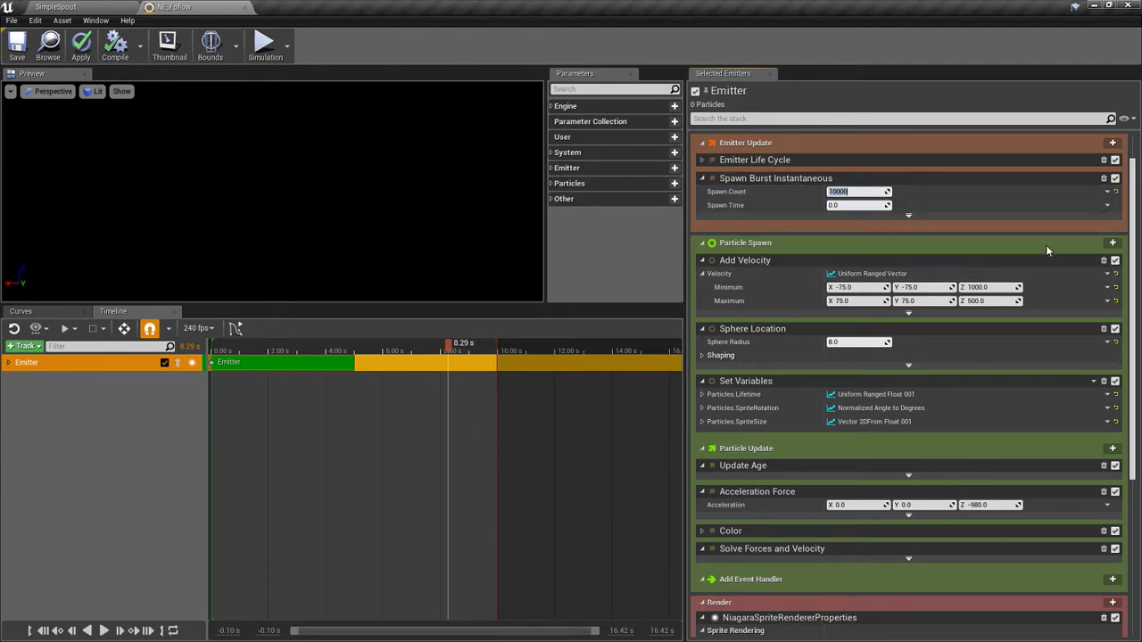
Step: Delete the Add Velocity module from Particle Spawn and the Acceleration Force module from Particle Update
click(1104, 259)
scroll(981, 357, down, 4)
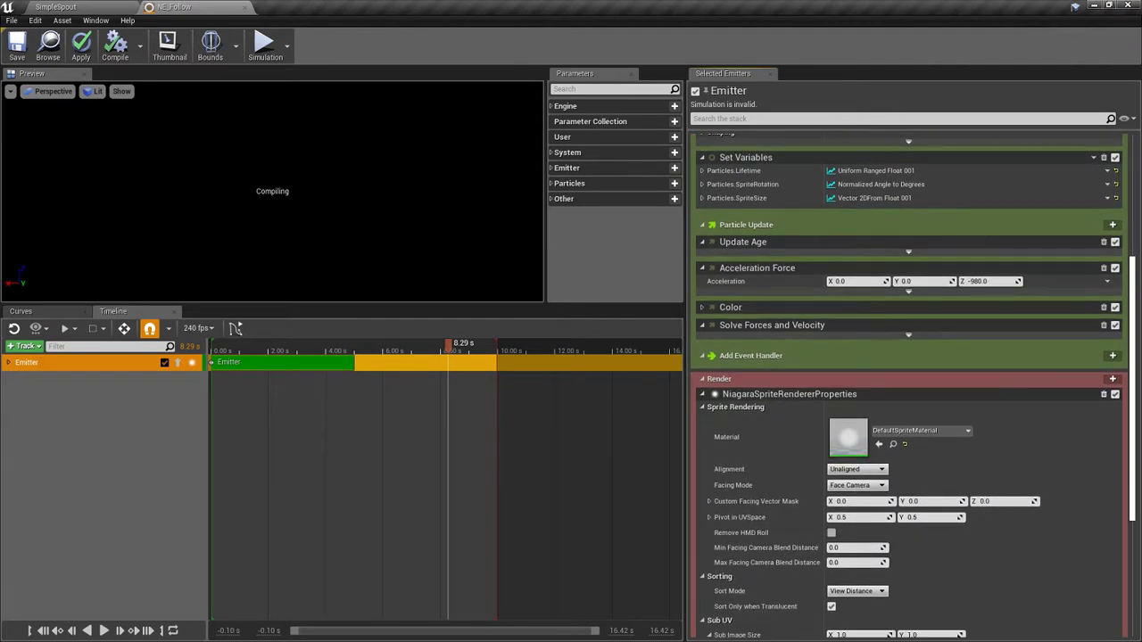
click(1104, 268)
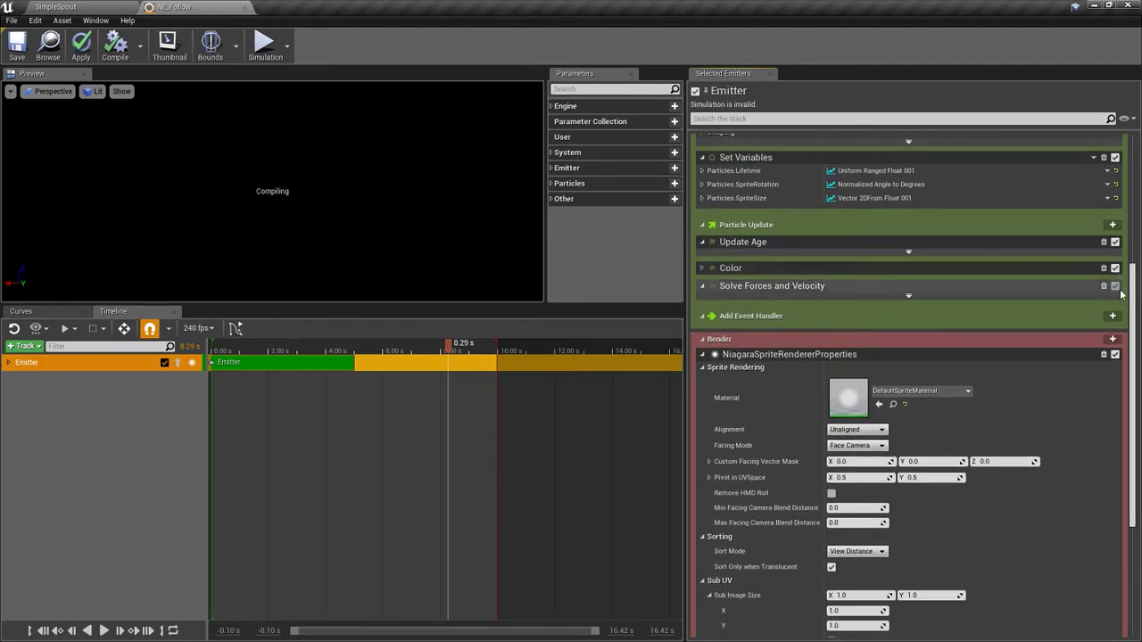
Step: Add an Initialize Mesh Reproduction Sprite module to Particle Spawn and set its Default Mesh to AlisonIntro2
scroll(1070, 285, up, 3)
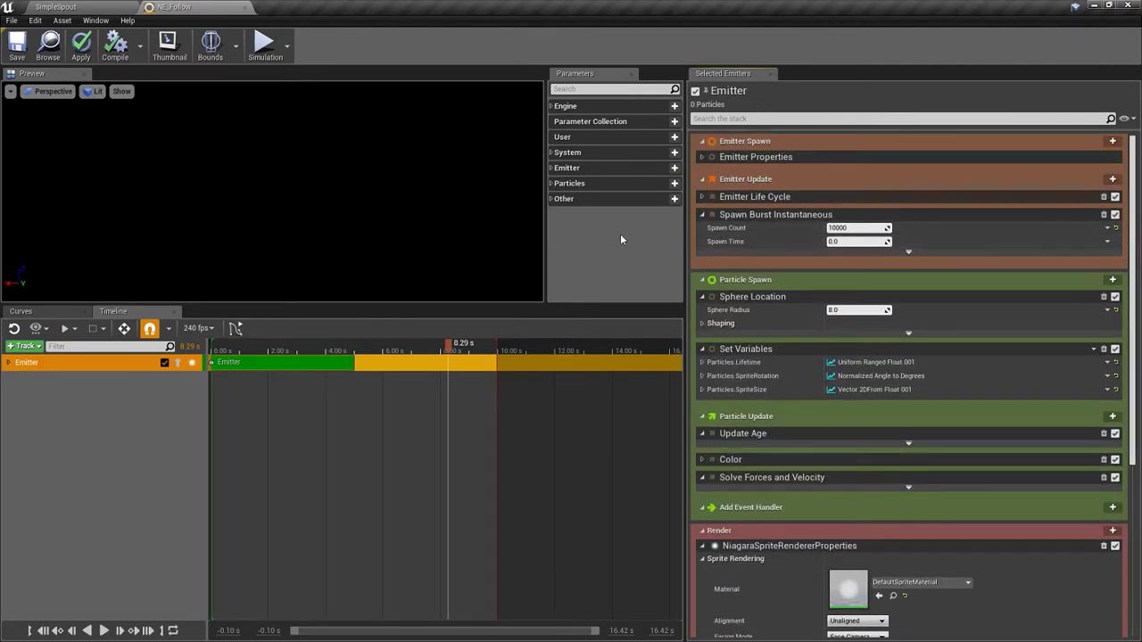
click(1113, 280)
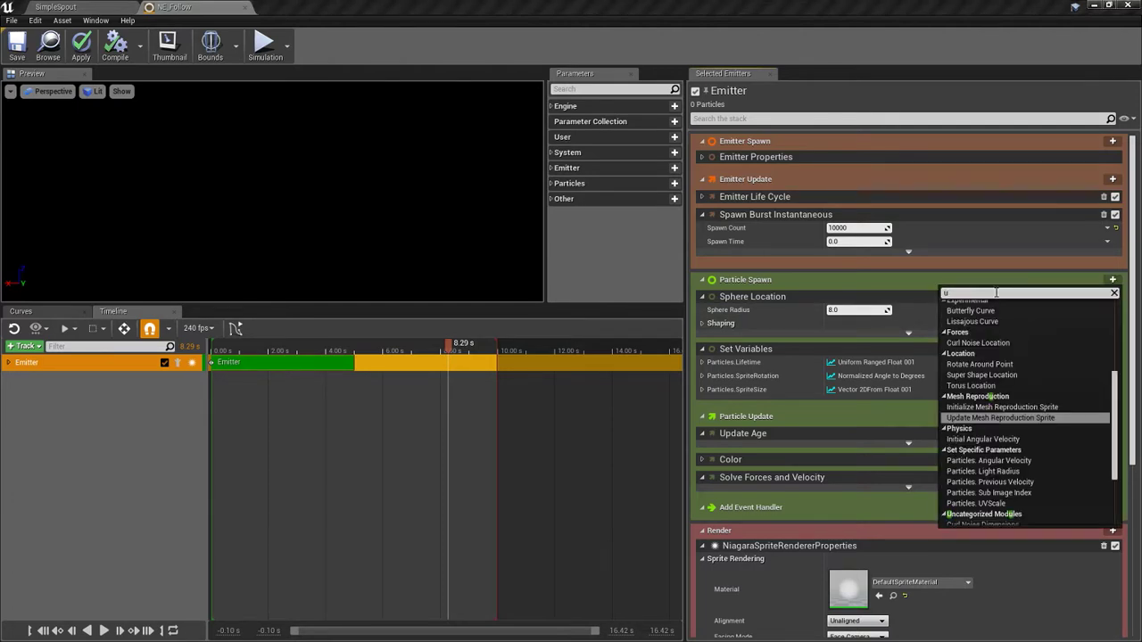
text(ini)
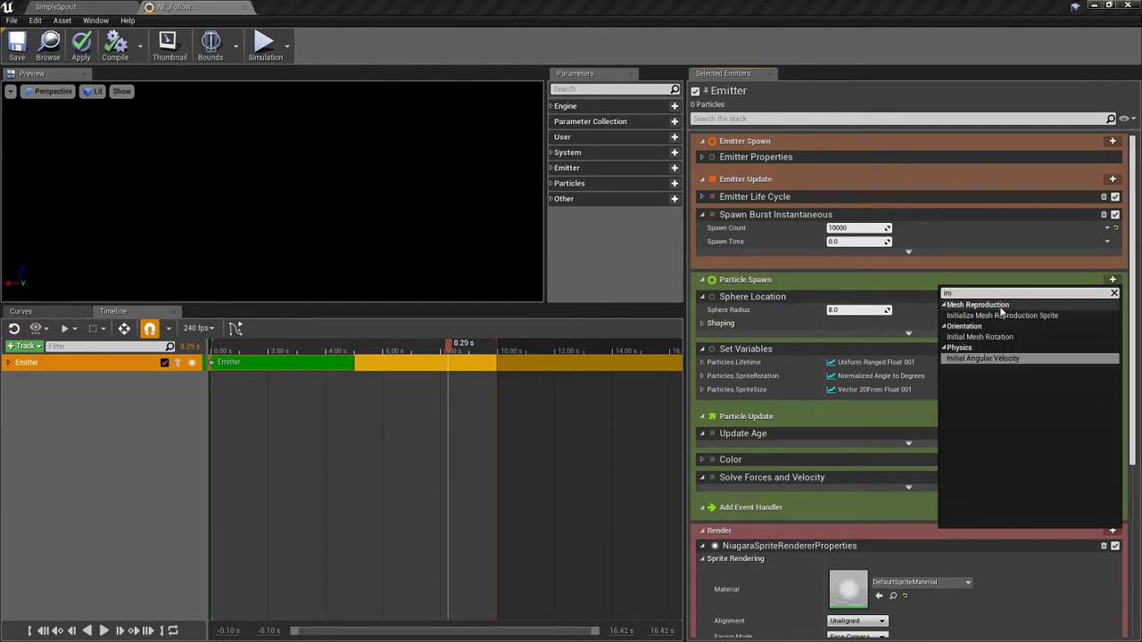
click(994, 315)
click(906, 463)
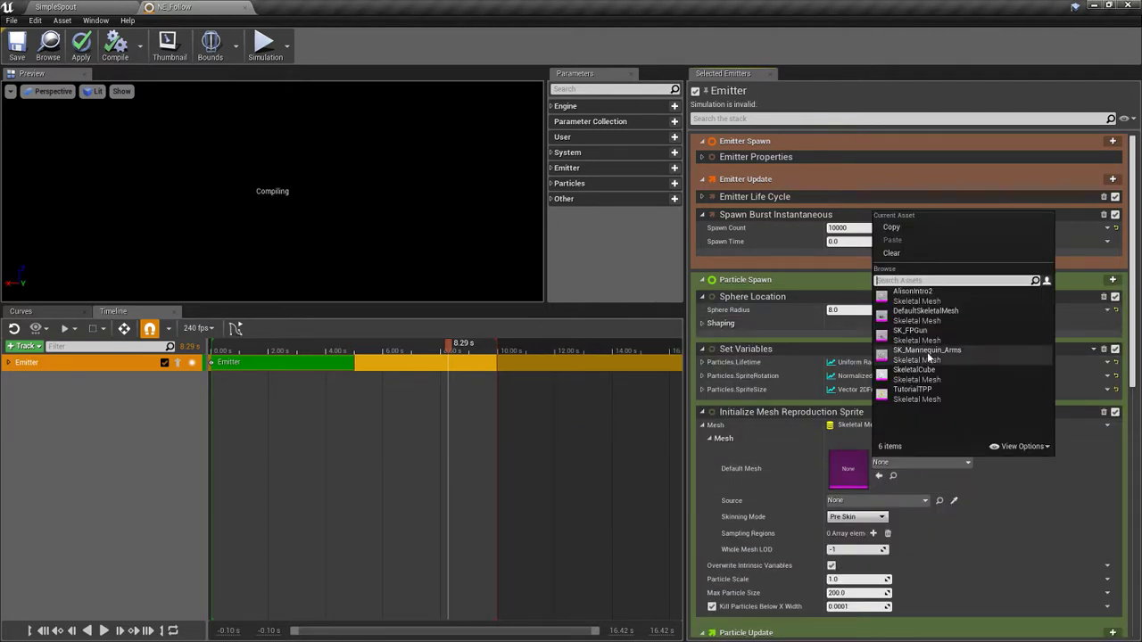
click(929, 295)
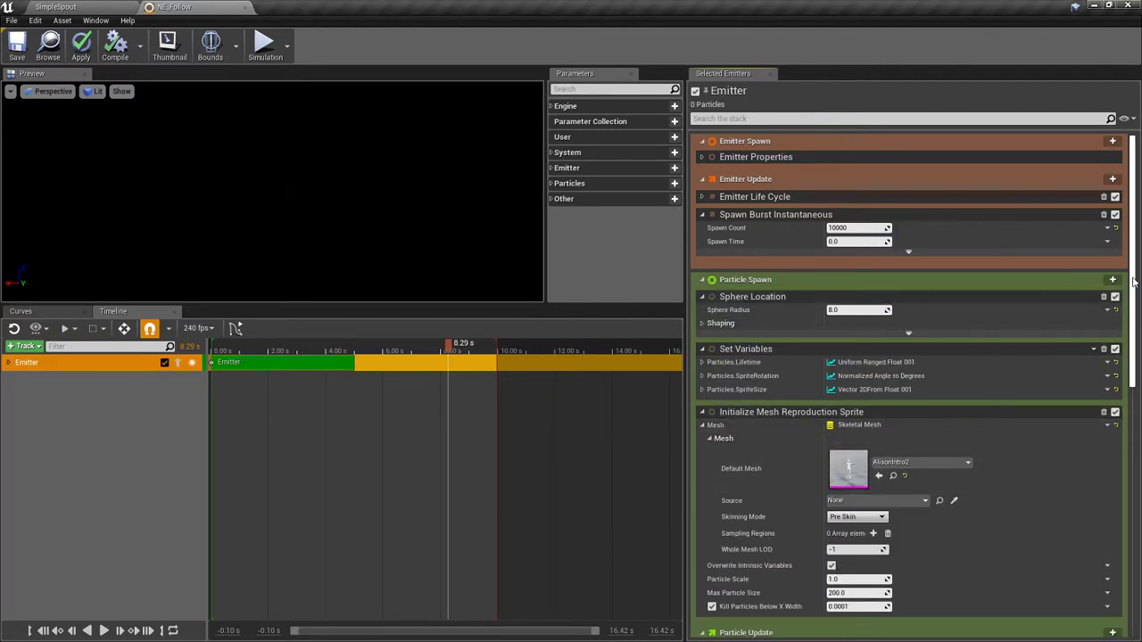
Step: Add a Curl Noise Force module to Particle Update and fix its unmet dependency on the solver order
scroll(786, 373, down, 5)
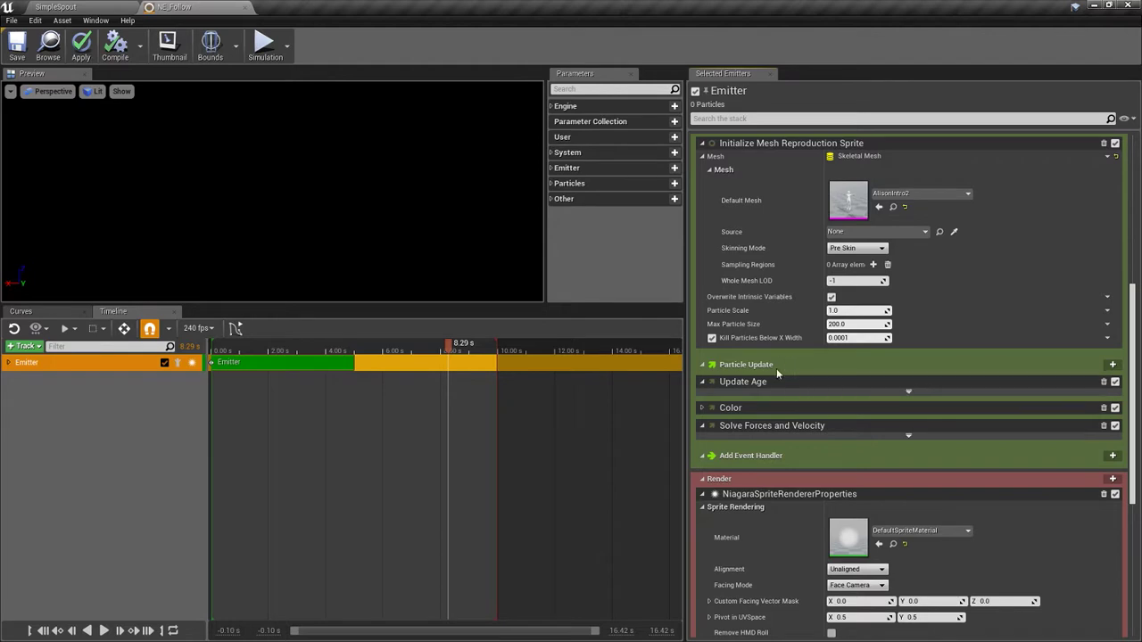
click(1114, 366)
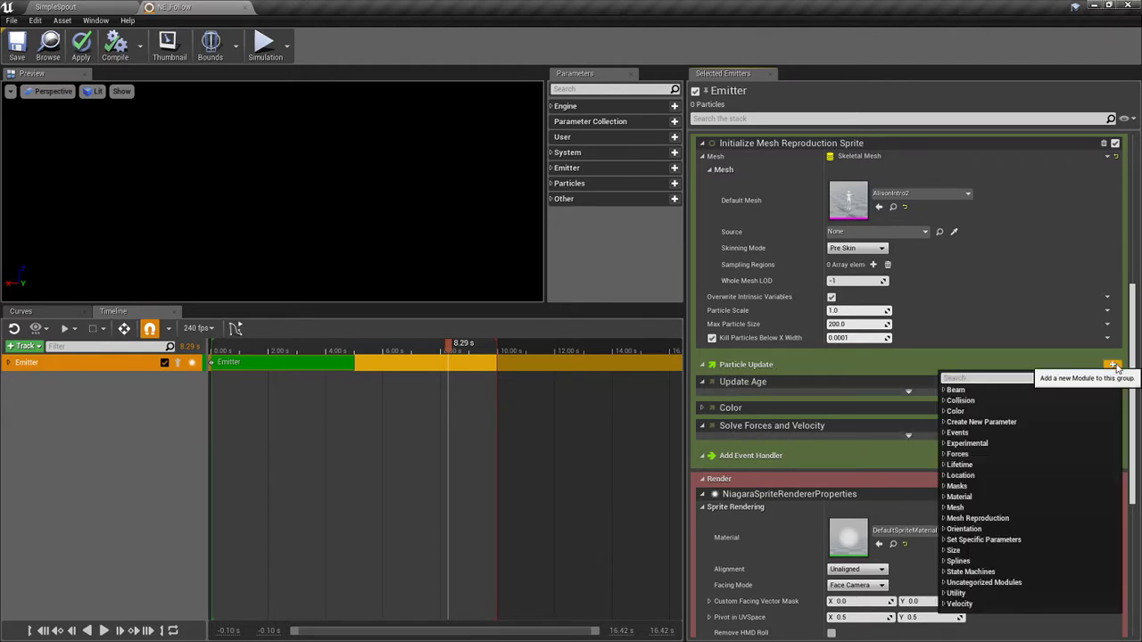
text(curl)
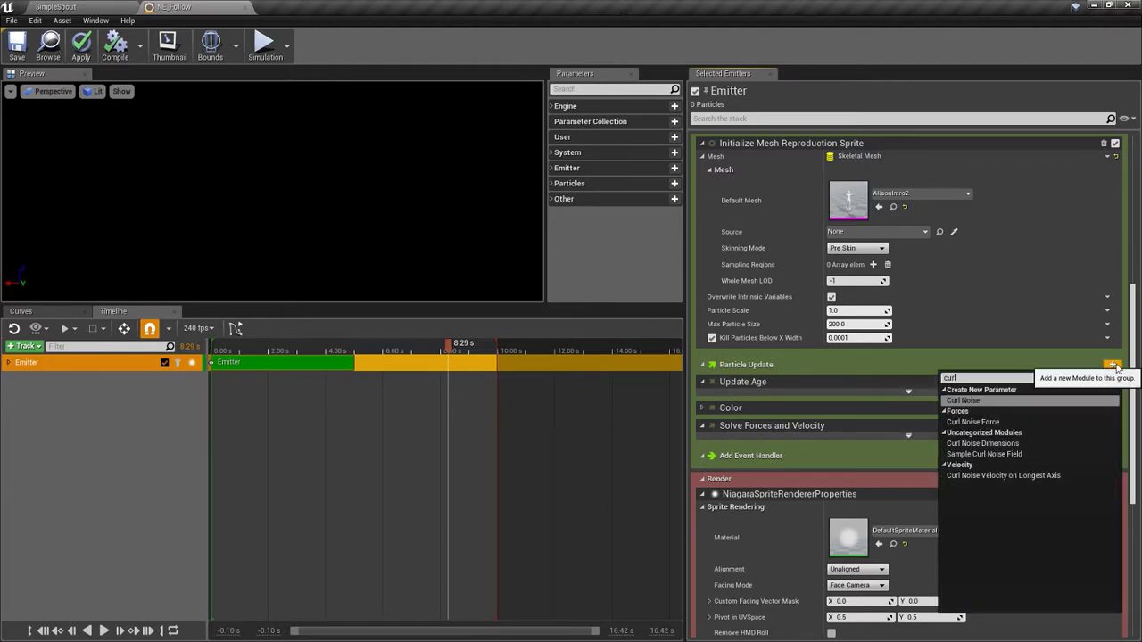
click(1005, 423)
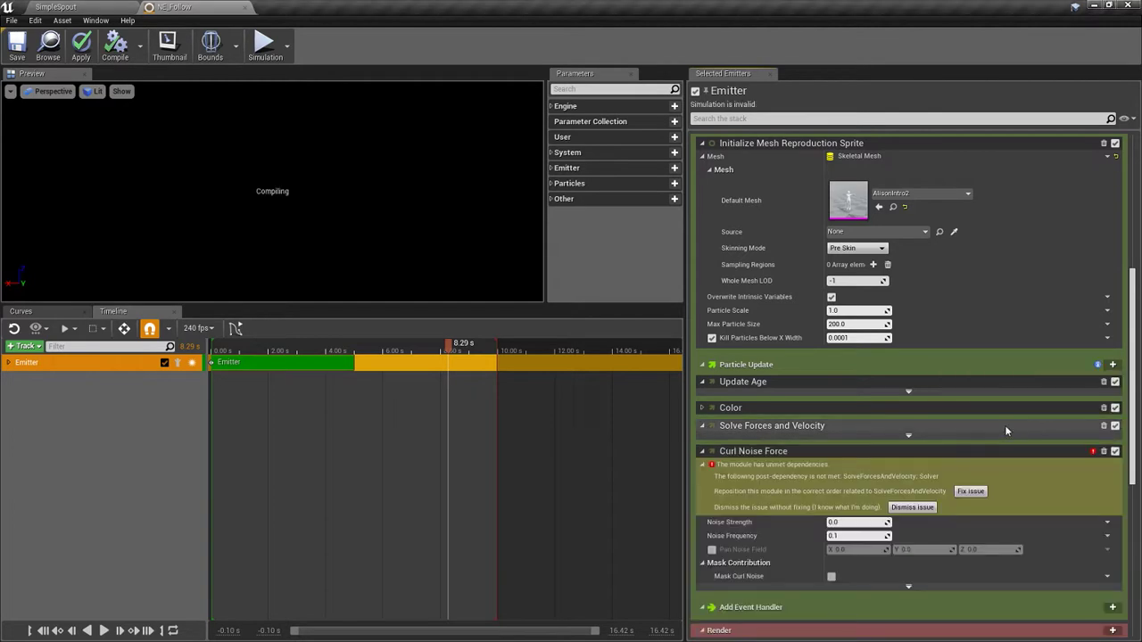
click(975, 492)
Step: Drive the Curl Noise Force's Noise Strength with a Float from Curve dynamic input
drag(1134, 339, 1134, 387)
click(1107, 267)
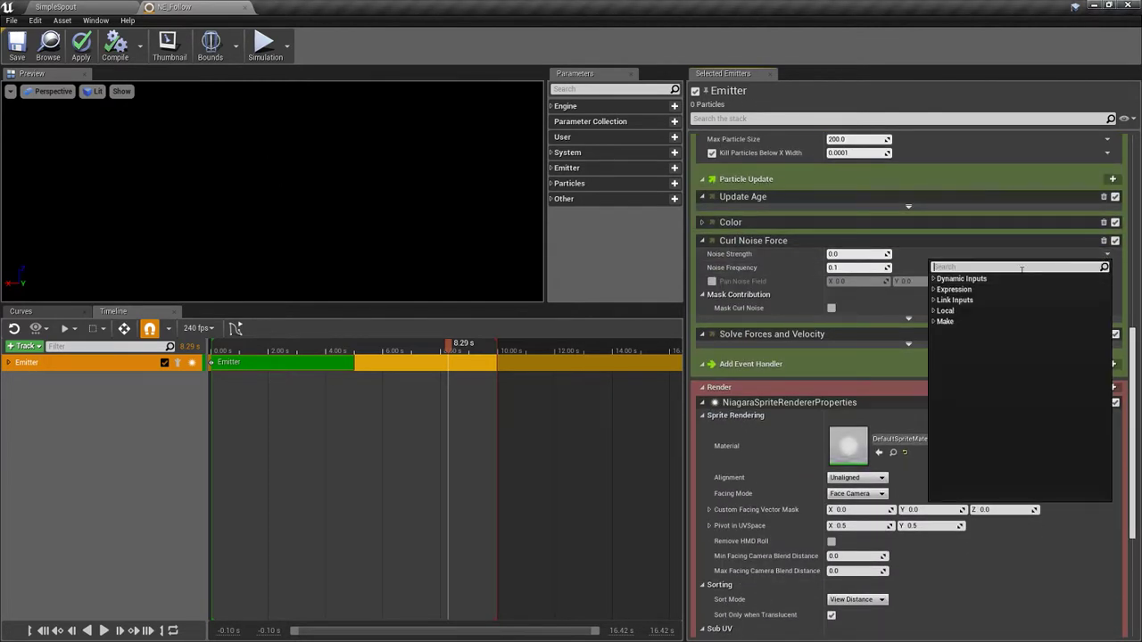
text(curve)
click(982, 289)
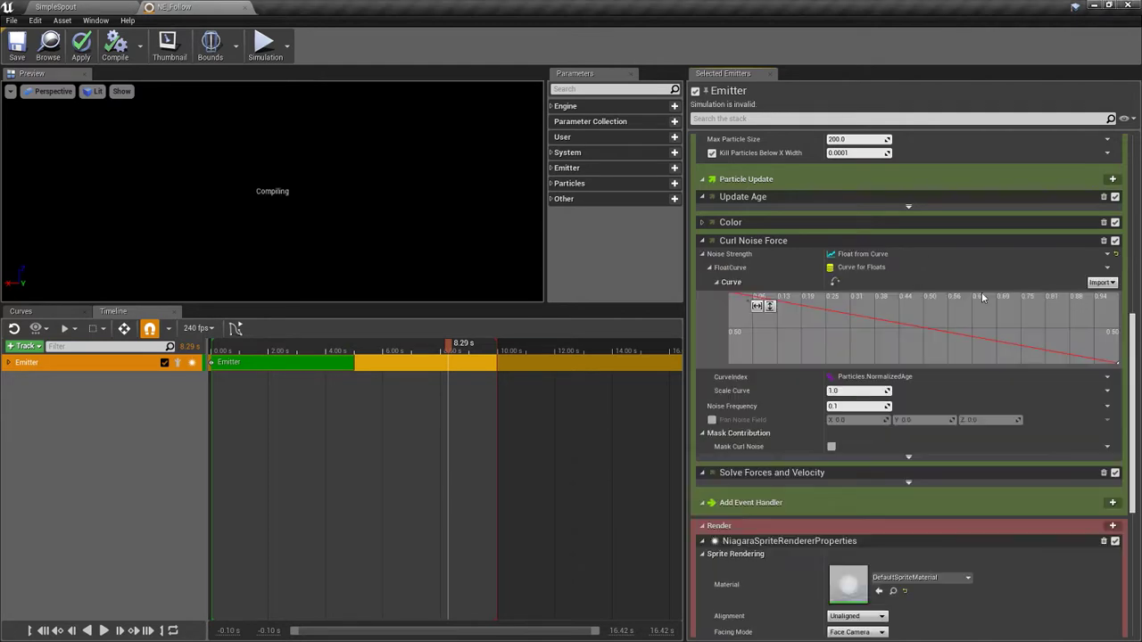
Step: Show the Noise Strength curve in the curve editor and set its first key's value to 0
click(835, 284)
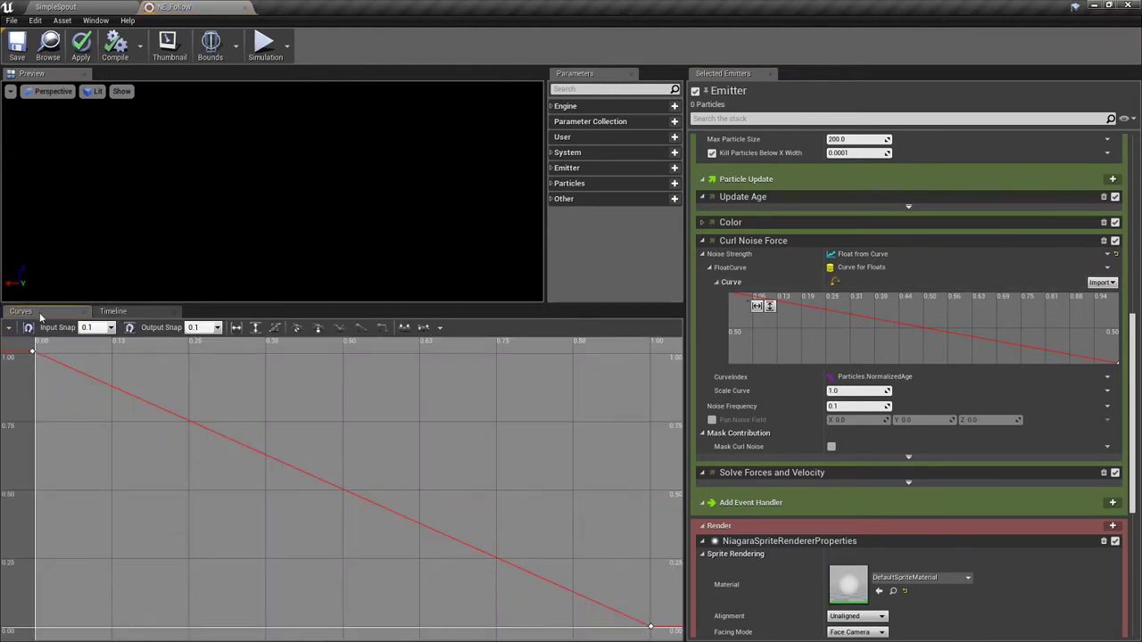
click(96, 19)
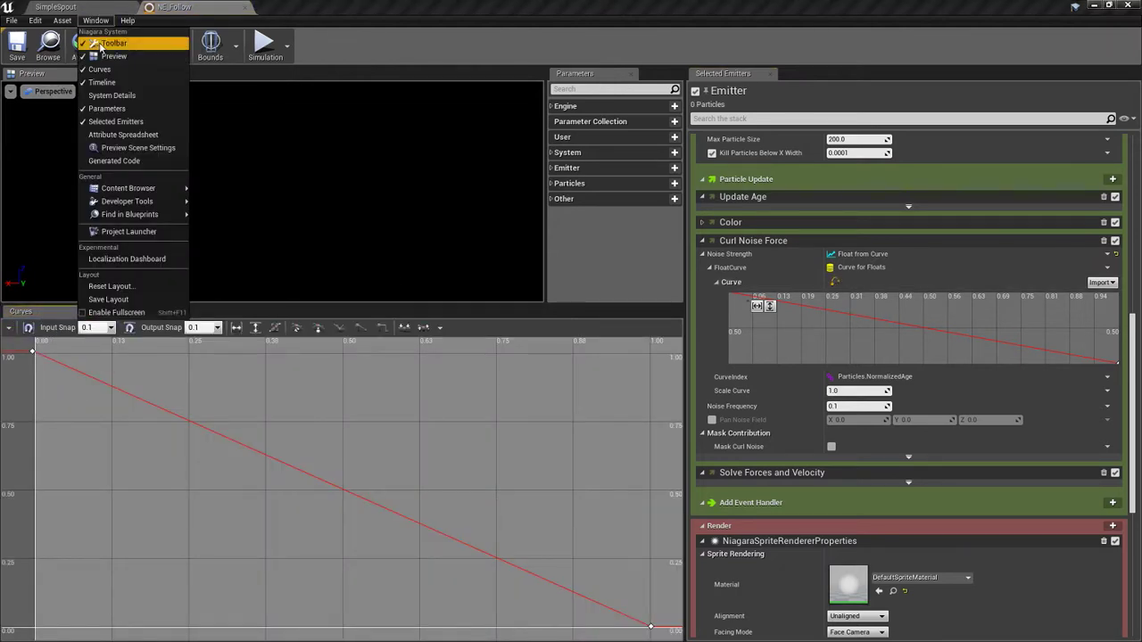
click(124, 445)
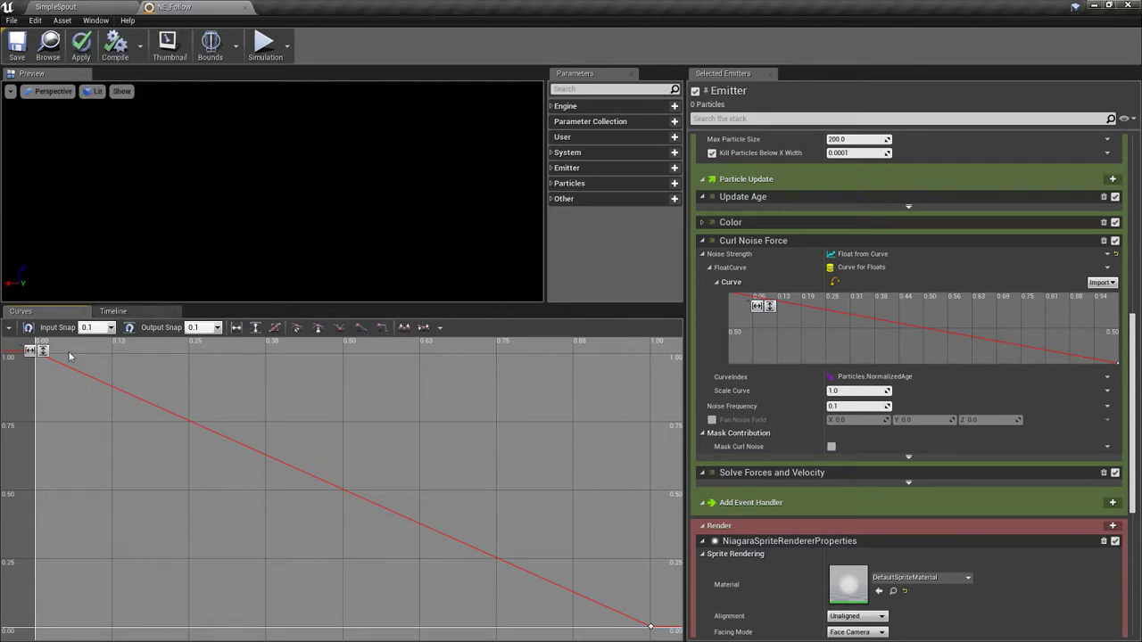
key(f)
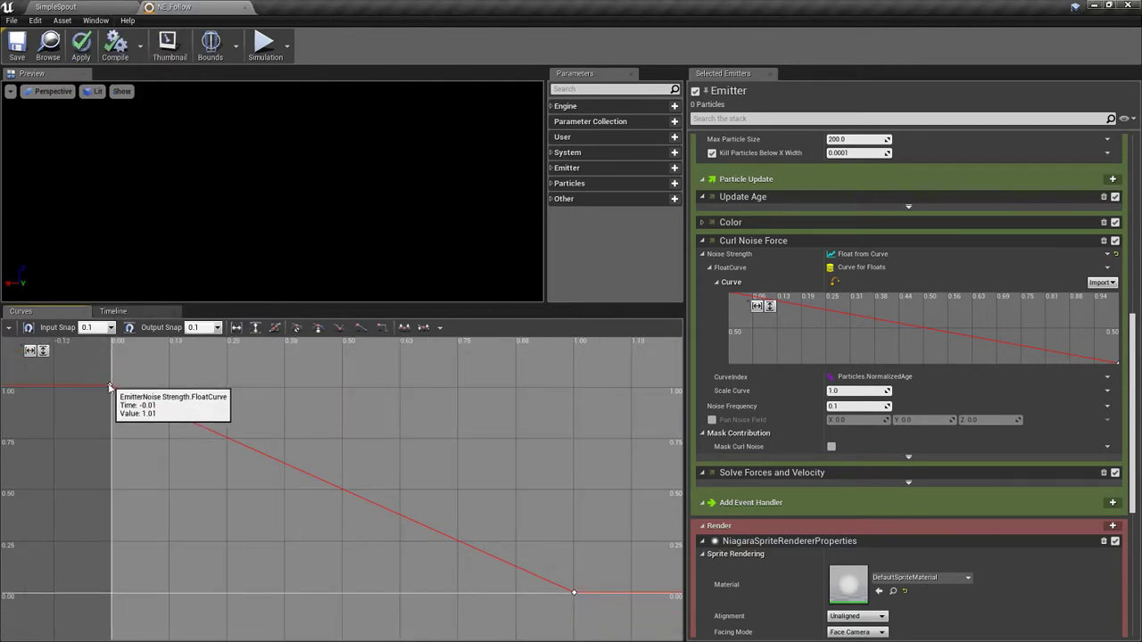
right_click(112, 389)
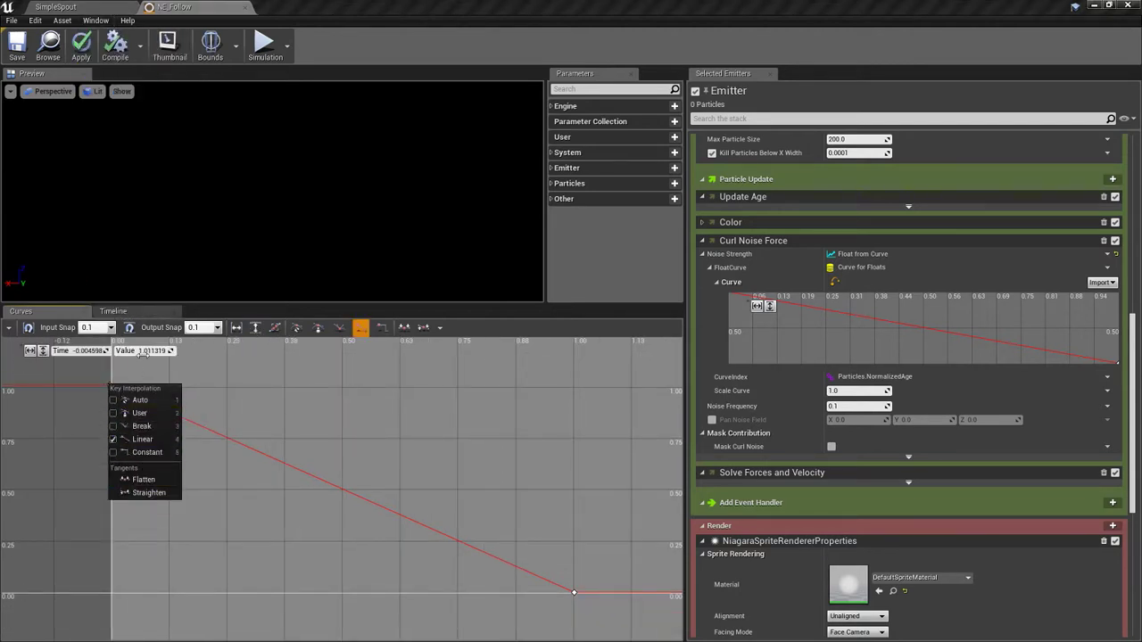
click(143, 481)
click(152, 351)
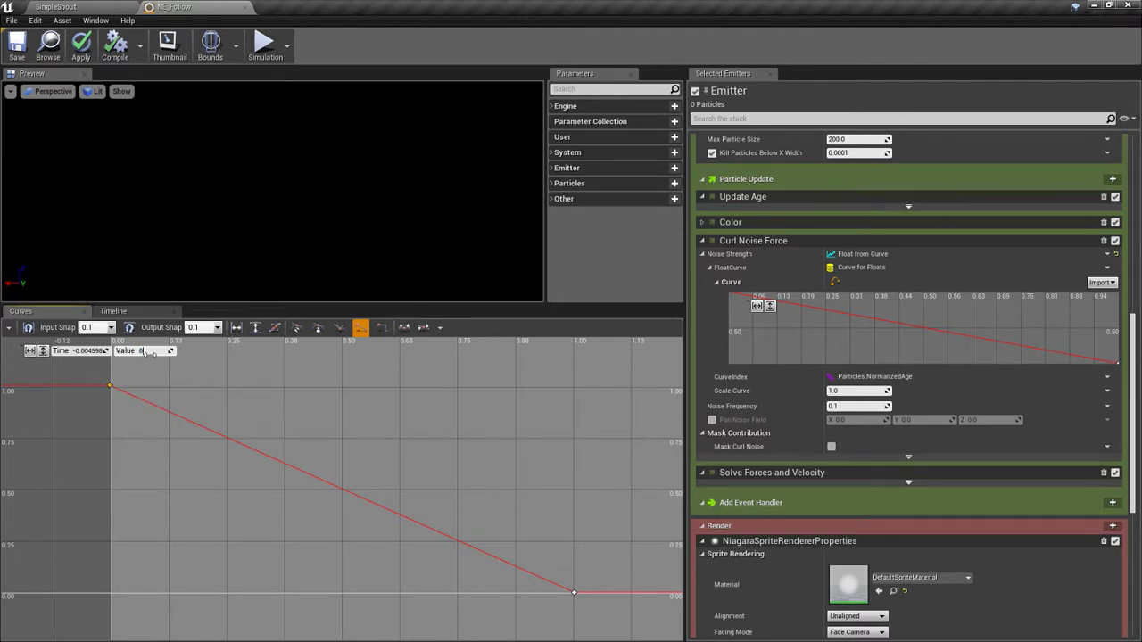
text(0)
key(Return)
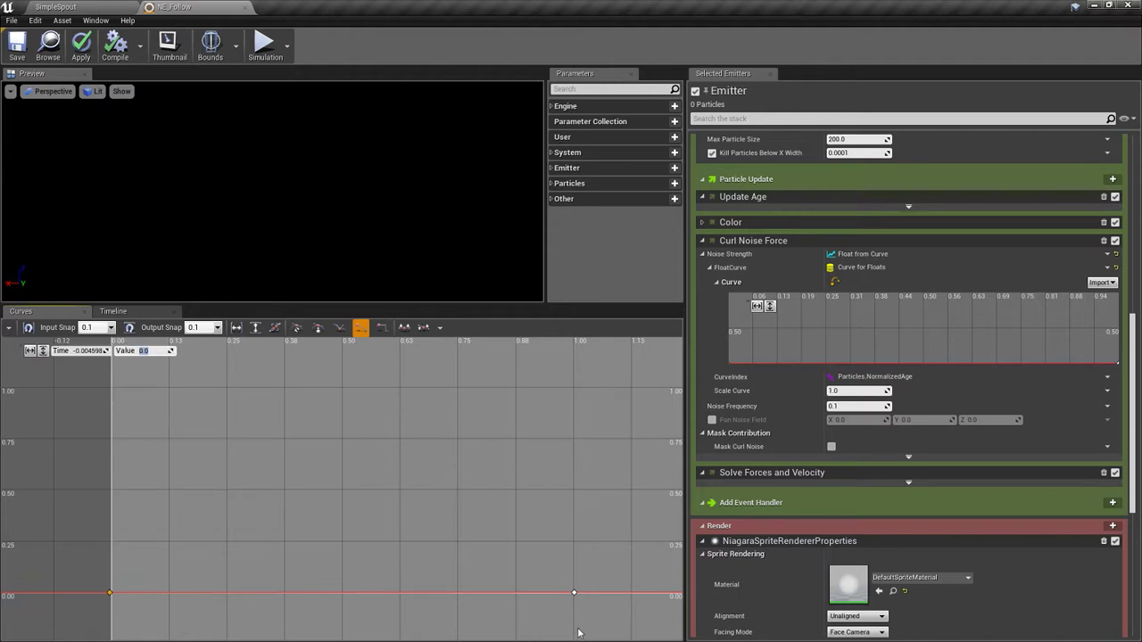
Step: Add a key at about time 0.37 on the Noise Strength curve and set the last key's value to 1000
mouse_move(573, 596)
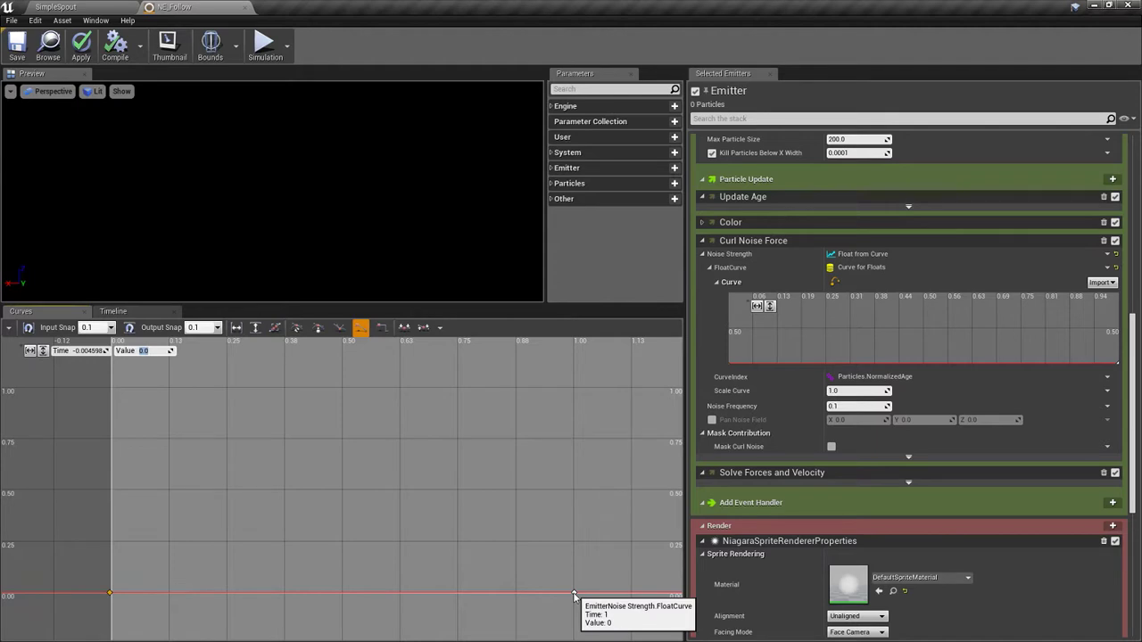
double_click(284, 593)
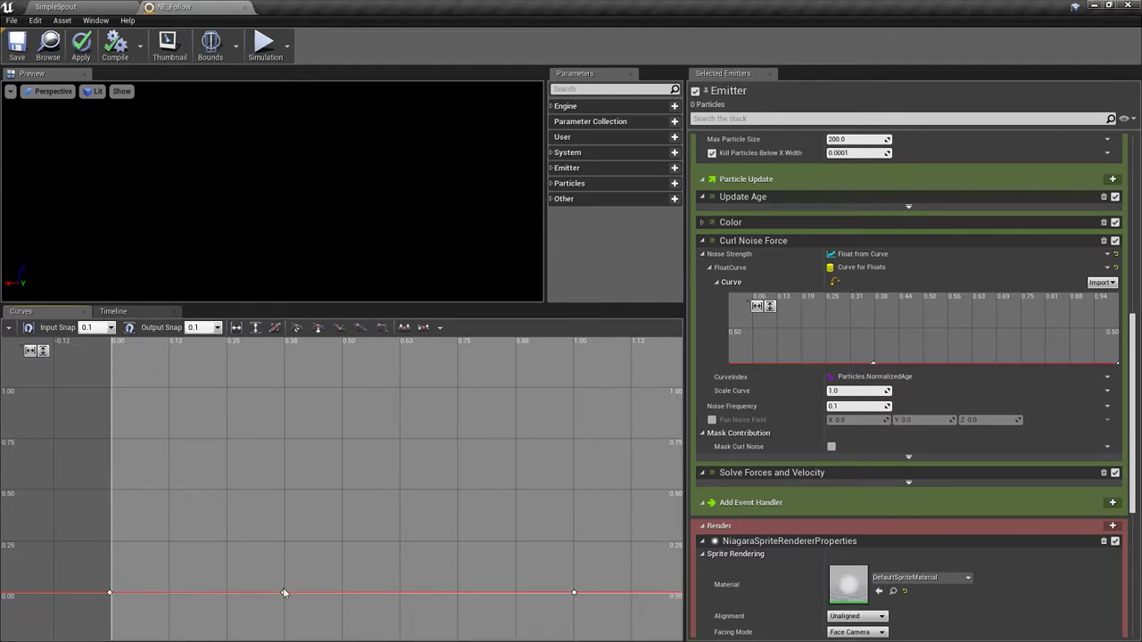
click(283, 594)
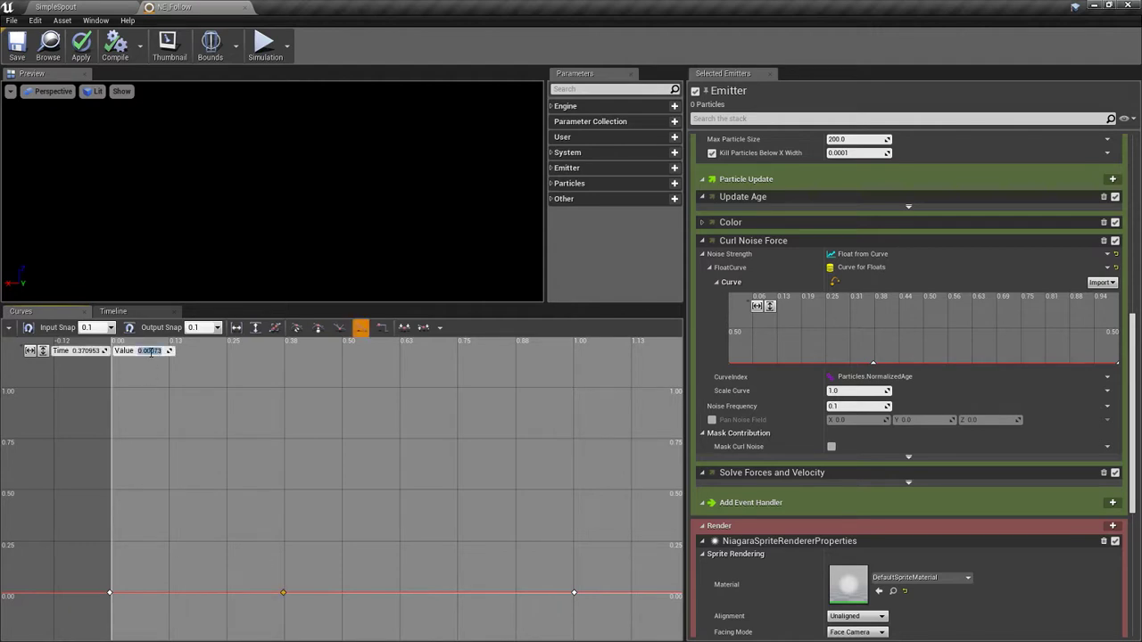
click(574, 593)
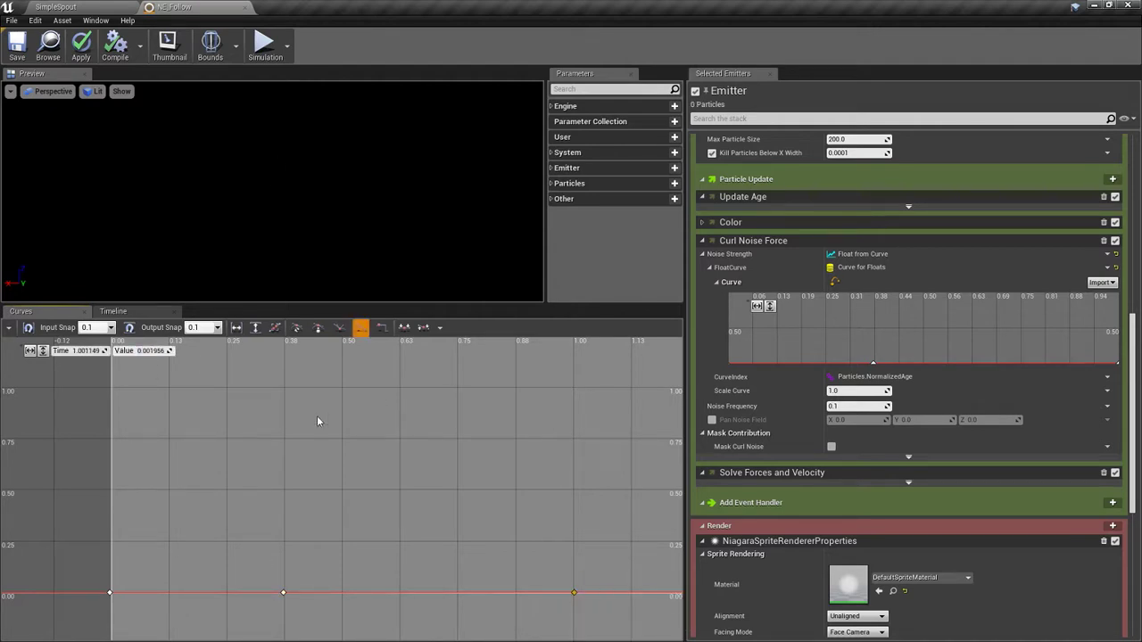
click(144, 351)
text(1000)
key(Return)
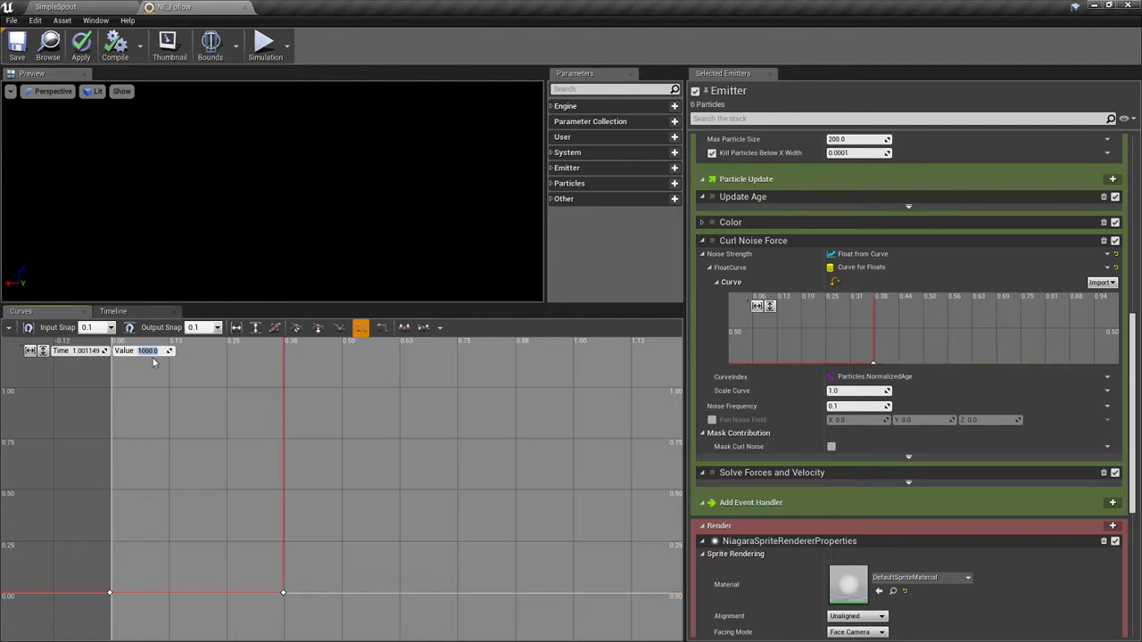
click(43, 353)
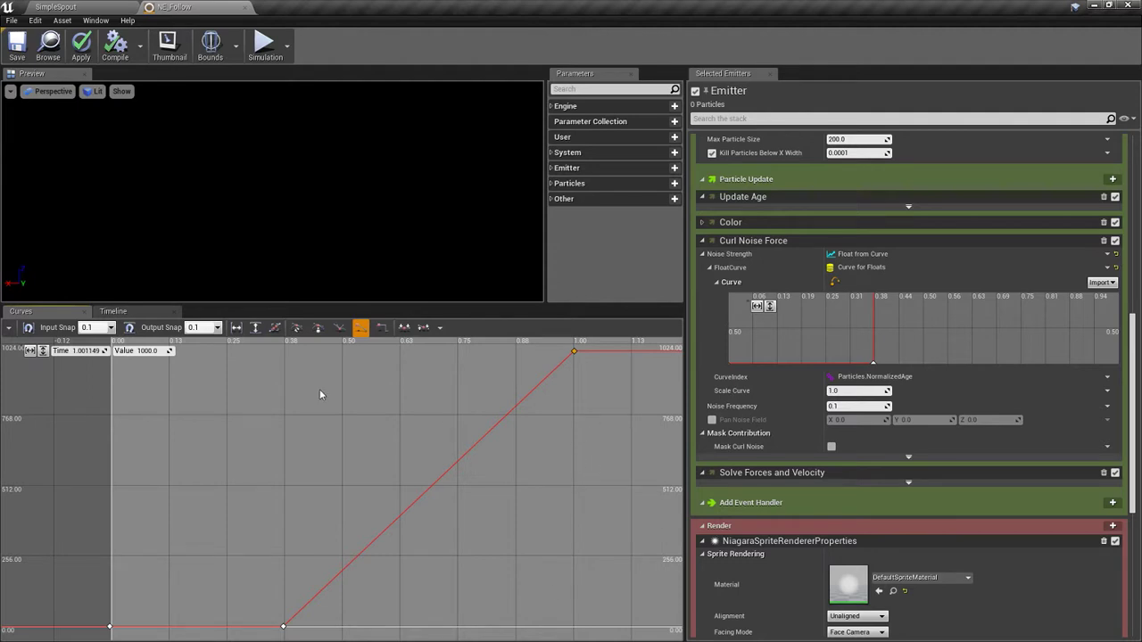
Step: Play the emitter simulation from the start, pause it, and set the Curl Noise Force's Noise Frequency to 0.2
click(107, 314)
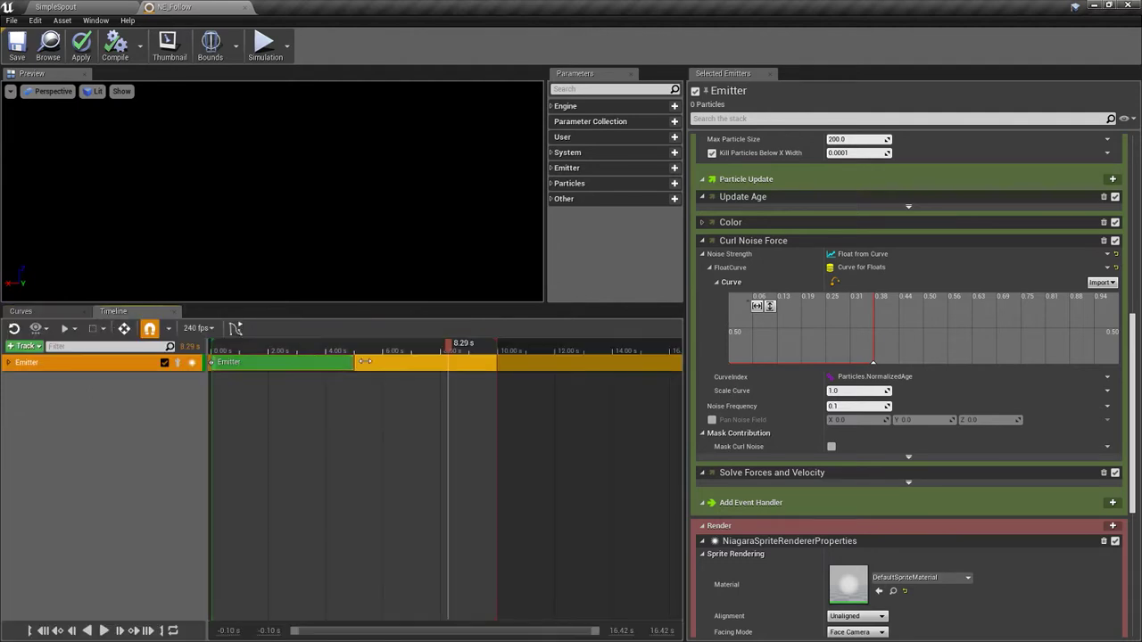
drag(451, 343, 214, 346)
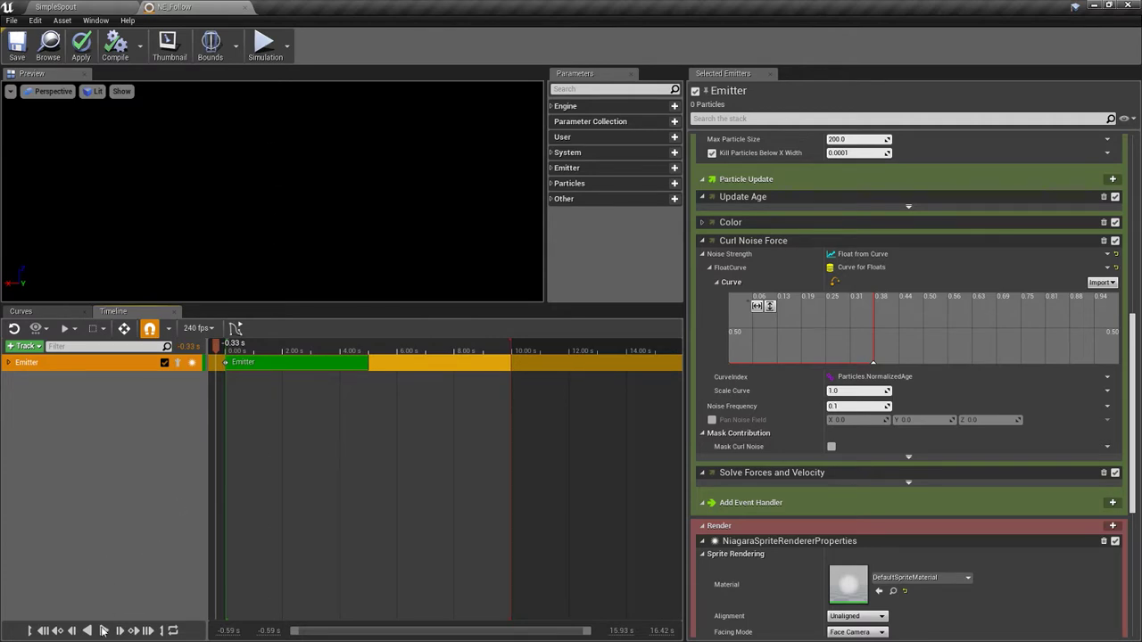
click(104, 631)
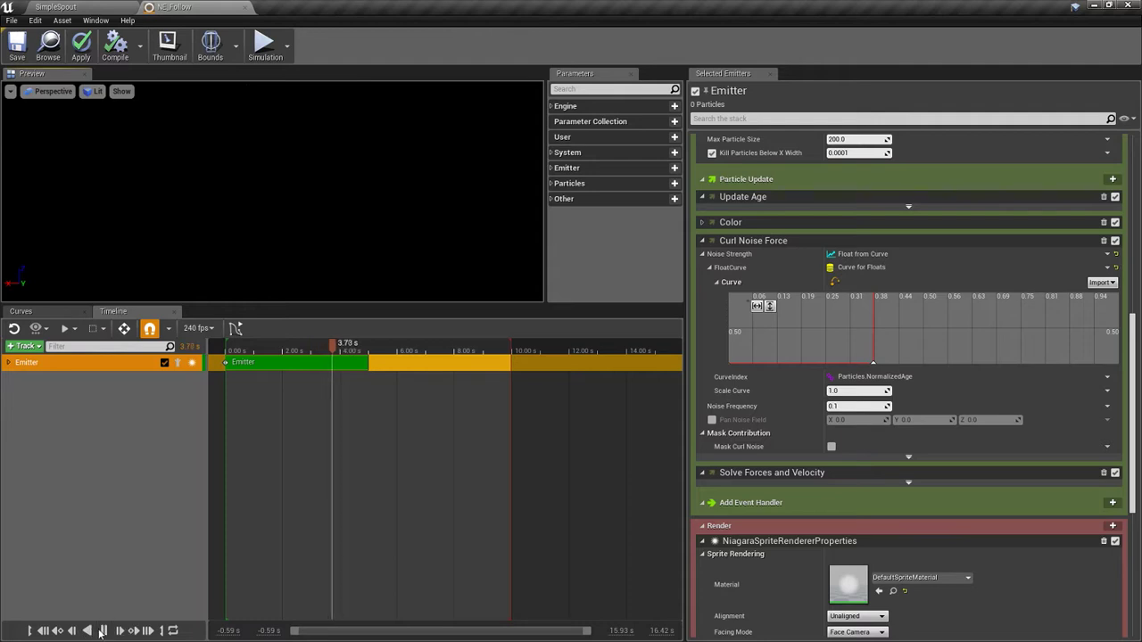
click(102, 631)
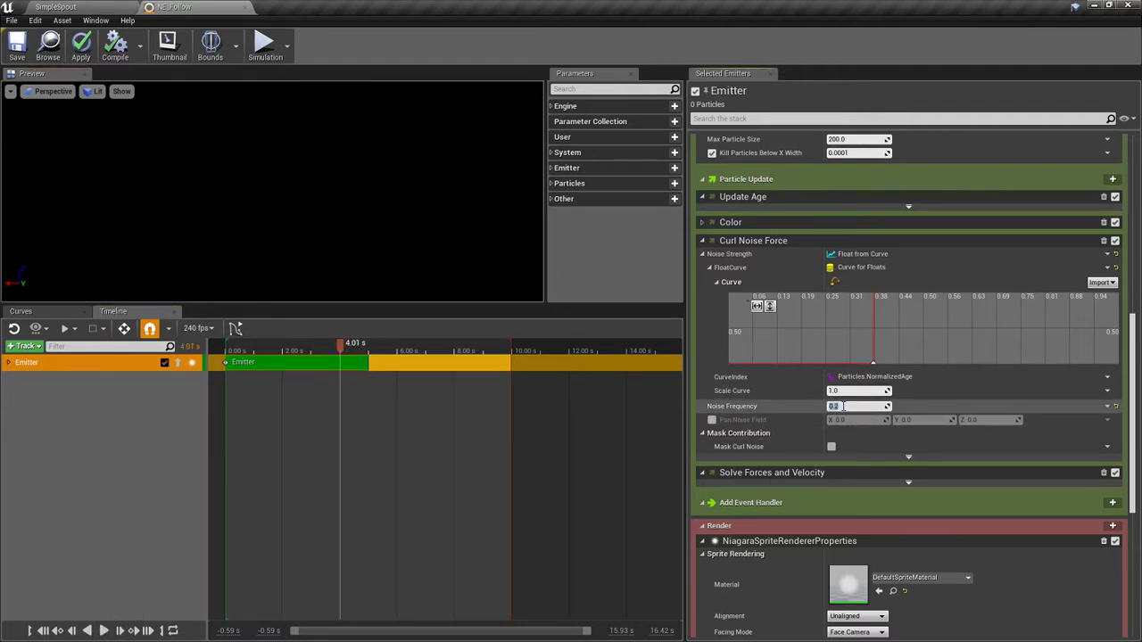
key(Return)
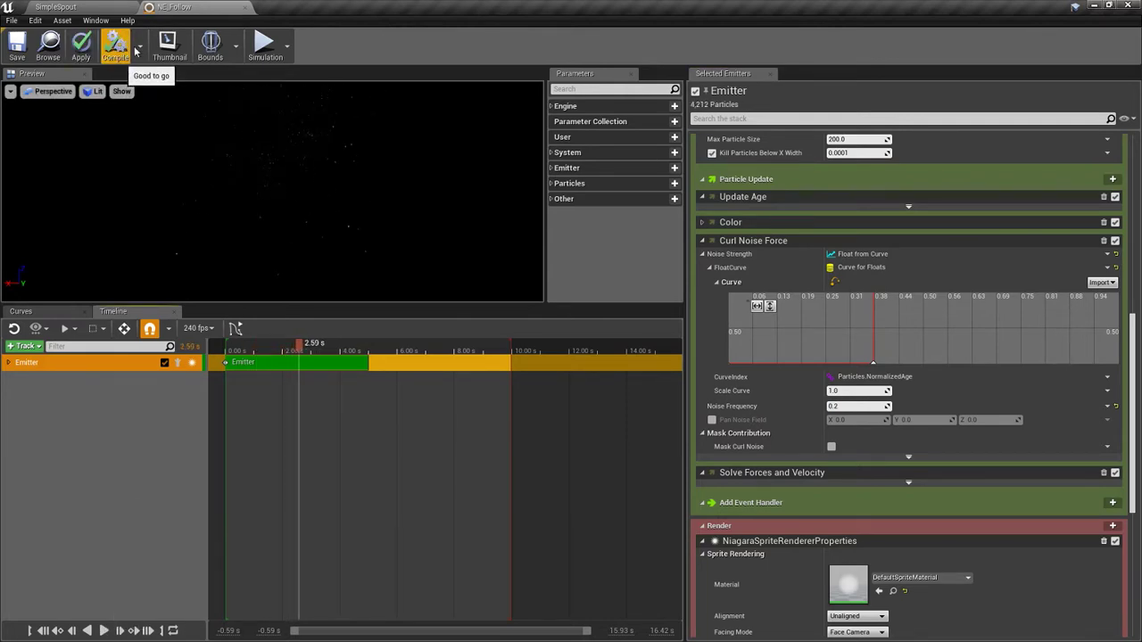
Step: Add a color key at the start of the Color module's gradient and make it cyan, Hex sRGB 28F0FFFF
click(702, 222)
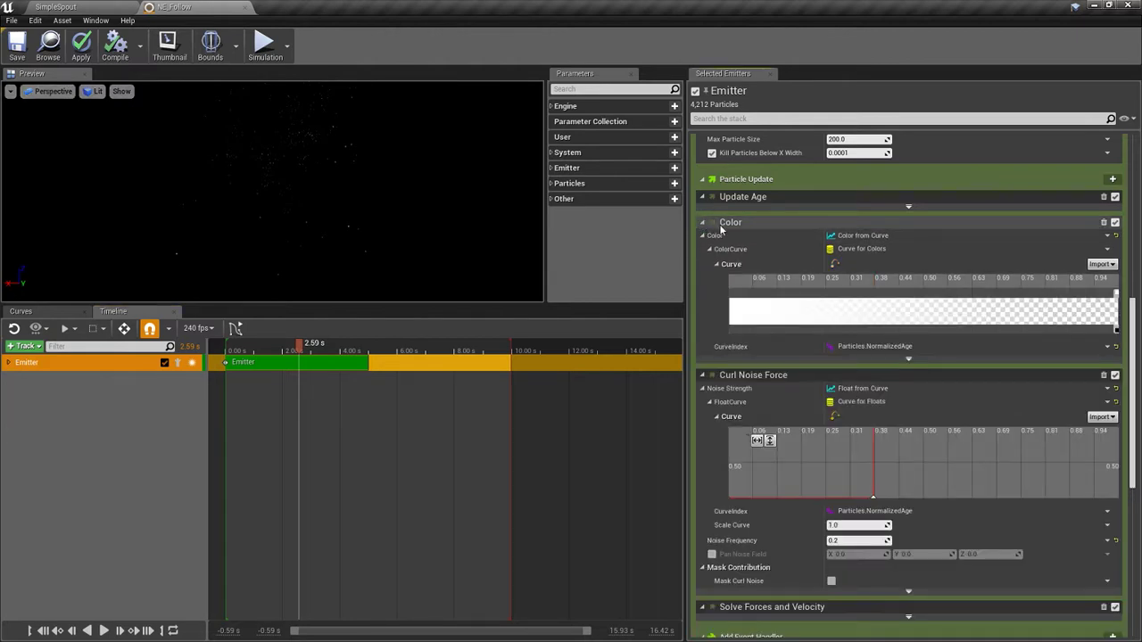
right_click(731, 303)
click(745, 309)
double_click(731, 295)
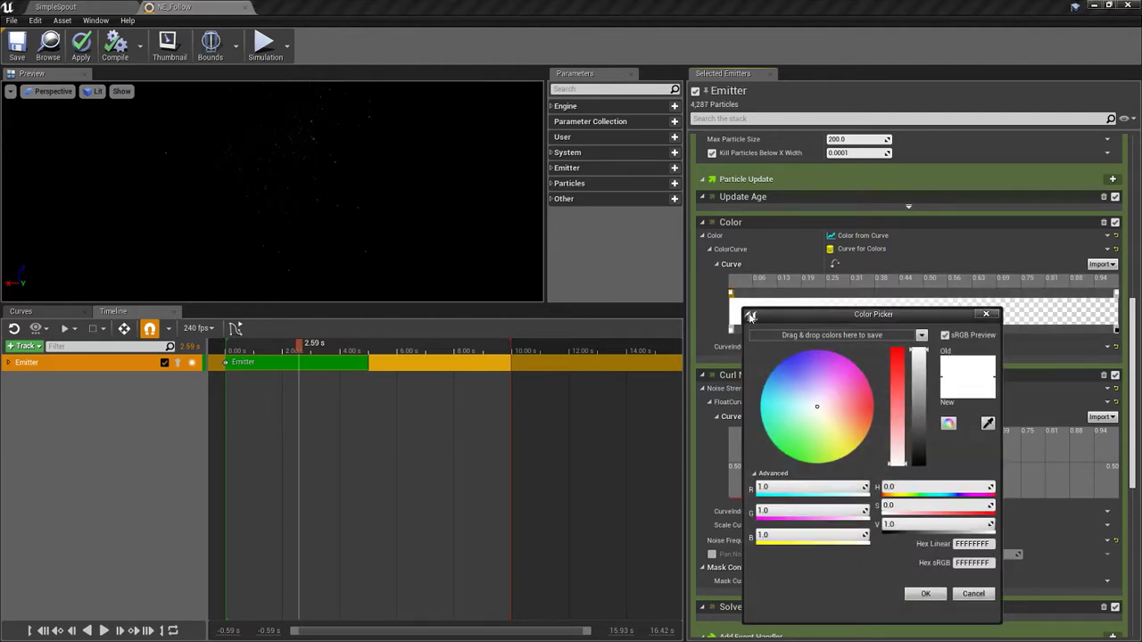
click(763, 403)
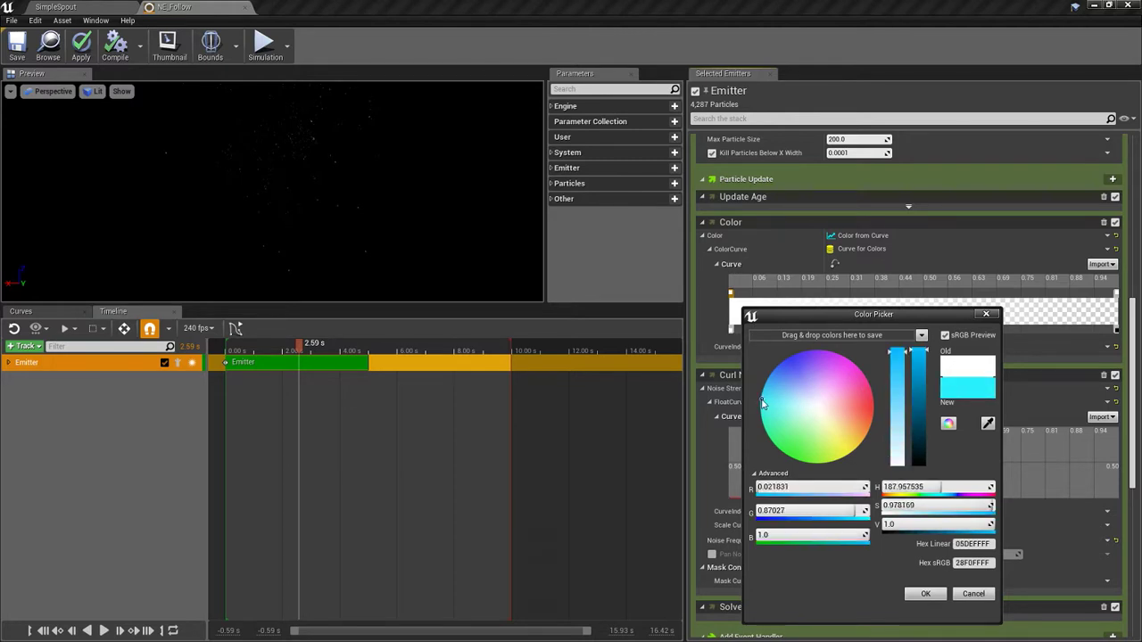
click(925, 595)
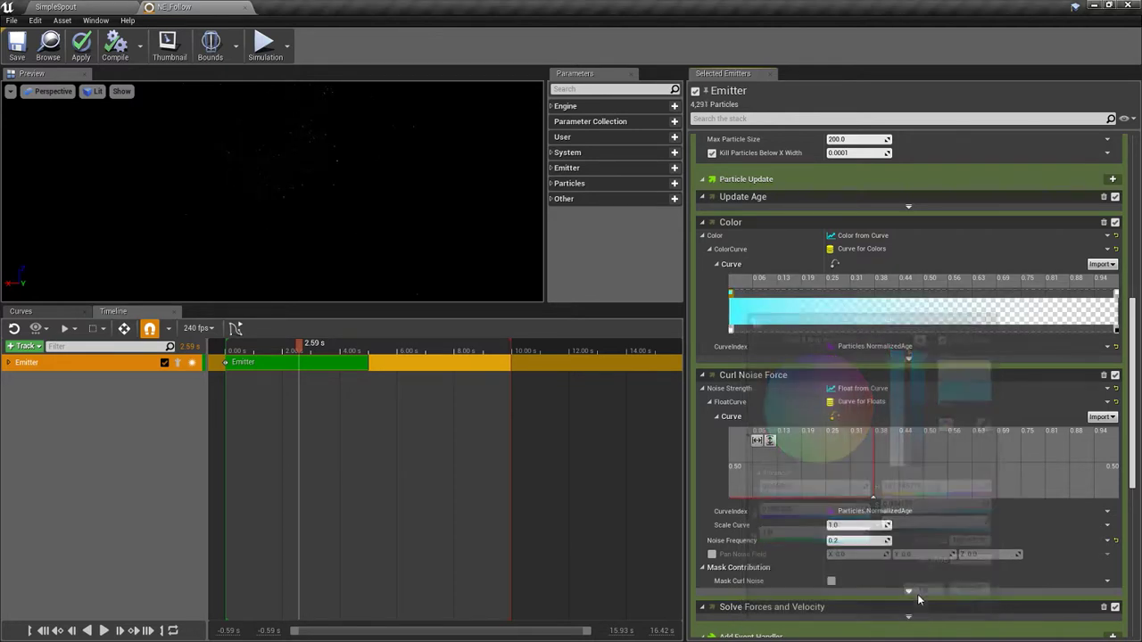
Step: Apply and compile the emitter changes, and replay the simulation from the start of the timeline
click(114, 46)
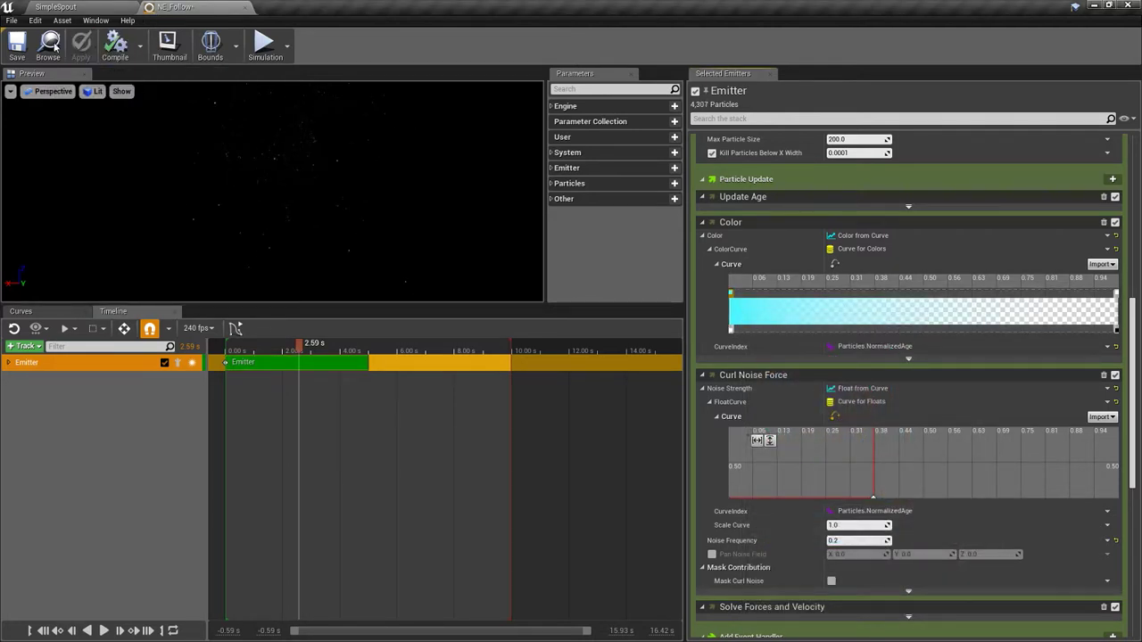
drag(306, 350, 229, 357)
click(102, 631)
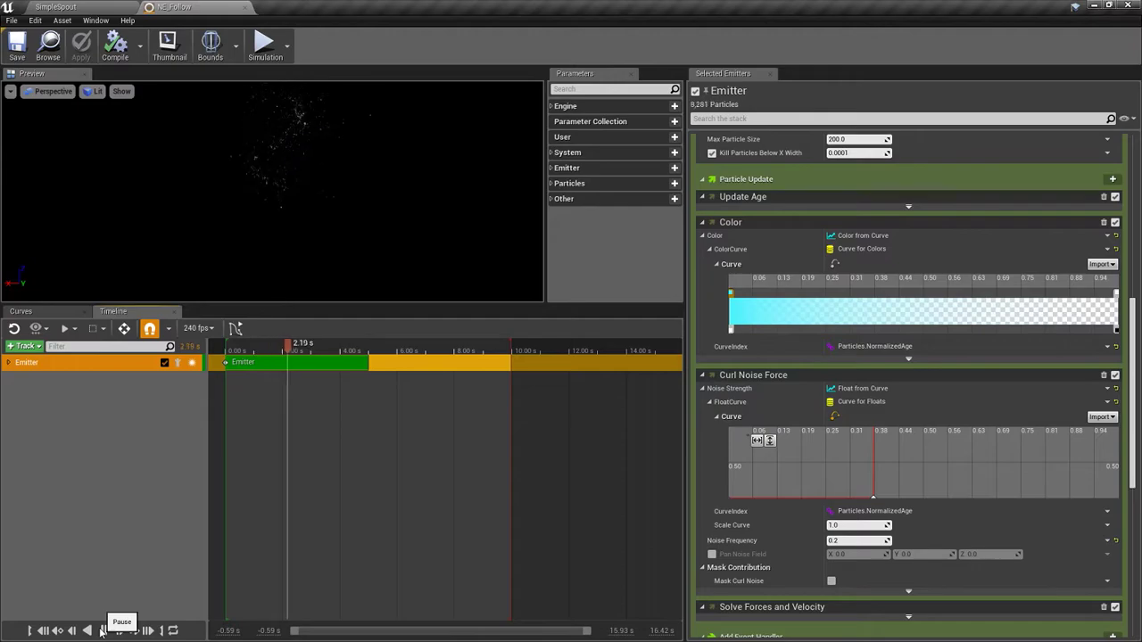
Step: Open the NS_Follow Niagara system, add the existing NE_Follow emitter as a track, save the system and return to the SimpleSpout level
click(99, 6)
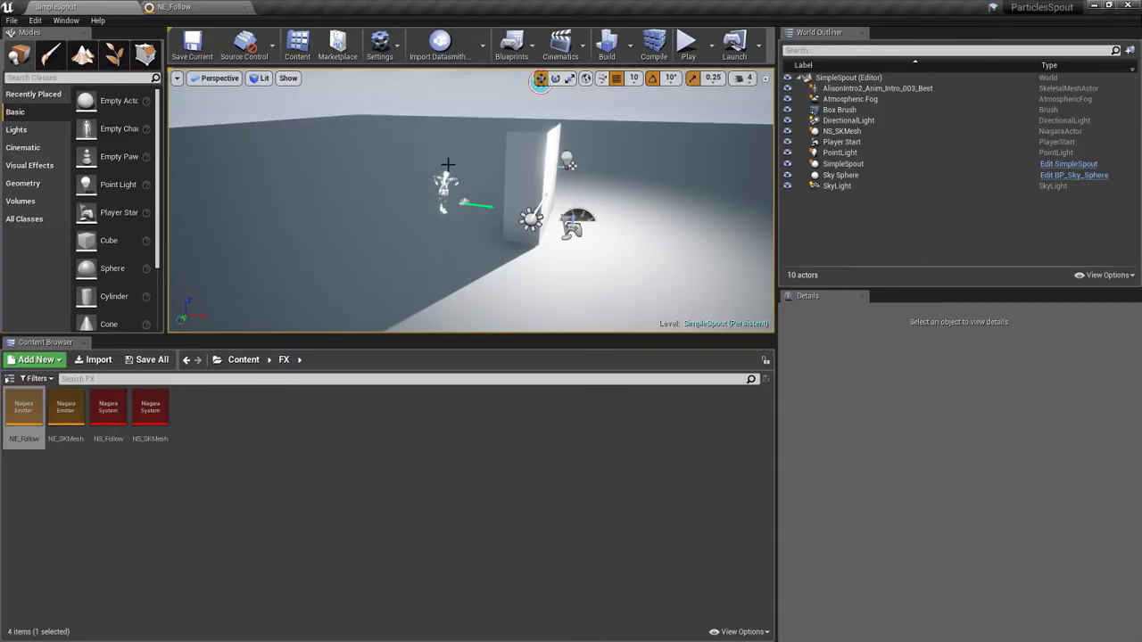
double_click(111, 412)
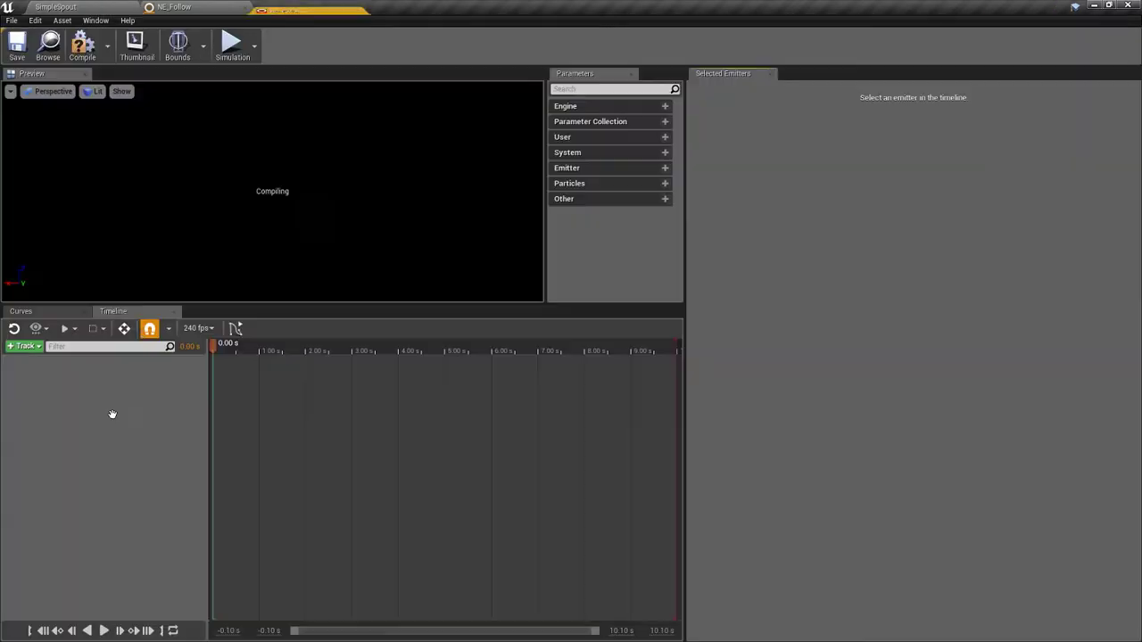
click(24, 345)
mouse_move(34, 358)
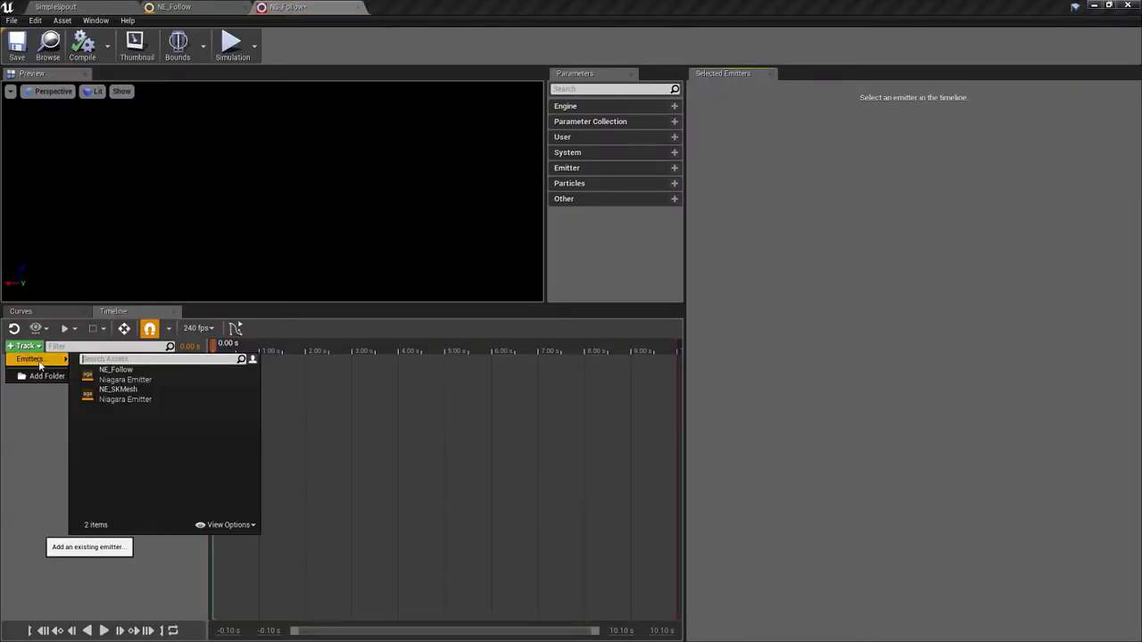
click(156, 379)
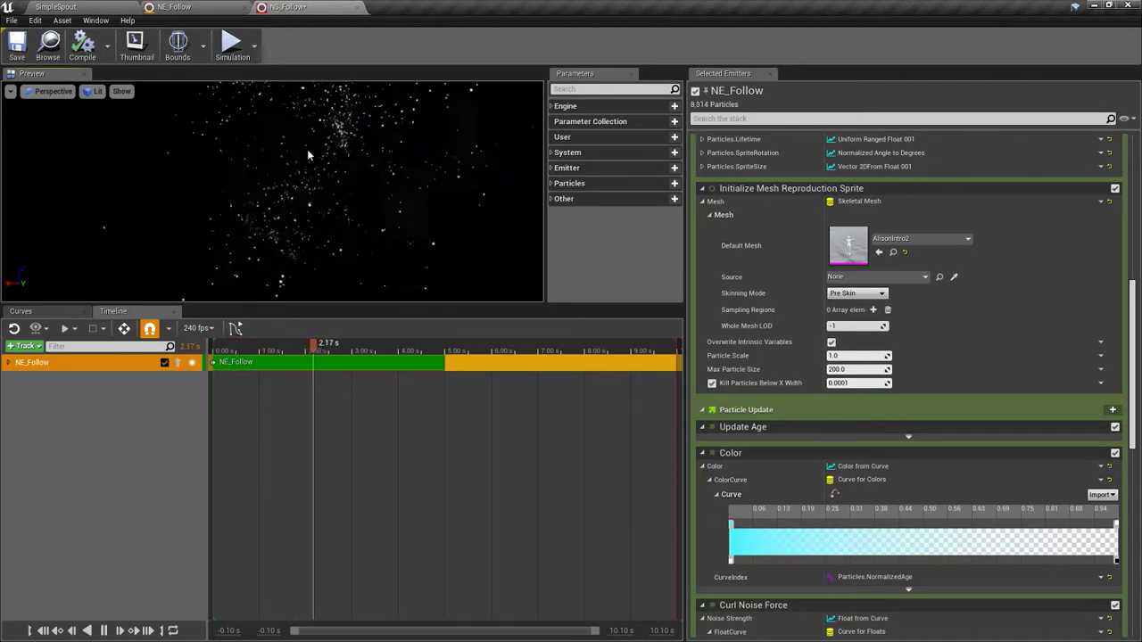
click(17, 44)
click(96, 8)
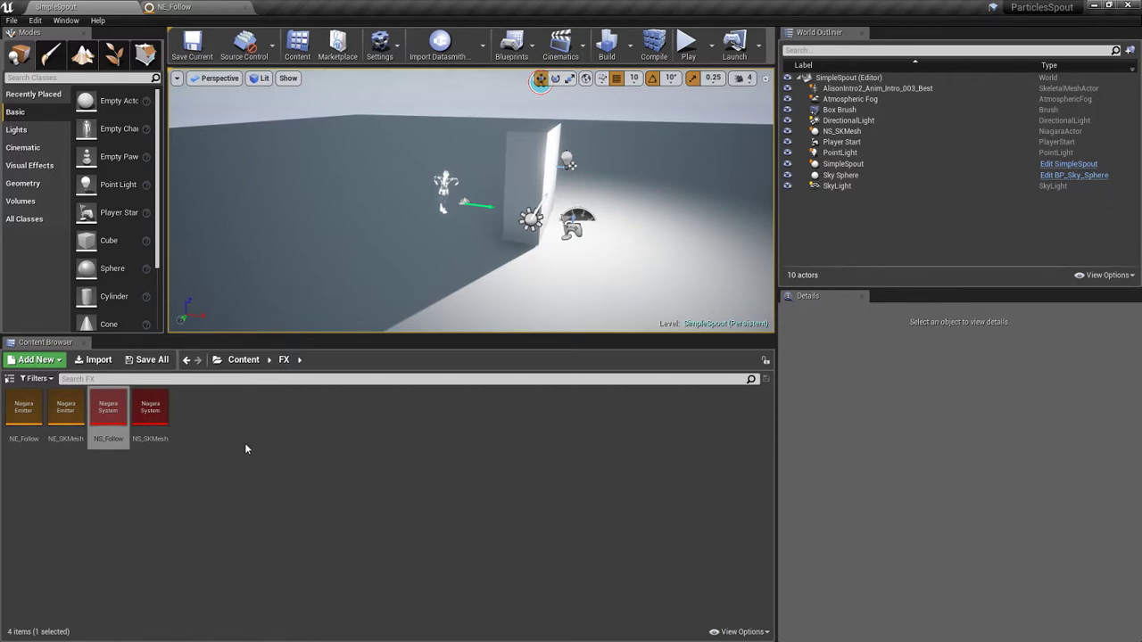
click(200, 6)
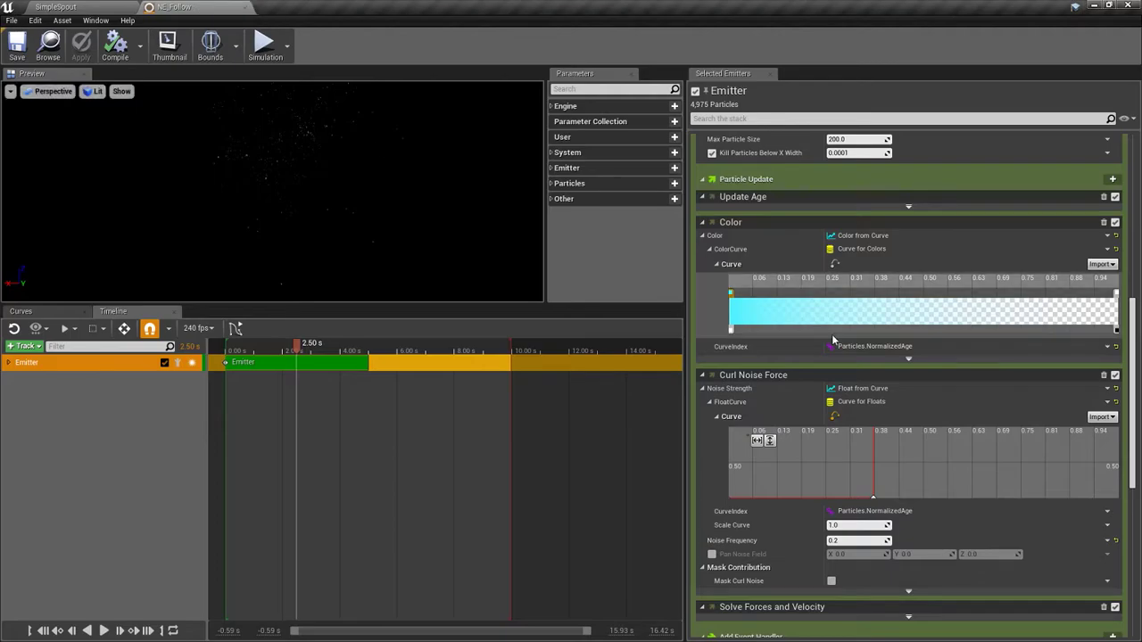
scroll(982, 384, up, 8)
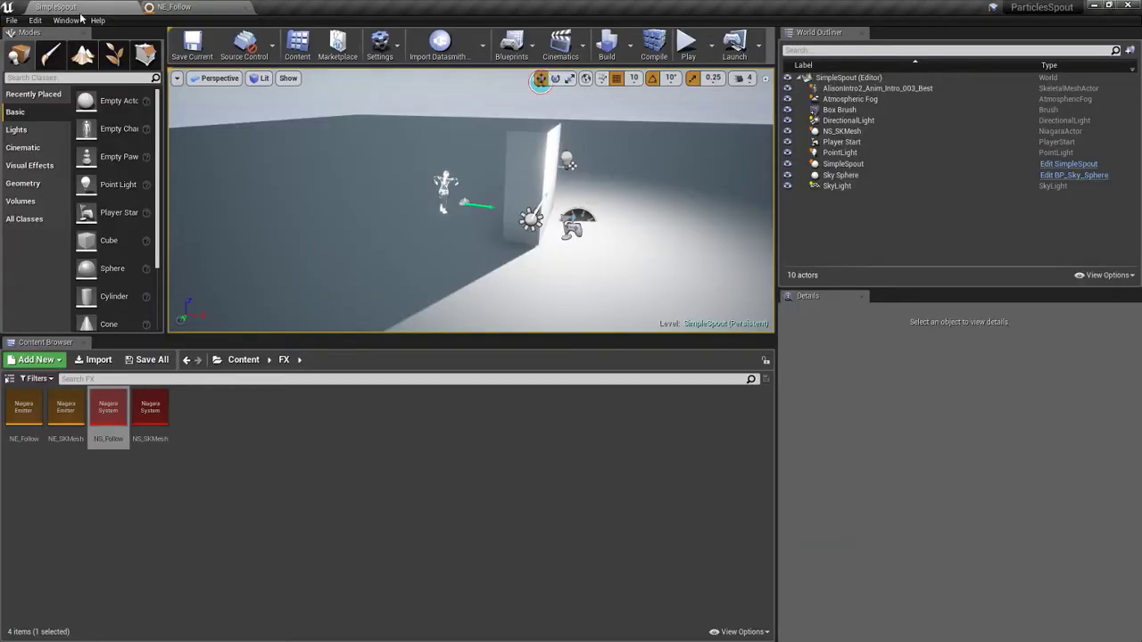
Step: Delete the NS_SKMesh Niagara actor from the SimpleSpout level
click(56, 6)
click(870, 131)
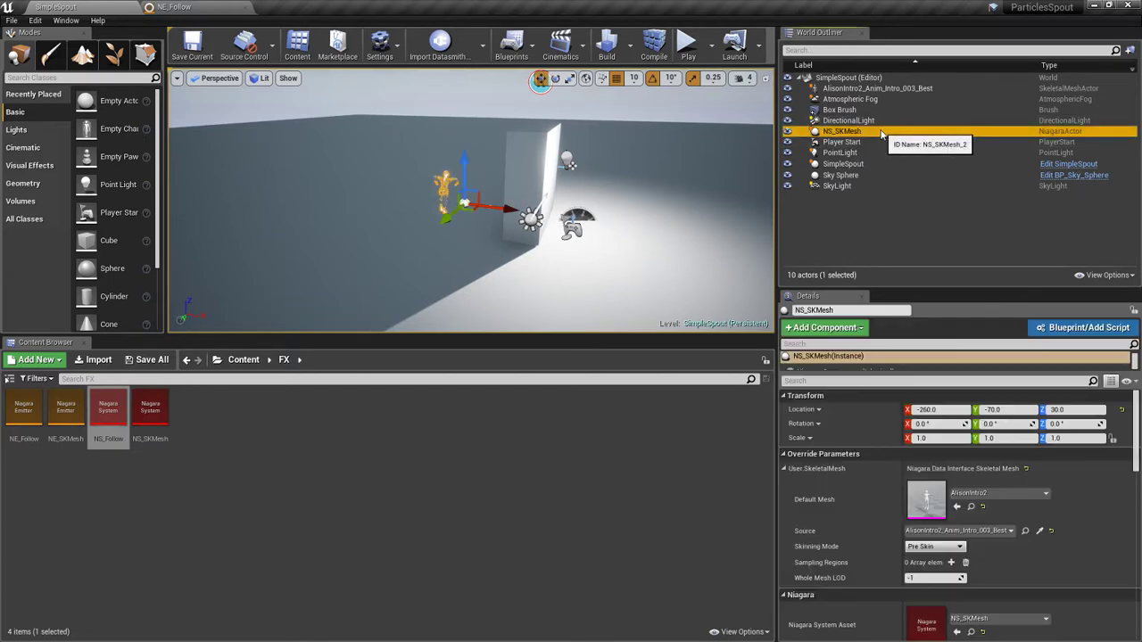
click(1135, 433)
drag(1135, 433, 1135, 471)
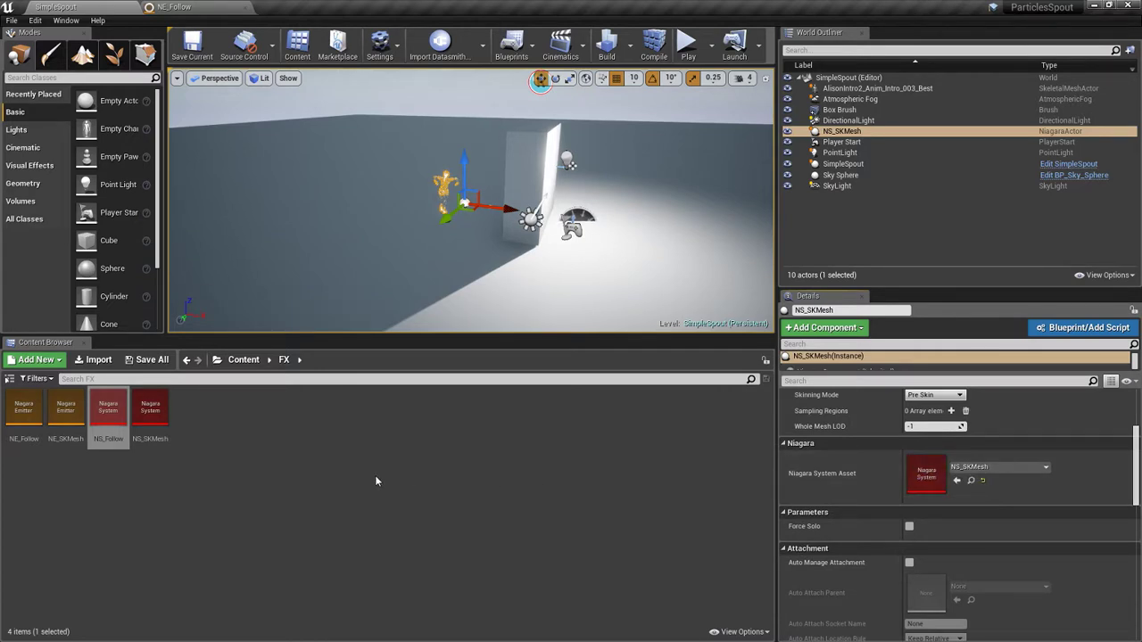
right_click(839, 133)
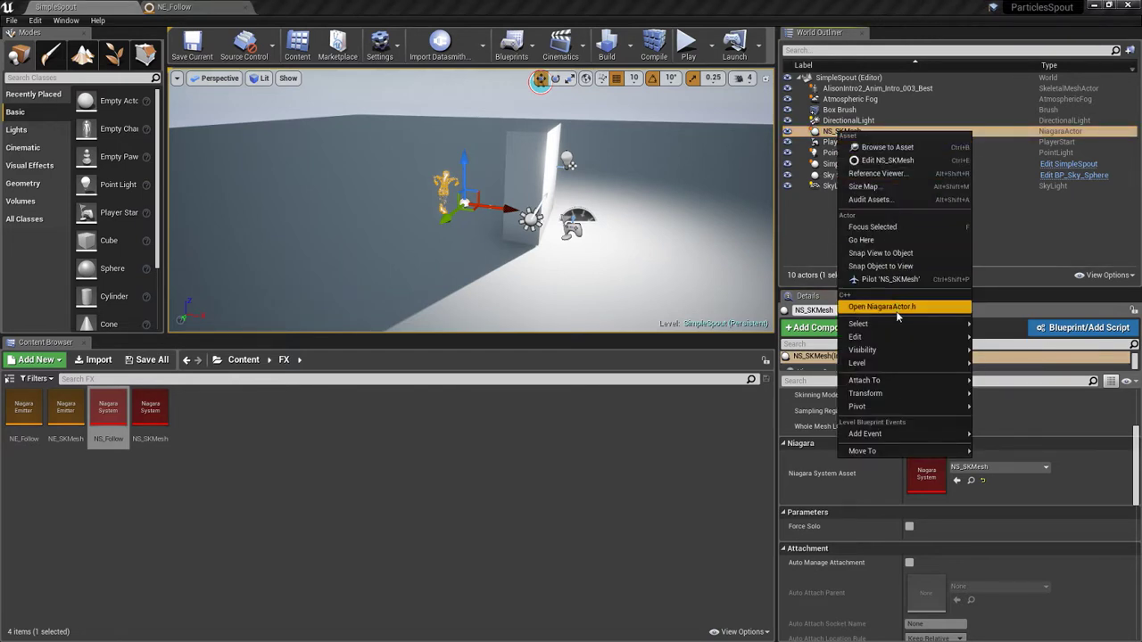
mouse_move(896, 336)
click(1009, 389)
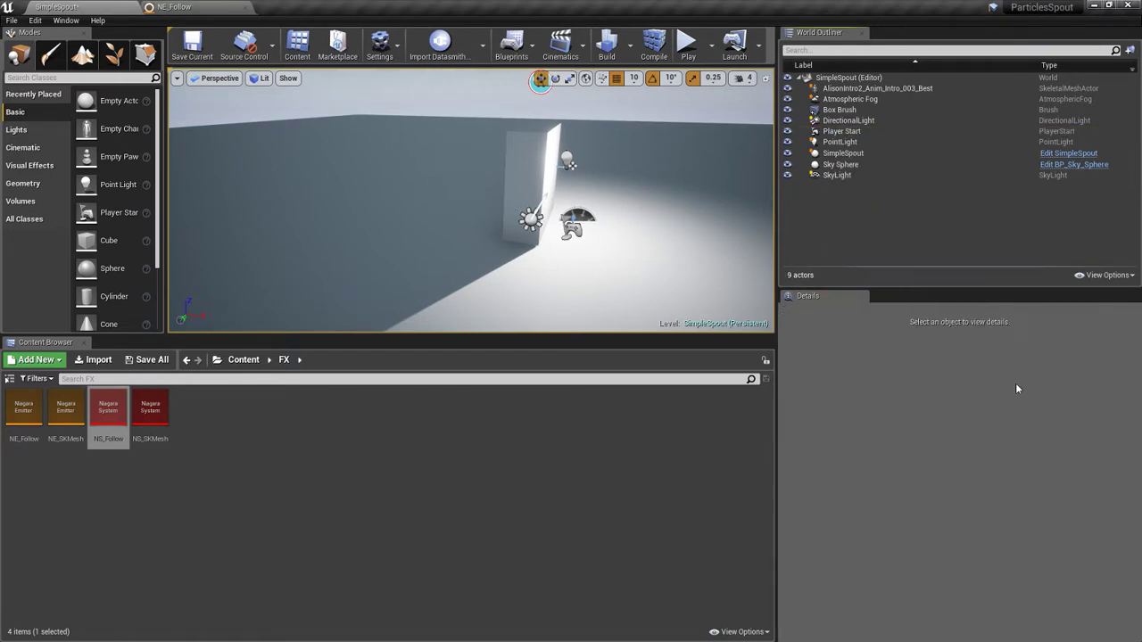
Step: Create a Blueprint class with Actor as parent in the Content folder and name it BP_Particles
click(244, 361)
right_click(420, 451)
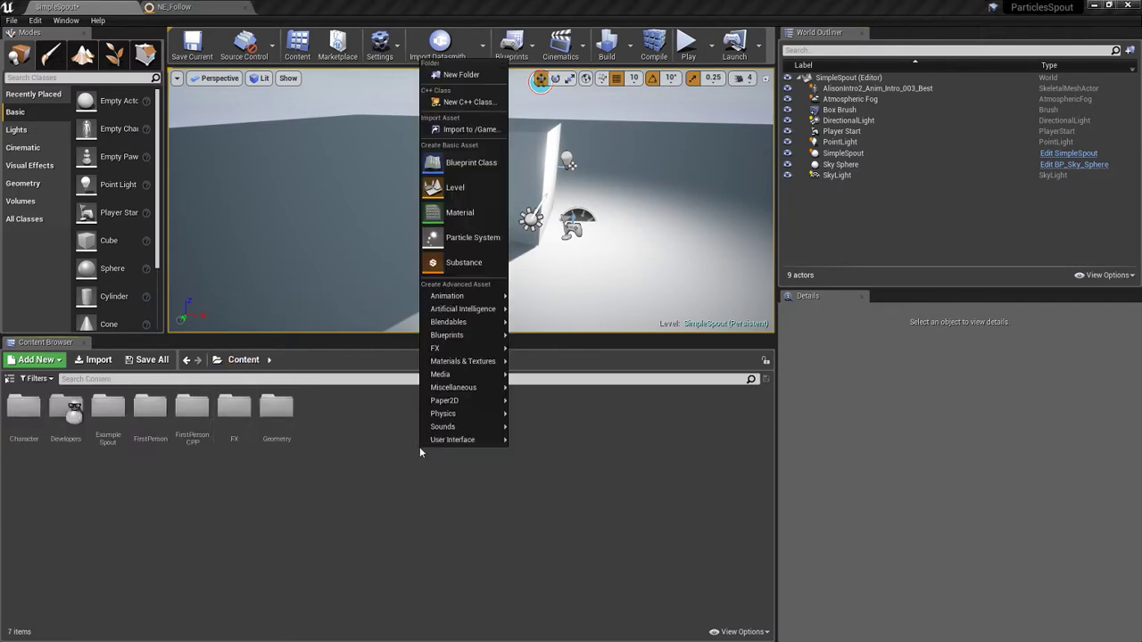
click(451, 162)
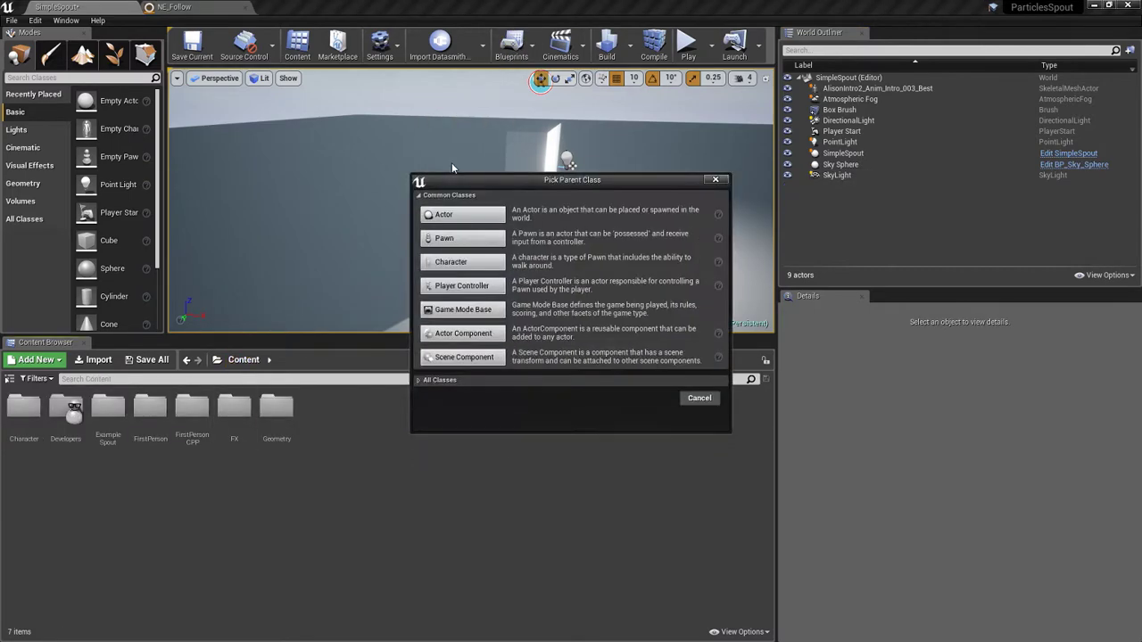
click(462, 214)
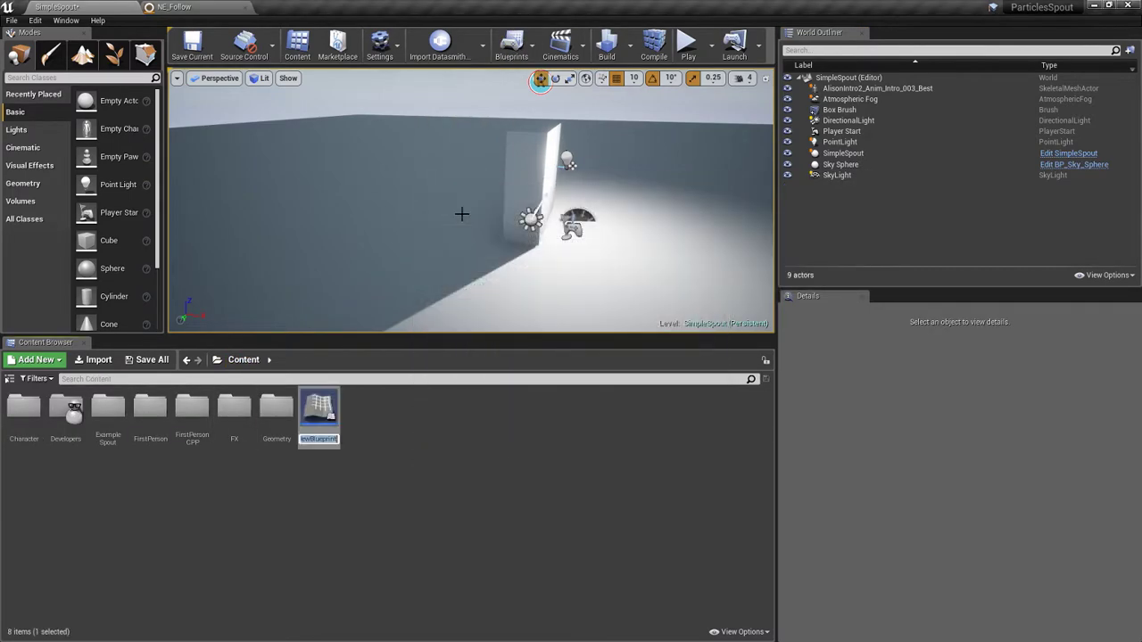
text(BP_Particles)
key(Return)
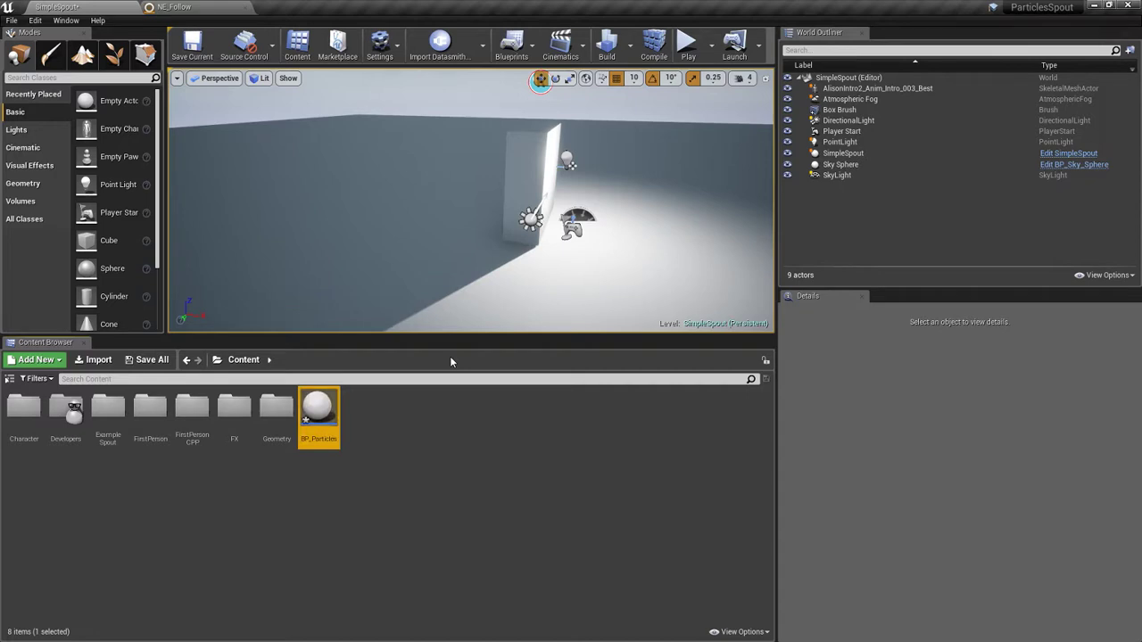
Step: Open BP_Particles and add a Niagara component that uses NS_SKMesh as its Niagara System Asset
double_click(310, 409)
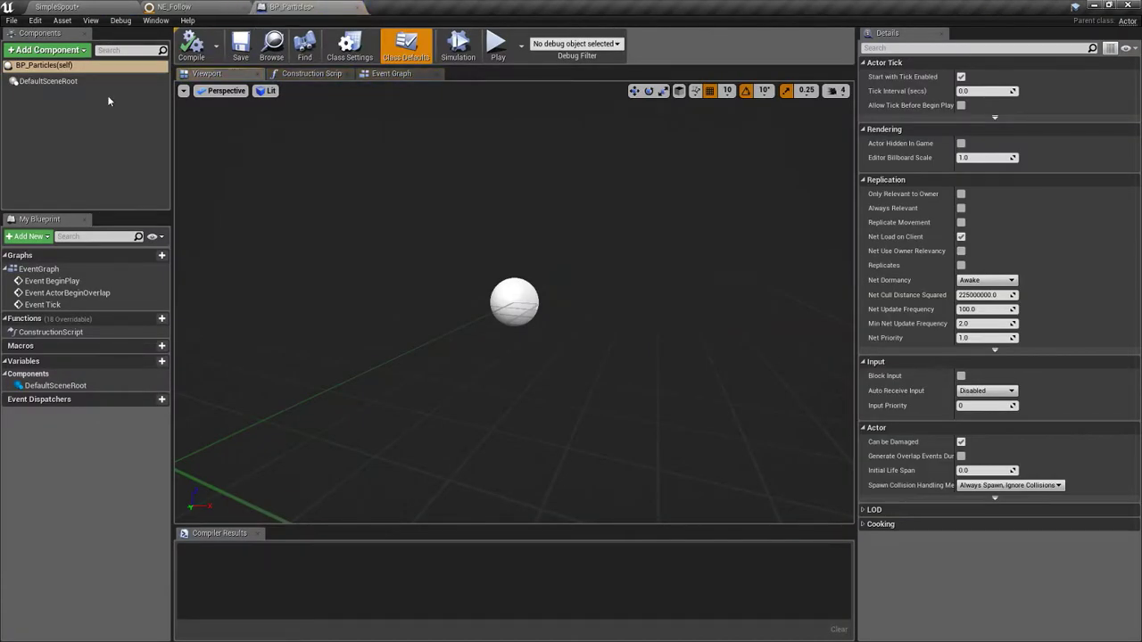
click(42, 50)
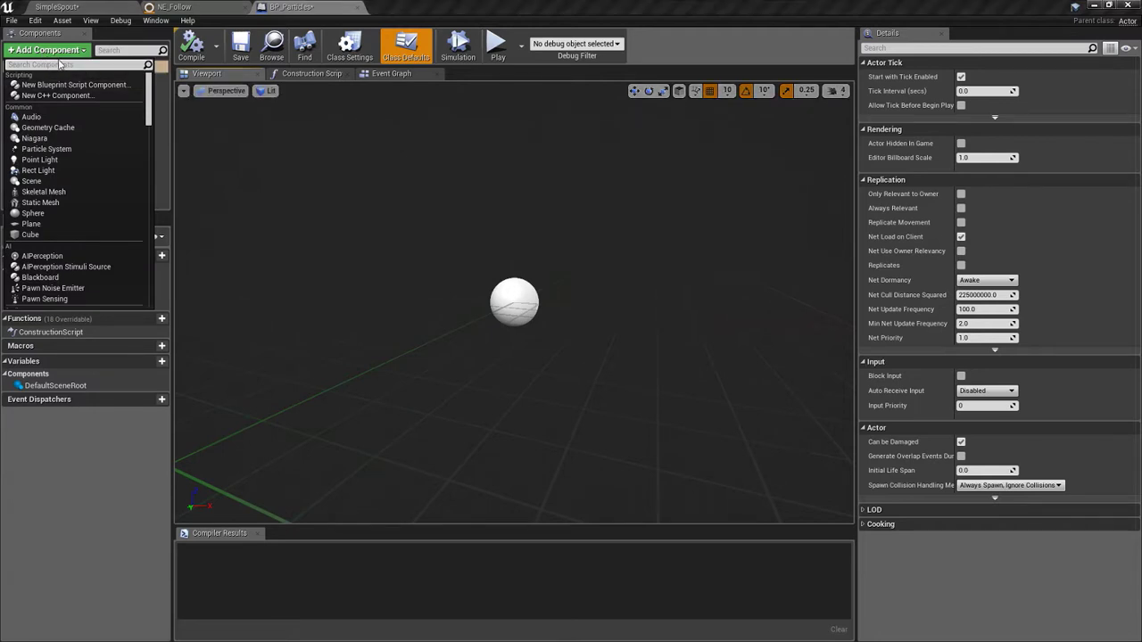
text(nia)
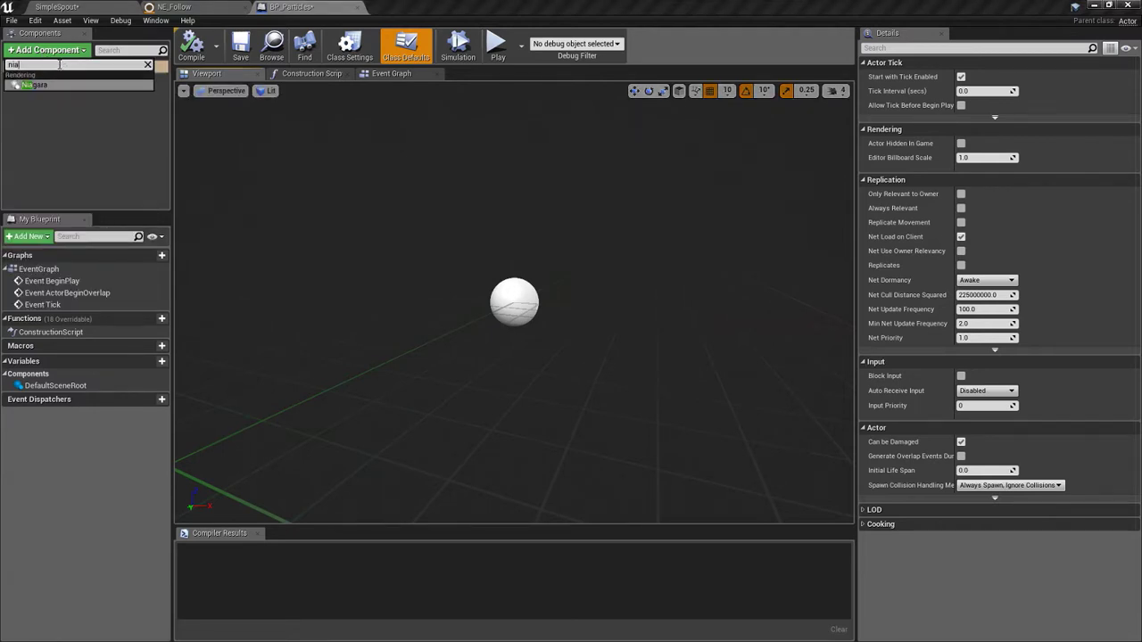
click(36, 85)
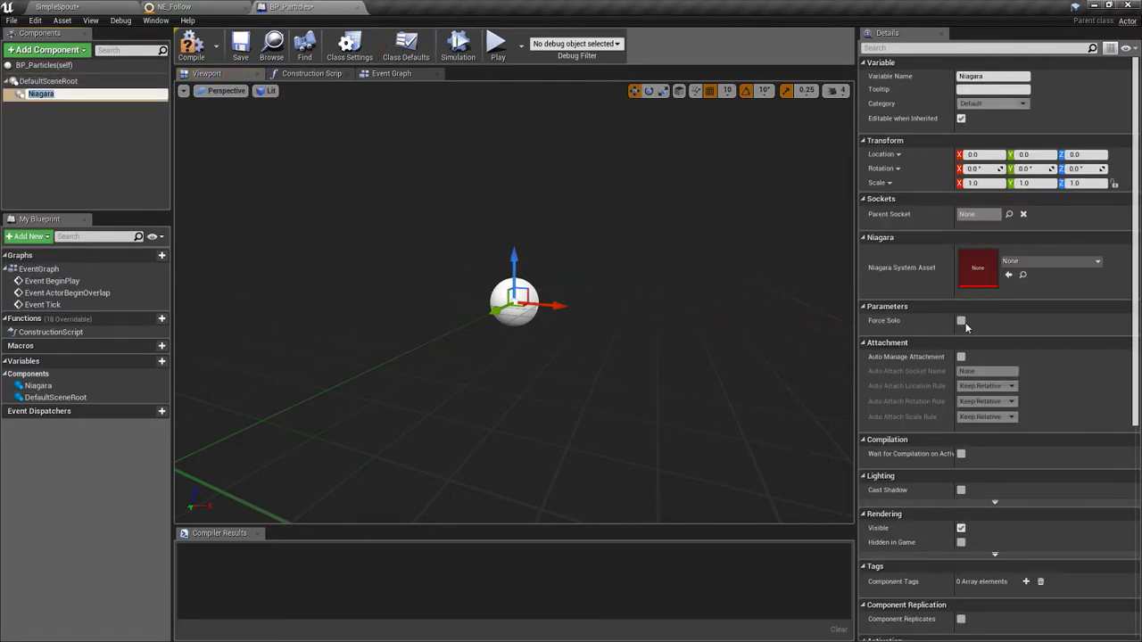
click(1031, 264)
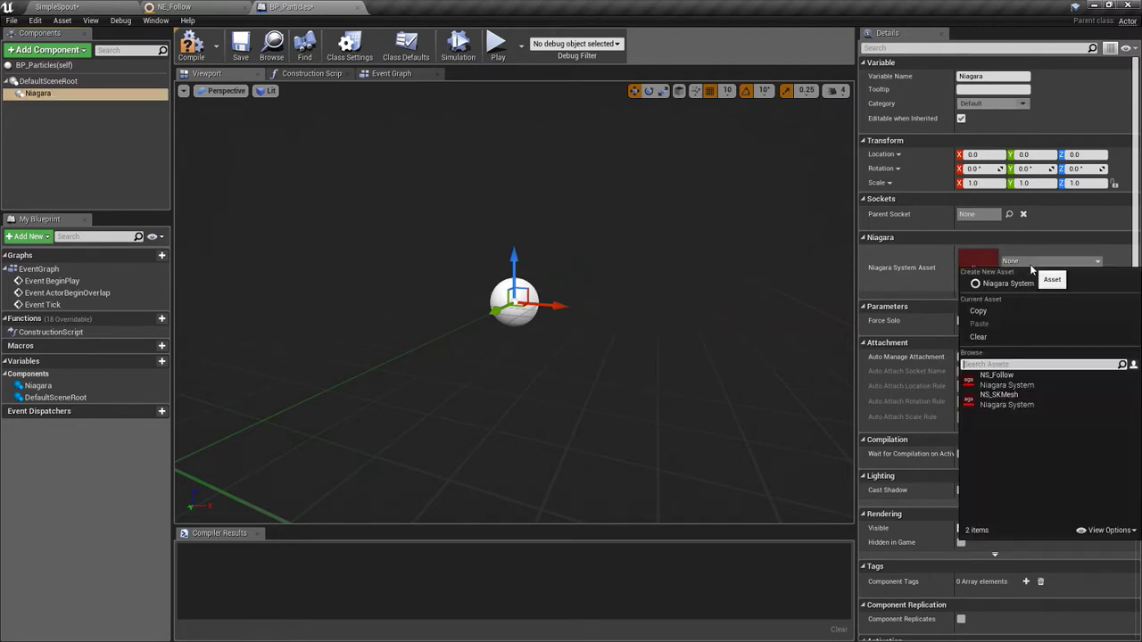
click(1010, 401)
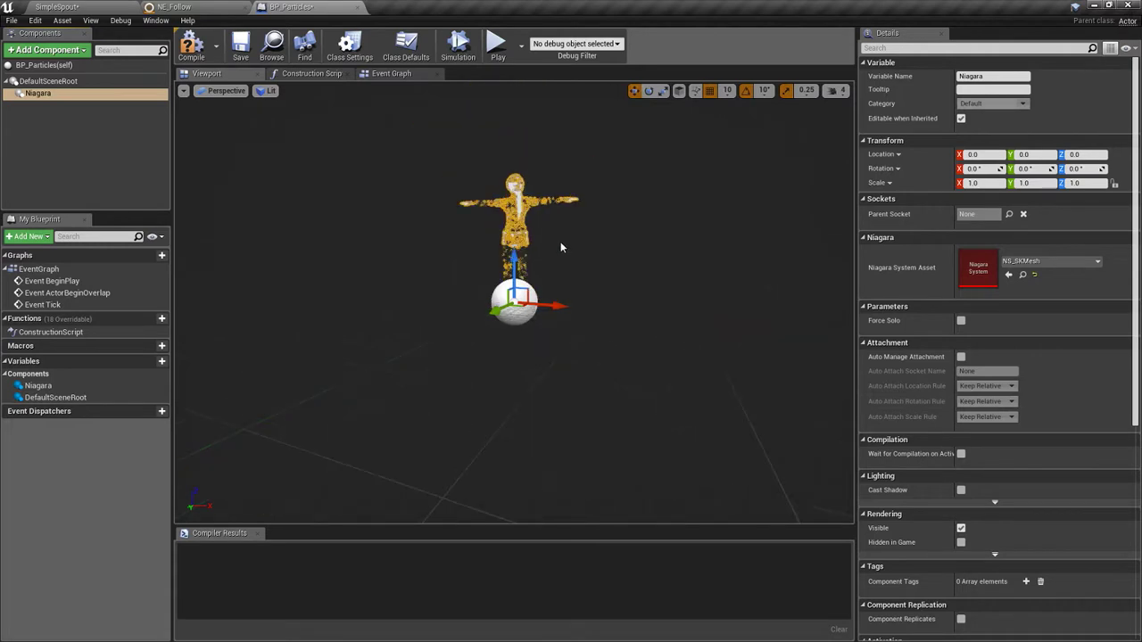
right_drag(570, 240, 611, 216)
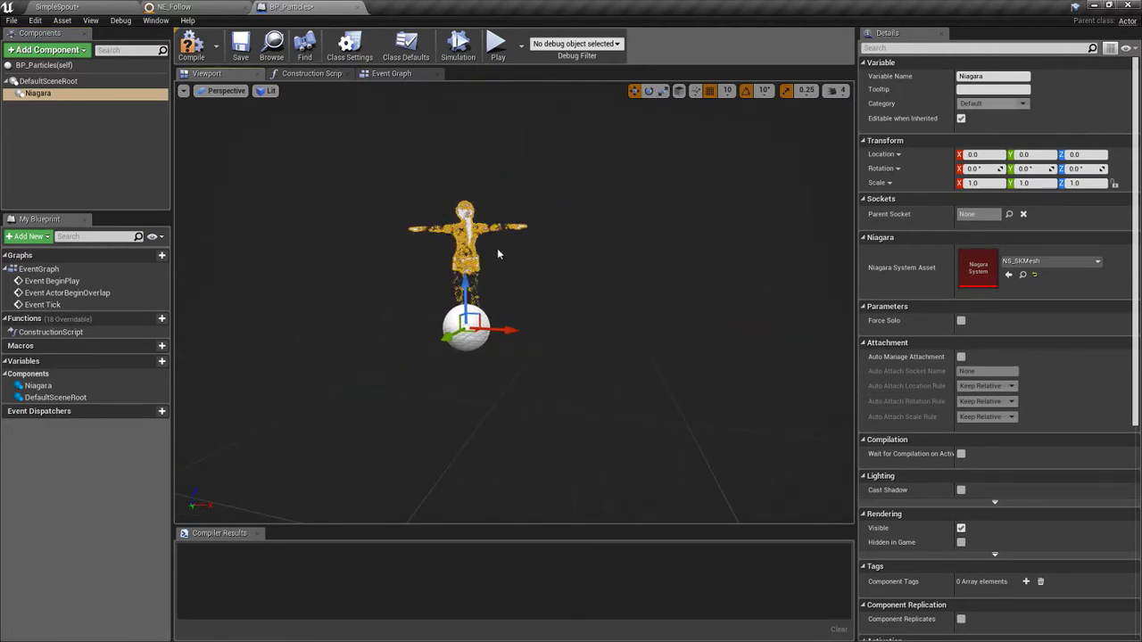
Step: Add a Skeletal Mesh component to BP_Particles and attach it directly to DefaultSceneRoot instead of the Niagara component
click(46, 50)
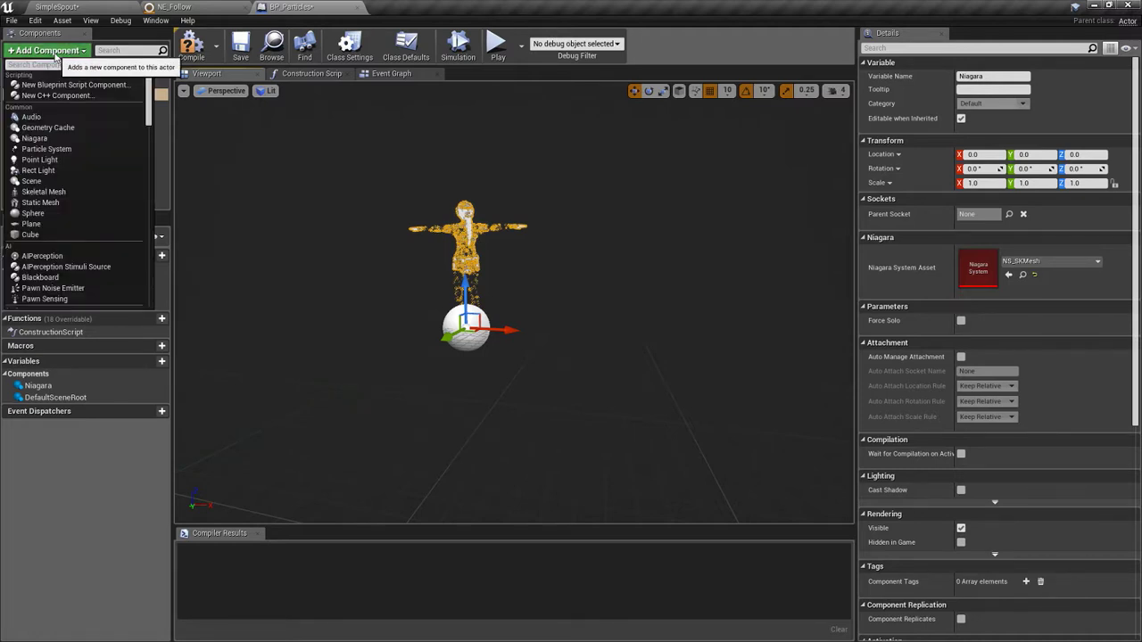
text(skel)
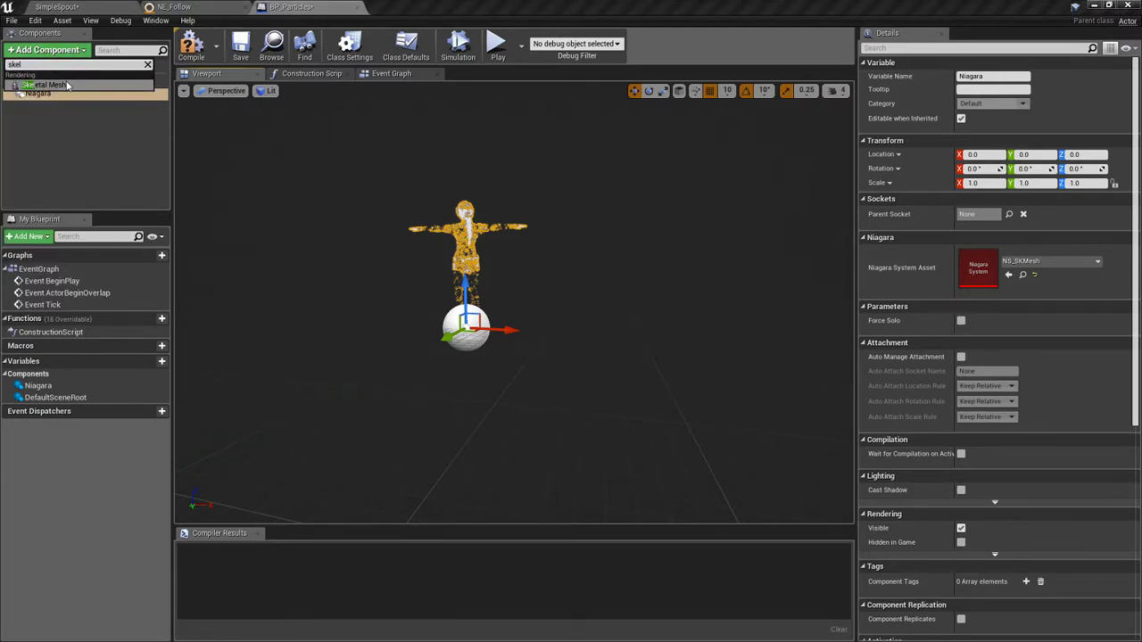
click(67, 85)
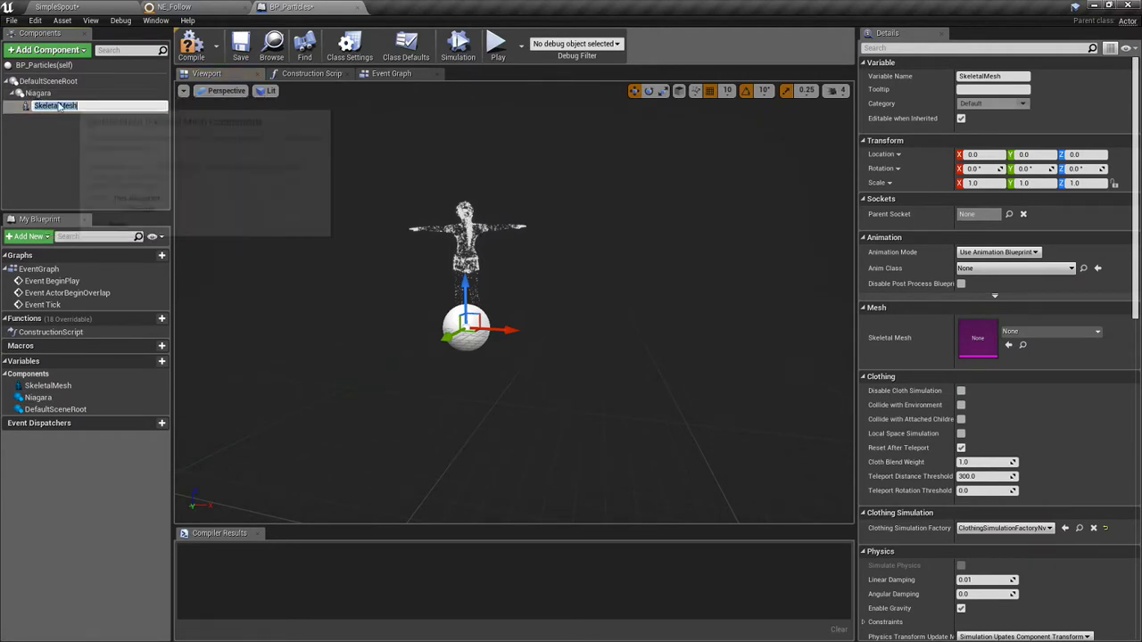
click(39, 114)
drag(46, 105, 21, 84)
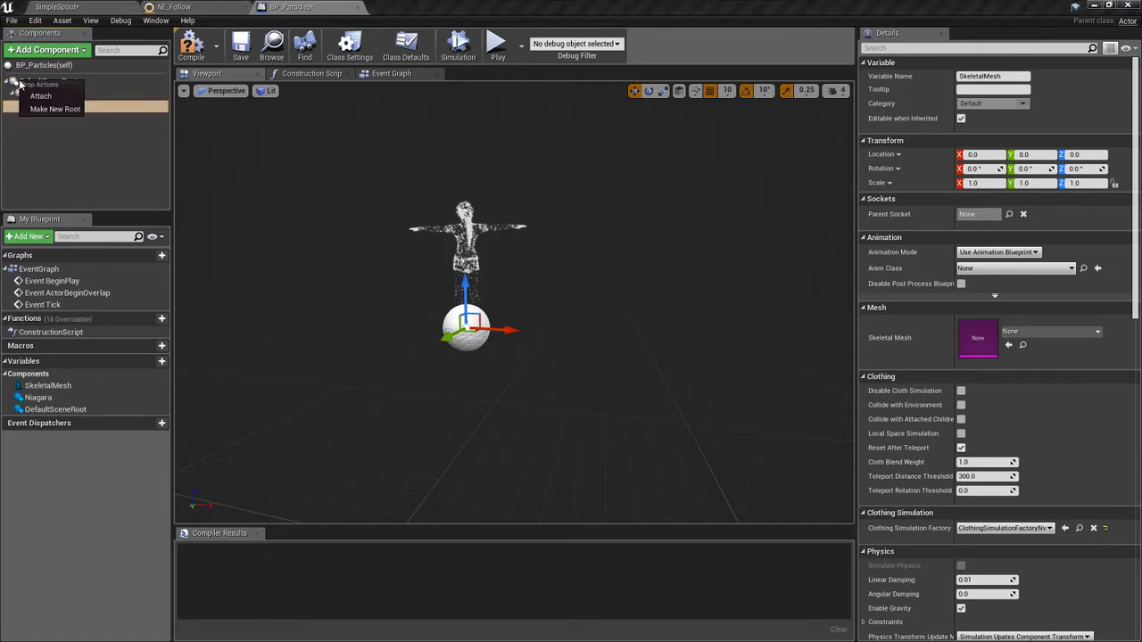
click(53, 101)
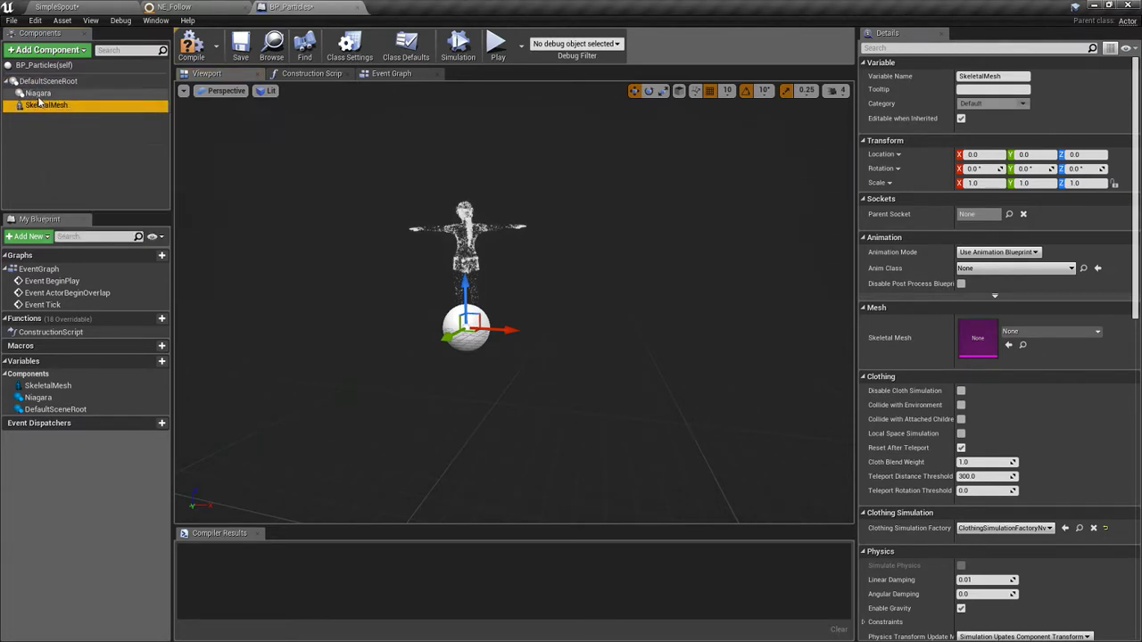
Step: Delete the three default event nodes from the Event Graph of BP_Particles
click(393, 73)
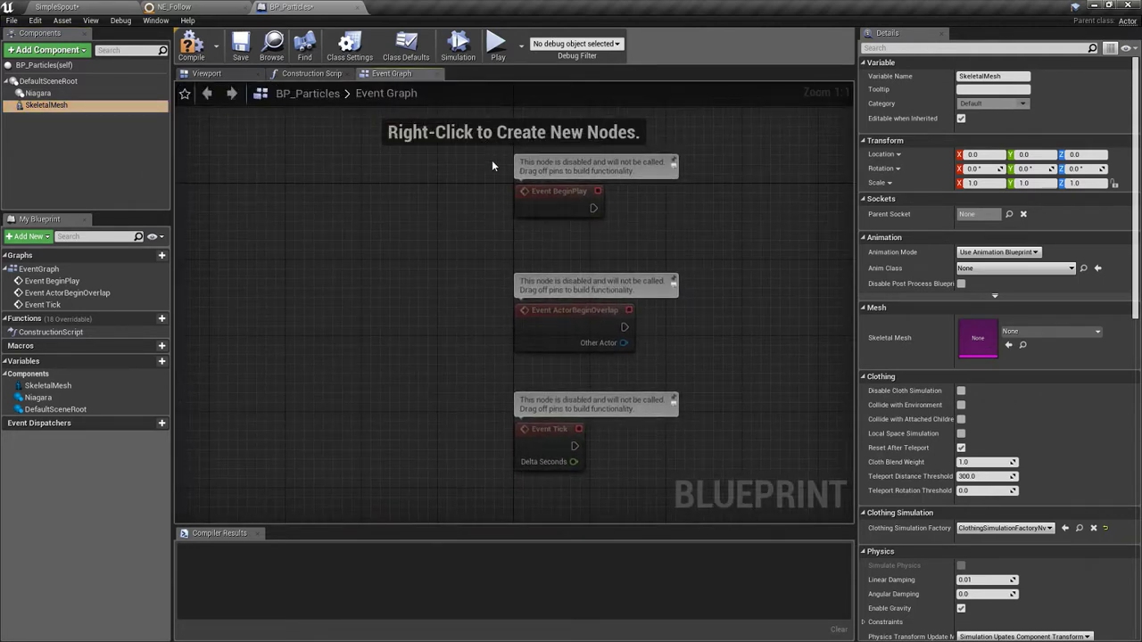
drag(492, 160, 671, 492)
key(Delete)
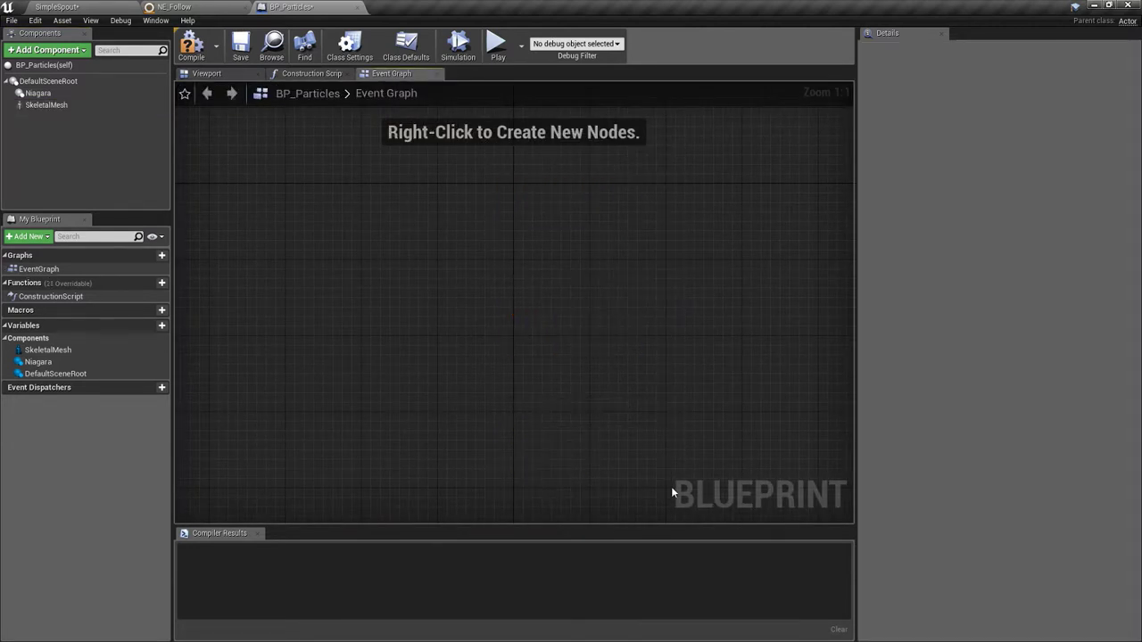
Step: Place a Niagara component reference in the Event Graph and connect it to a new Spawn System Attached node's Attach to Component input
drag(38, 93, 386, 286)
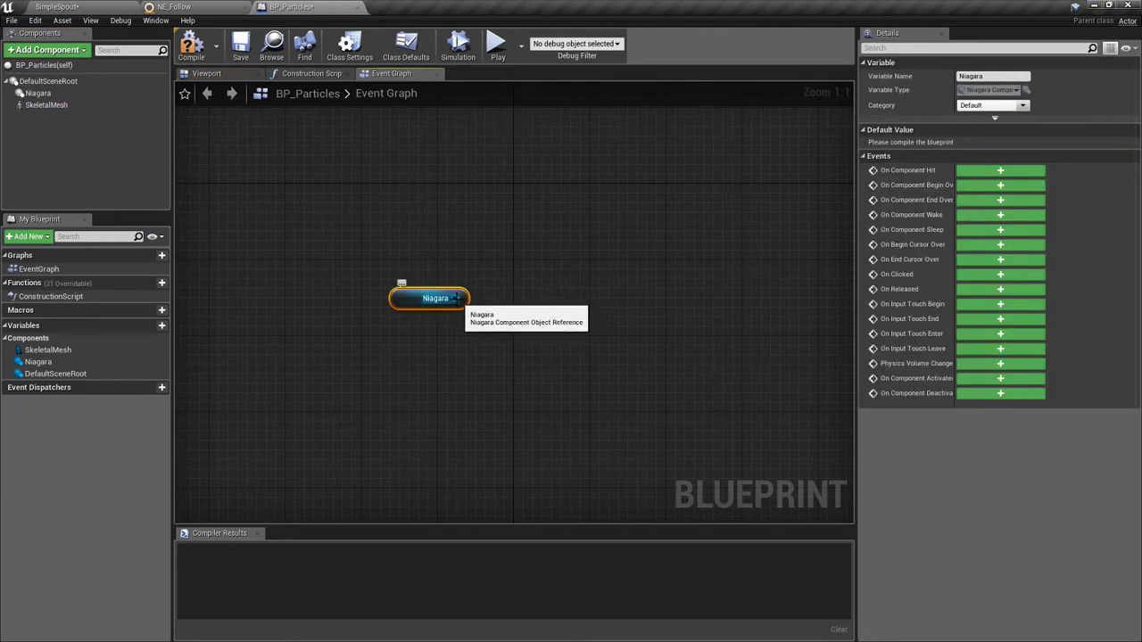
right_drag(460, 306, 426, 308)
drag(426, 309, 479, 265)
text(spawn)
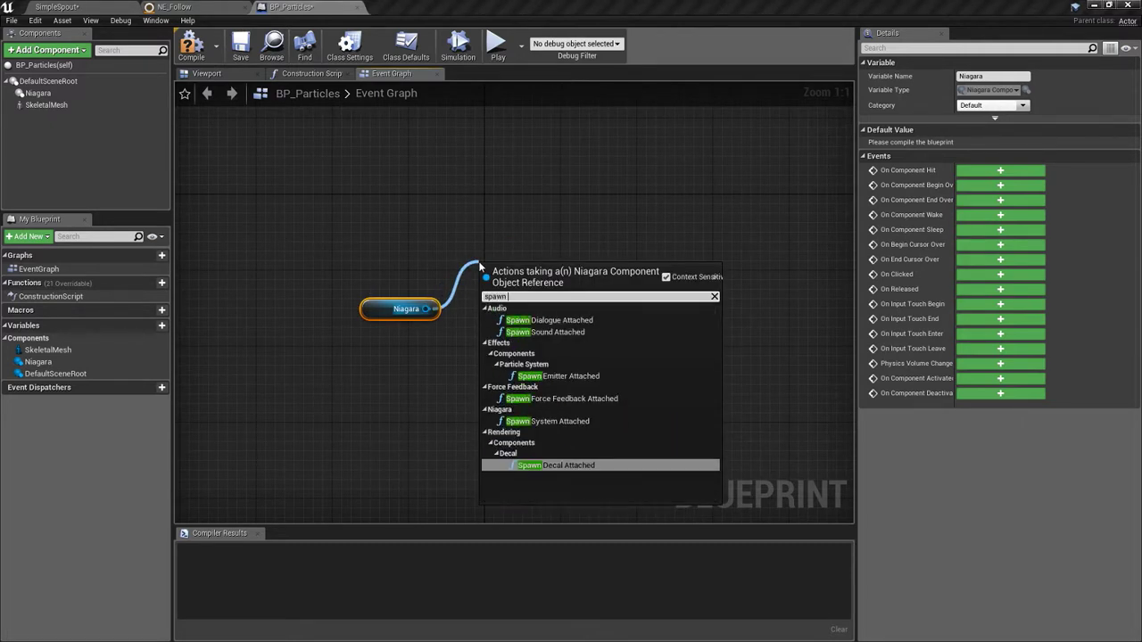
click(548, 421)
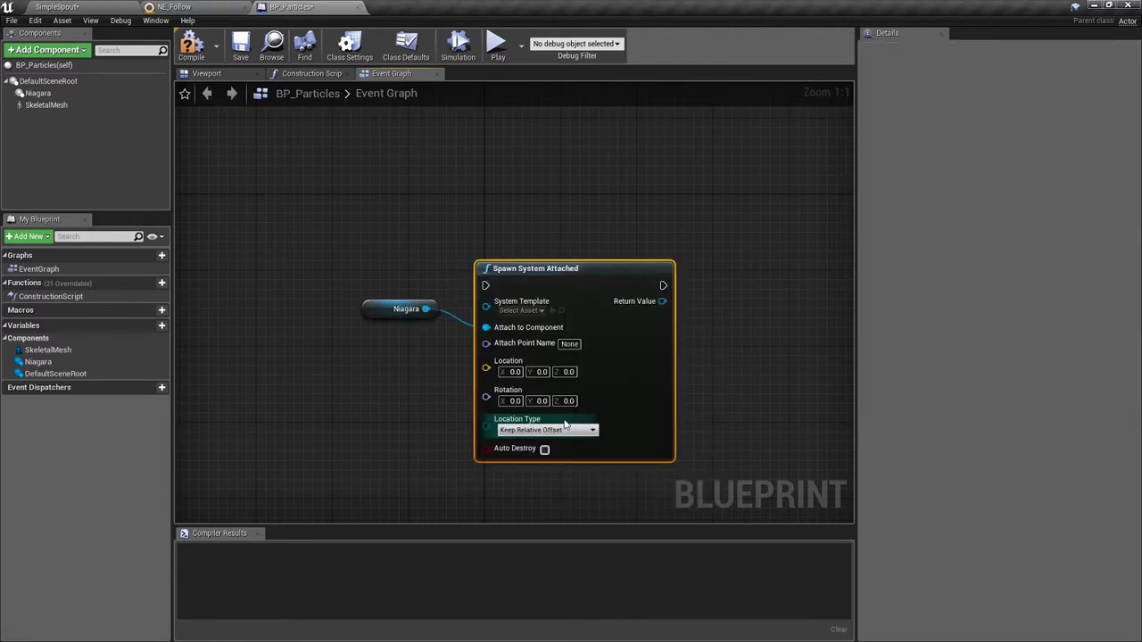
drag(529, 275, 529, 257)
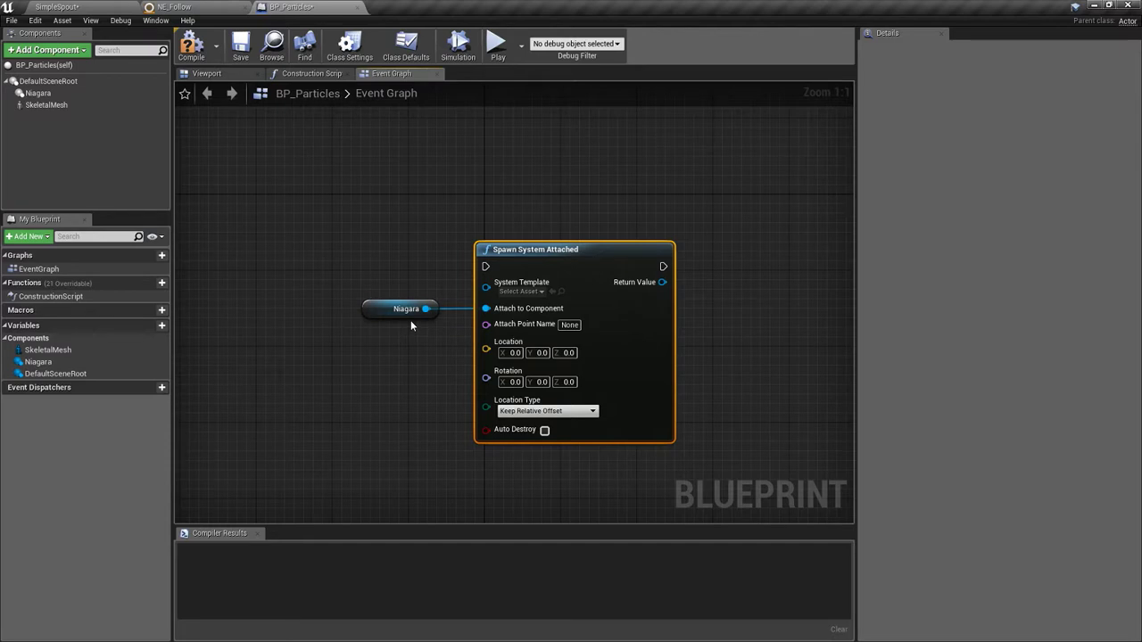
drag(499, 250, 490, 231)
Step: Set the Spawn System Attached node's System Template to NS_Follow and shift the node slightly away from the Niagara reference
click(531, 273)
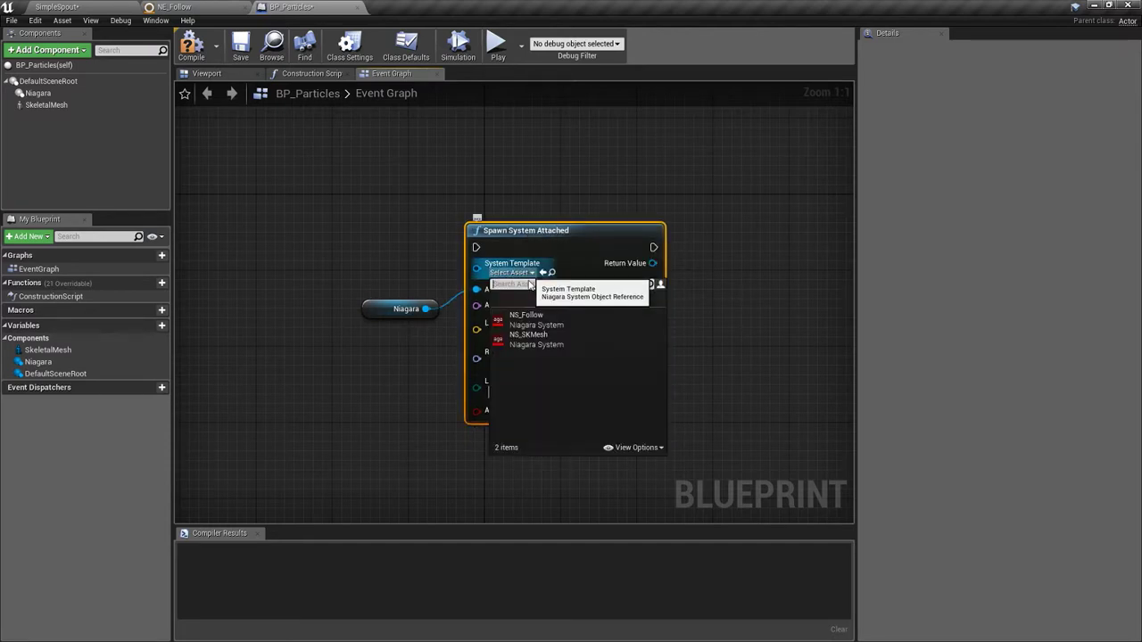
click(526, 318)
drag(551, 234, 570, 234)
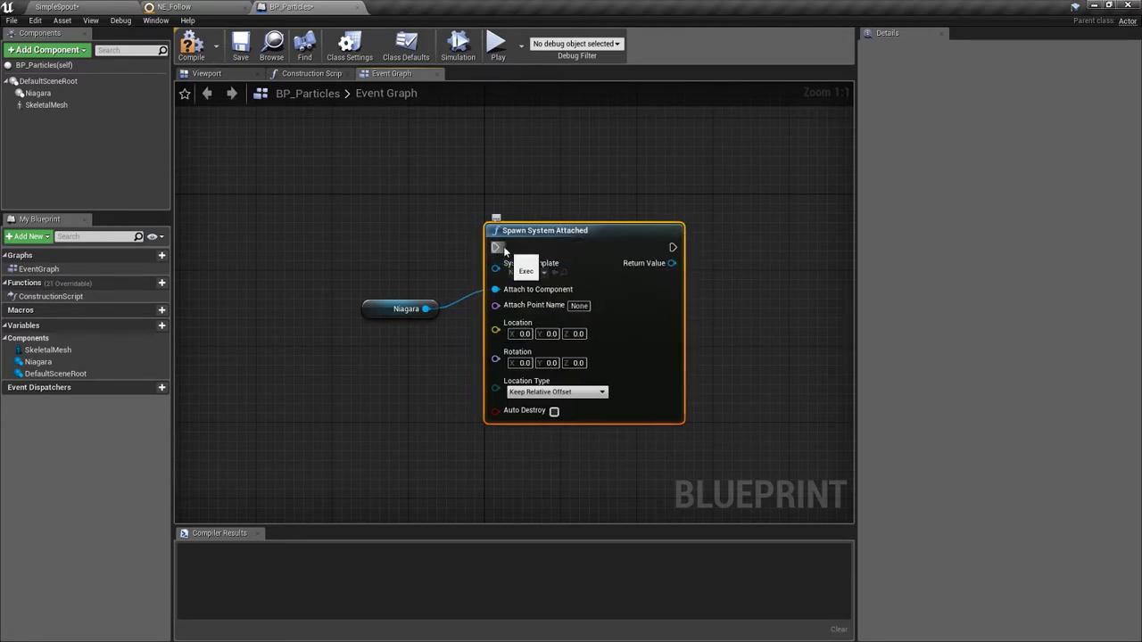
Step: Add a keyboard P event and connect its Pressed output to the execution input of Spawn System Attached
right_click(304, 195)
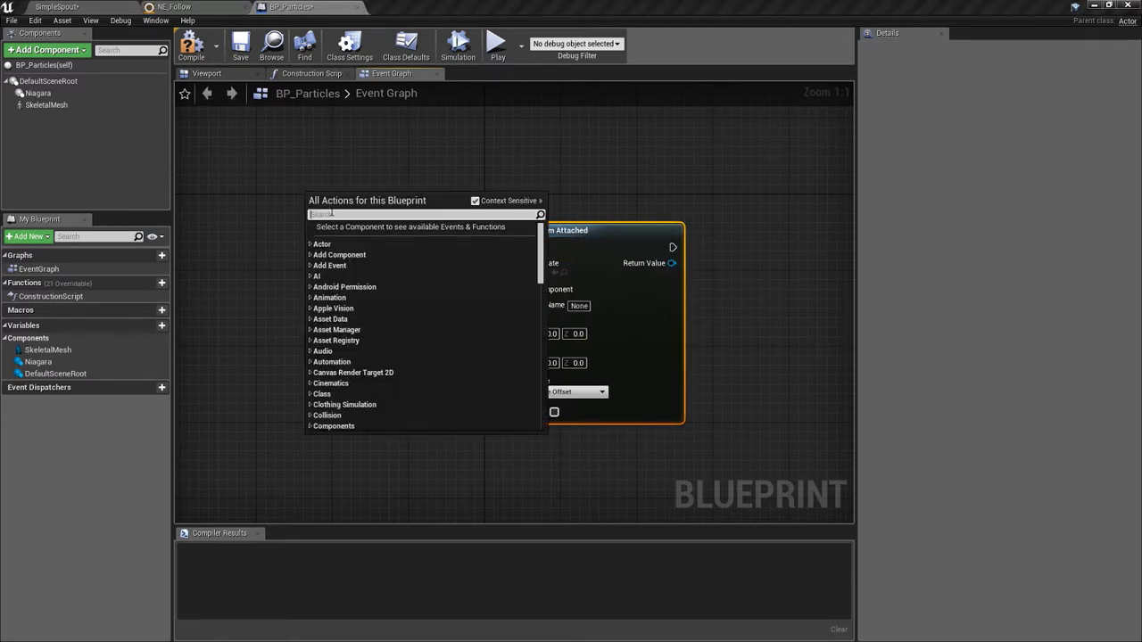
text(key)
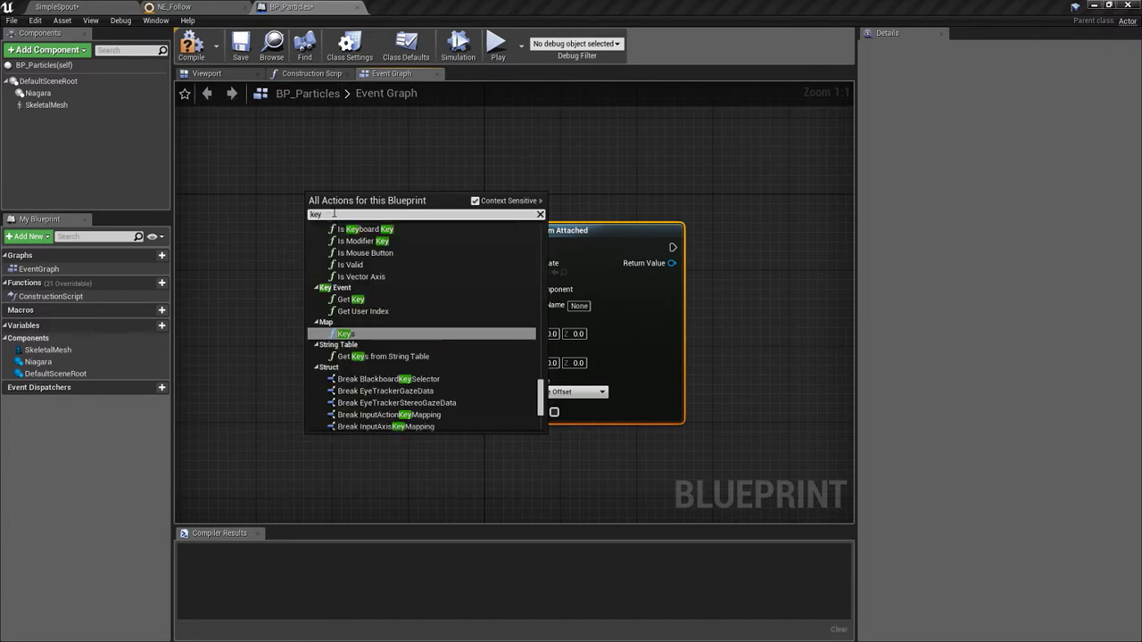
text(board p)
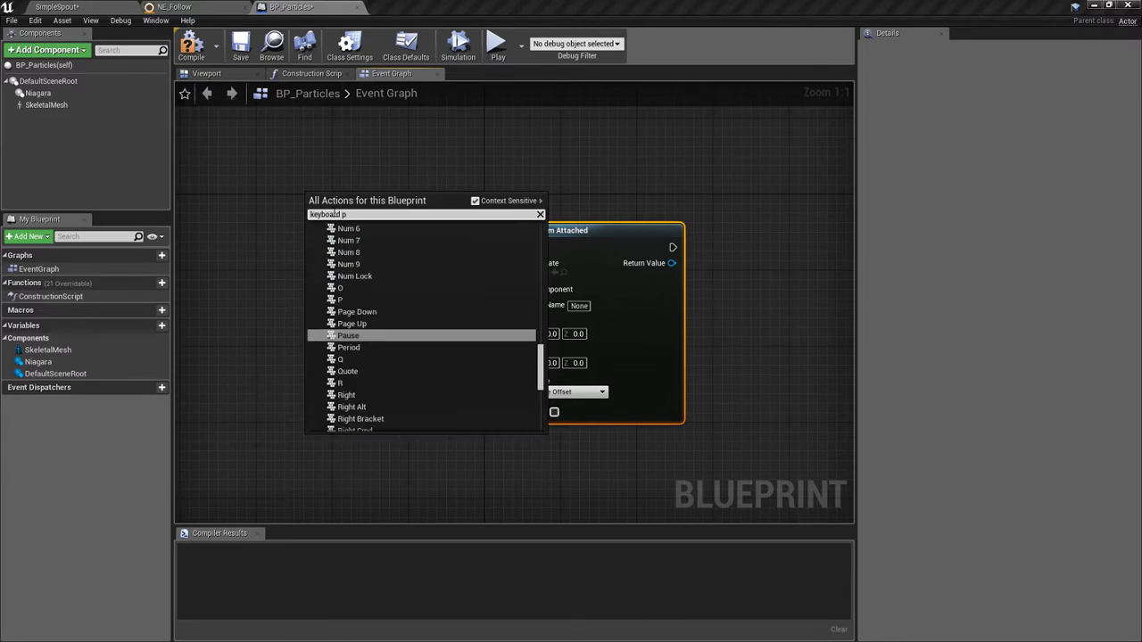
click(352, 299)
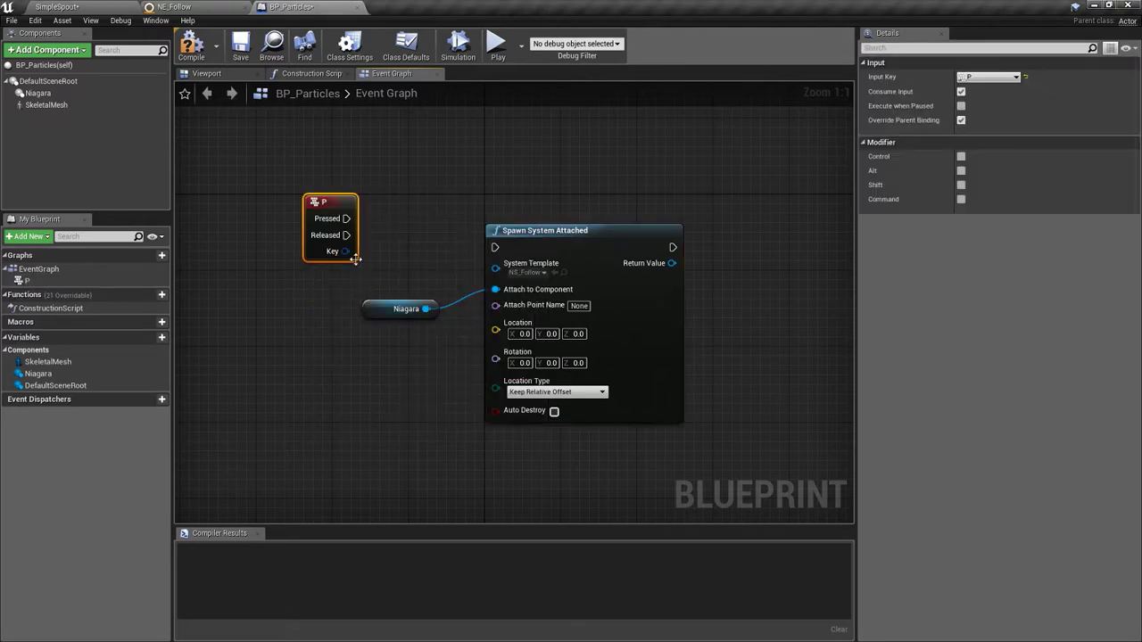
drag(347, 218, 496, 248)
drag(437, 308, 495, 289)
Step: Add an Enable Input node to the Event Graph and place it above the P event
right_drag(433, 260, 488, 362)
right_click(448, 216)
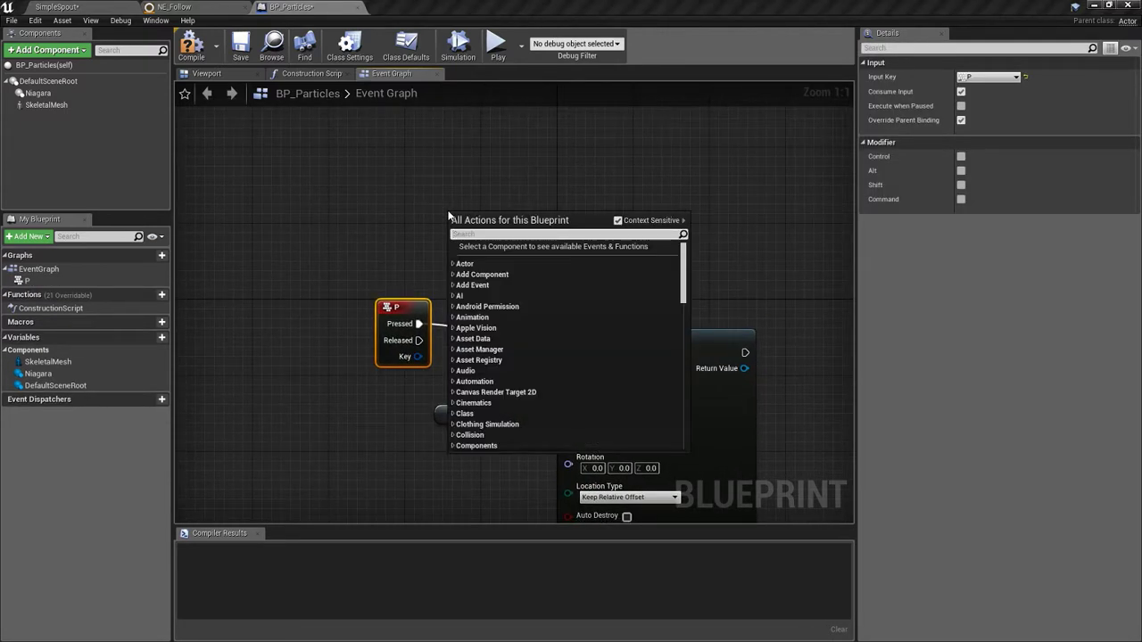
text(enable i)
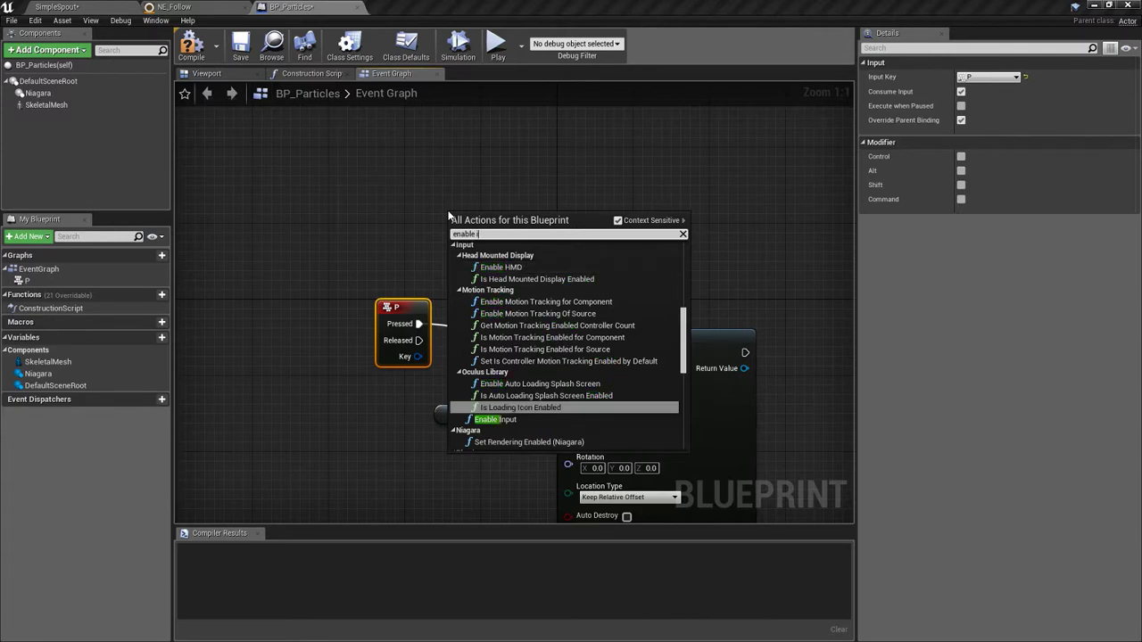
text(npiu)
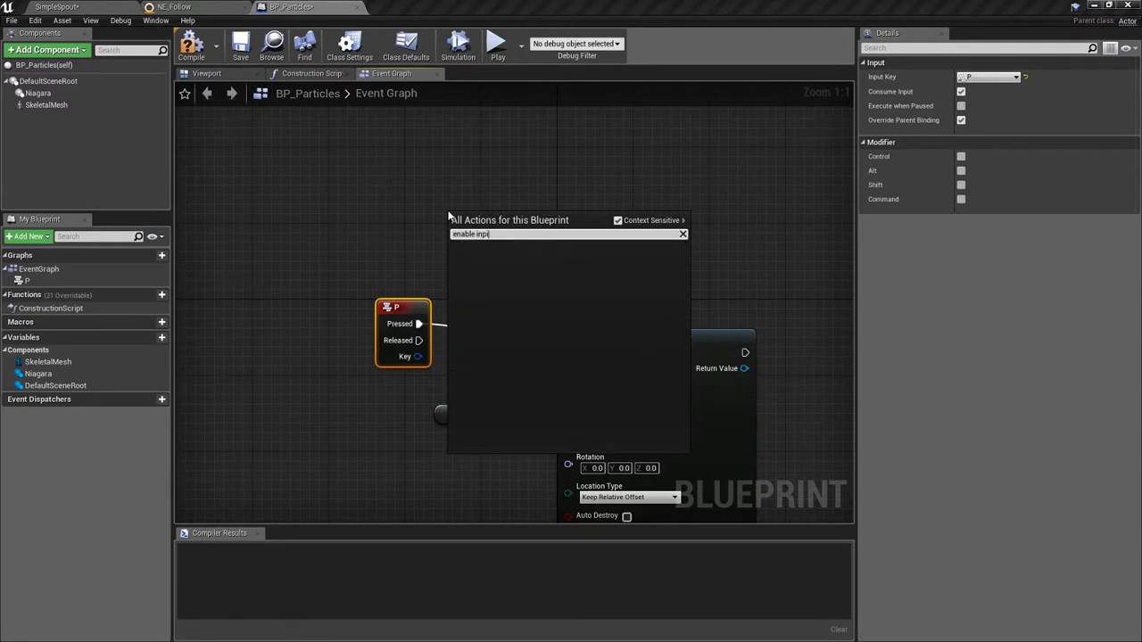
key(BackSpace)
key(Return)
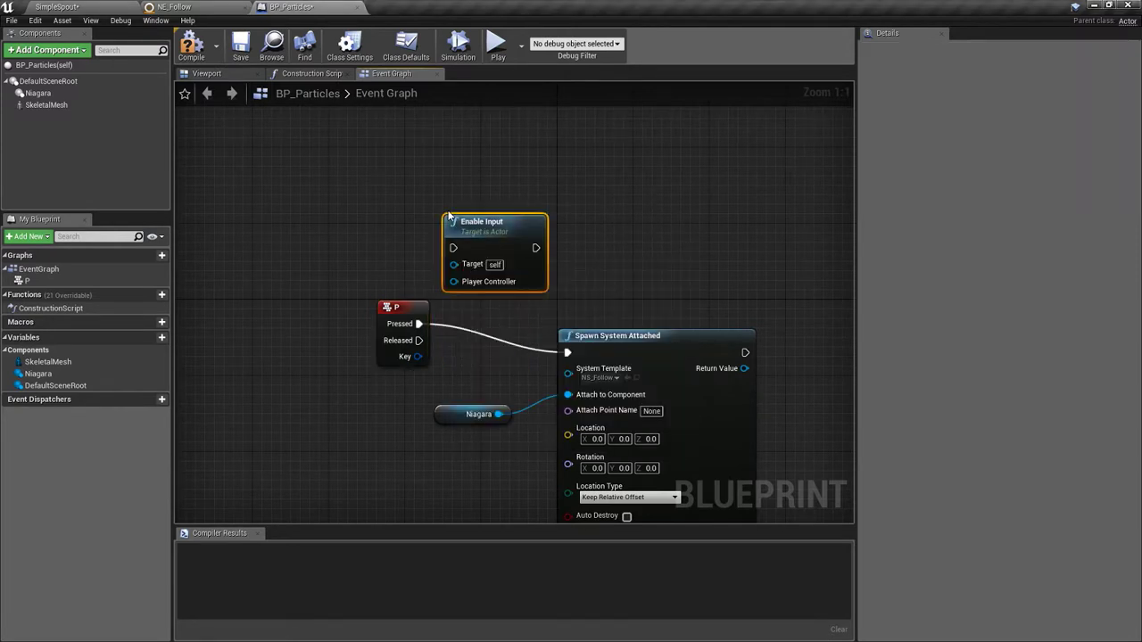
drag(482, 221, 479, 159)
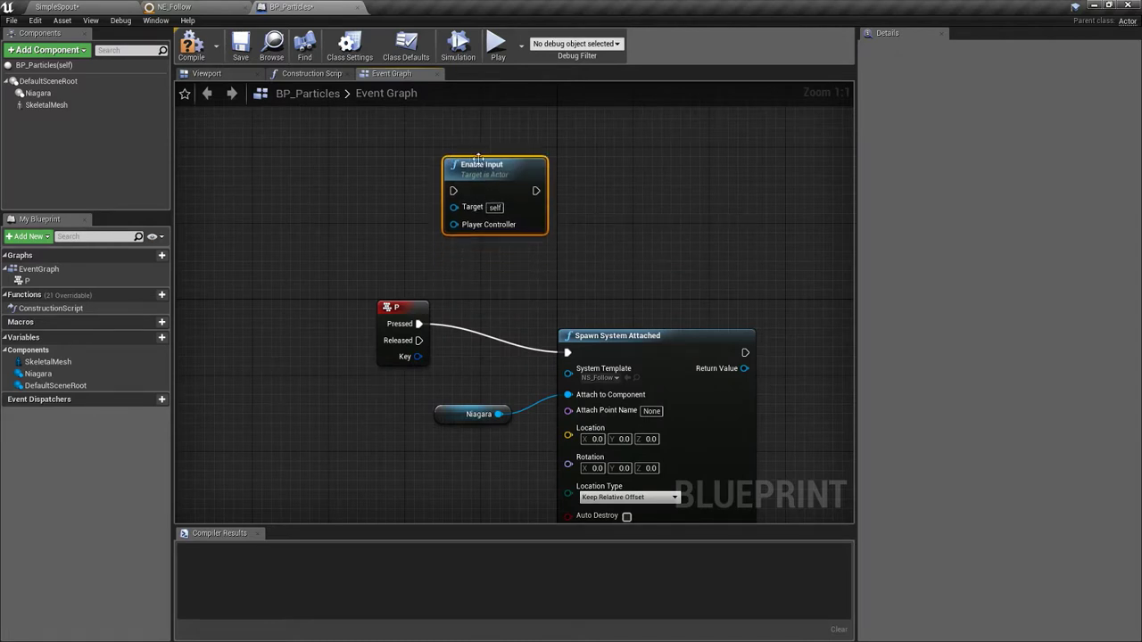
Step: Add an Event BeginPlay node, connect it to Enable Input's execution input and align the two nodes
right_click(325, 183)
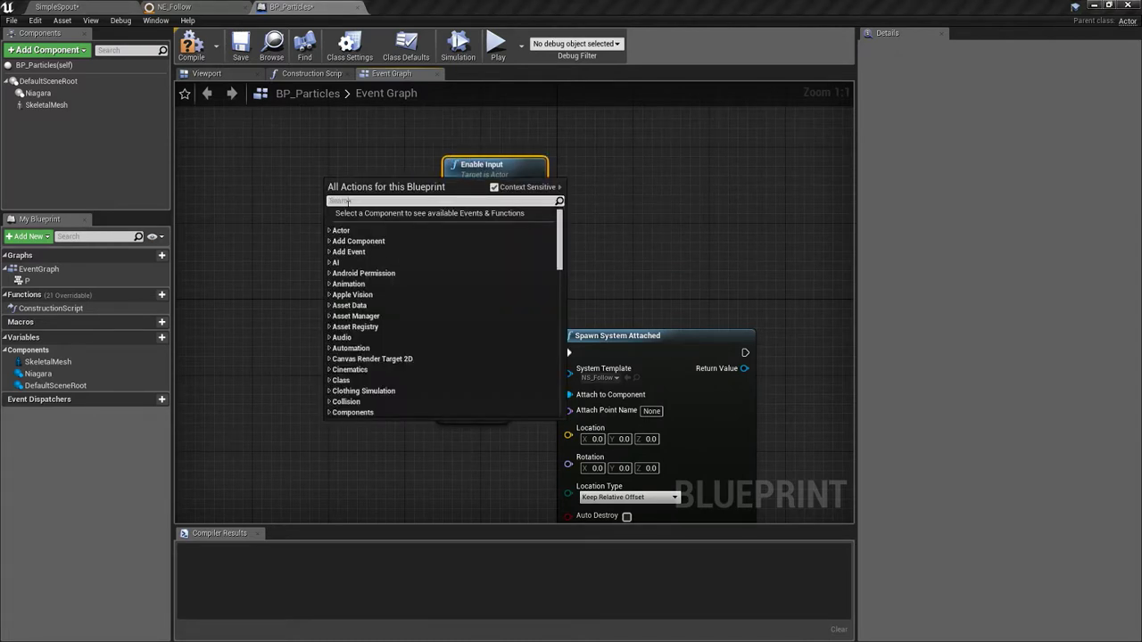
text(even)
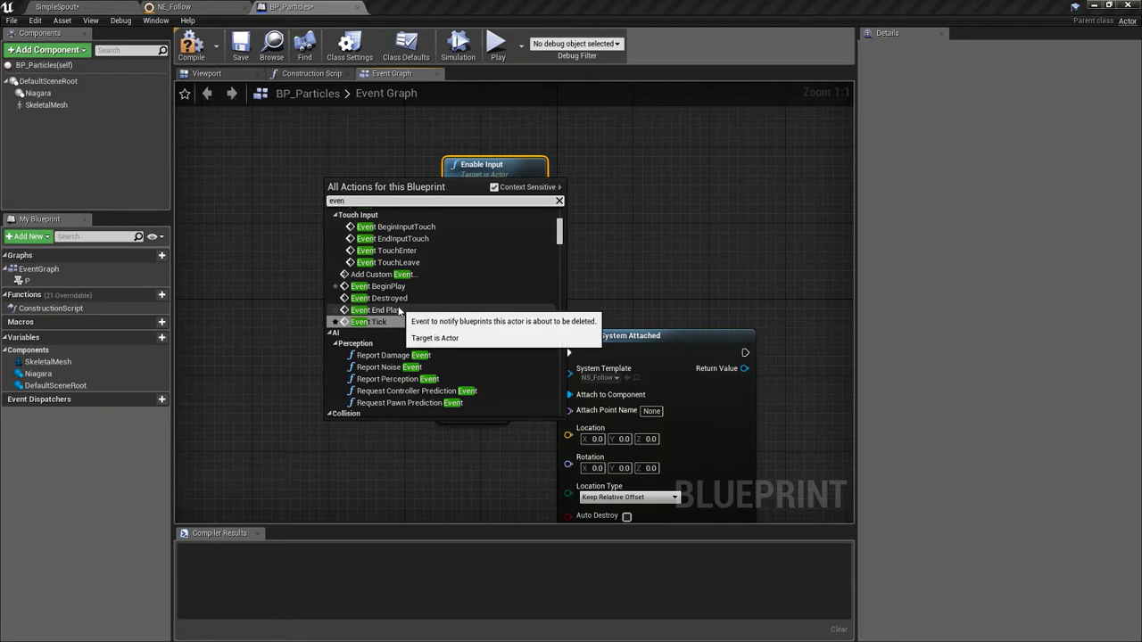
click(379, 287)
drag(399, 201, 453, 191)
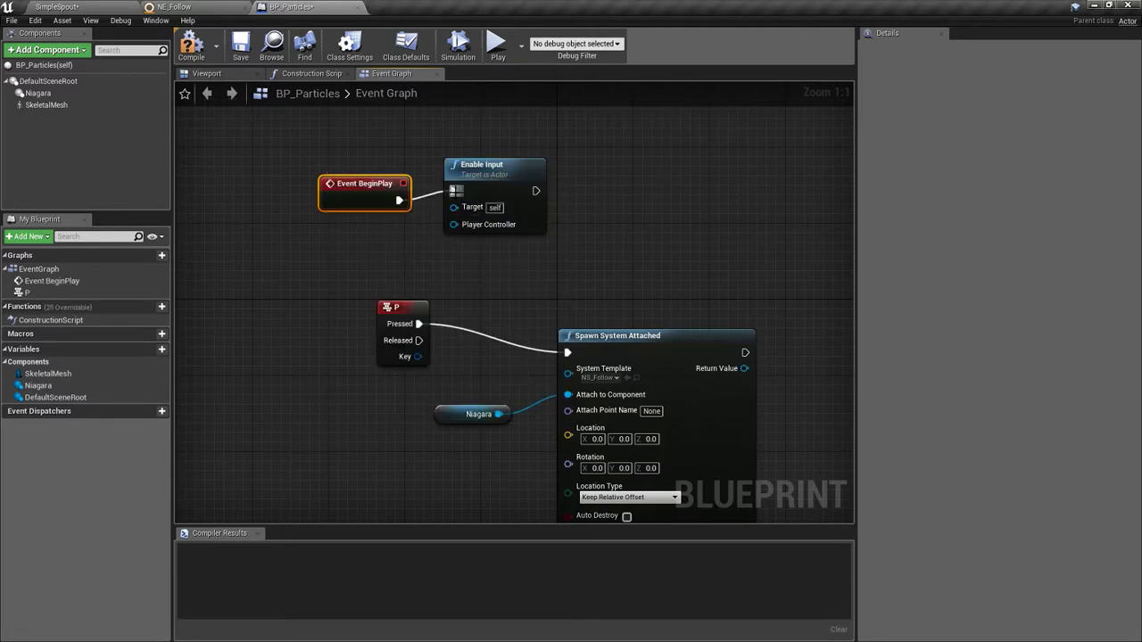
drag(366, 184, 356, 174)
Step: Add a Get Player Controller node and connect its Return Value to Enable Input's Player Controller input
right_click(349, 252)
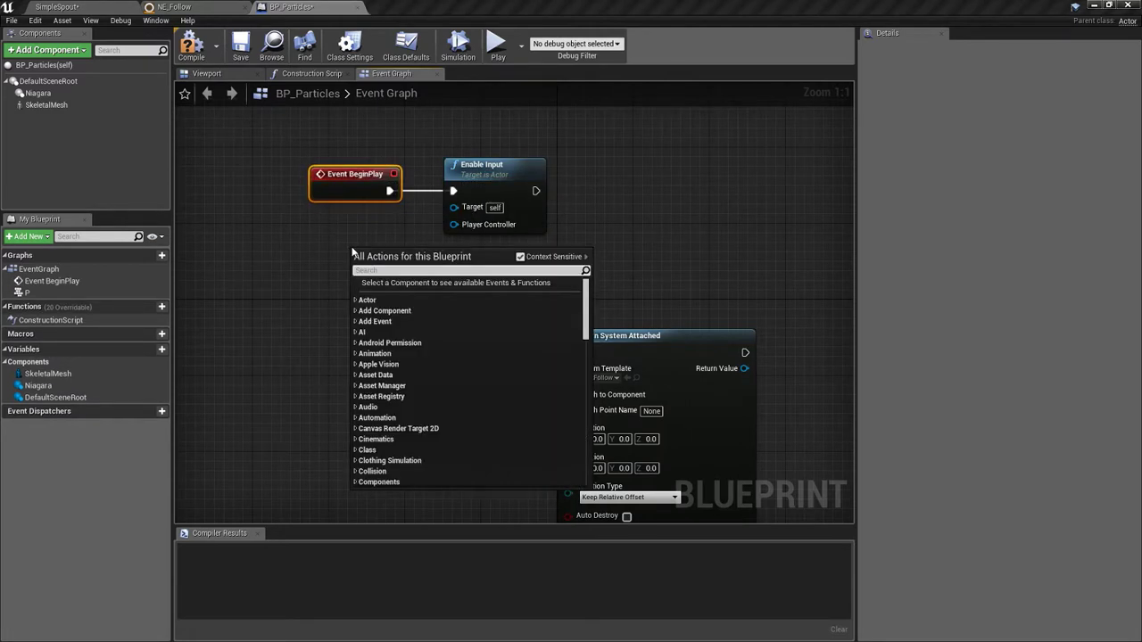
text(hr)
key(BackSpace)
key(BackSpace)
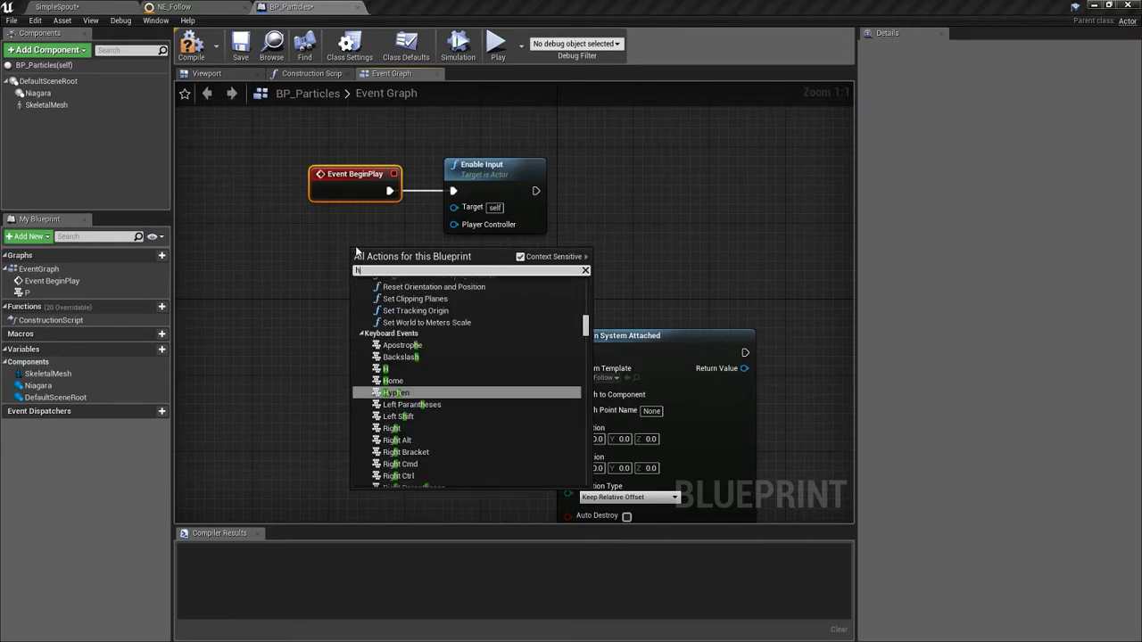
text(get player con)
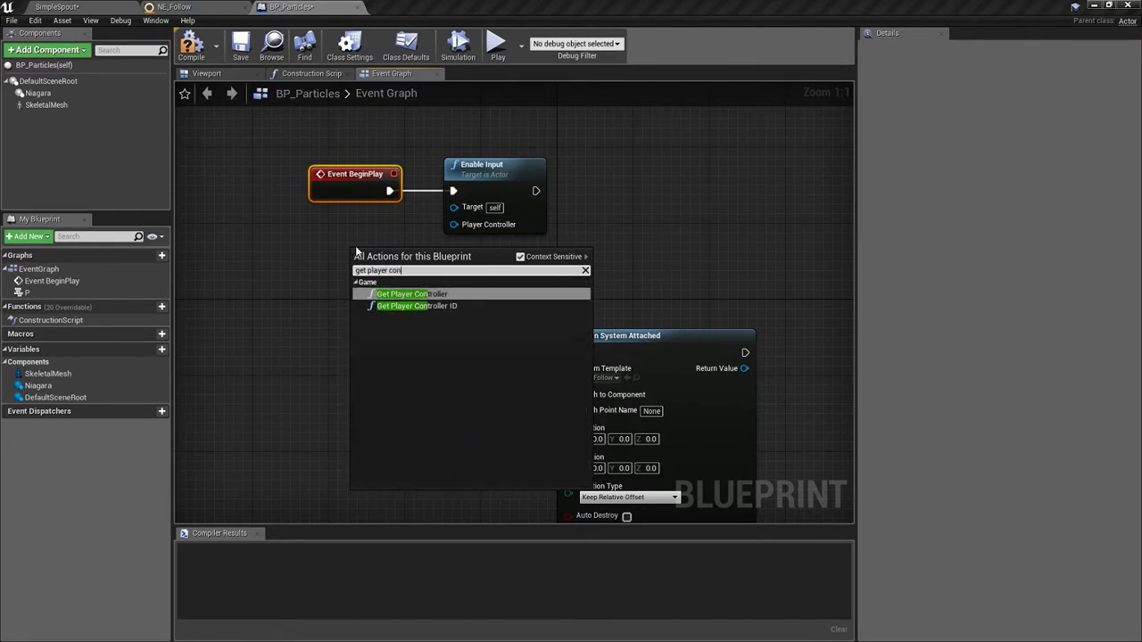
click(411, 294)
drag(419, 259, 365, 238)
drag(427, 256, 455, 225)
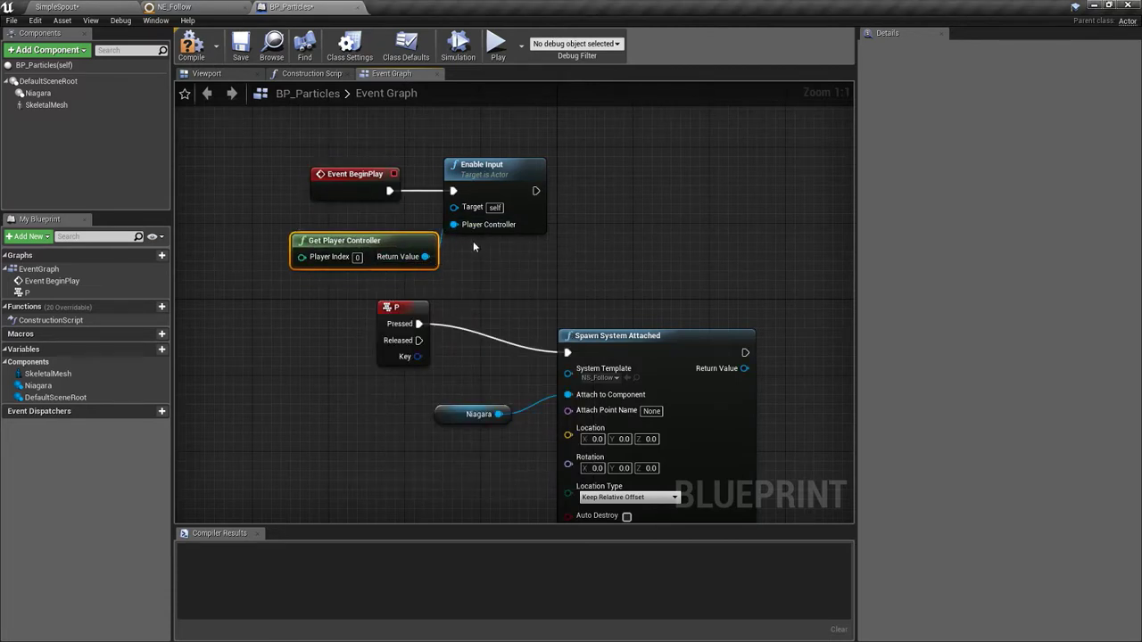
Step: Compile and save BP_Particles with the input-driven spawn logic
right_drag(489, 293, 474, 189)
click(191, 45)
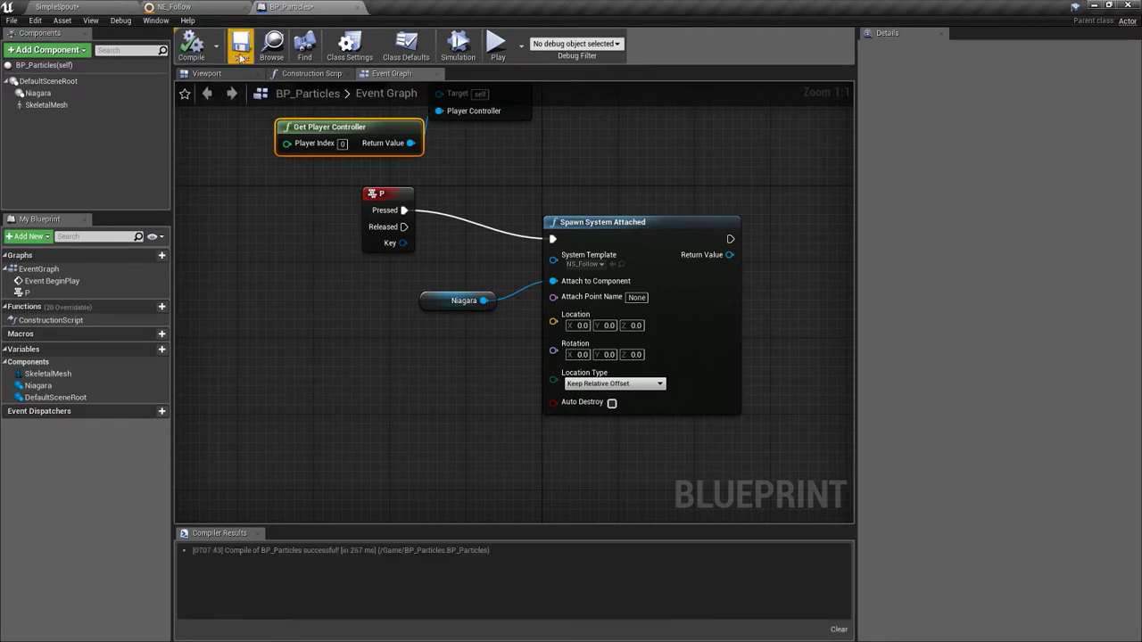
right_drag(323, 251, 261, 265)
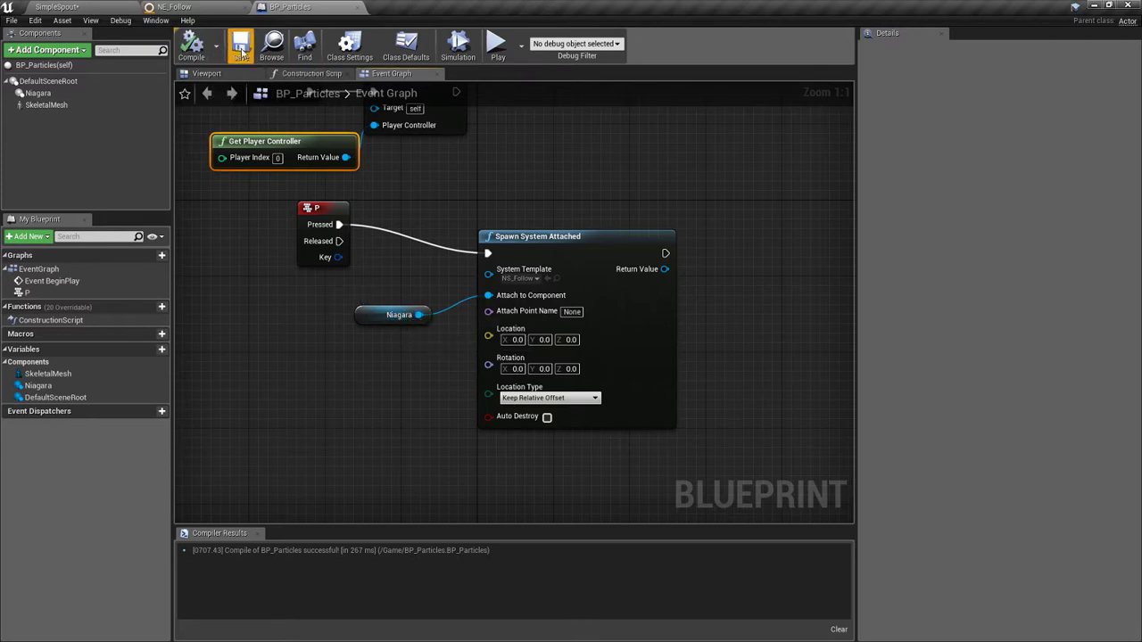
Step: Assign AlisonIntro2 as the mesh of the SkeletalMesh component, and compile and save the Blueprint
click(48, 106)
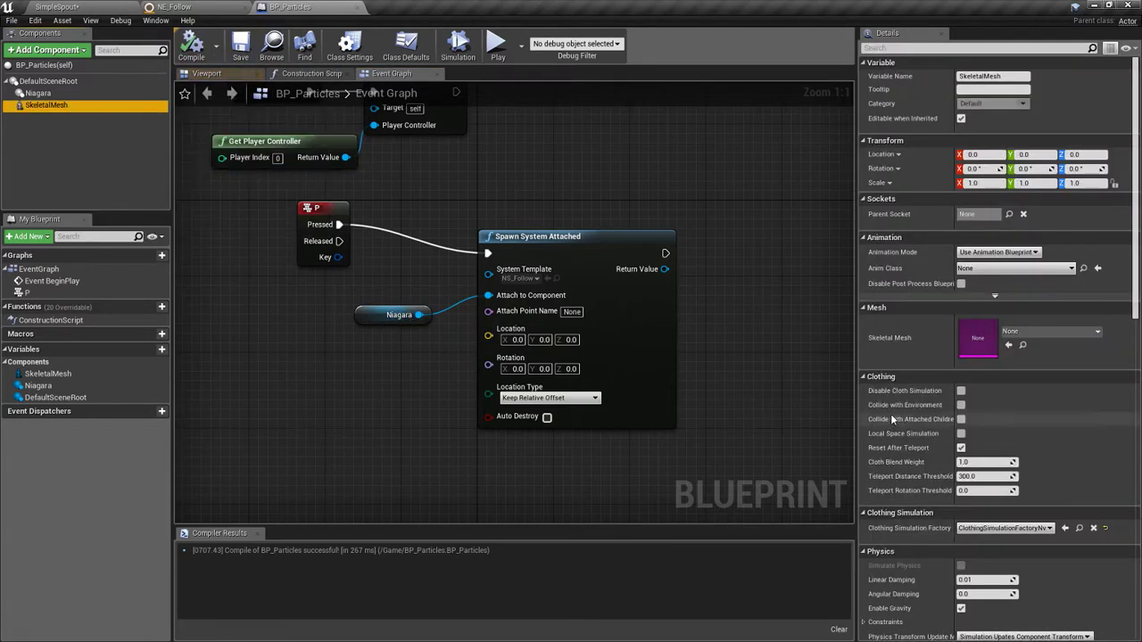
click(1026, 335)
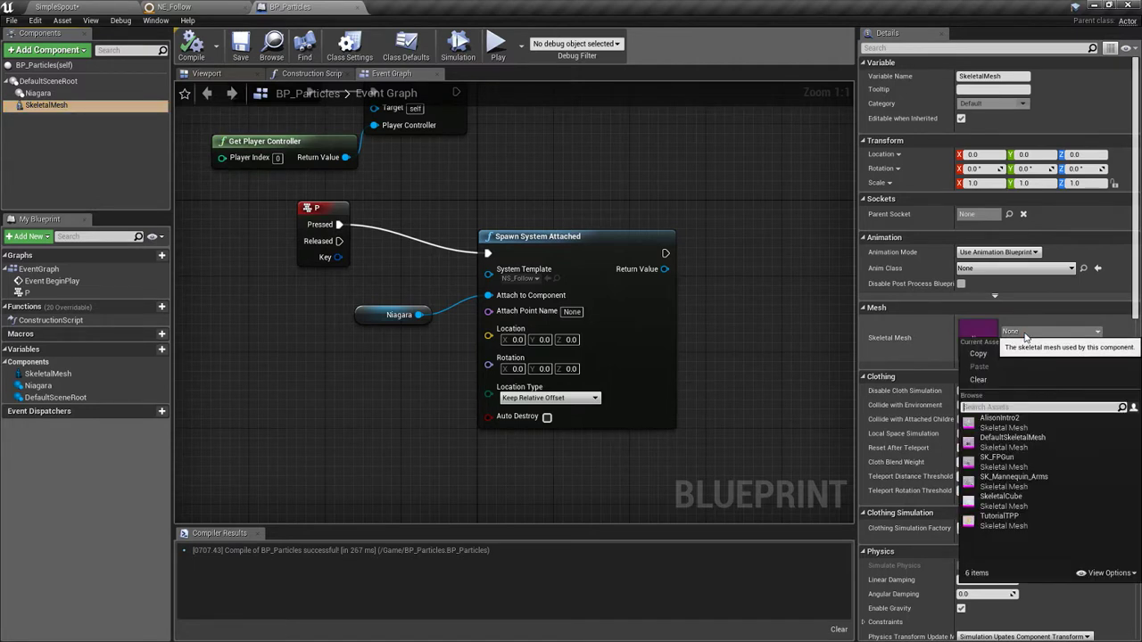
click(1034, 421)
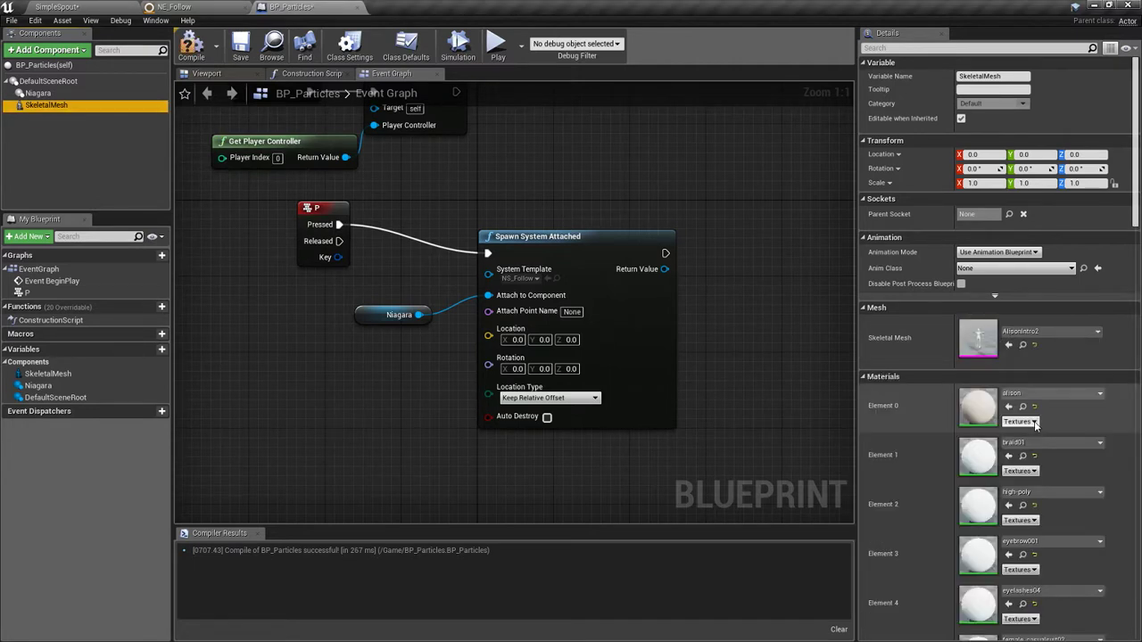
click(193, 49)
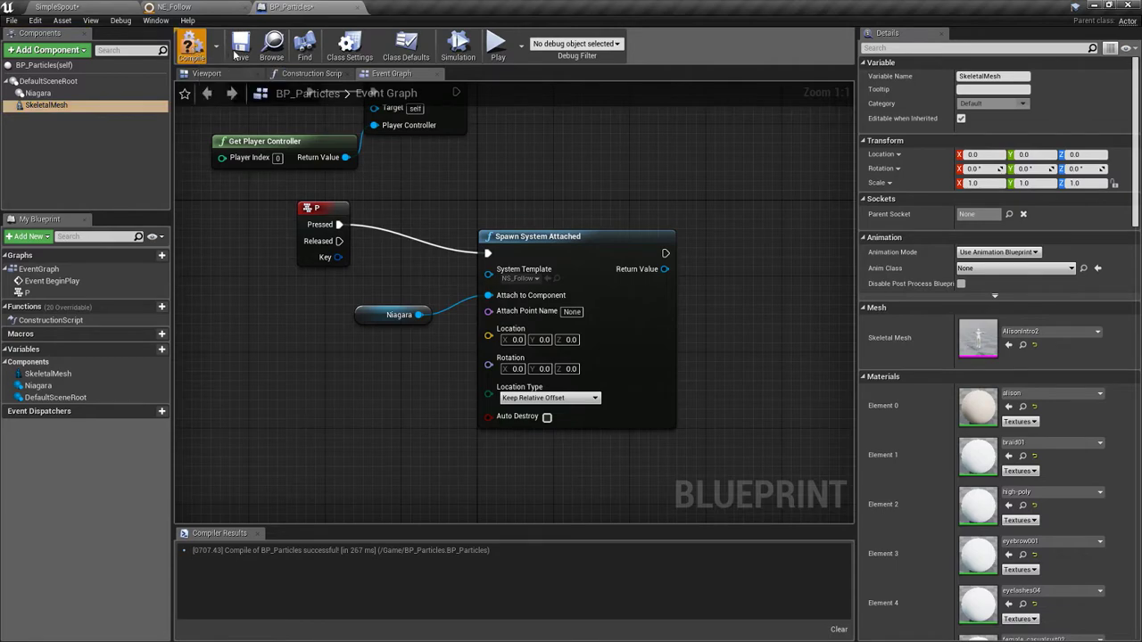
click(240, 47)
Step: Save the SimpleSpout level and place a BP_Particles actor on its floor
click(111, 9)
click(192, 49)
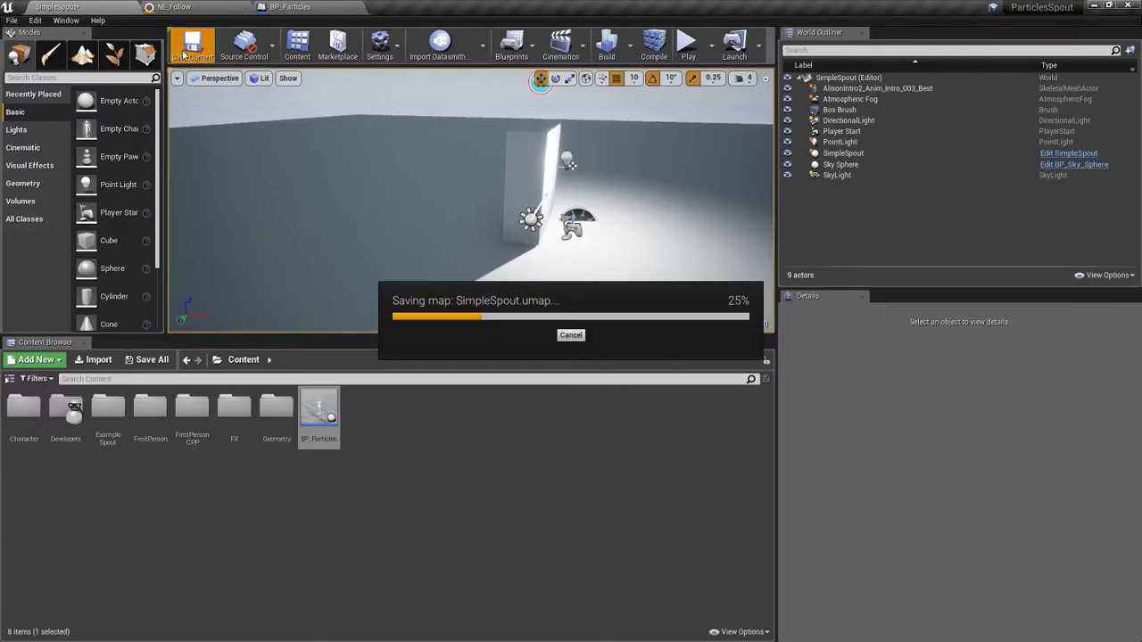
drag(330, 427, 652, 251)
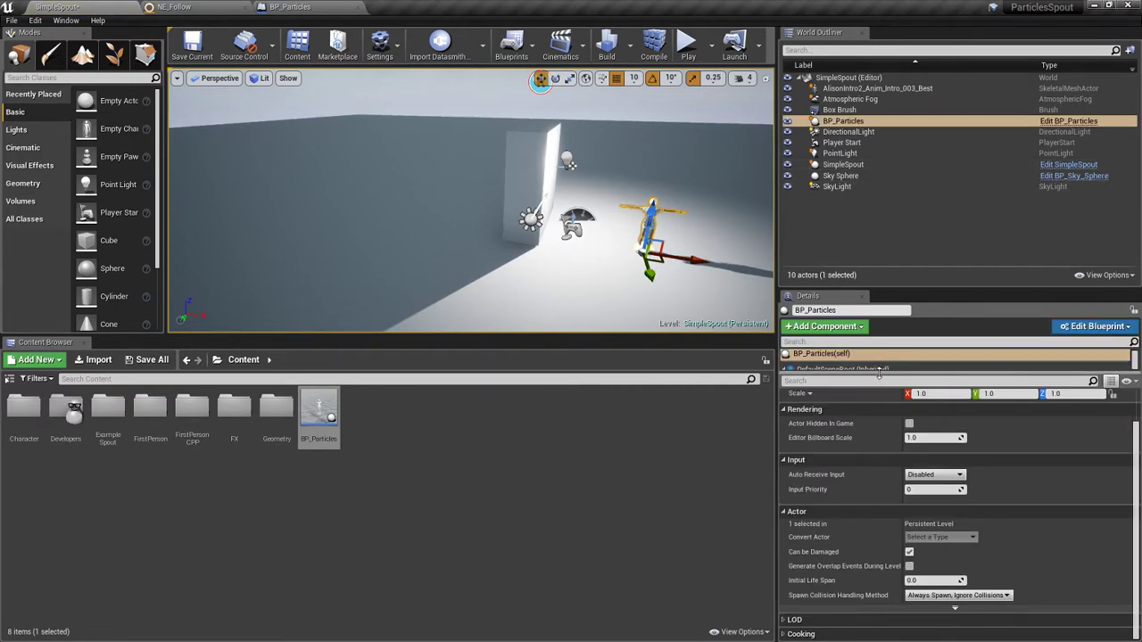
Step: Set the placed actor's SkeletalMesh component to Use Animation Asset and play AlisonIntro2_Anim_Intro_003_Best
click(843, 394)
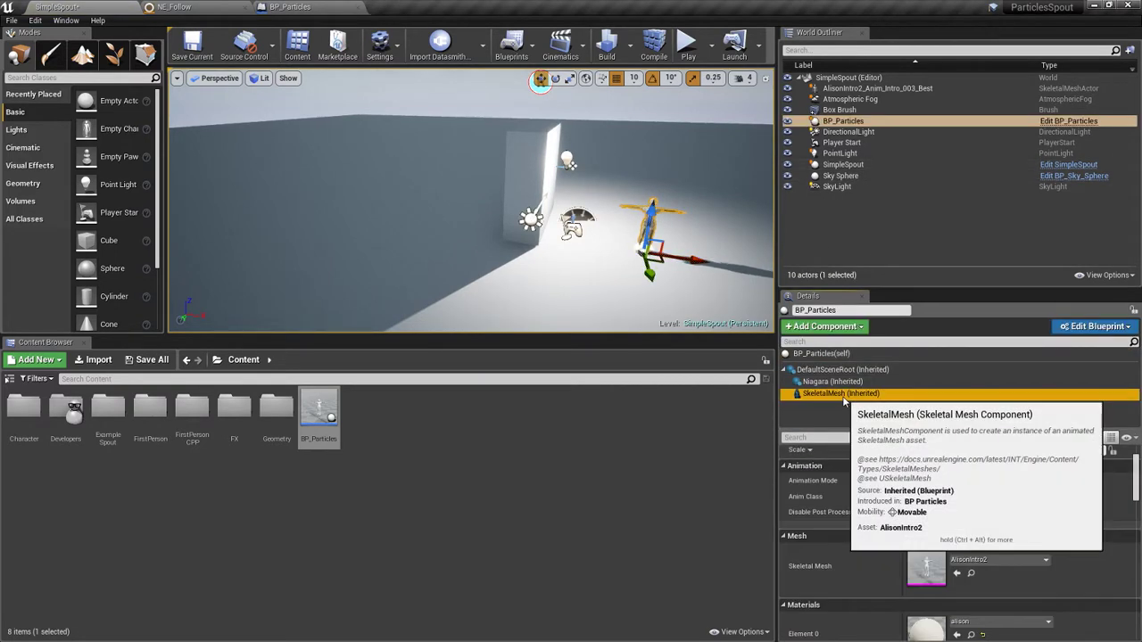
click(944, 481)
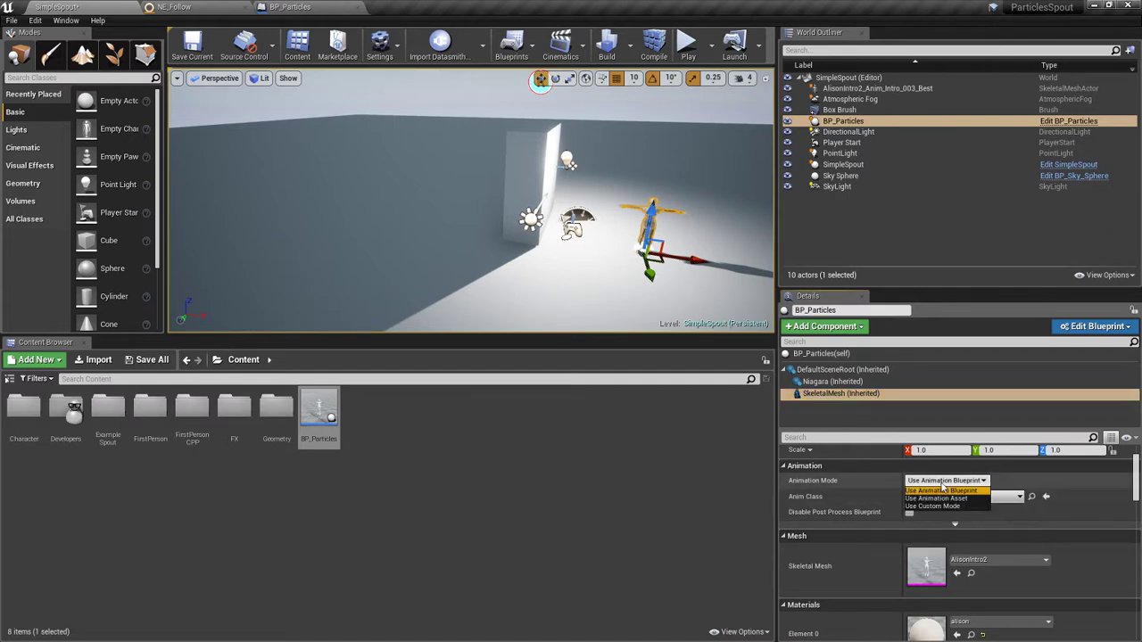
click(946, 498)
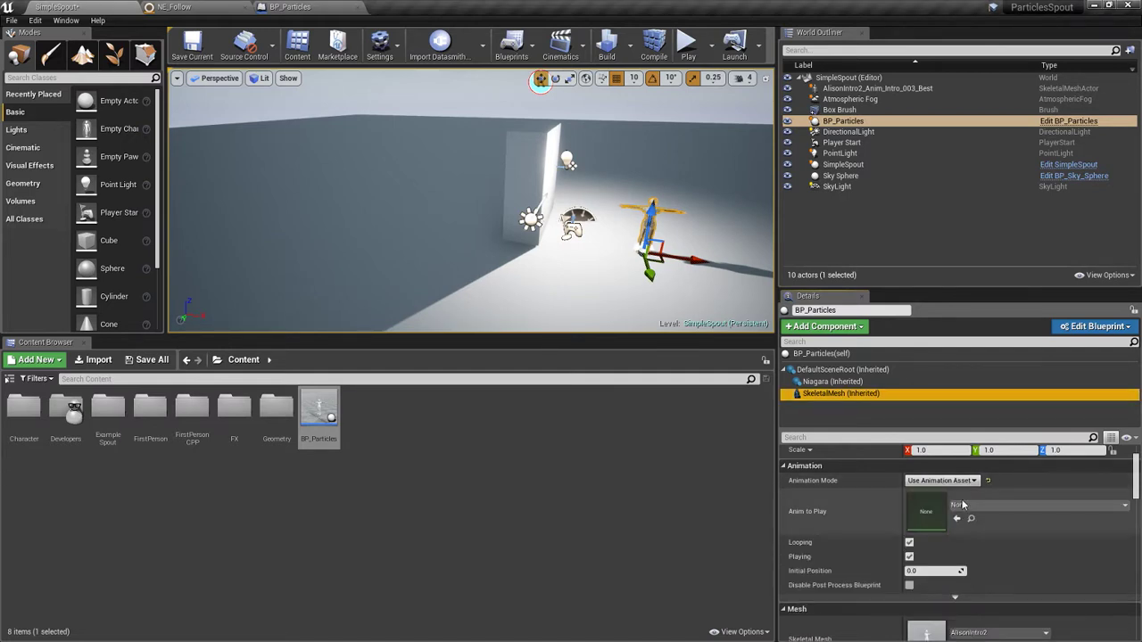
click(1008, 505)
click(1037, 337)
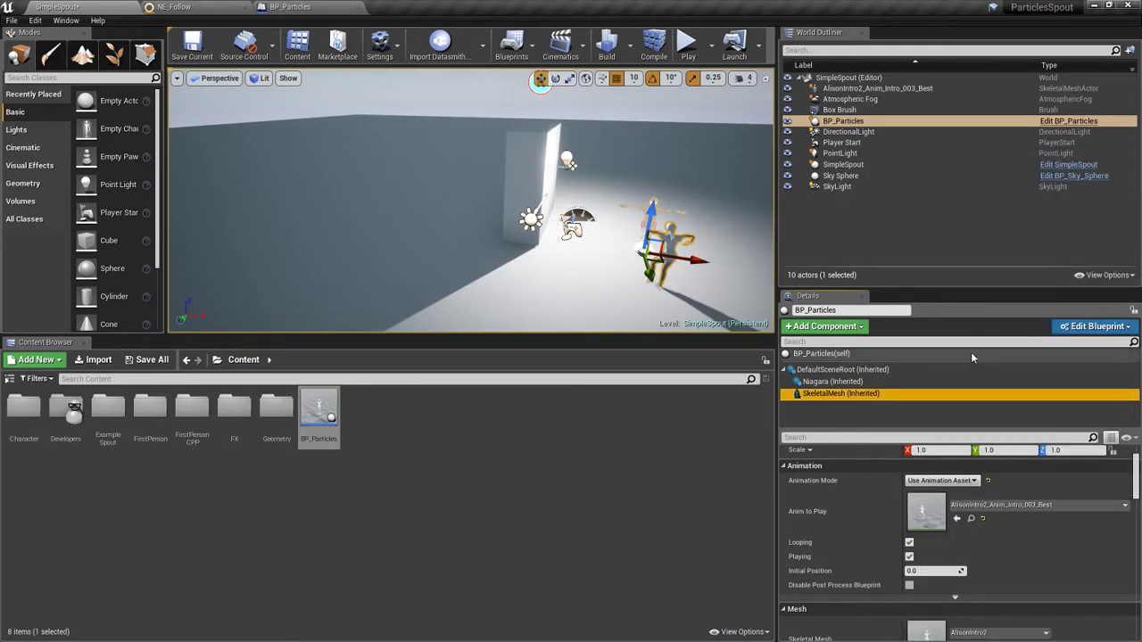
Step: Turn off Visible for the placed actor's SkeletalMesh component and save the level
drag(1135, 455, 1139, 589)
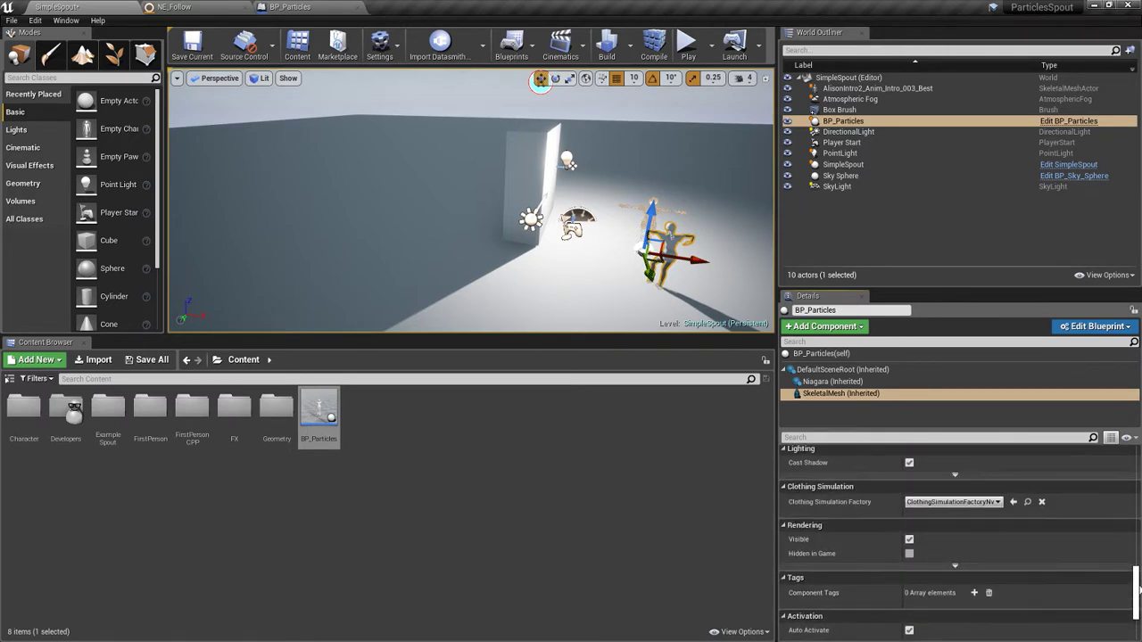
click(910, 540)
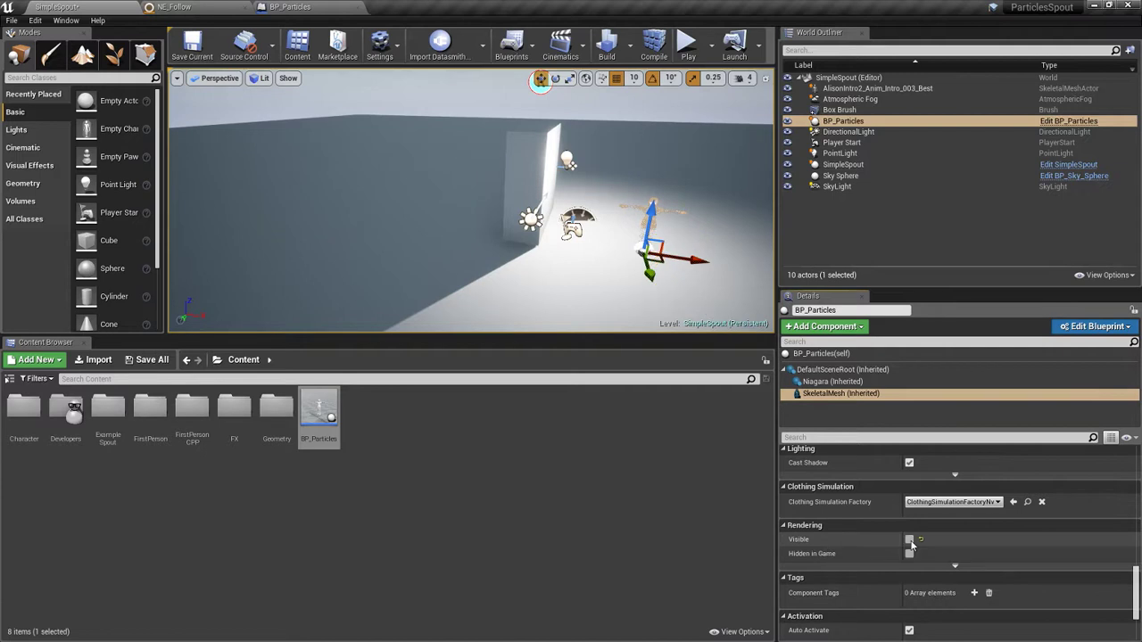
click(192, 45)
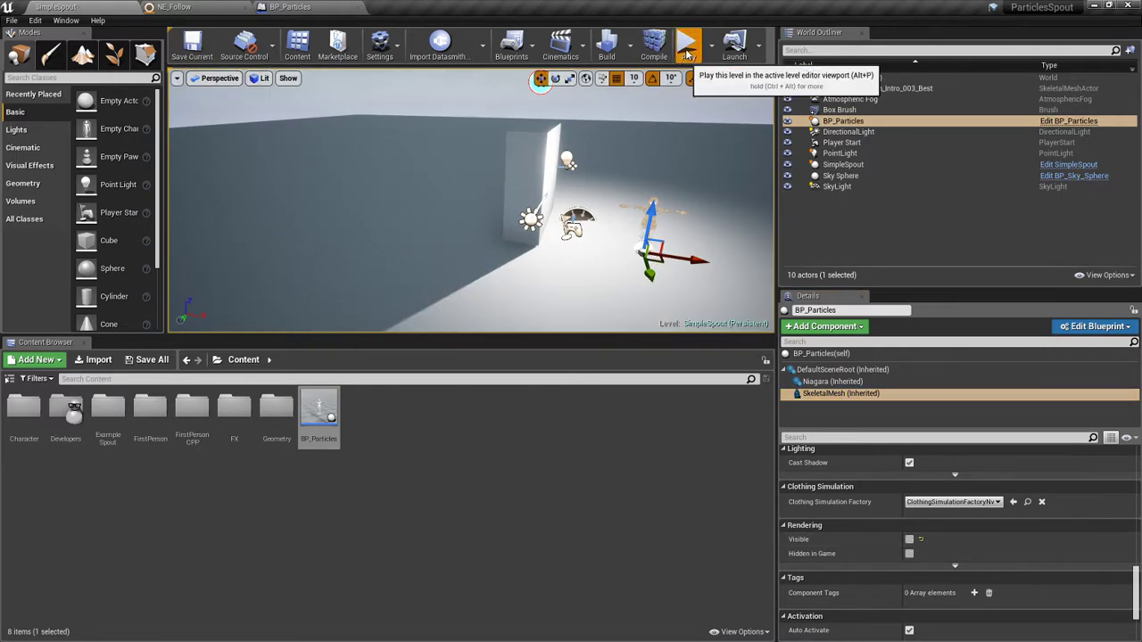
Step: Play the level to examine how the particles follow the animated character, and stop the session
click(687, 43)
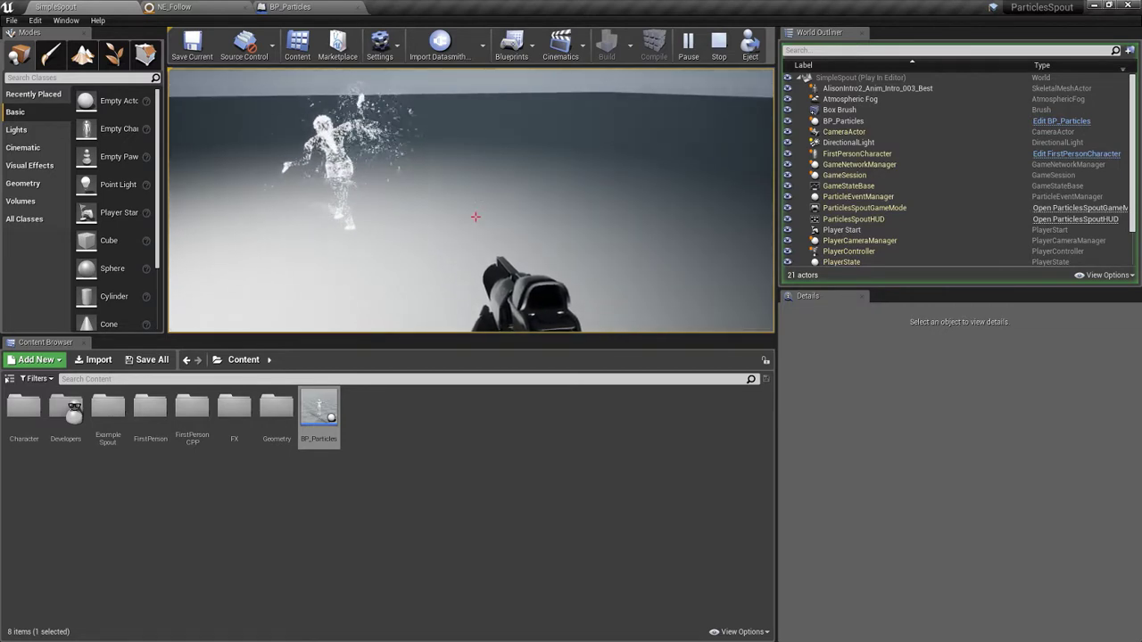
key(shift+F1)
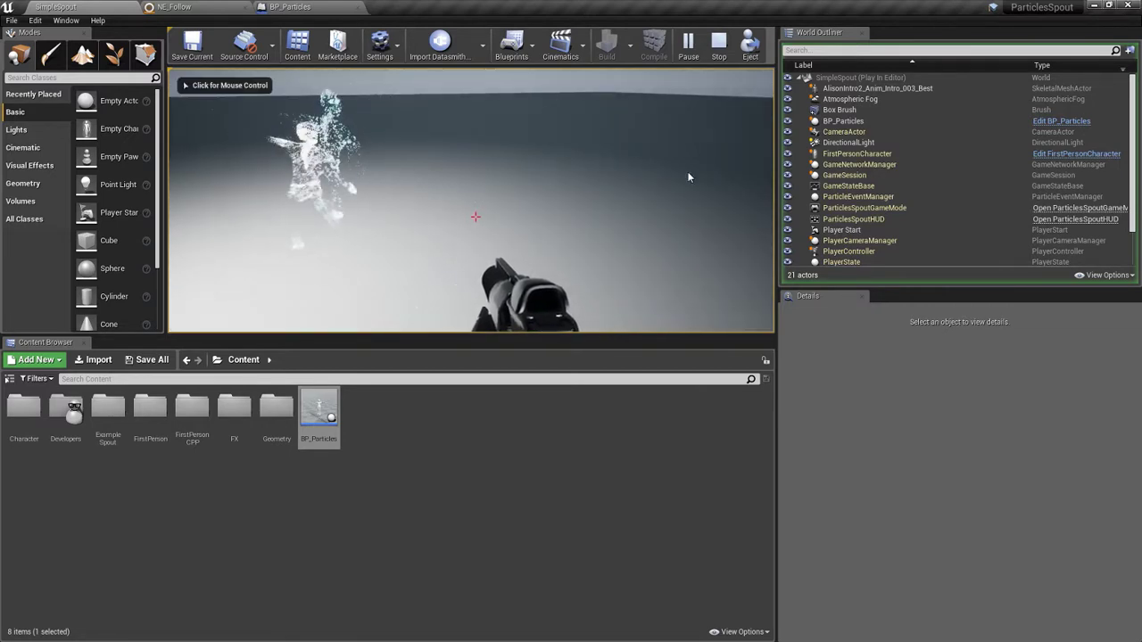
click(718, 40)
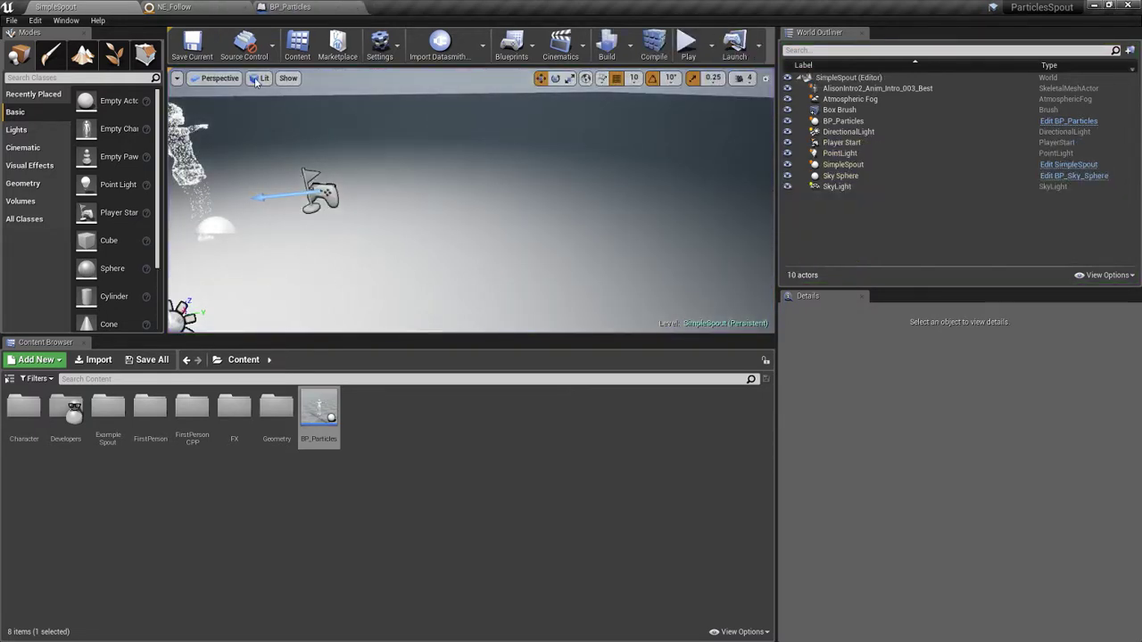
Step: Set MaxLoopCount to 1 in NE_Follow's Emitter Life Cycle module and apply the emitter change
double_click(234, 406)
click(179, 7)
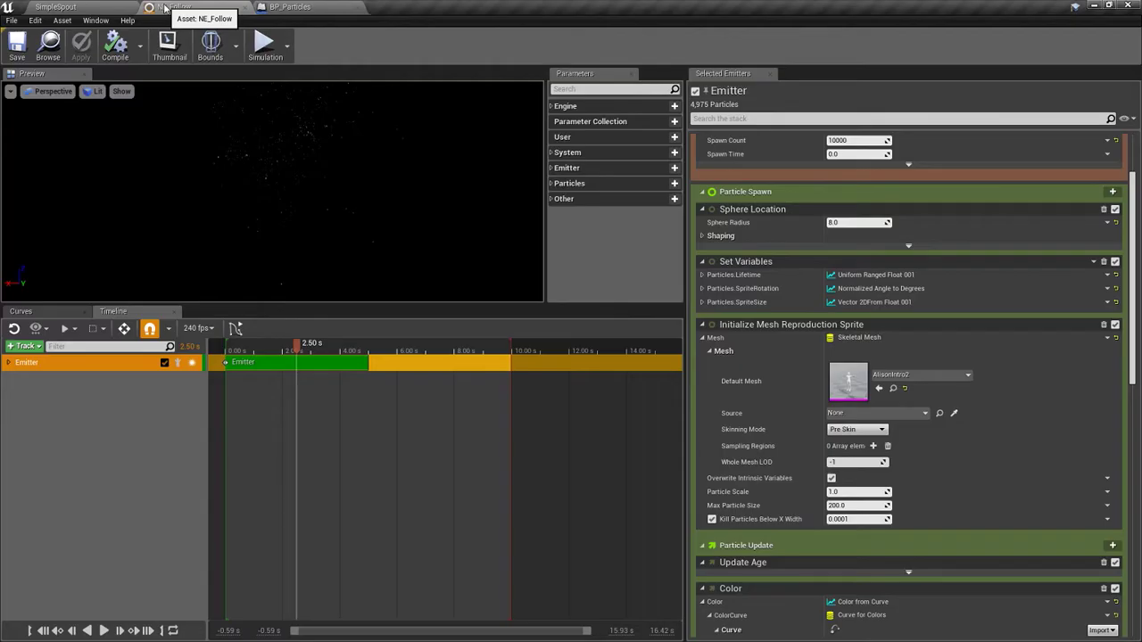
scroll(1135, 221, up, 1)
scroll(1135, 222, up, 1)
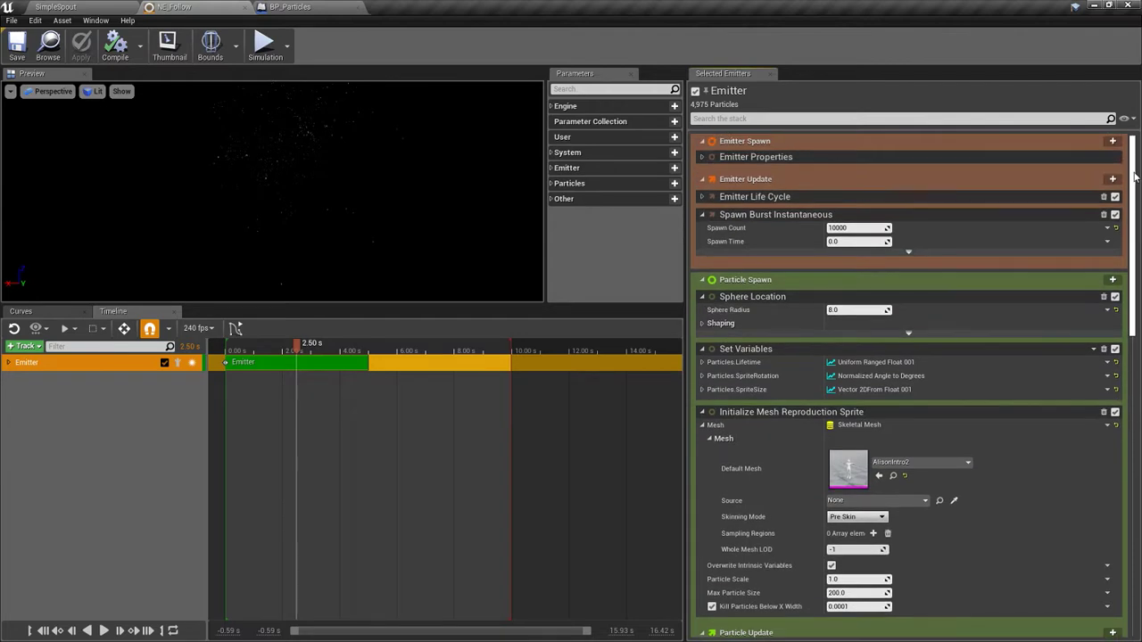
click(703, 197)
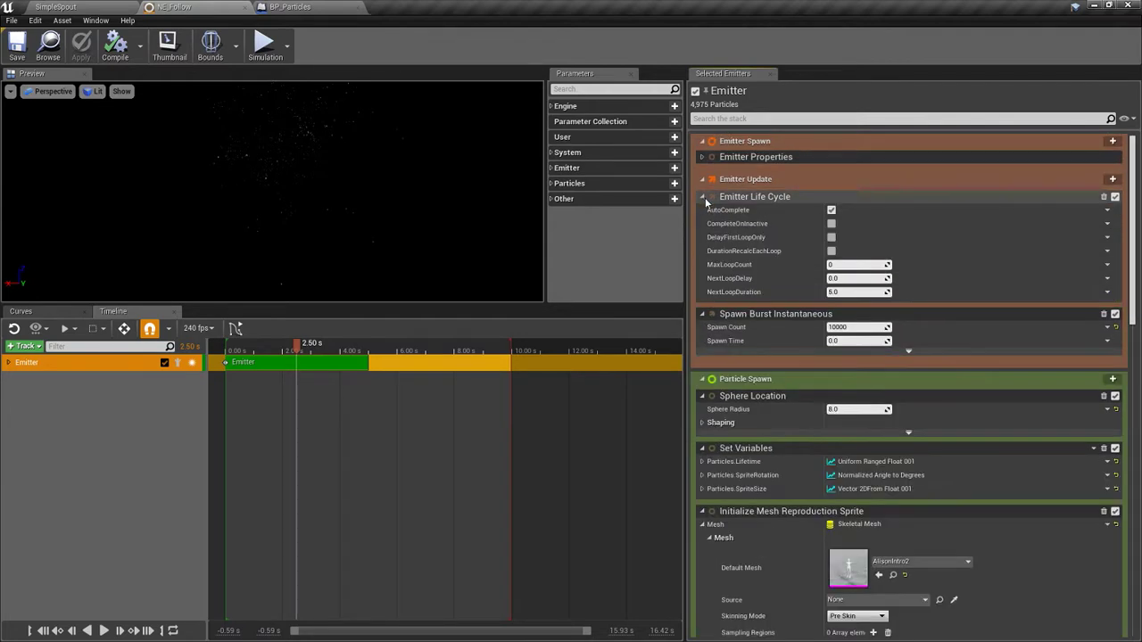
click(843, 265)
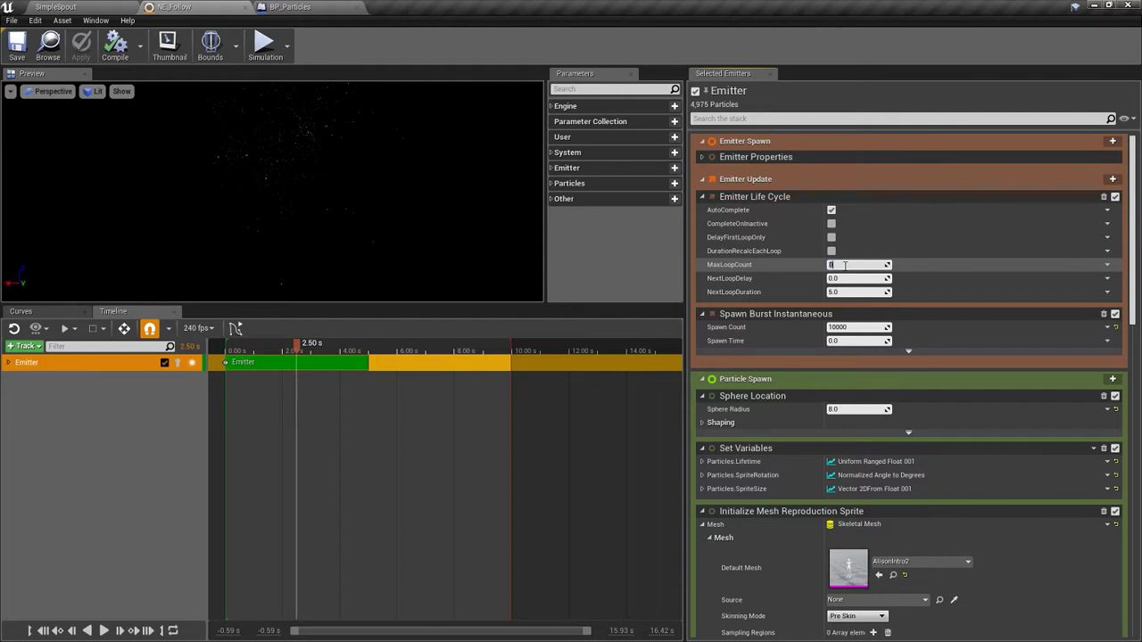
text(1)
key(Return)
click(81, 45)
Step: Play the SimpleSpout level to examine how the particle burst behaves around the character, and stop the session
click(88, 6)
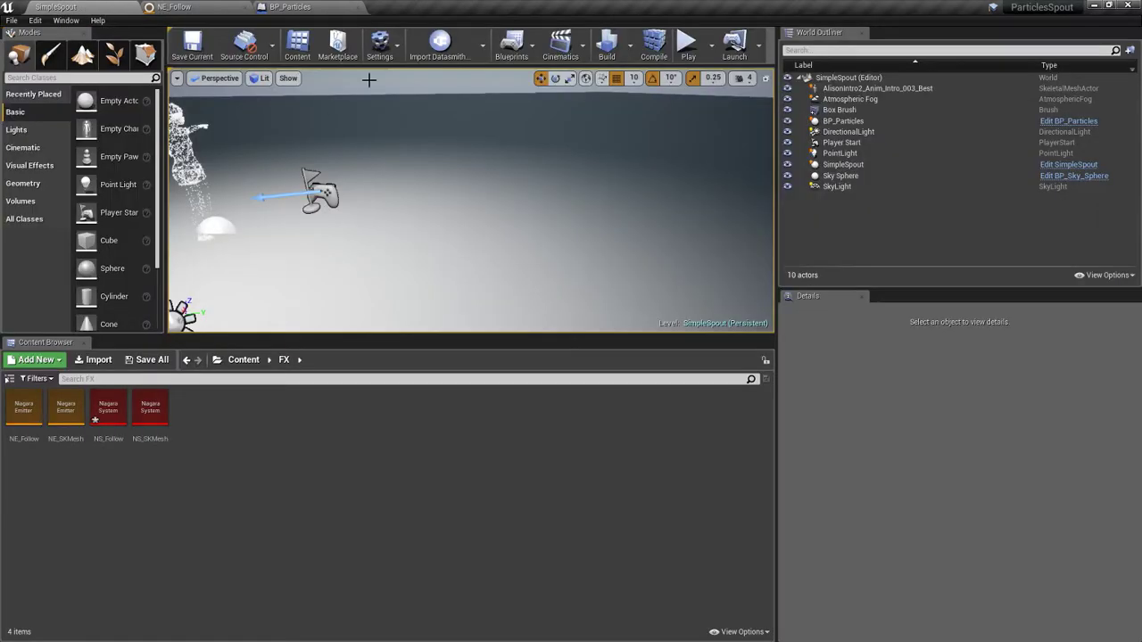
click(686, 42)
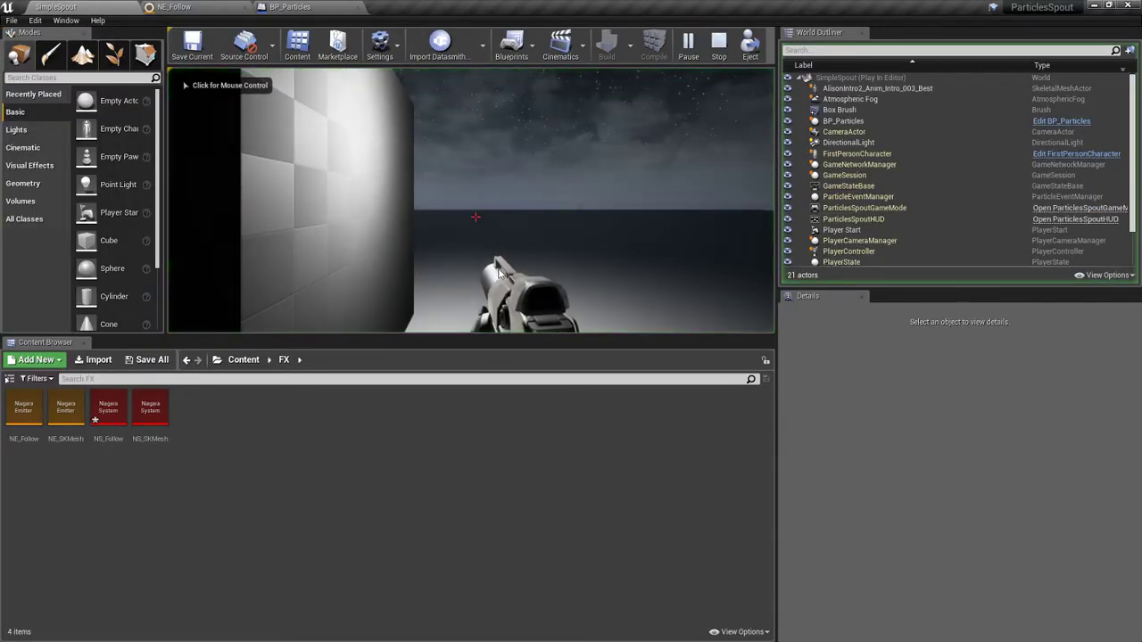
click(479, 261)
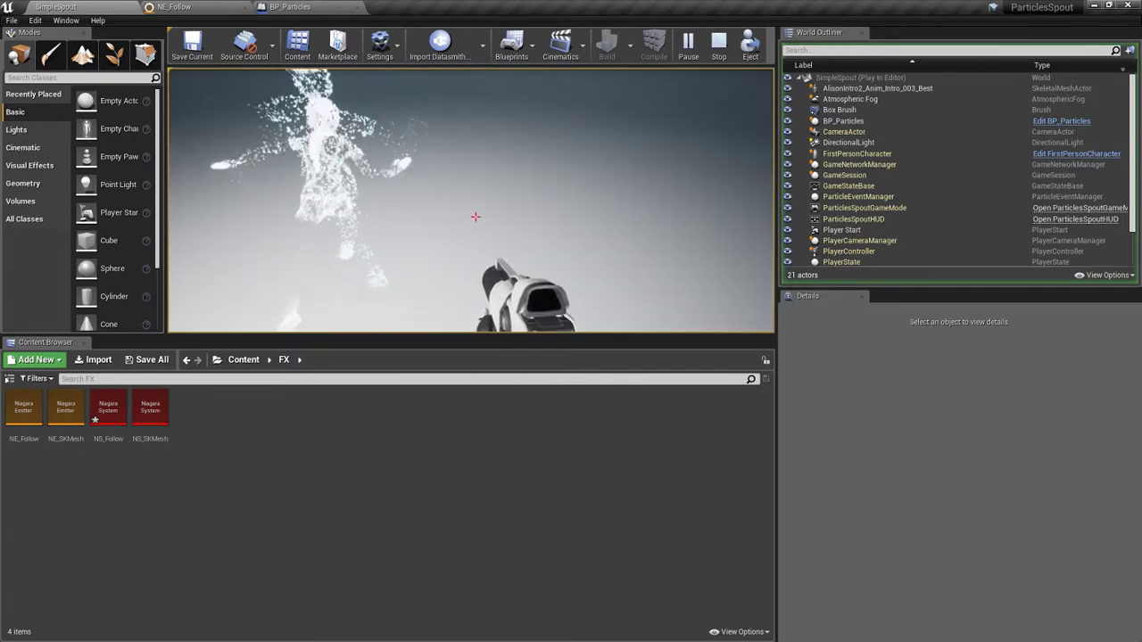
key(shift+F1)
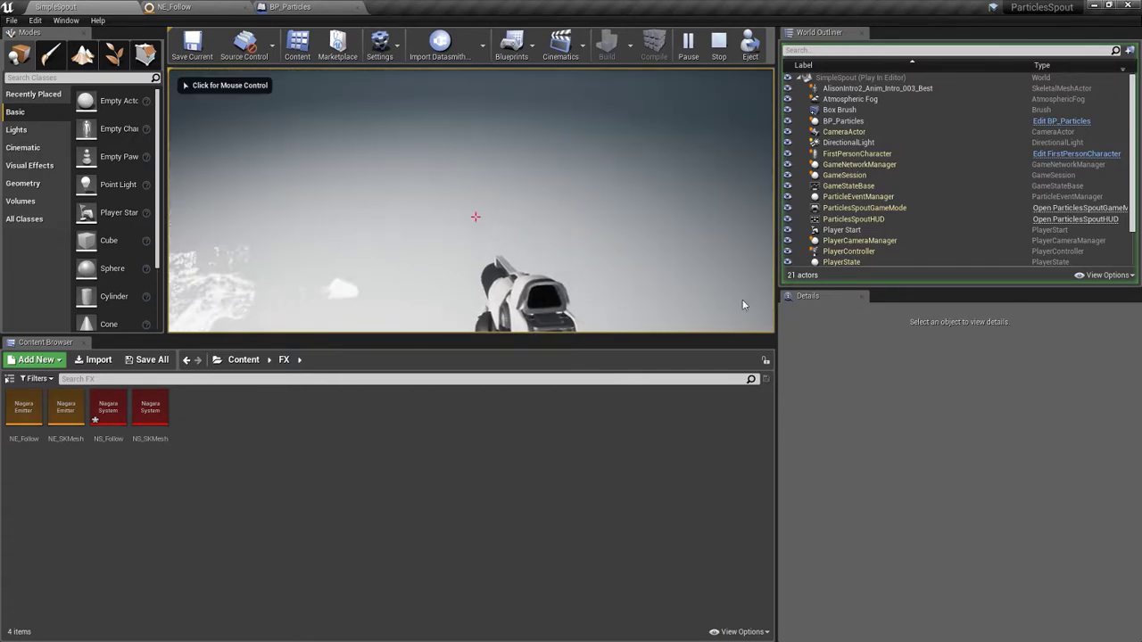
click(720, 40)
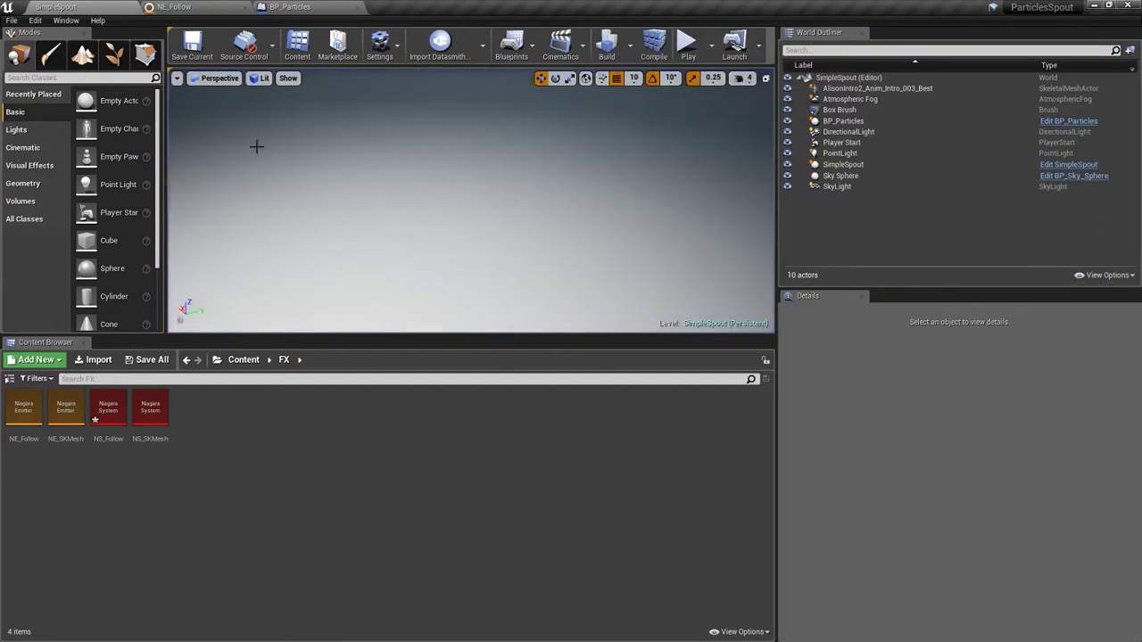
scroll(298, 197, down, 8)
scroll(334, 215, up, 4)
scroll(348, 255, down, 4)
right_drag(413, 247, 392, 278)
scroll(419, 247, down, 5)
scroll(451, 253, down, 3)
right_drag(301, 287, 272, 286)
right_drag(547, 142, 384, 203)
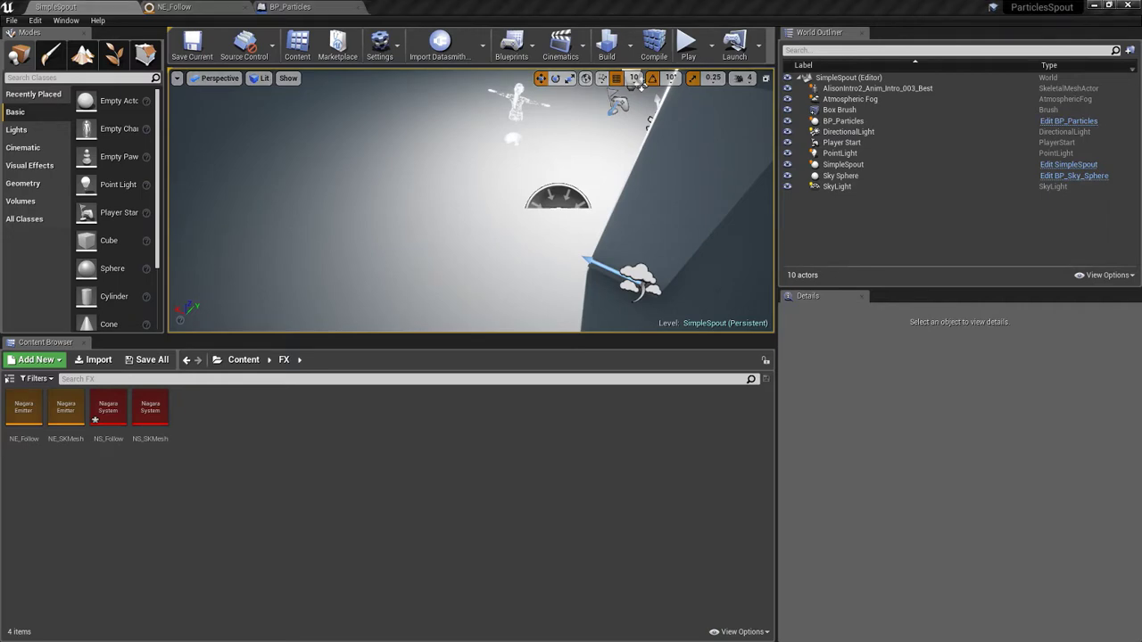
drag(0, 72, 253, 69)
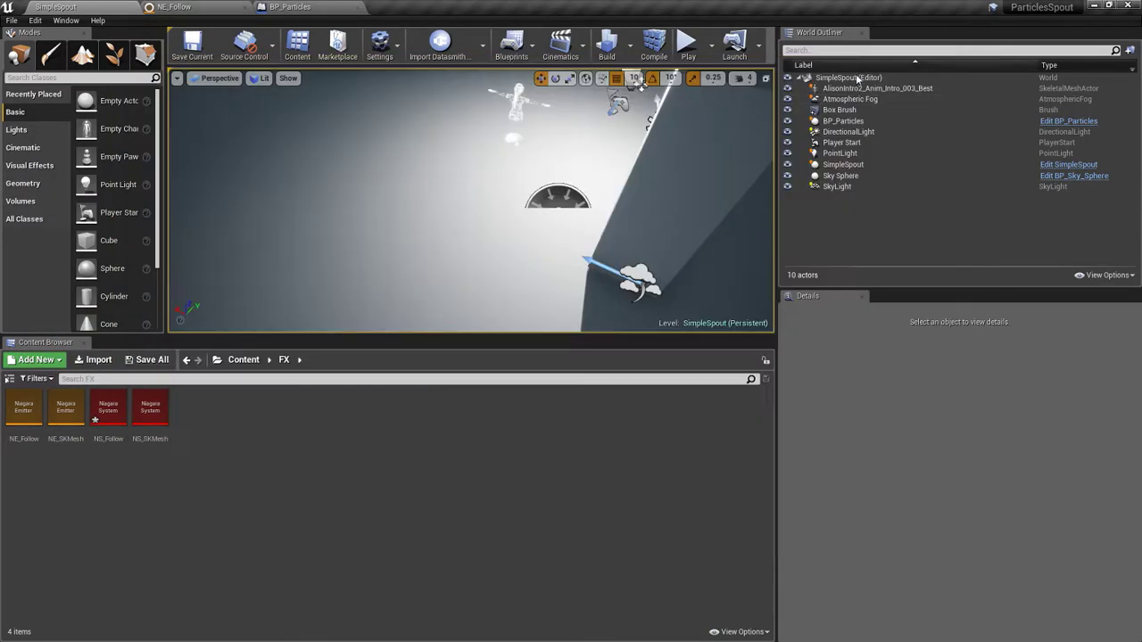
click(885, 66)
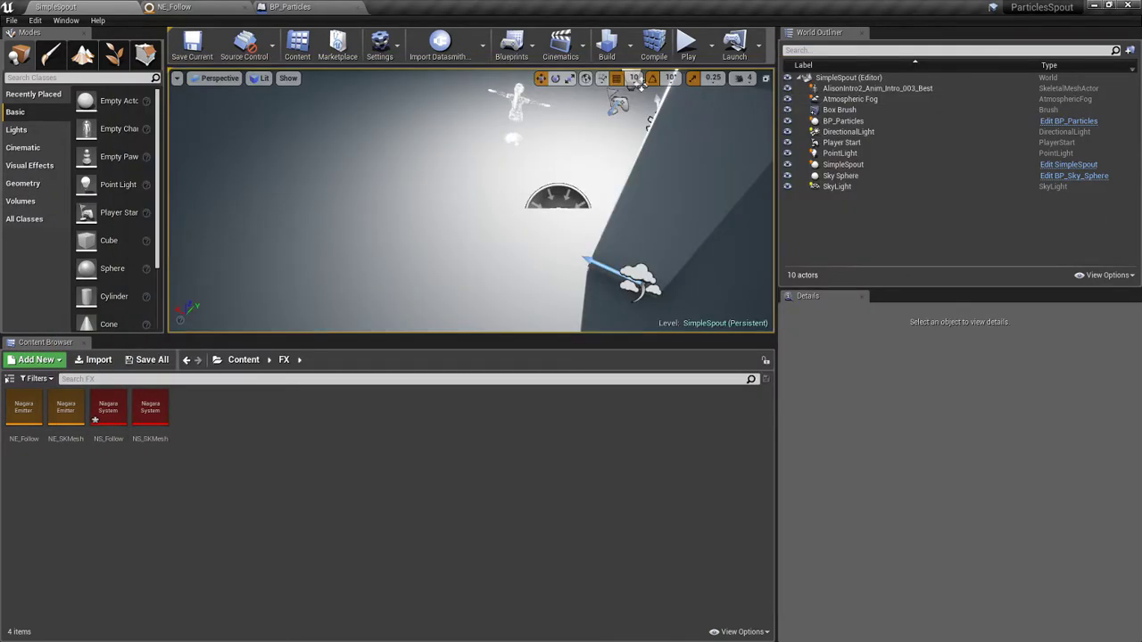
key(super+d)
key(super+d)
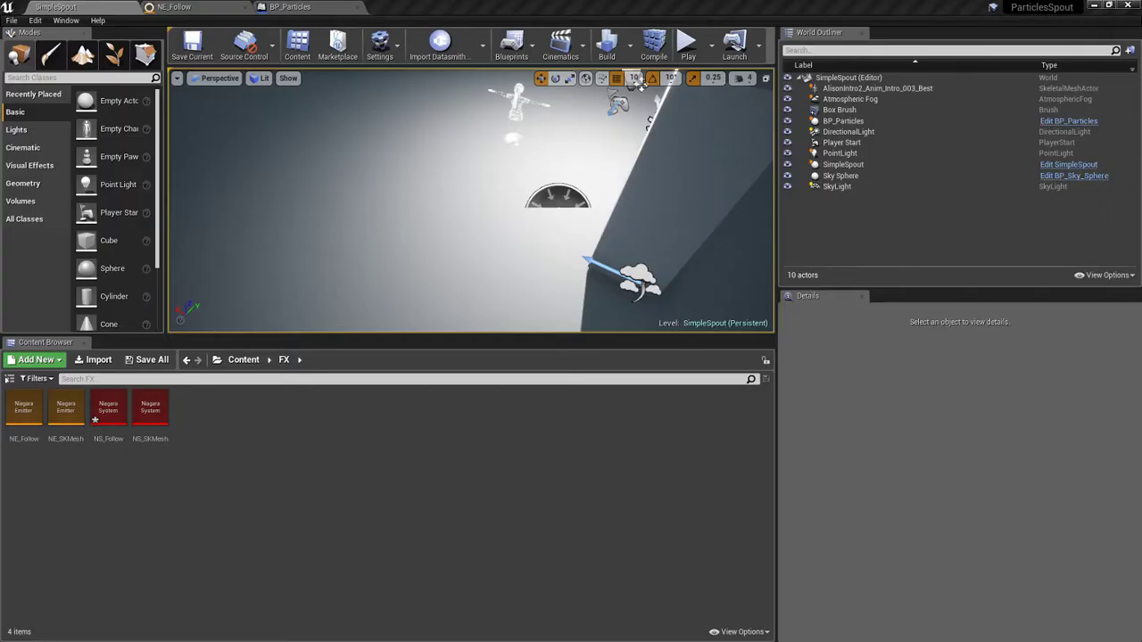
Step: Switch to the phone's TeamViewer remote control session and open the TouchOSC app
drag(0, 103, 286, 80)
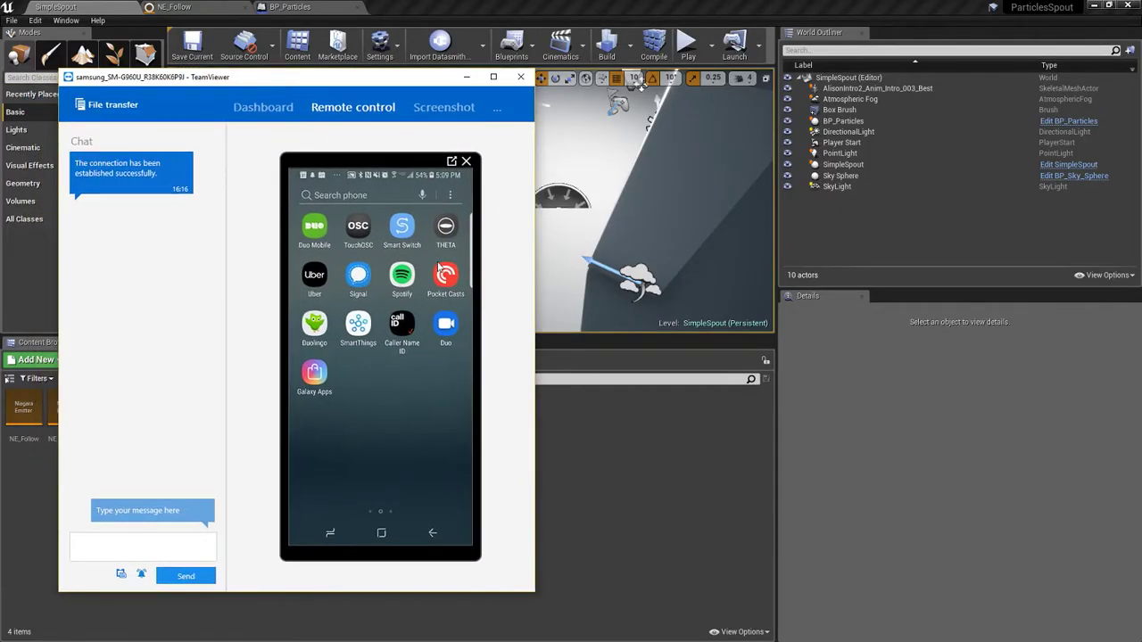
click(357, 232)
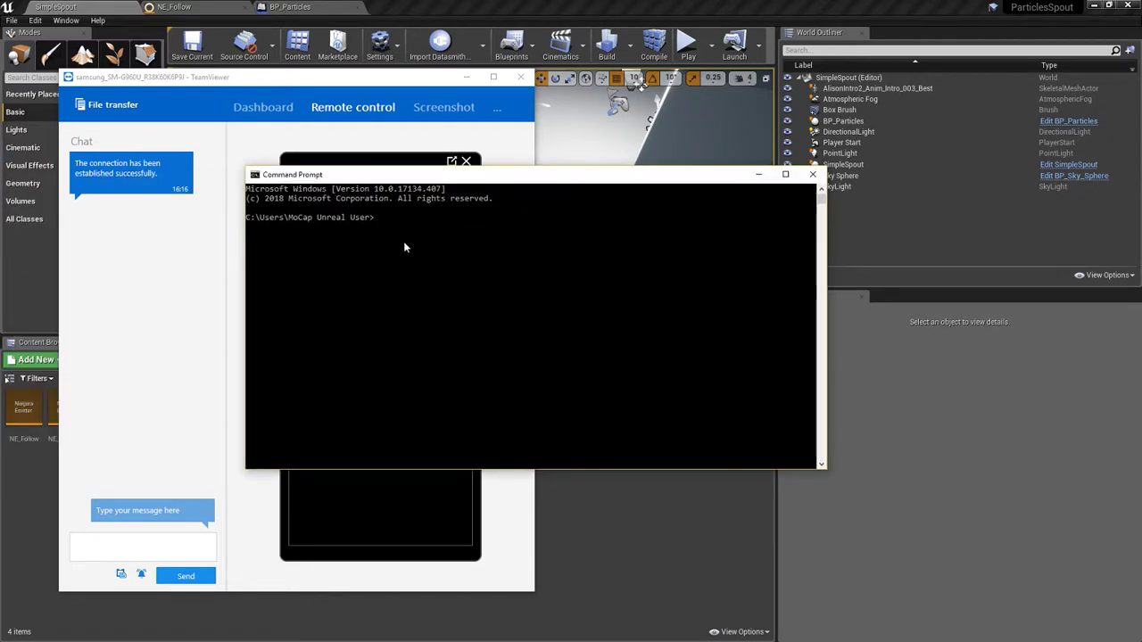
Step: Look up the computer's IPv4 address with ipconfig in Command Prompt and check the host and ports in TouchOSC's OSC connection settings
text(config)
key(Return)
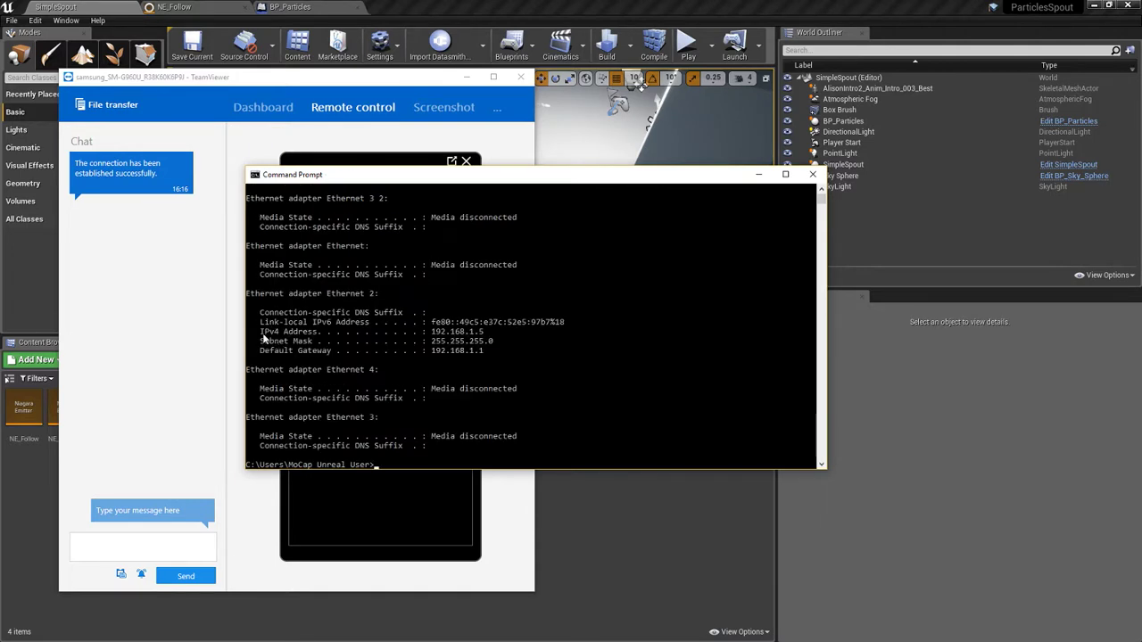
drag(263, 335, 496, 333)
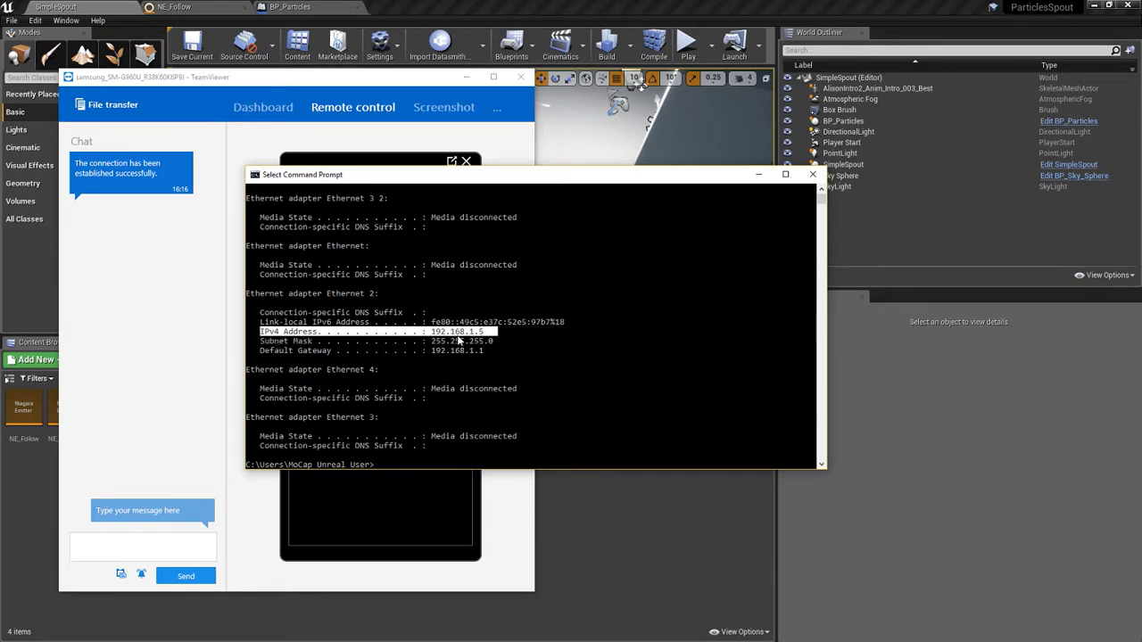
click(759, 174)
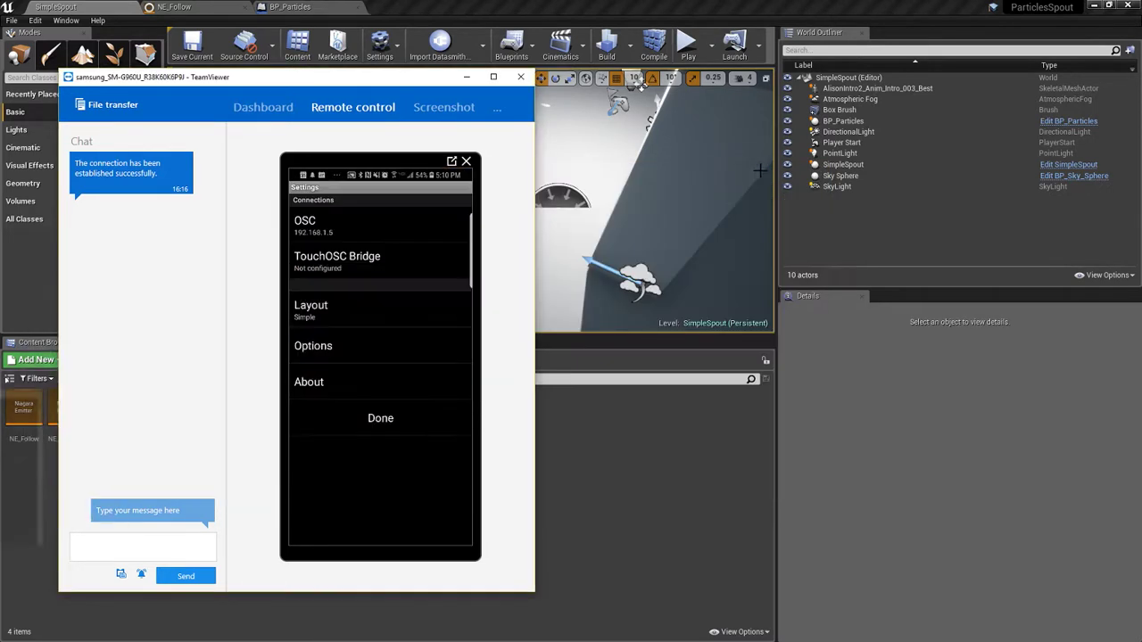
click(329, 221)
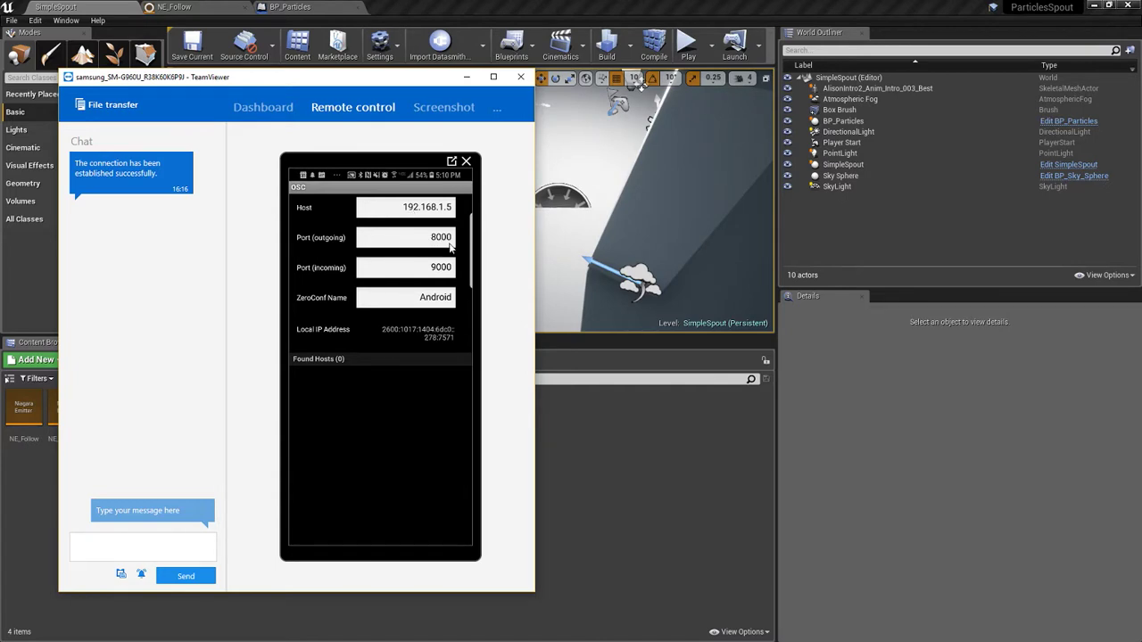
click(439, 232)
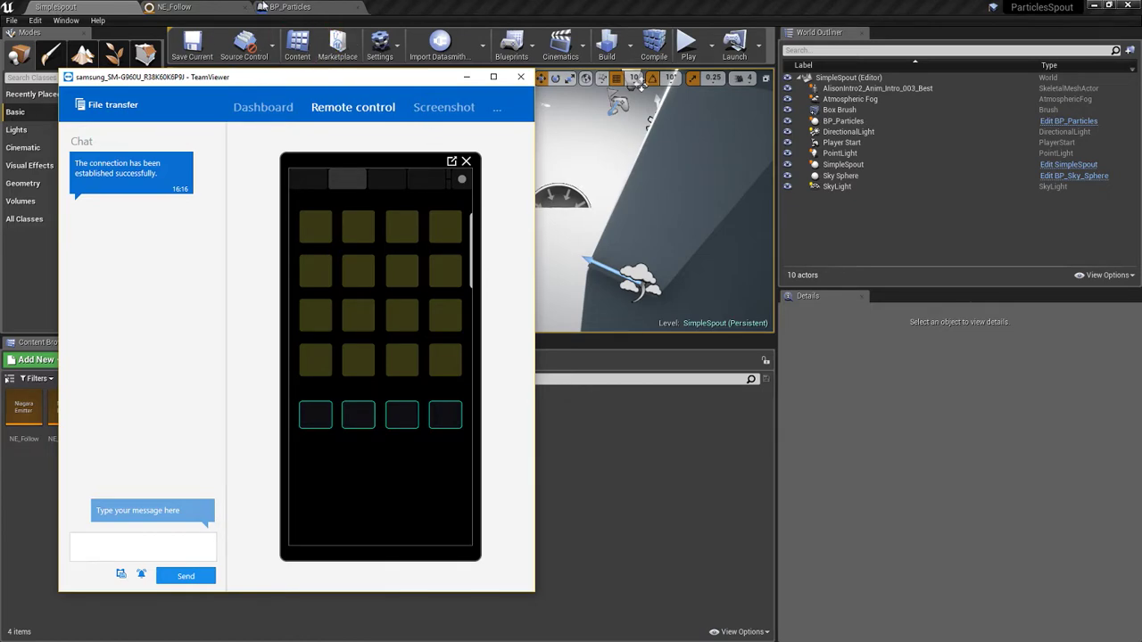
Step: Return to the BP_Particles Blueprint in Unreal Editor and add an Osc Receiver component
click(290, 7)
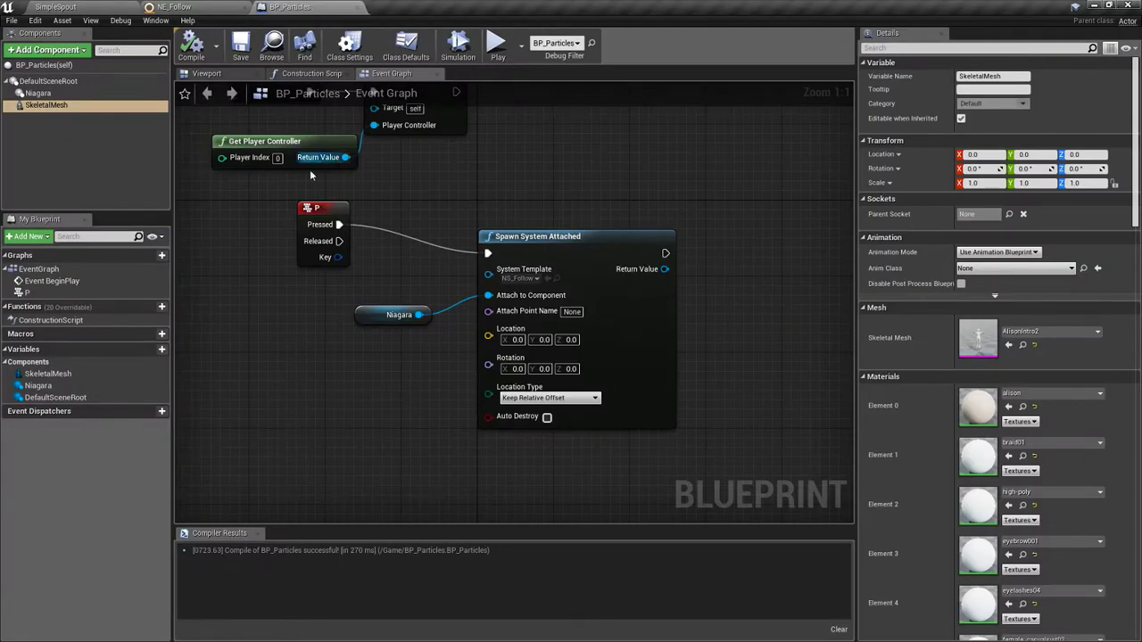
click(47, 49)
text(io)
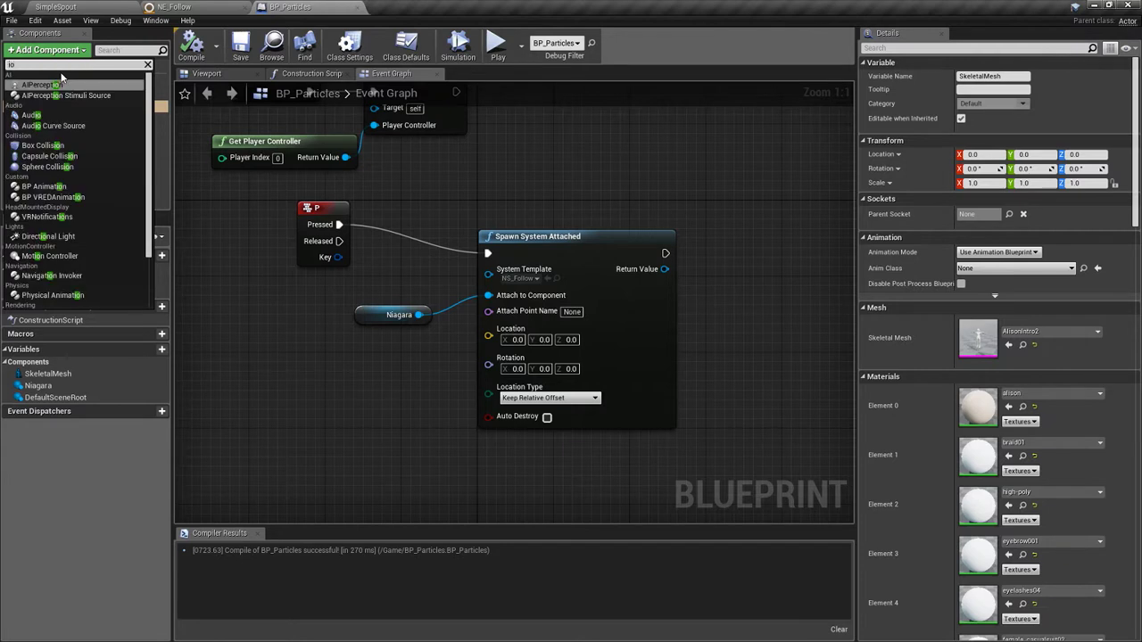
key(BackSpace)
key(BackSpace)
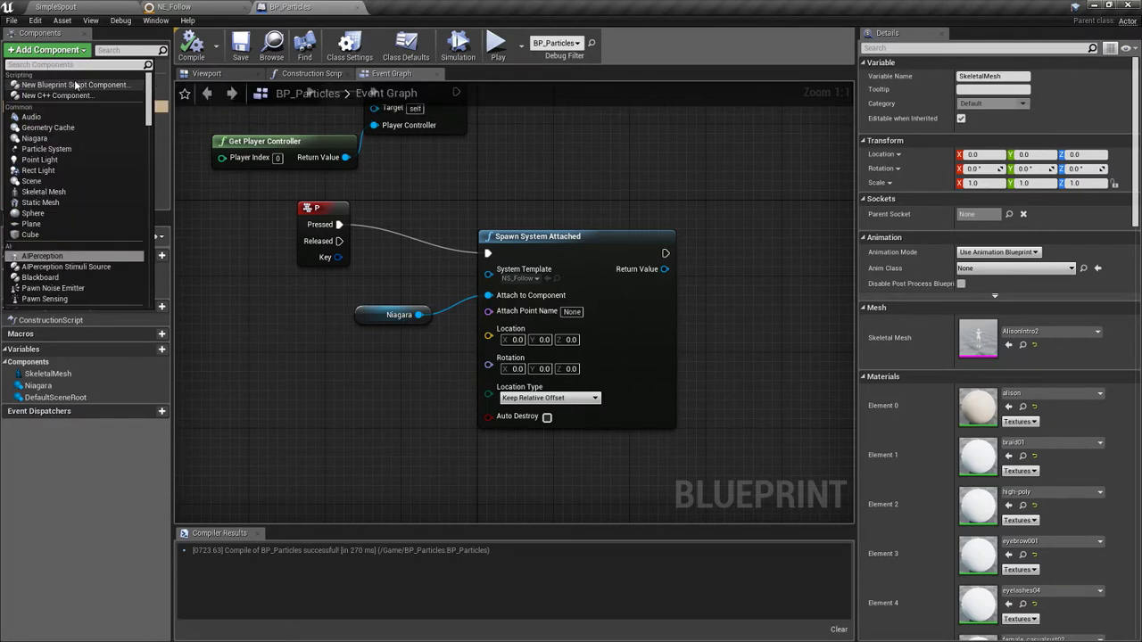
text(osc)
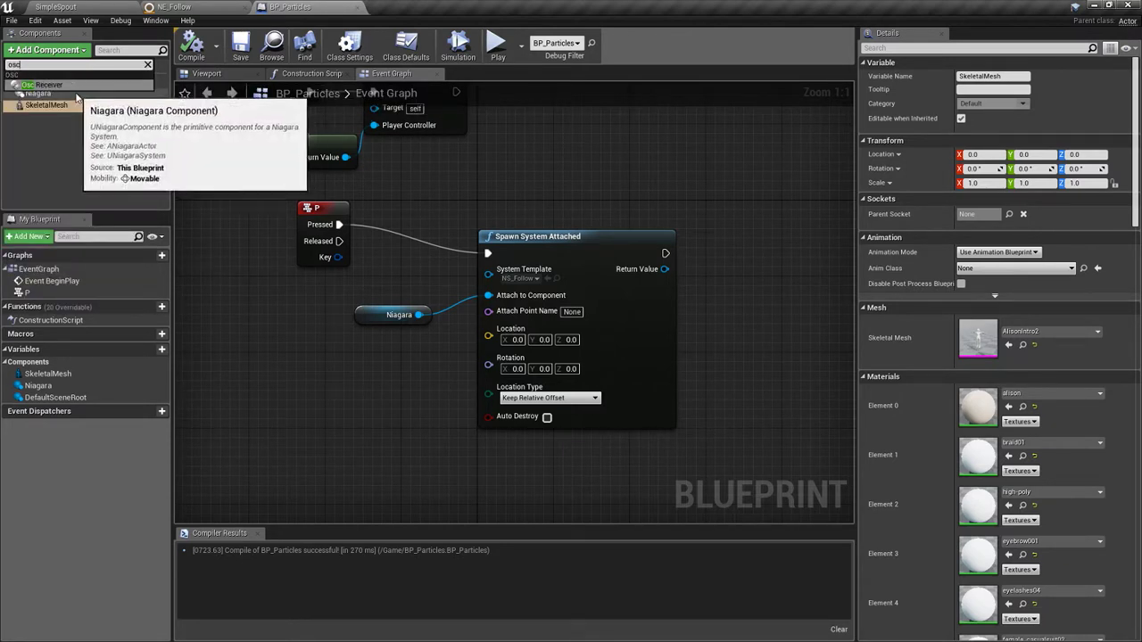
click(72, 86)
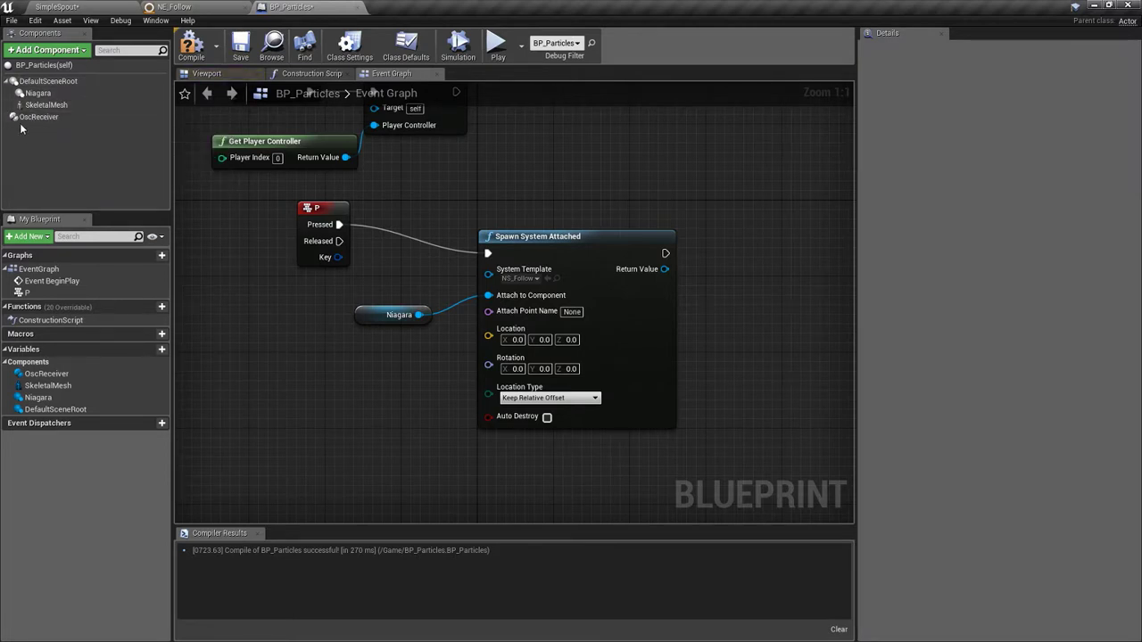
Step: Place a reference to the OscReceiver component in the Event Graph, in free space below the P key event
drag(41, 117, 223, 343)
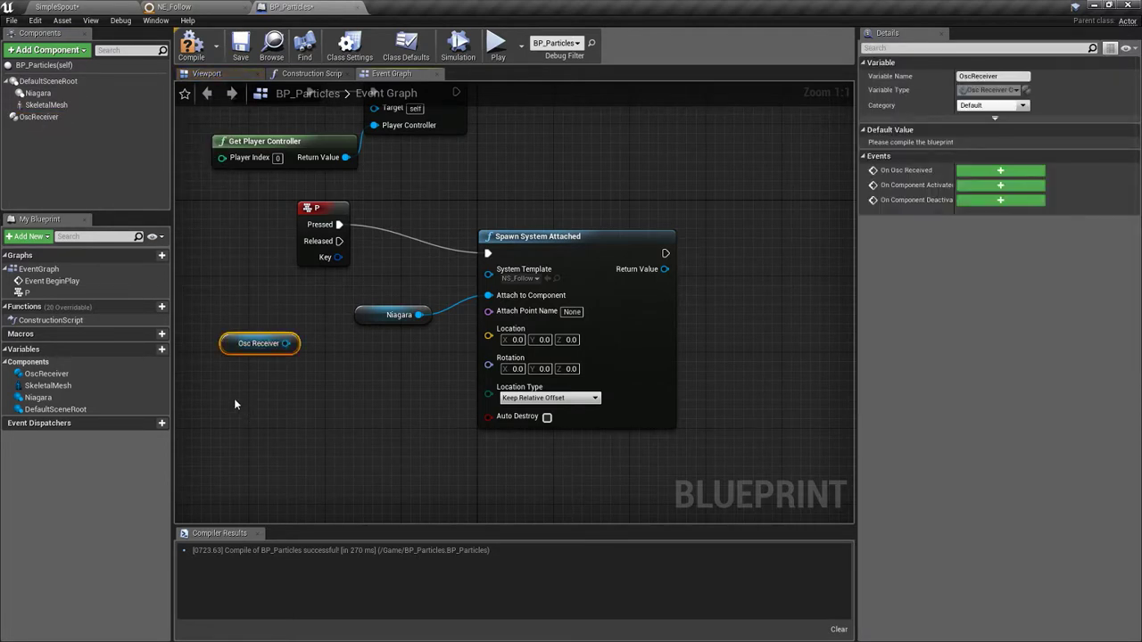
right_drag(233, 398, 420, 438)
drag(437, 379, 313, 399)
right_drag(314, 311, 328, 345)
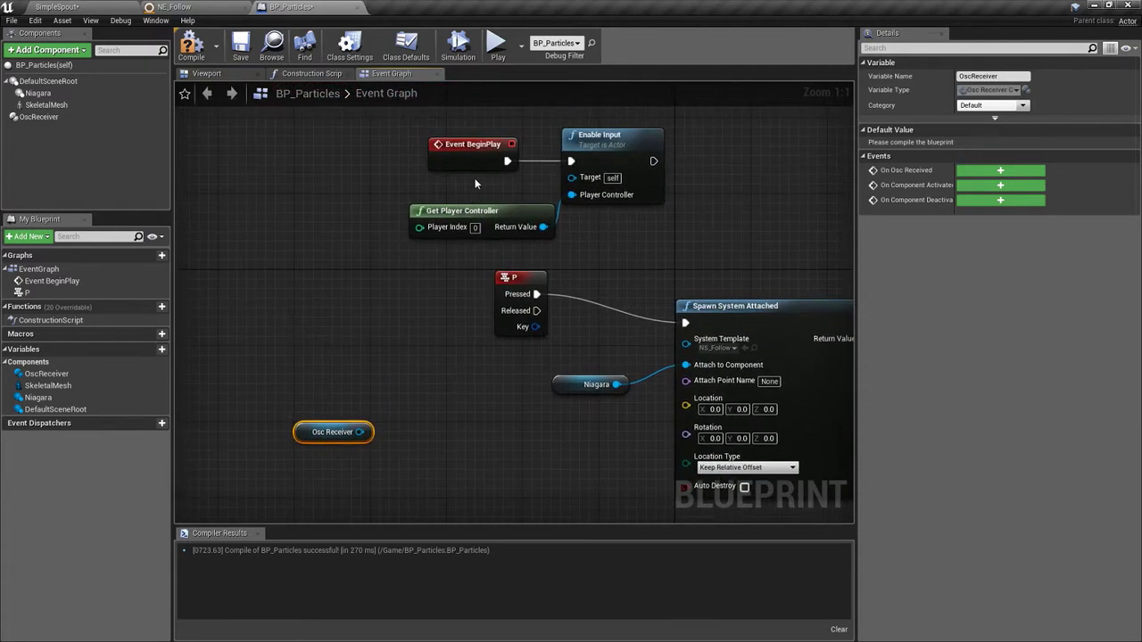
Step: Move Event BeginPlay away from Enable Input and insert a Sequence node between them, with Then 0 running Enable Input
drag(464, 156, 311, 161)
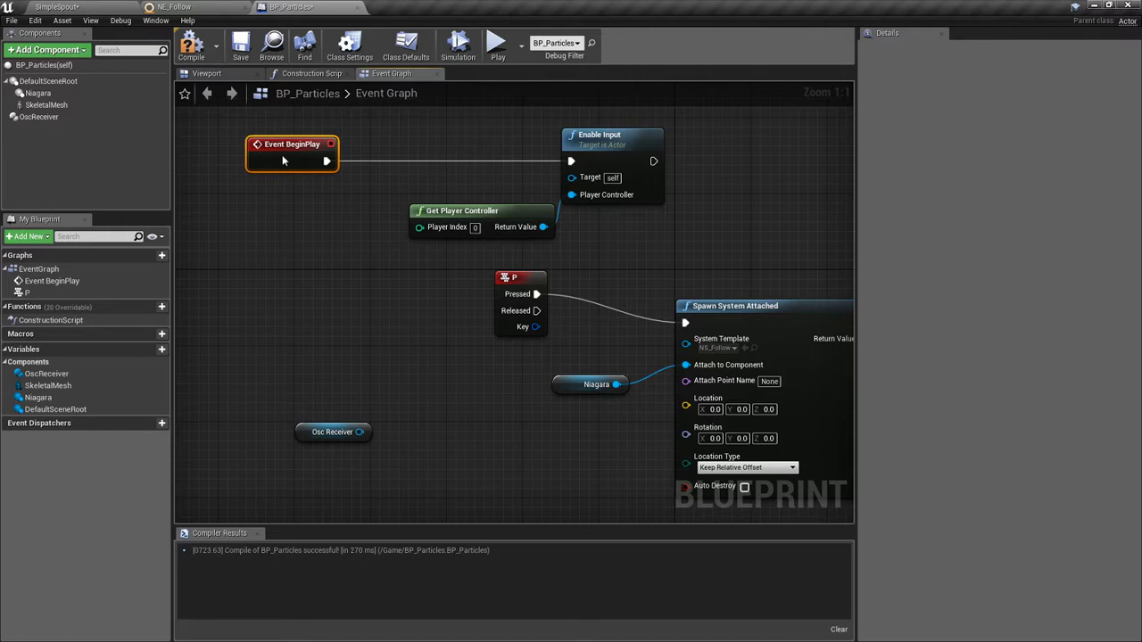
right_click(327, 248)
text(seq)
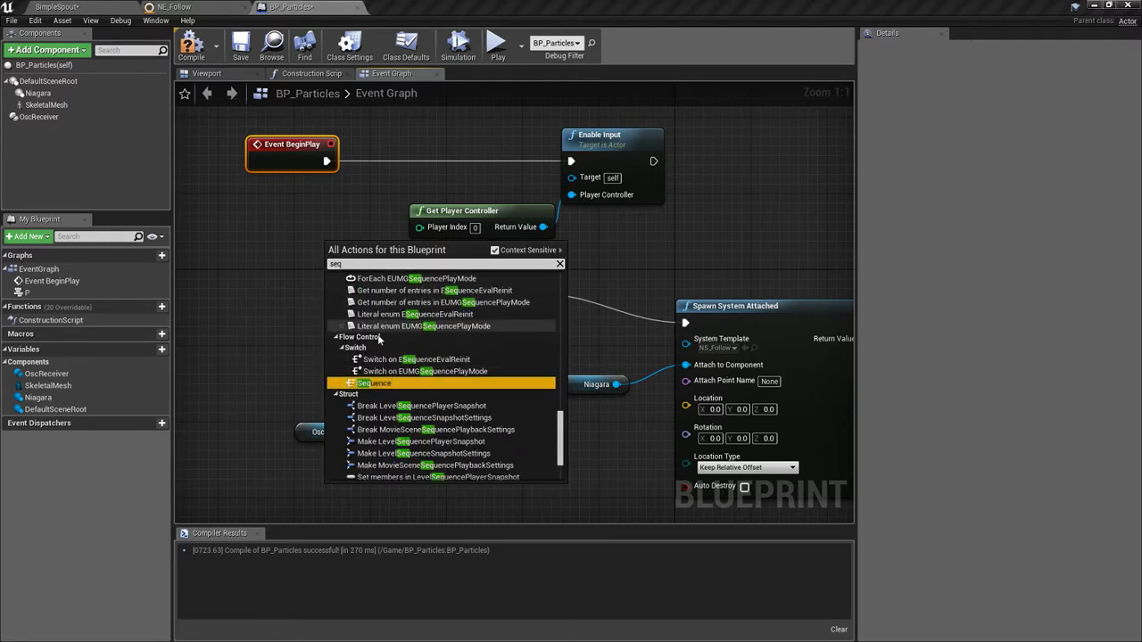
click(372, 383)
ctrl+drag(335, 167, 571, 161)
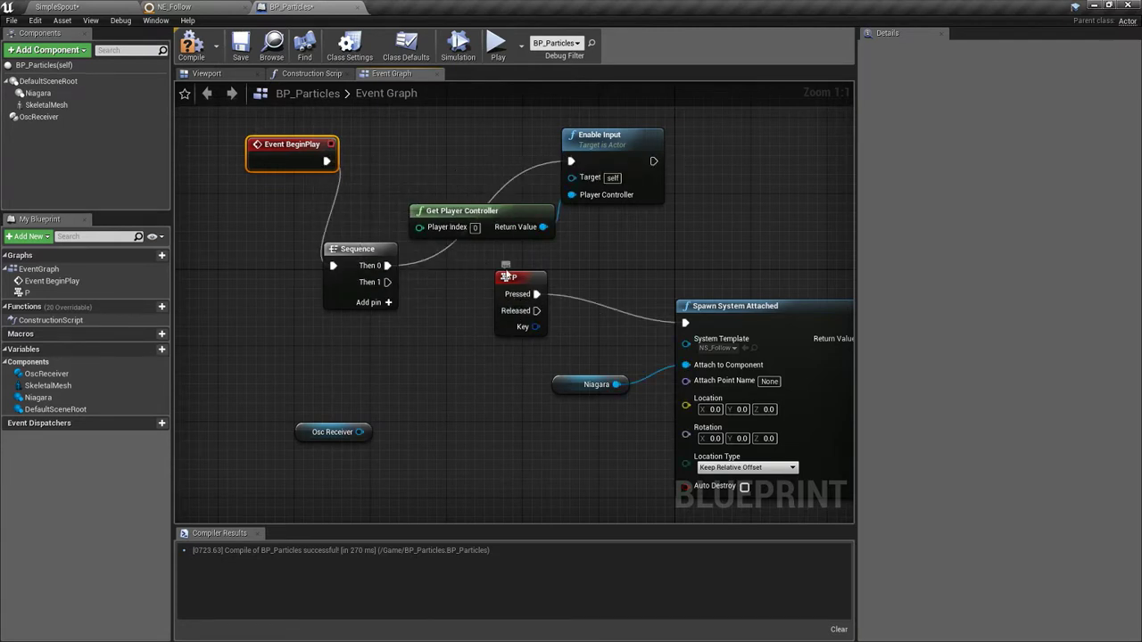
Step: Align the Sequence node with Event BeginPlay and add a Bind Event to OnOscReceived node from Then 1, above the Osc Receiver reference
drag(357, 252, 307, 346)
text(b)
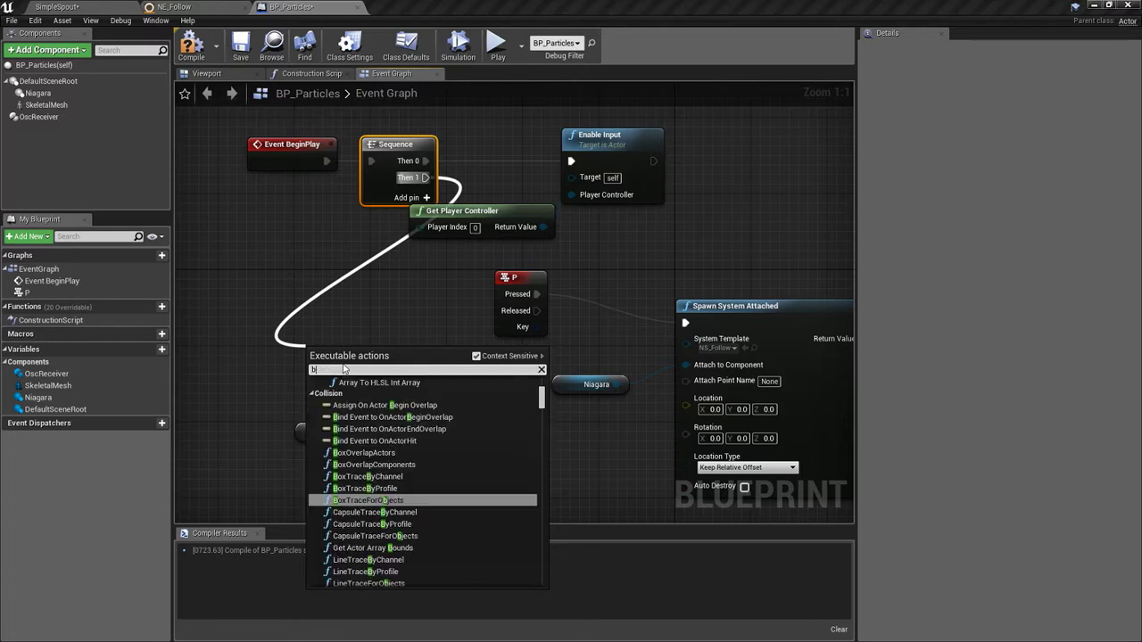
text(ind osc)
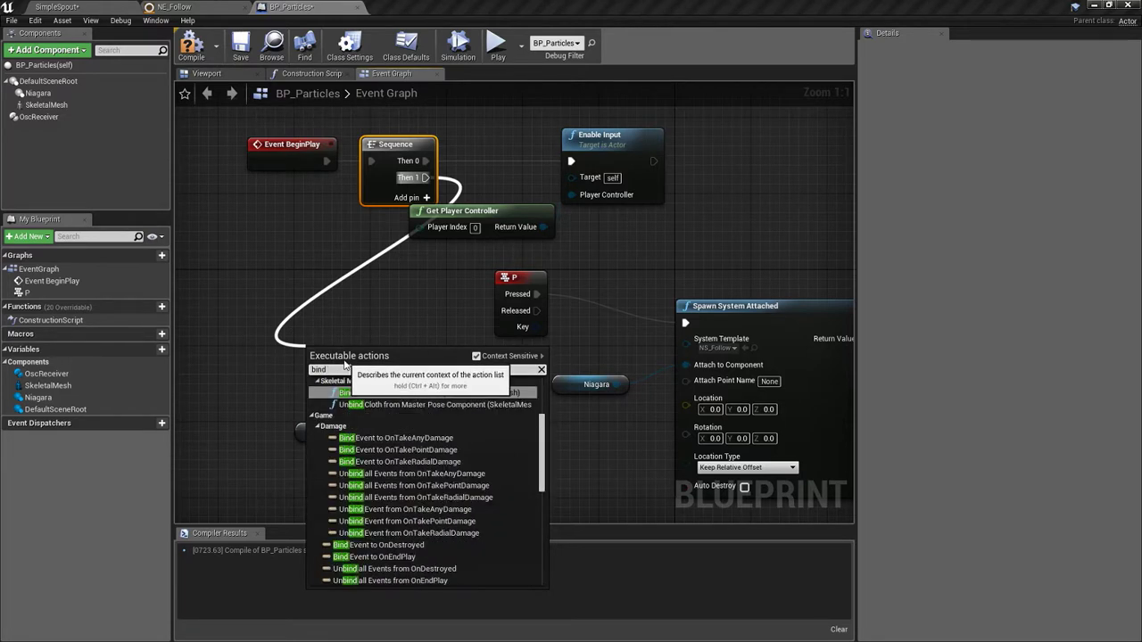
click(477, 358)
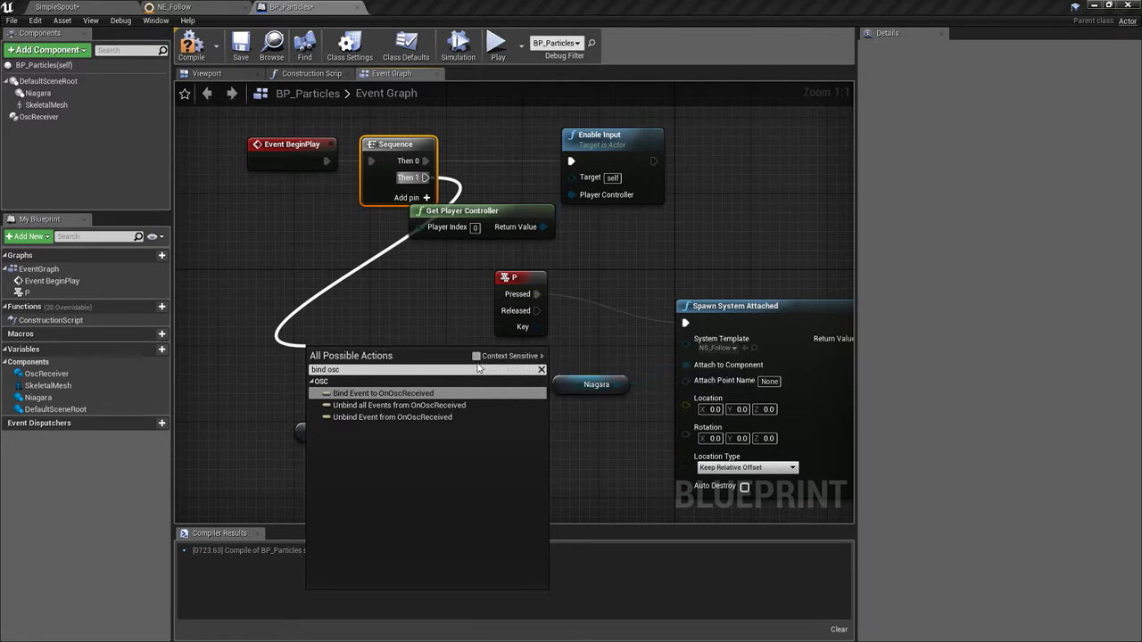
click(403, 393)
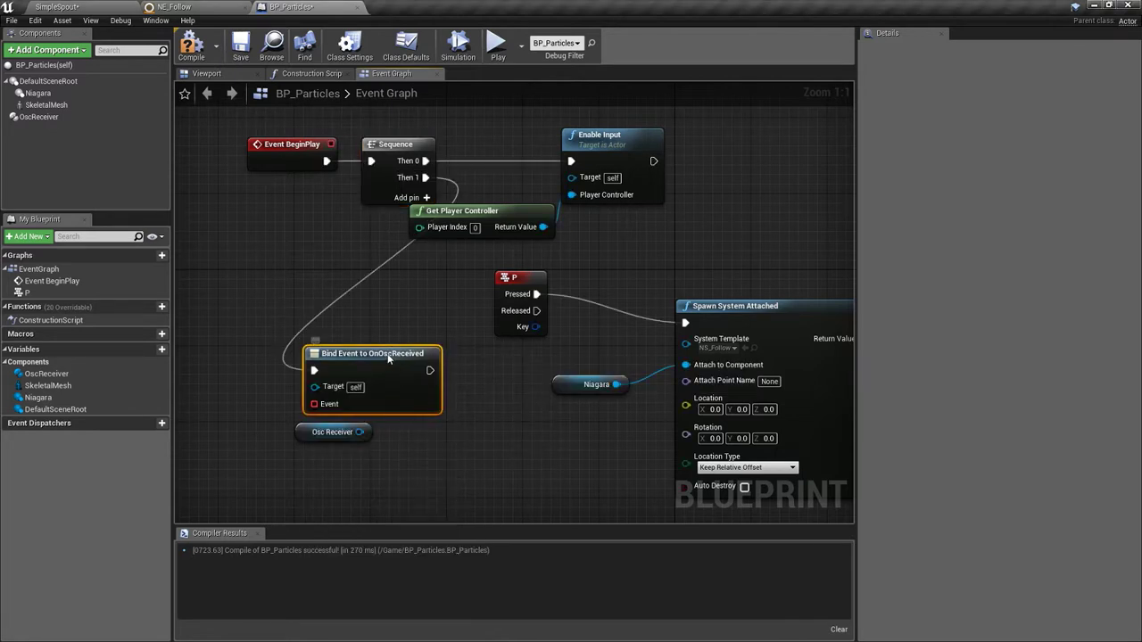
drag(388, 358, 360, 320)
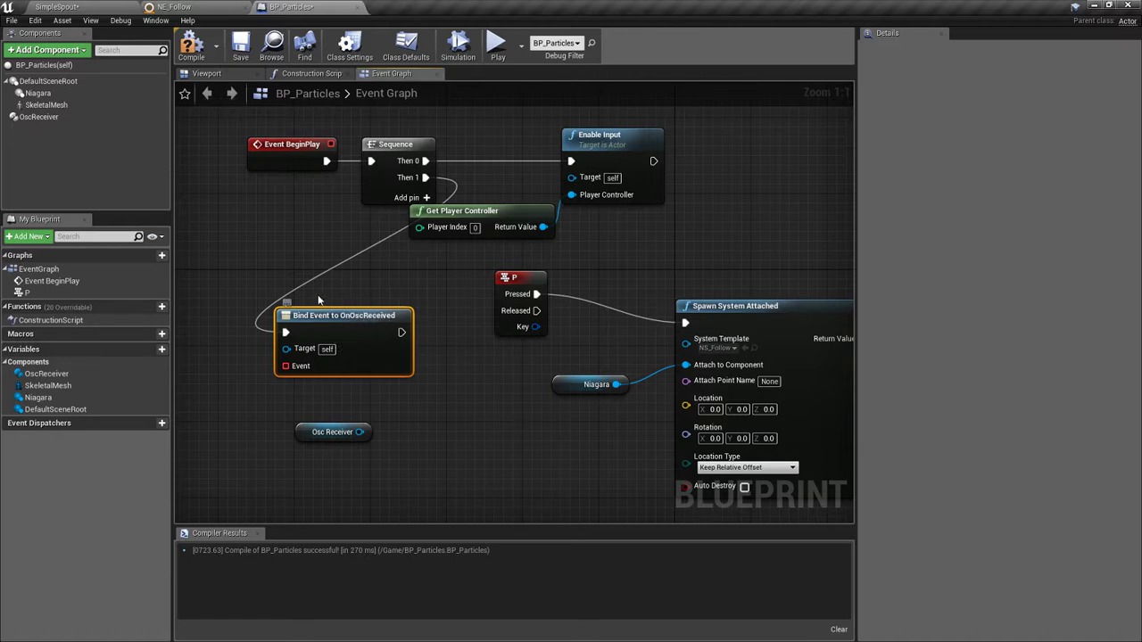
Step: Connect Osc Receiver to the Bind Event node's Target and bind Event to a new custom event, placed beside Osc Receiver
drag(325, 318, 343, 309)
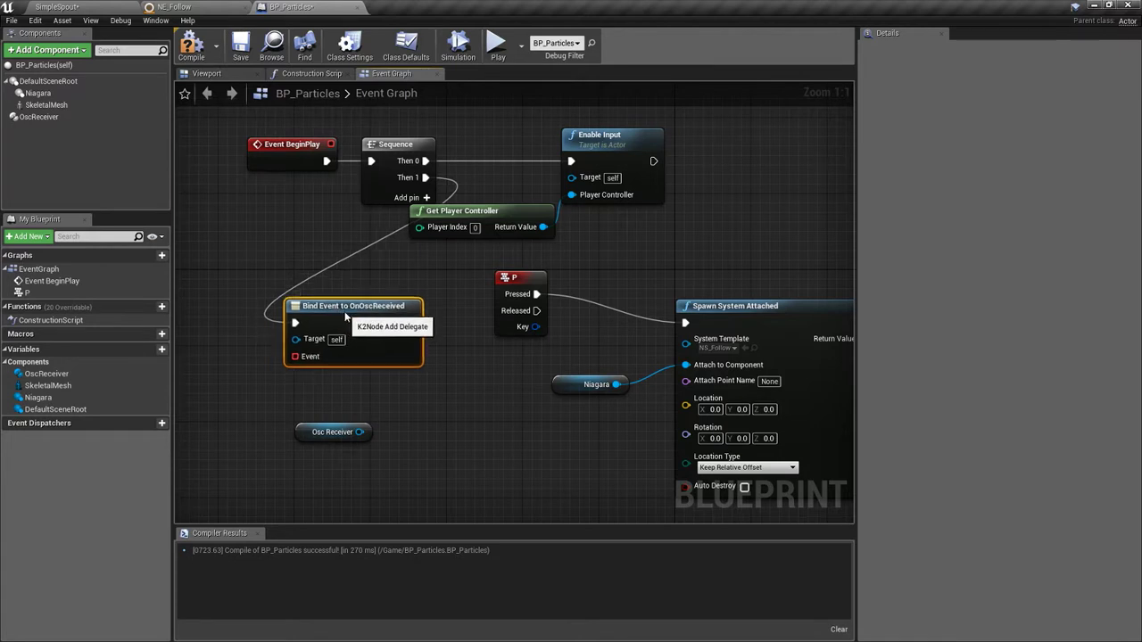
drag(304, 356, 359, 432)
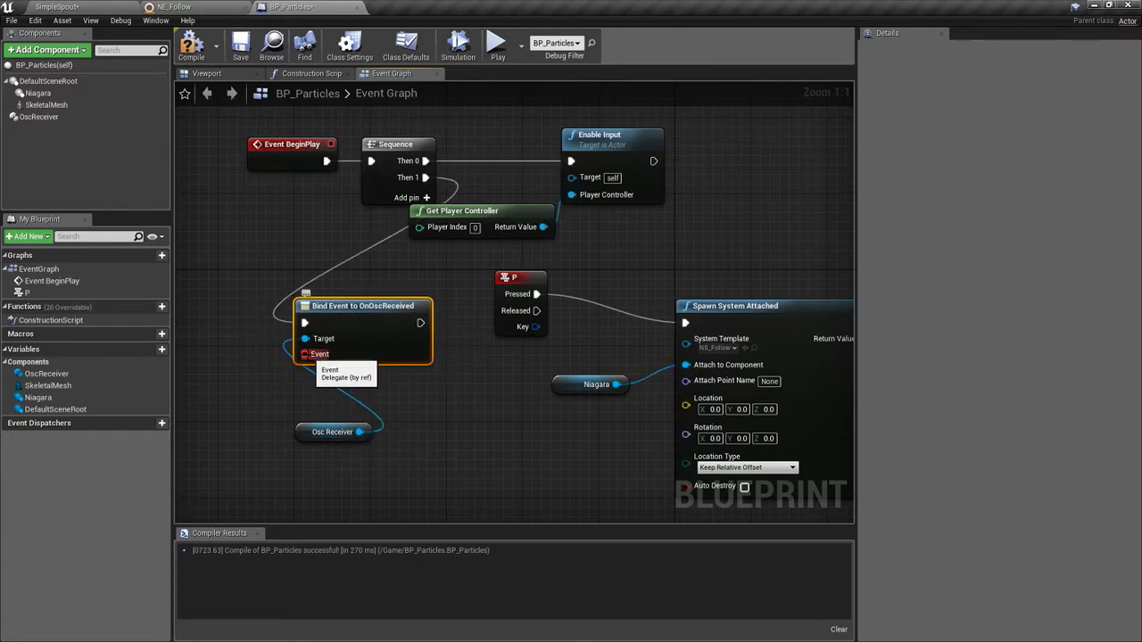
drag(313, 360, 431, 462)
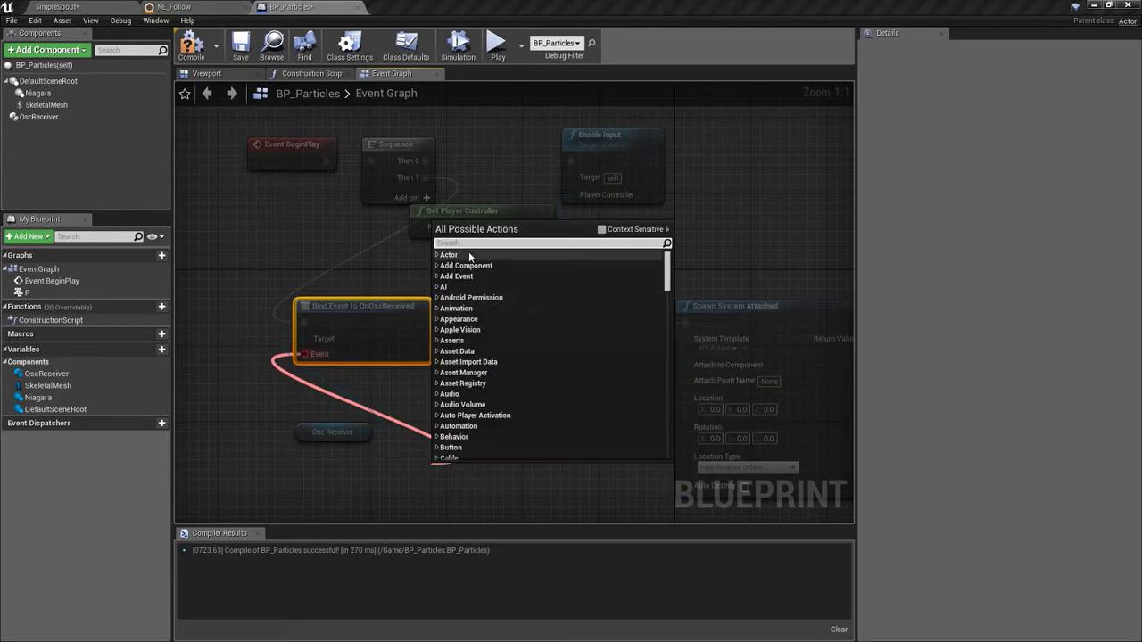
text(custom)
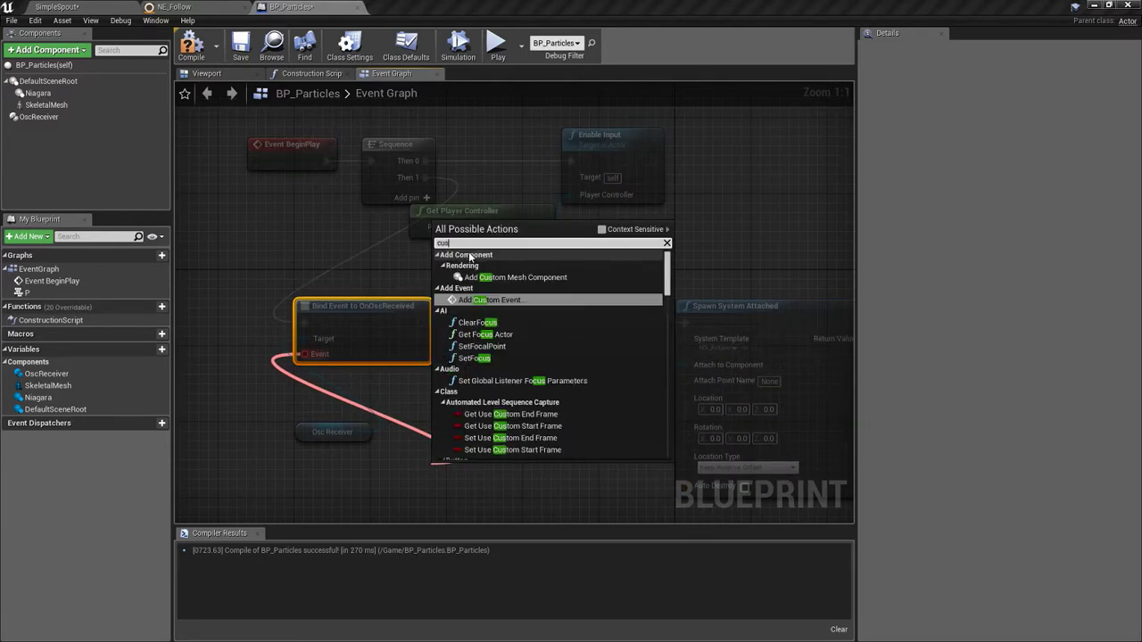
click(524, 305)
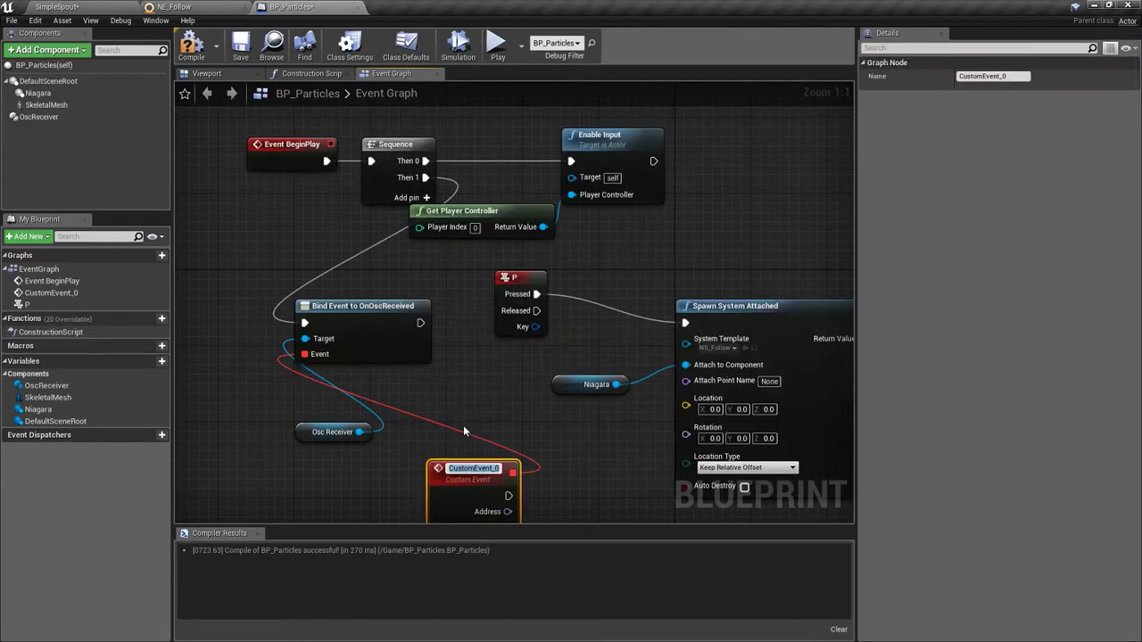
right_drag(463, 398, 438, 301)
drag(445, 370, 416, 317)
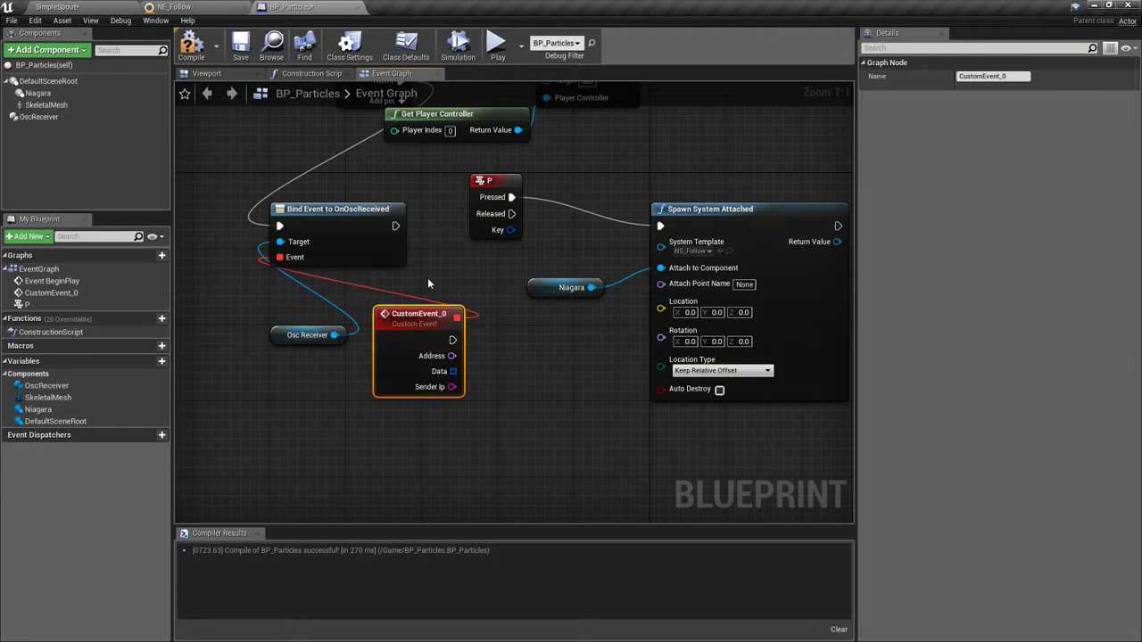
right_drag(427, 283, 367, 267)
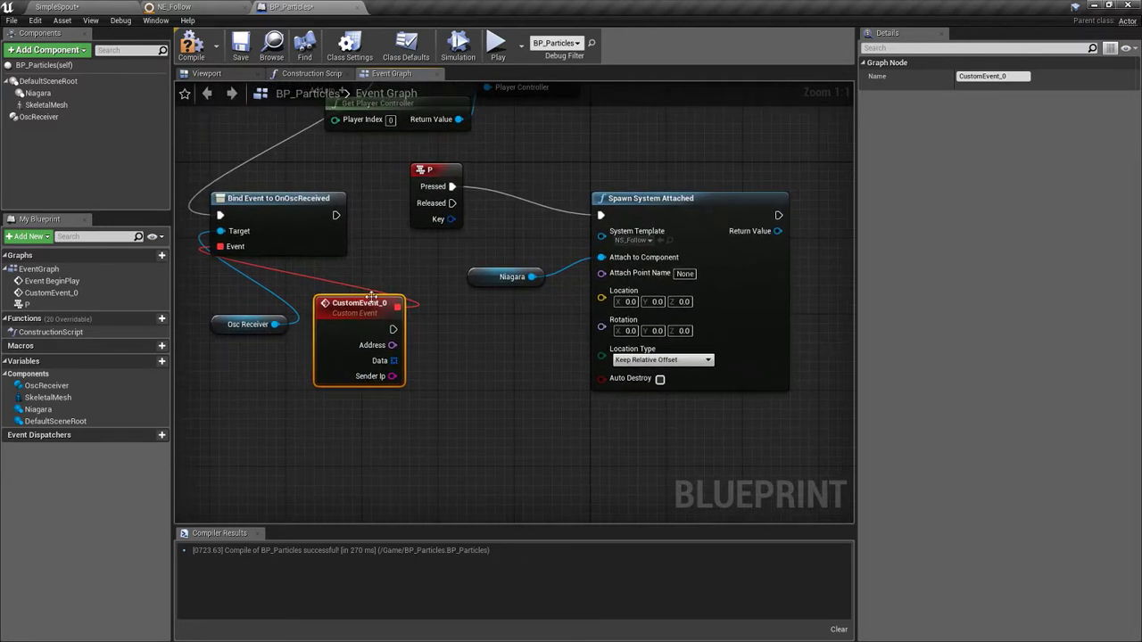
drag(372, 296, 353, 314)
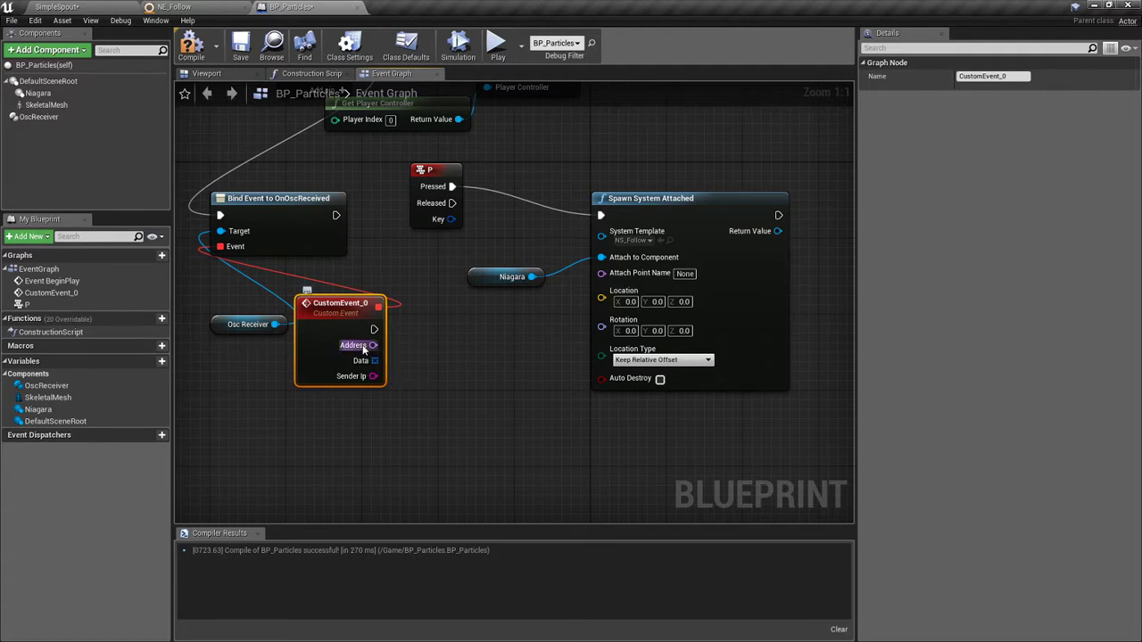
Step: Add a Print String node run by the custom event and feed the event's Address into In String
right_click(416, 338)
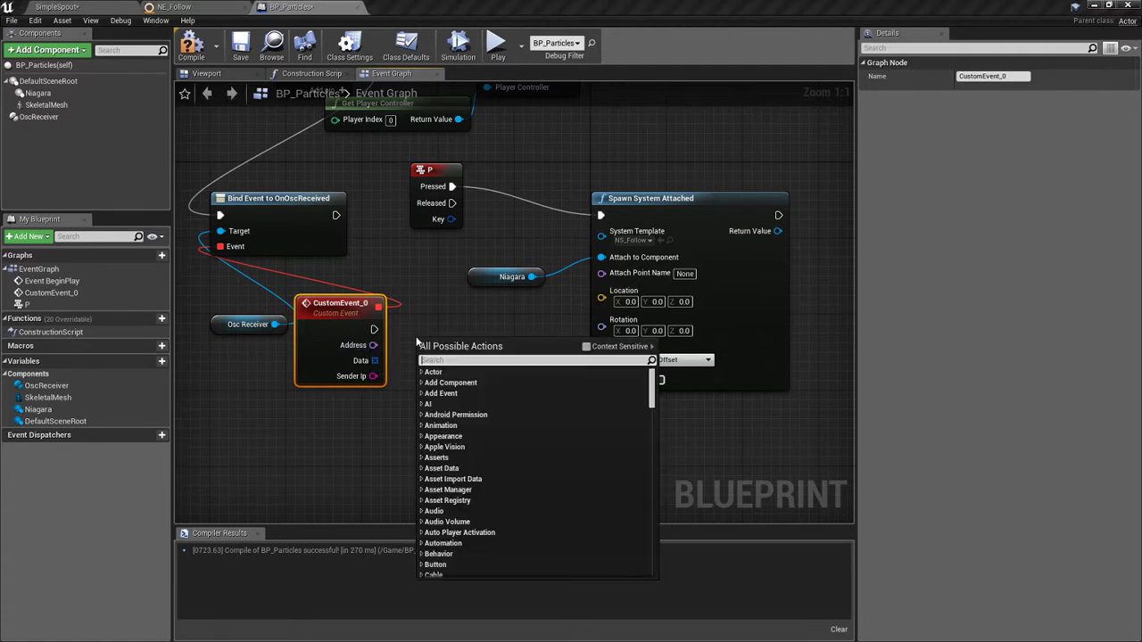
text(print)
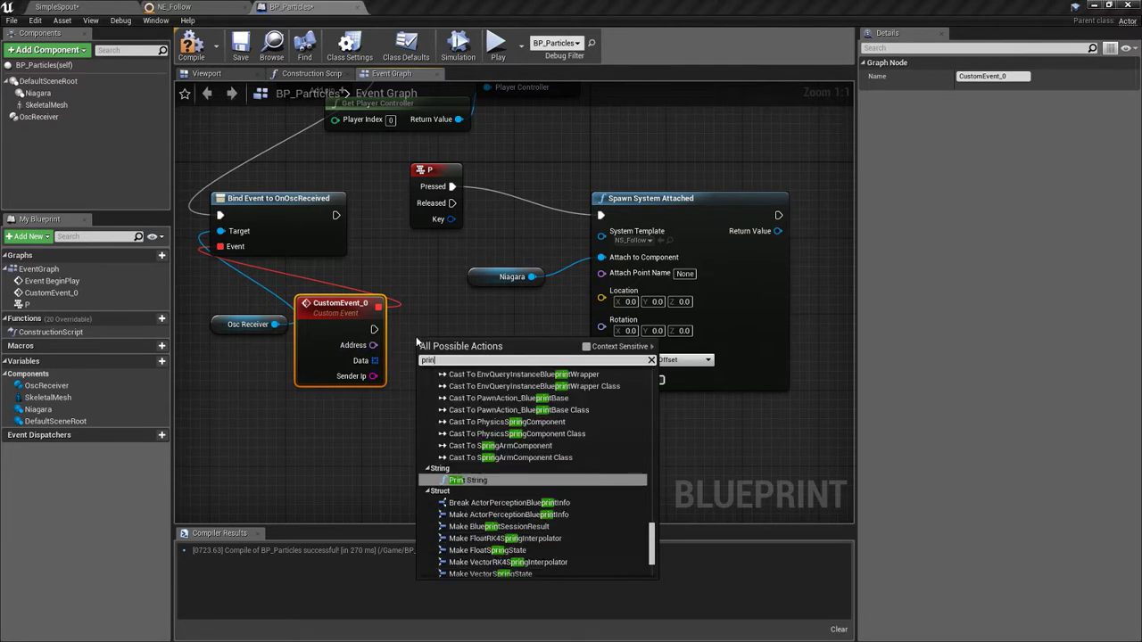
text( str)
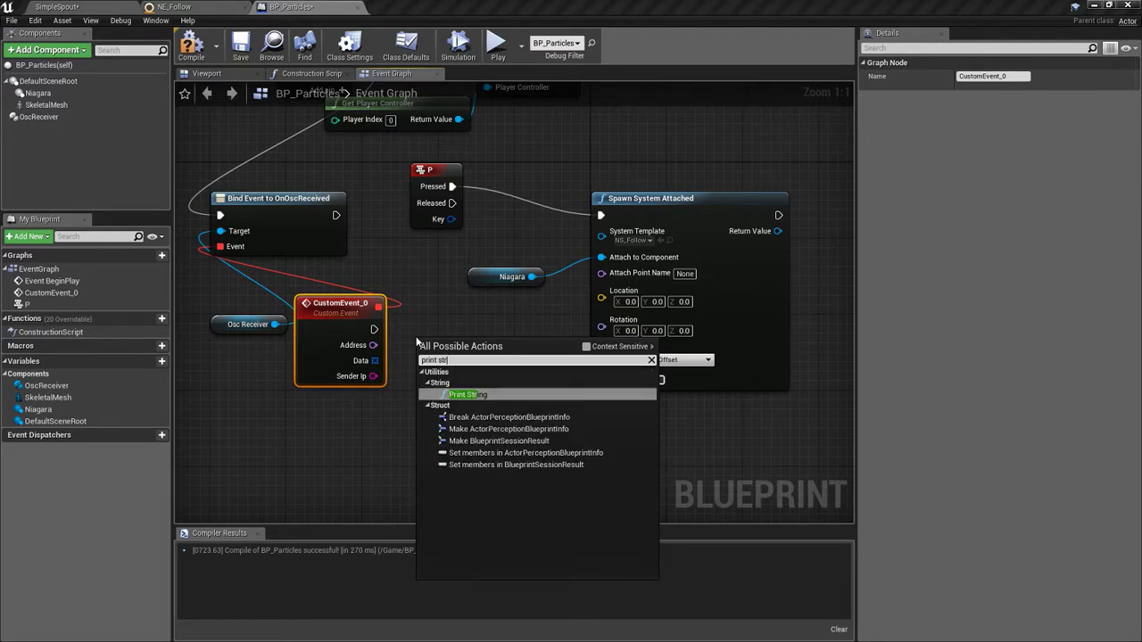
click(467, 394)
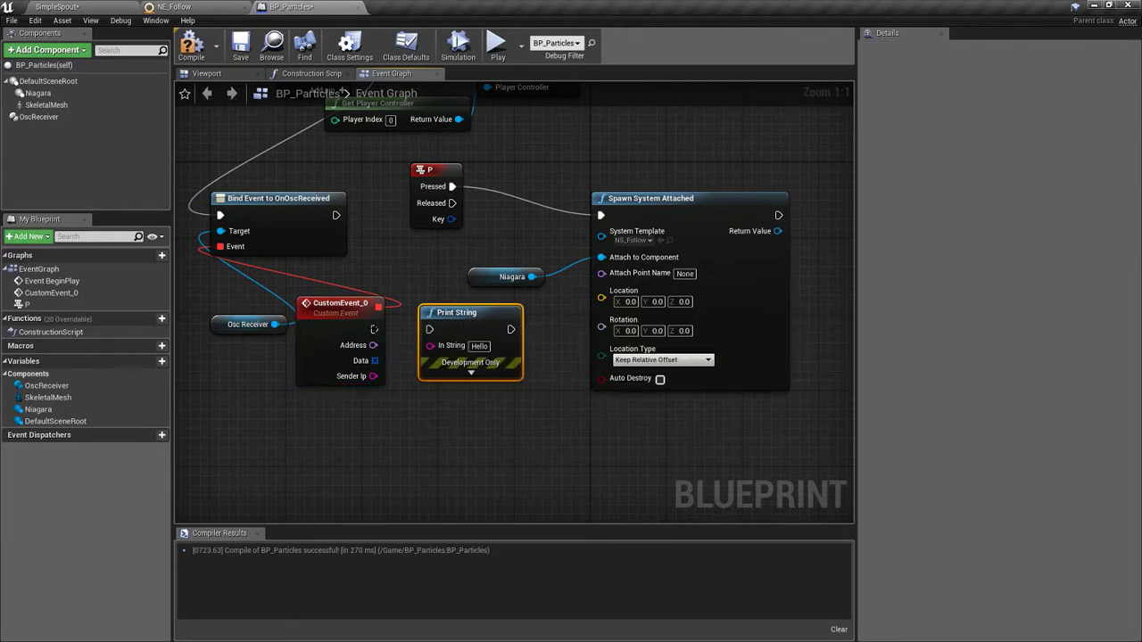
drag(374, 329, 451, 410)
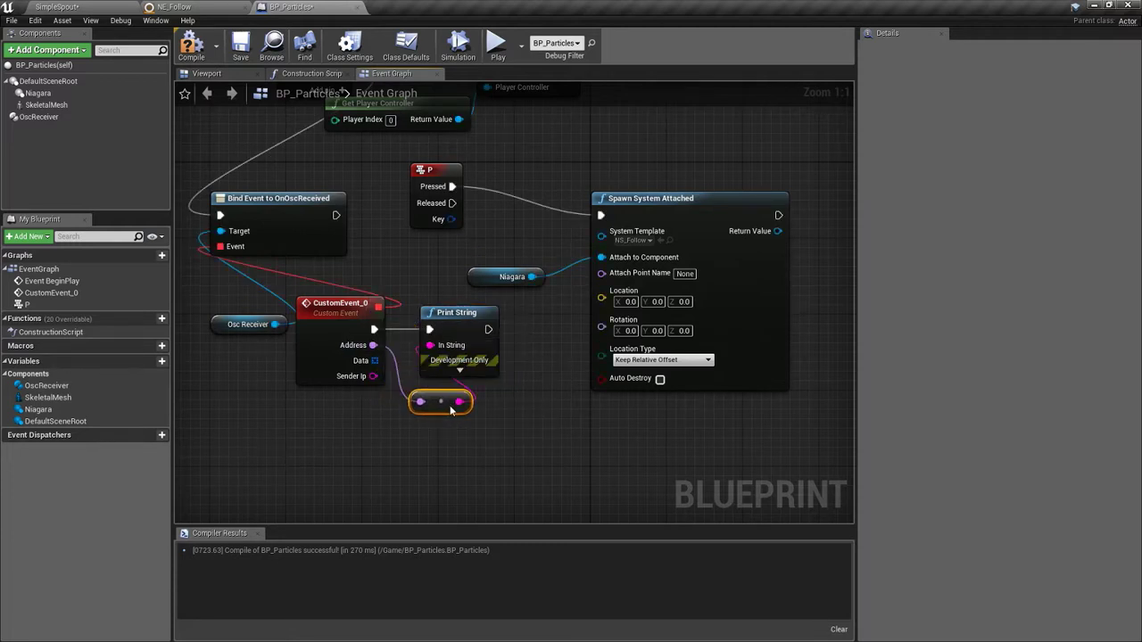
Step: Compile and save BP_Particles, and start playing the SimpleSpout level
click(191, 45)
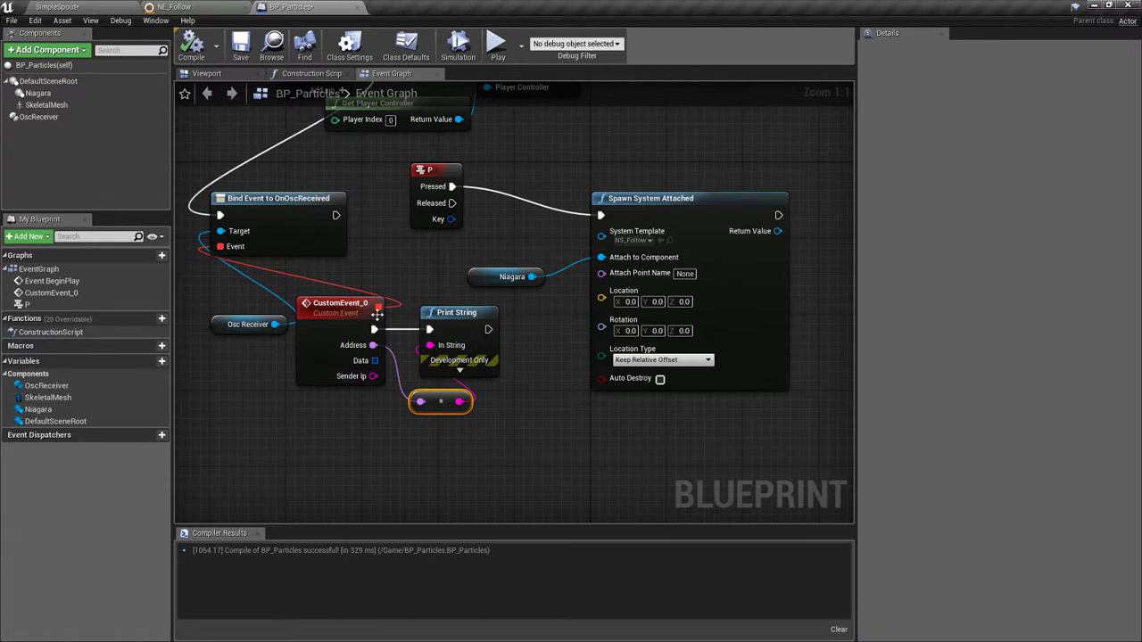
click(240, 44)
click(76, 9)
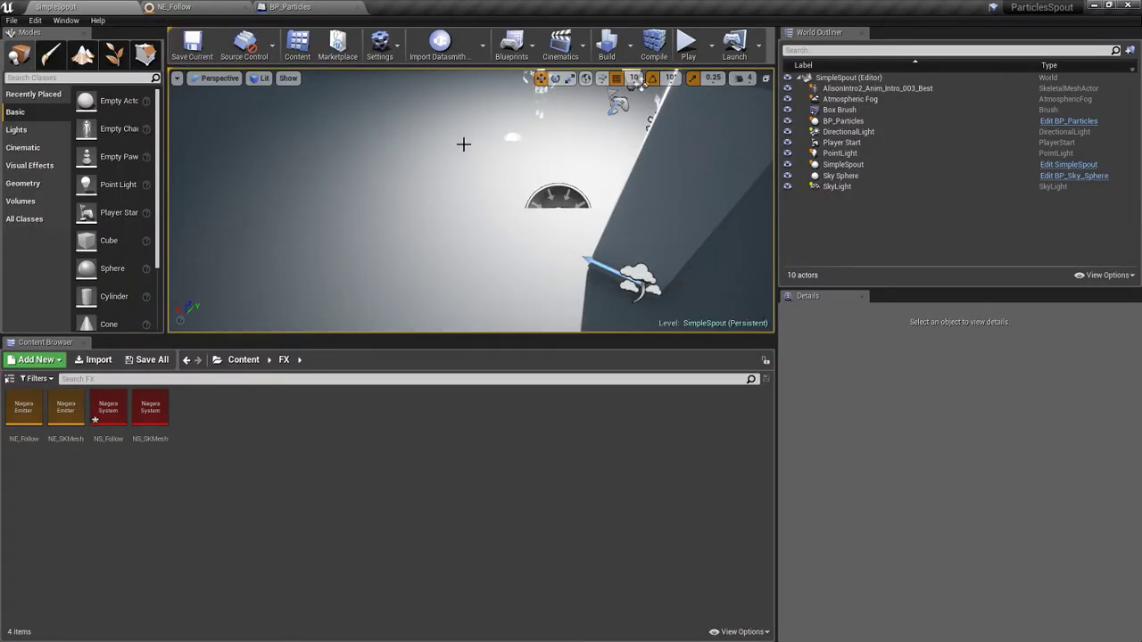
click(686, 42)
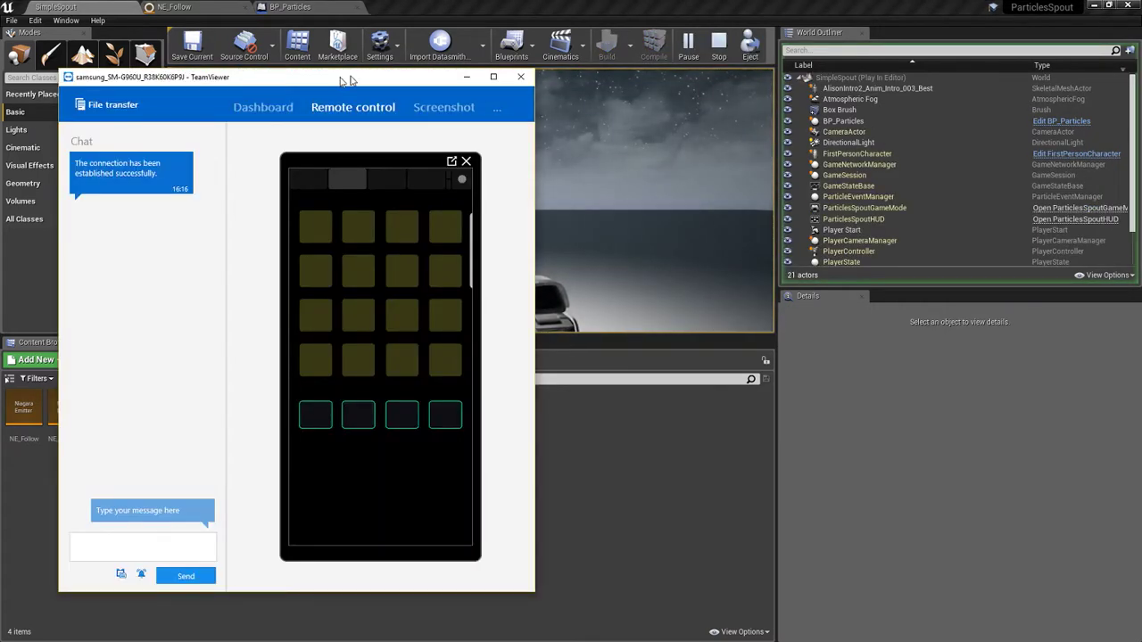
Step: Move the TeamViewer phone window clear of the game view and trigger the first TouchOSC push pad to check its printed address
drag(336, 79, 825, 40)
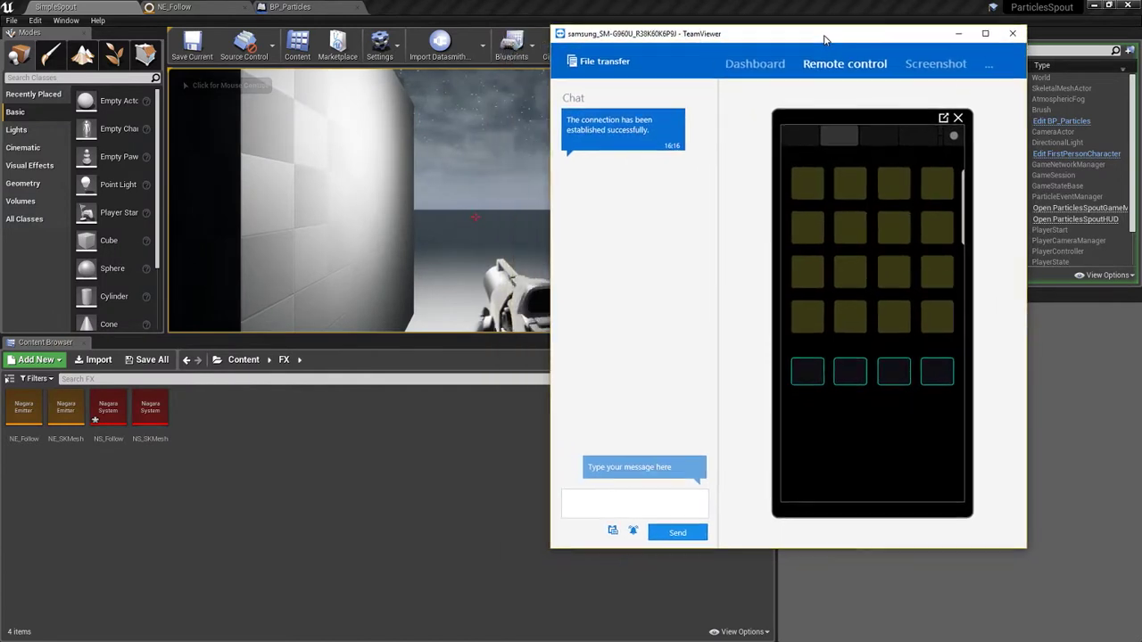
click(805, 190)
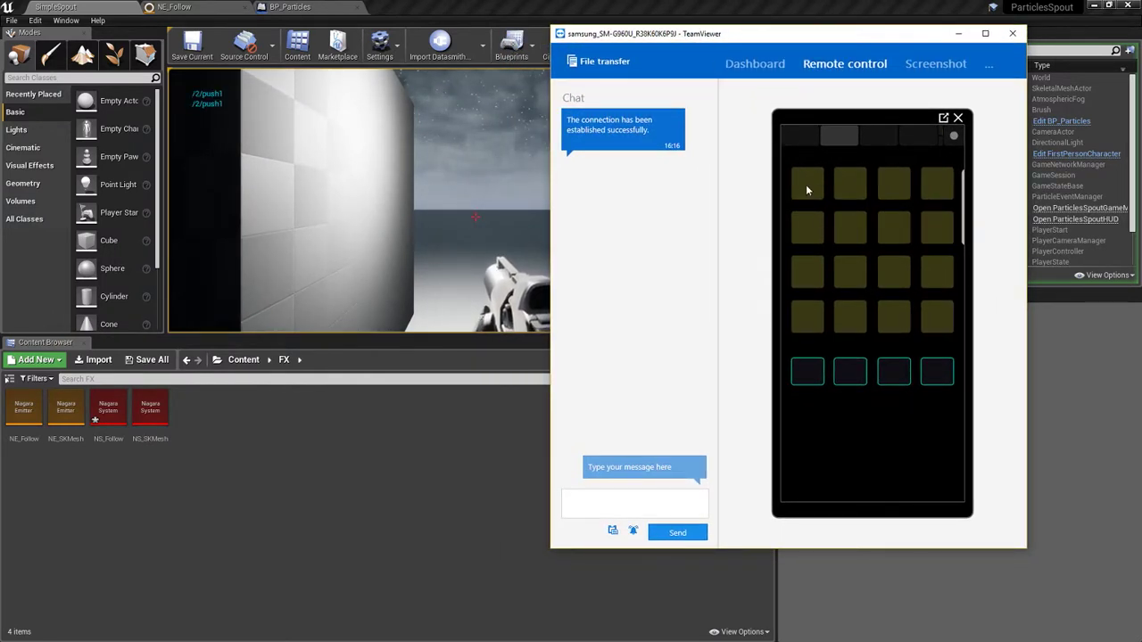
click(806, 189)
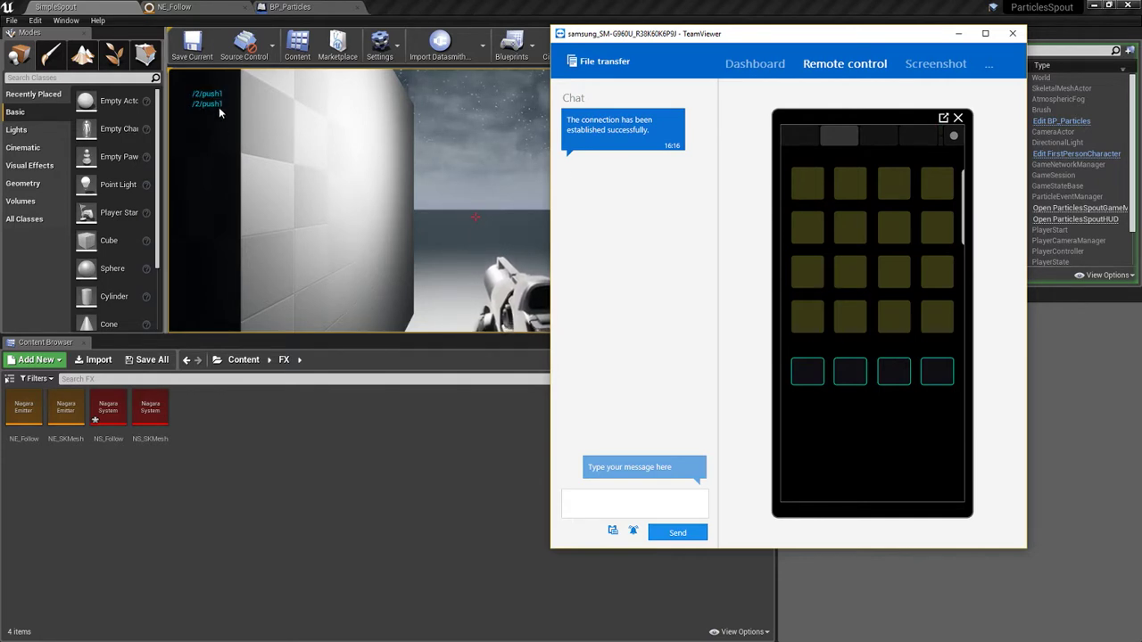
click(814, 145)
click(814, 147)
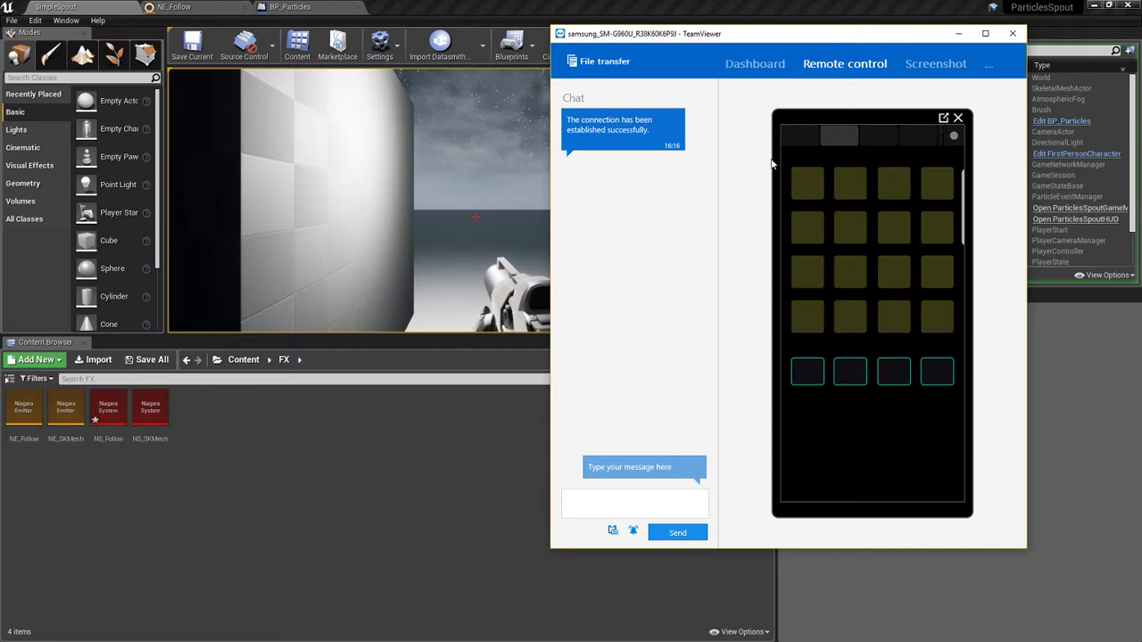
Step: Return to the BP_Particles graph, stop the play session, and delete the Print String node with its conversion node
click(343, 7)
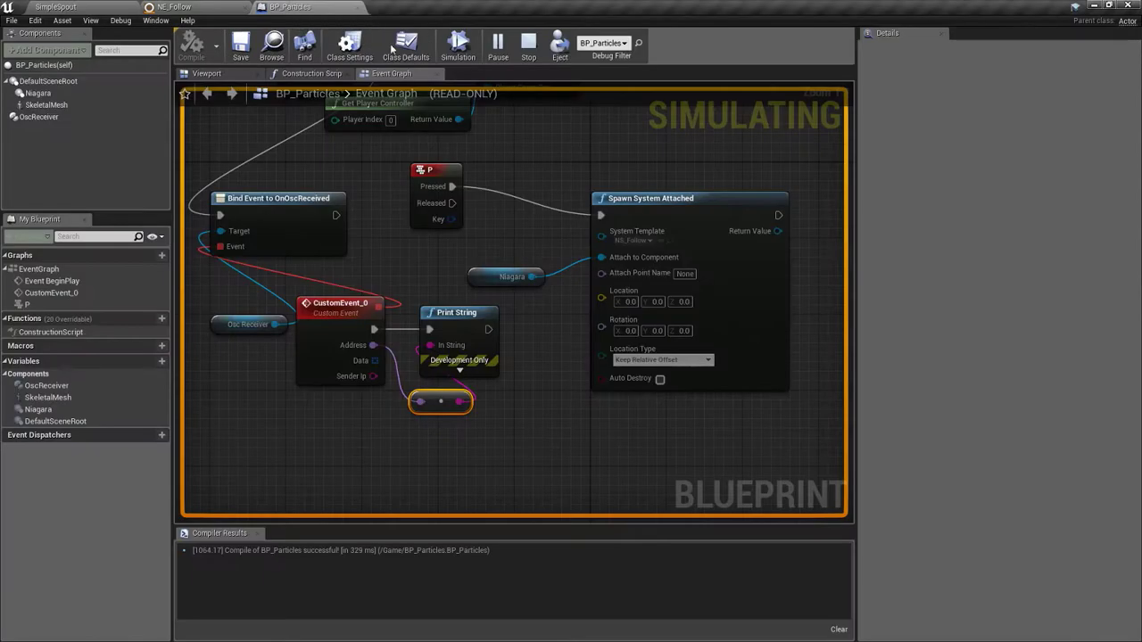
click(530, 45)
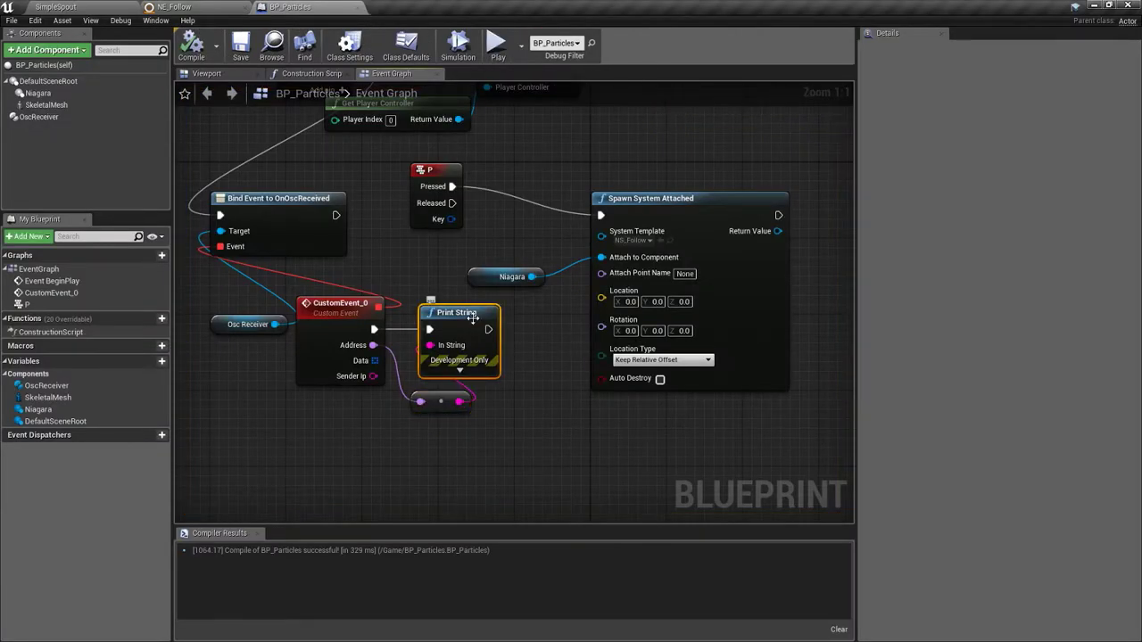
key(Delete)
click(442, 401)
key(Delete)
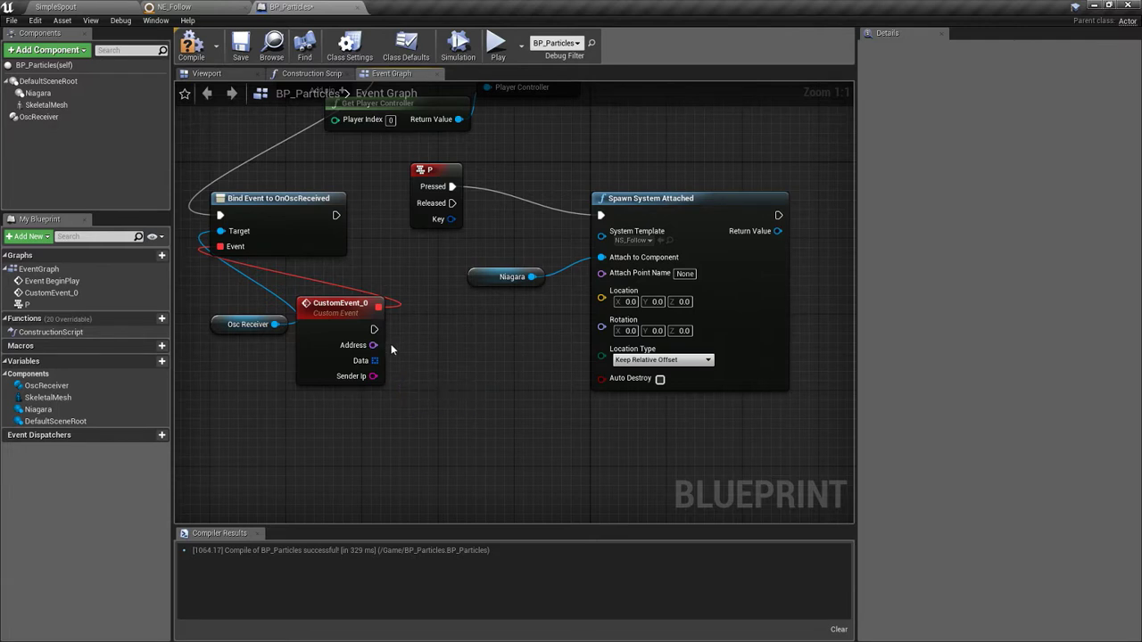
Step: Add a Switch on Name node from the custom event's Address and align it beside the event
mouse_move(376, 351)
right_down()
mouse_move(429, 349)
mouse_move(373, 341)
right_up()
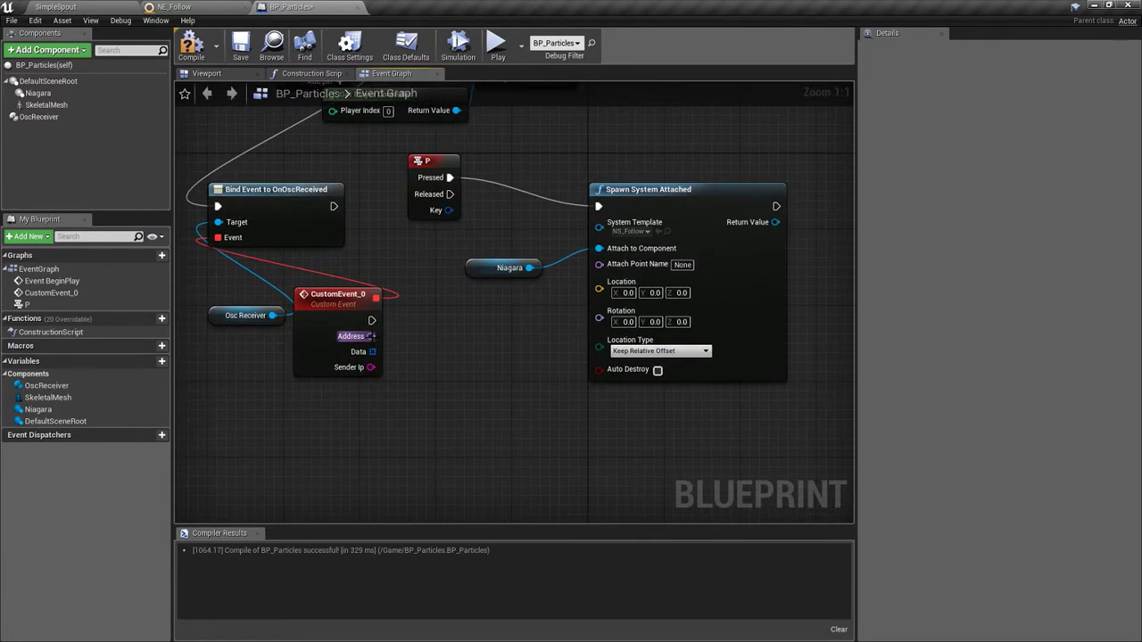
drag(373, 340, 420, 337)
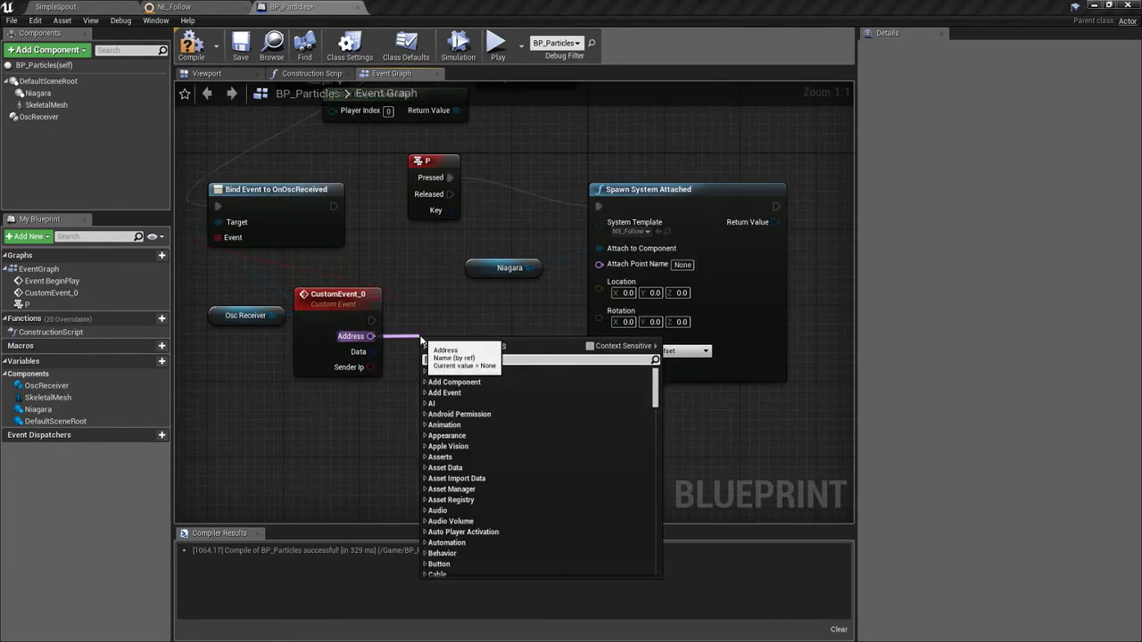
text(swi)
scroll(513, 466, down, 3)
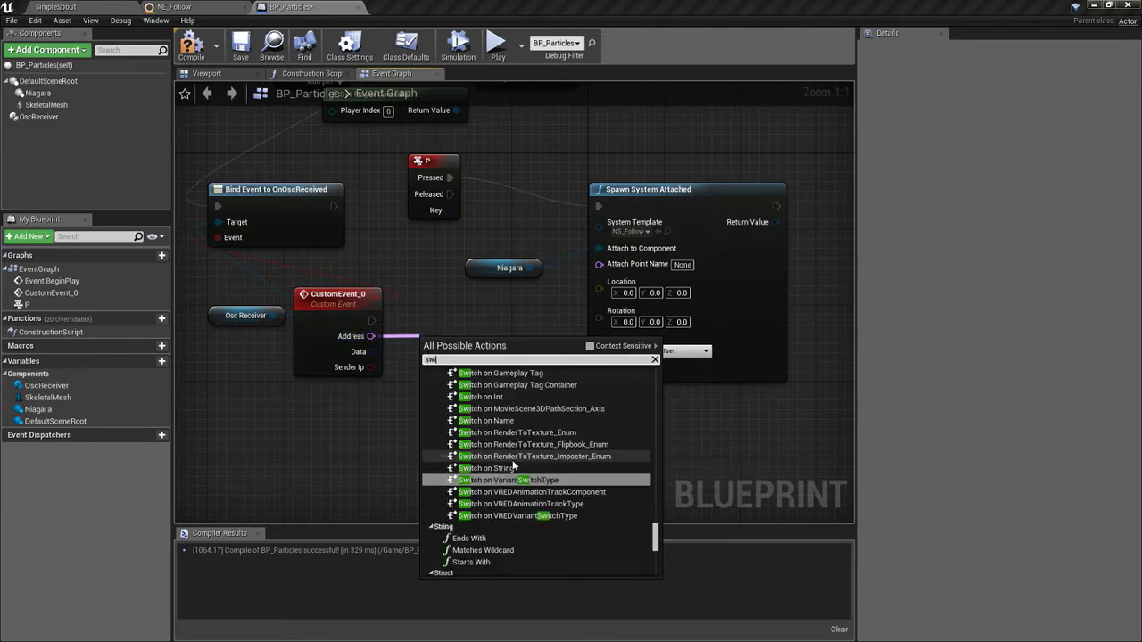
text(tch)
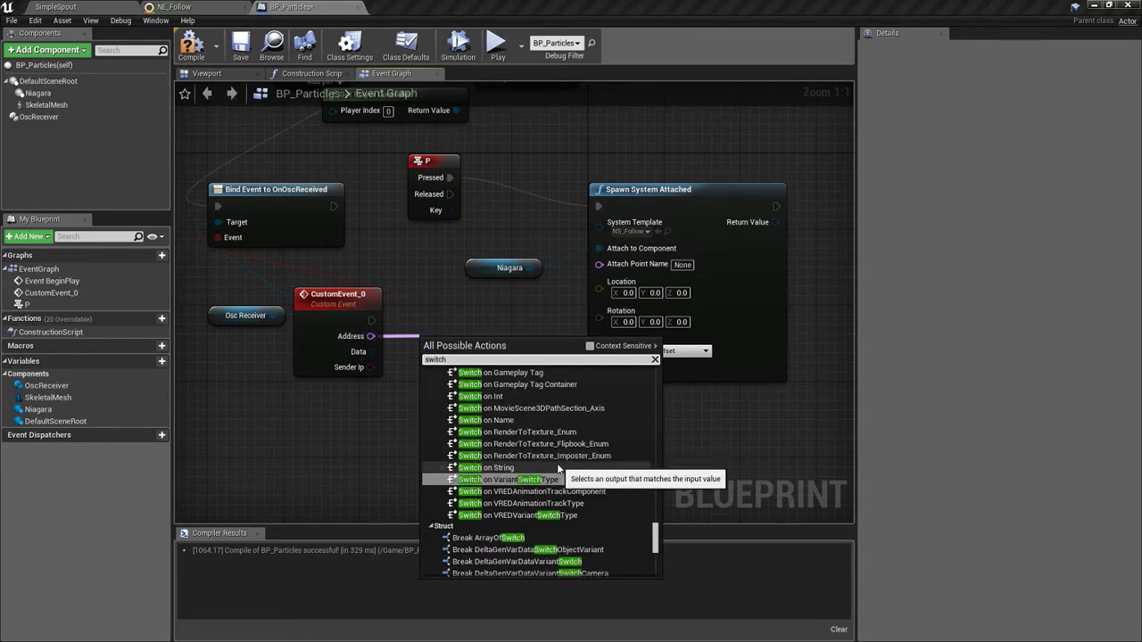
click(511, 417)
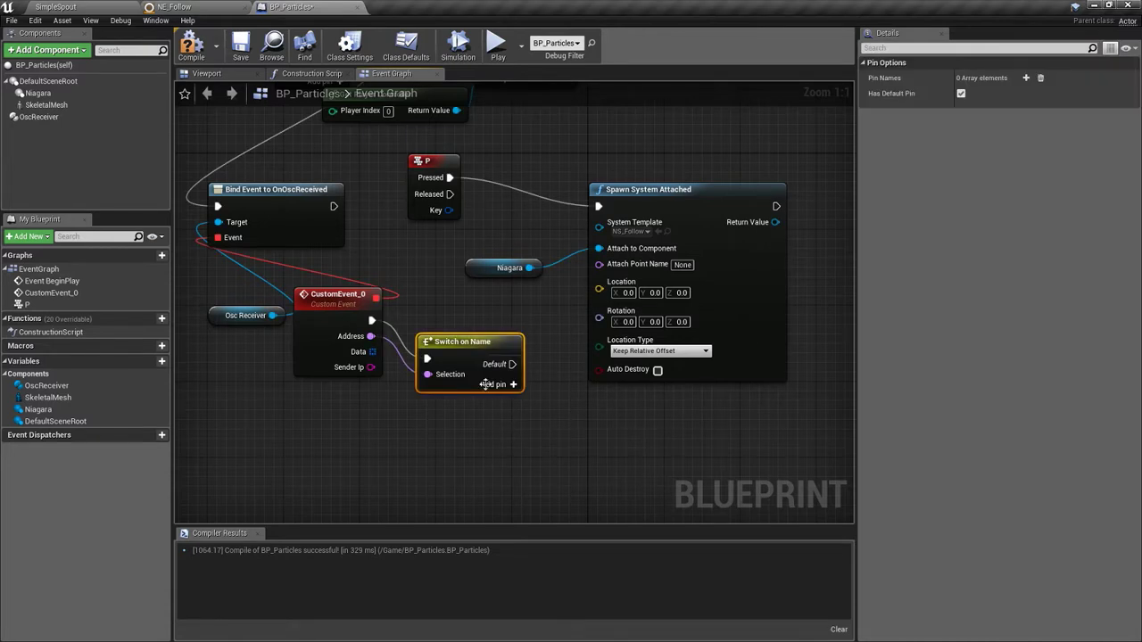
drag(465, 344, 455, 306)
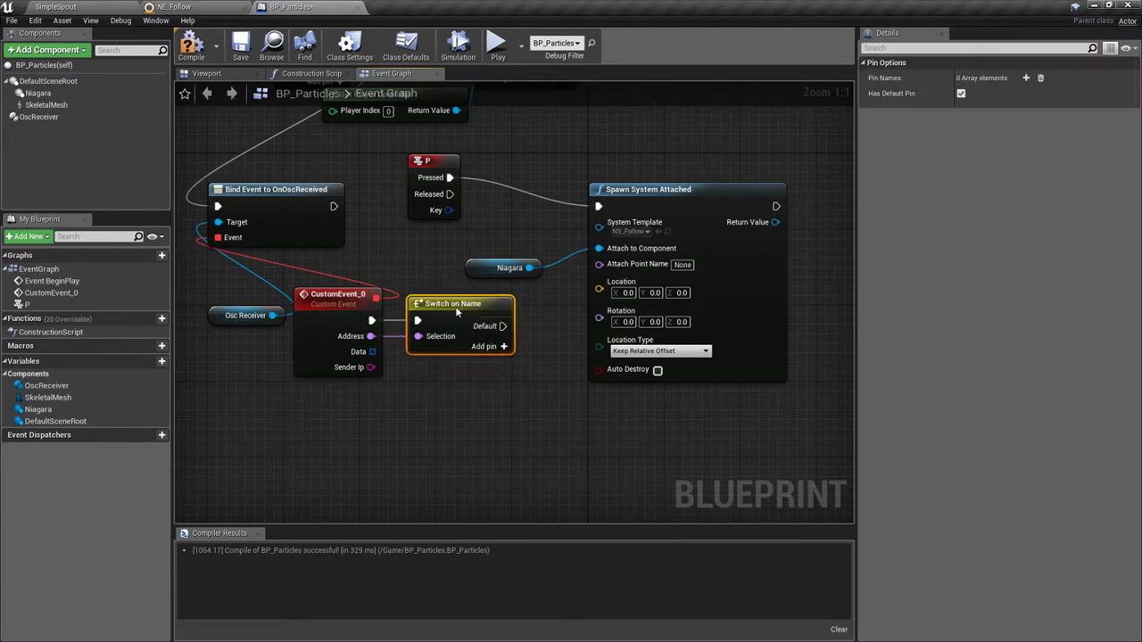
Step: Add an output pin to the Switch on Name node and name it /2/push1
right_drag(407, 402, 392, 440)
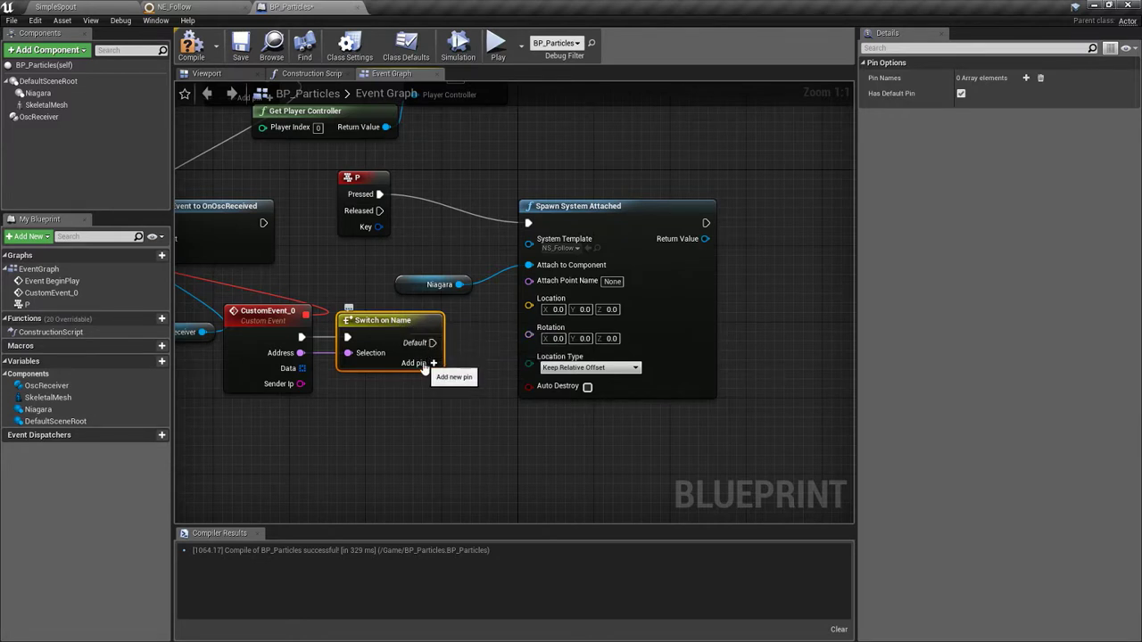
click(432, 363)
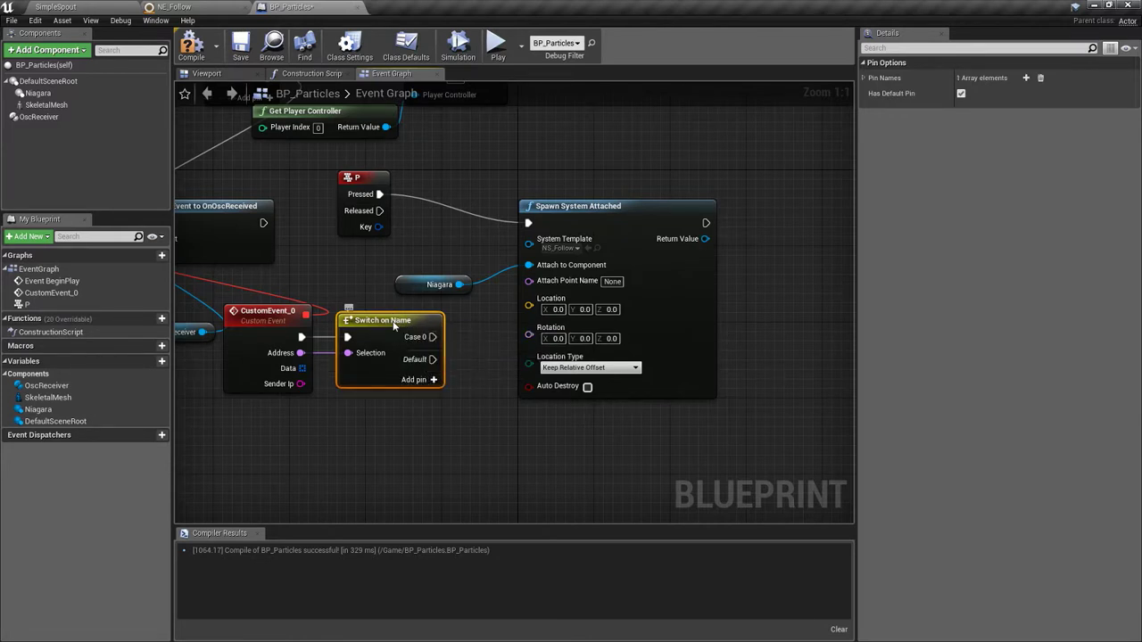
click(865, 79)
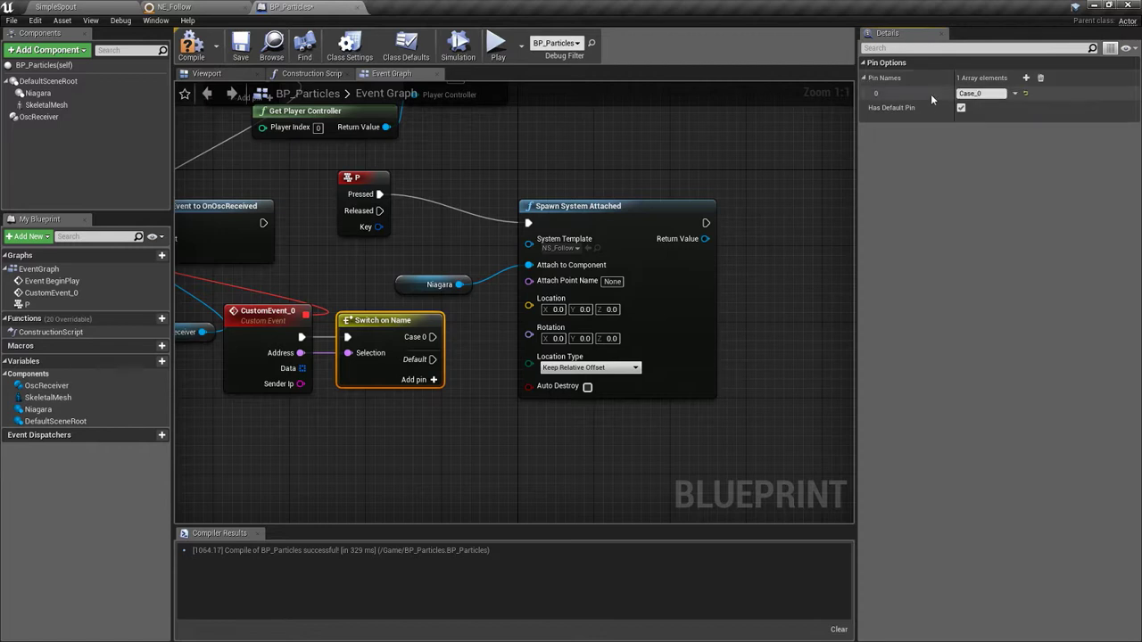
click(970, 95)
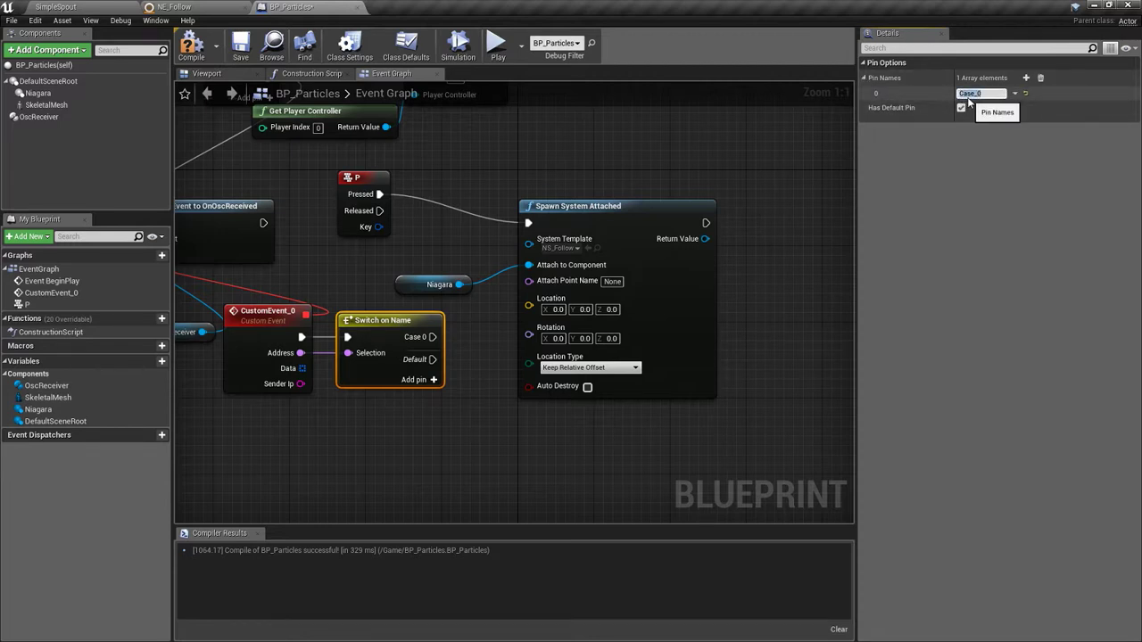
text(/2/push1)
click(797, 224)
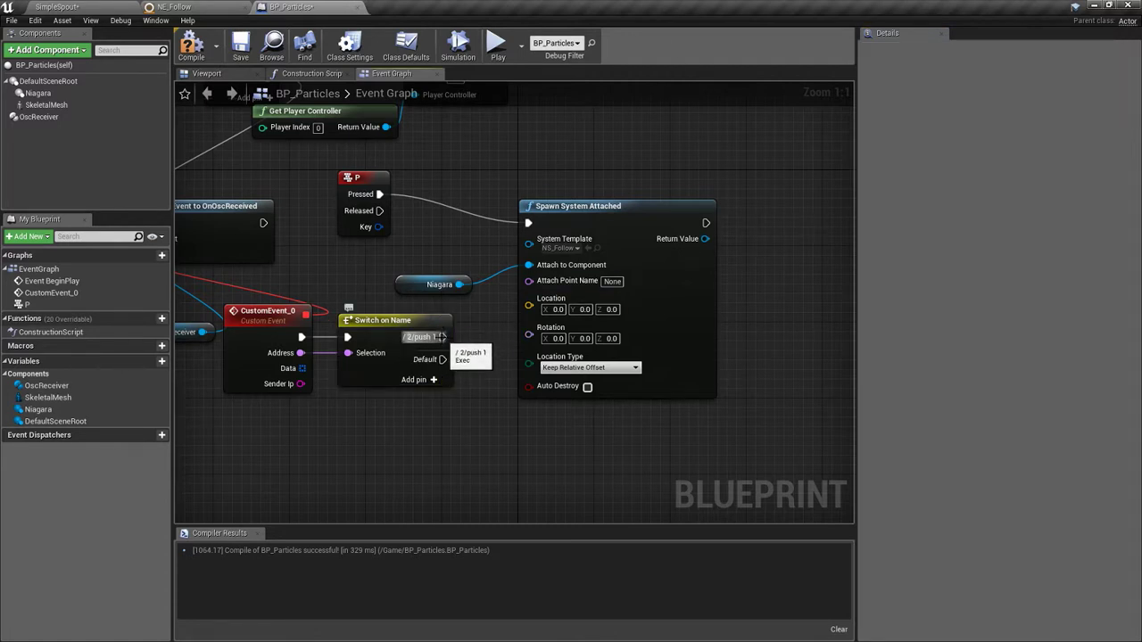
Step: Connect the Switch on Name node's /2/push1 output to the repositioned Spawn System Attached node's execution input and compile BP_Particles
drag(590, 206, 617, 187)
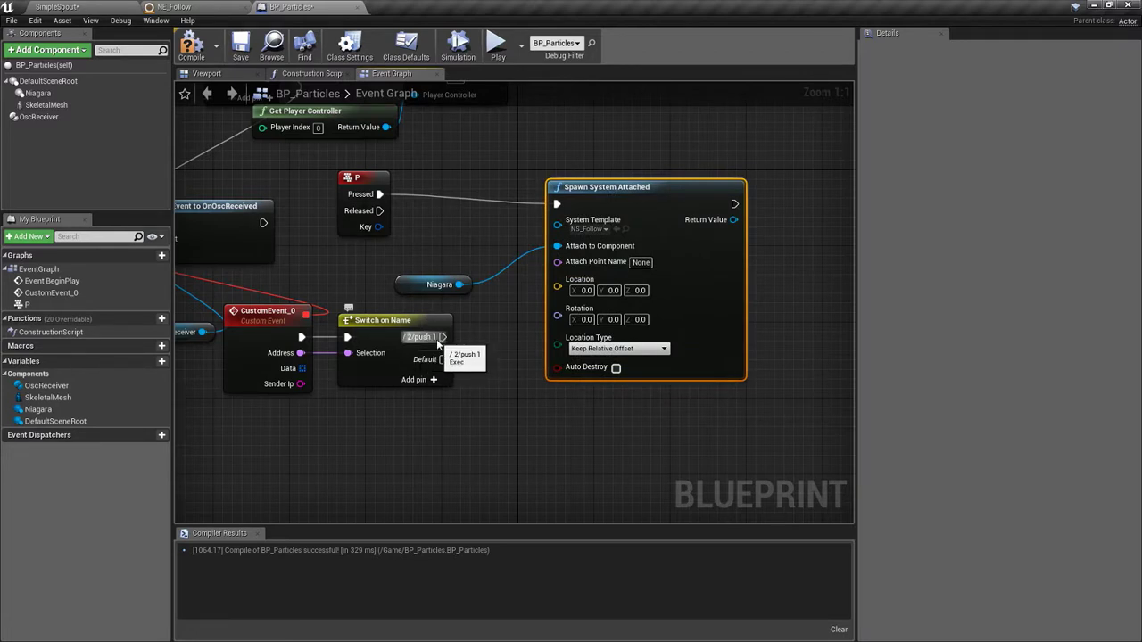
drag(616, 187, 663, 168)
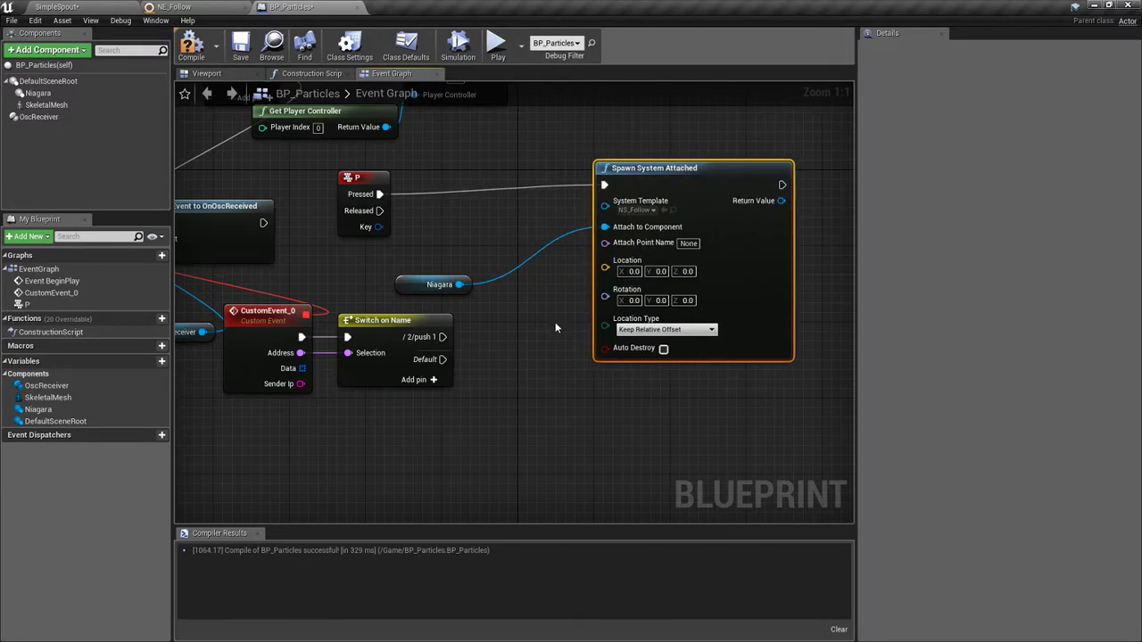
drag(441, 336, 606, 185)
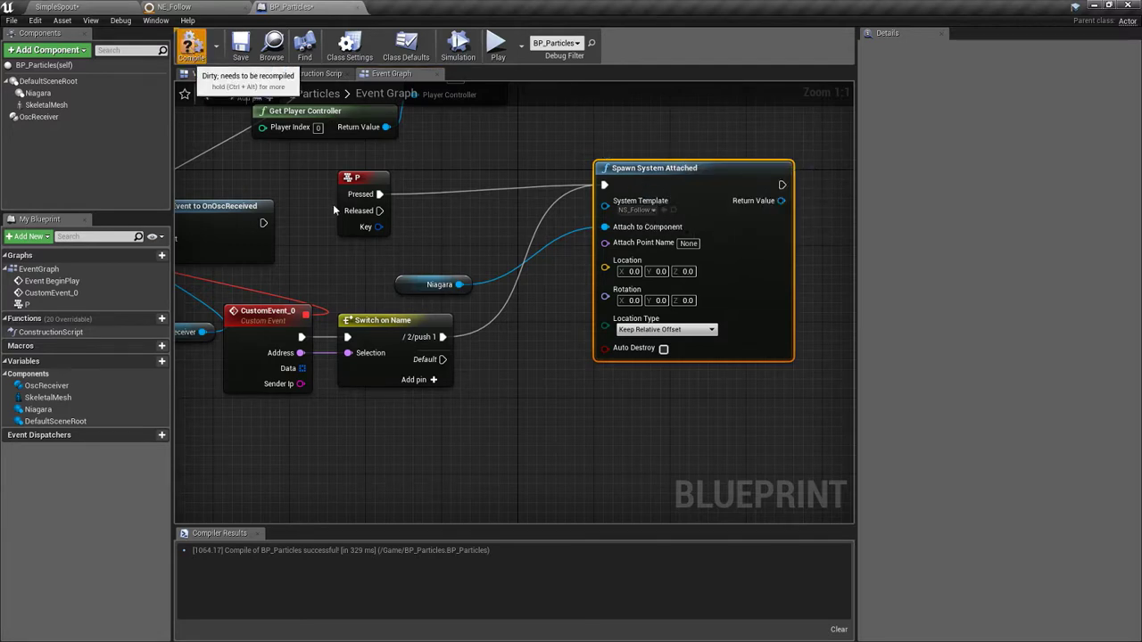
click(190, 46)
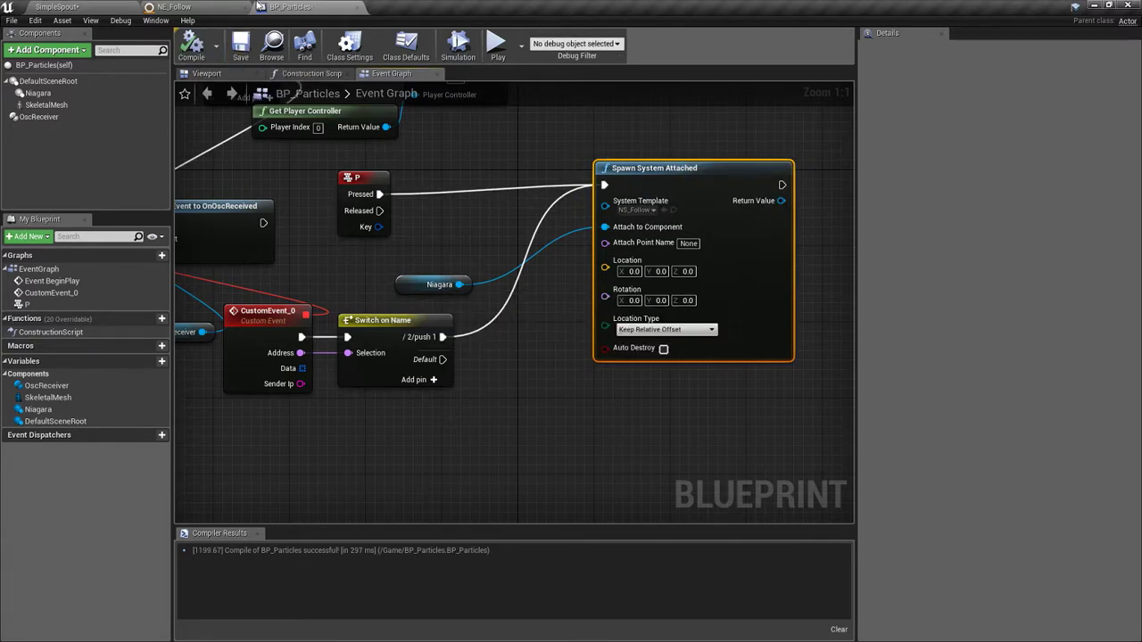
Step: Save the SimpleSpout level and play it, backing the player away until the particle figure is in view
click(79, 15)
key(ctrl+s)
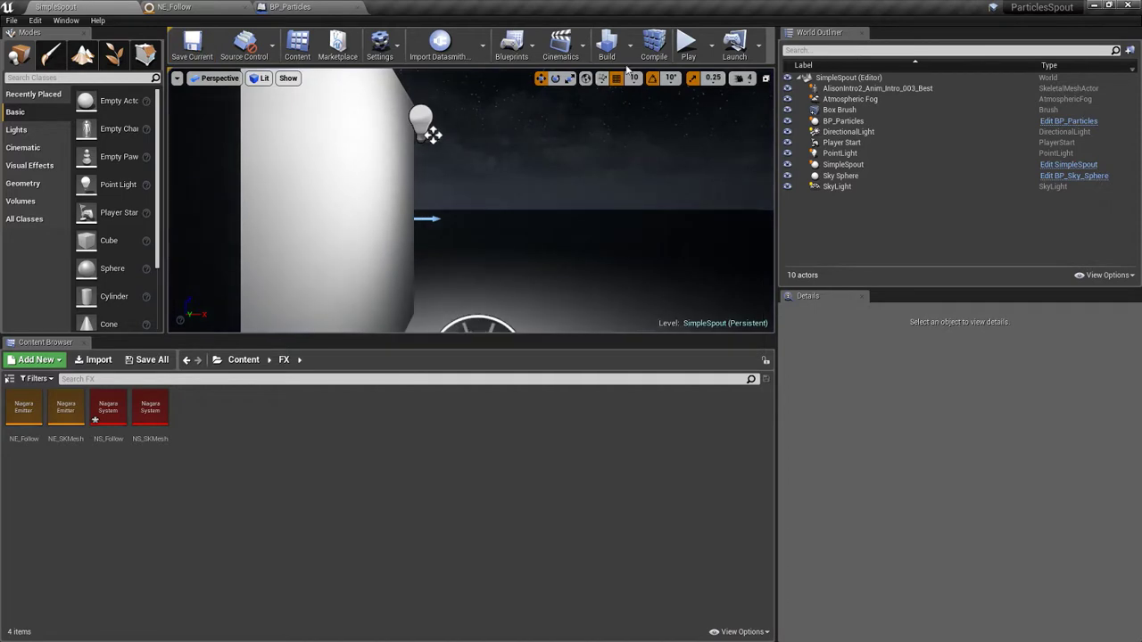
click(686, 41)
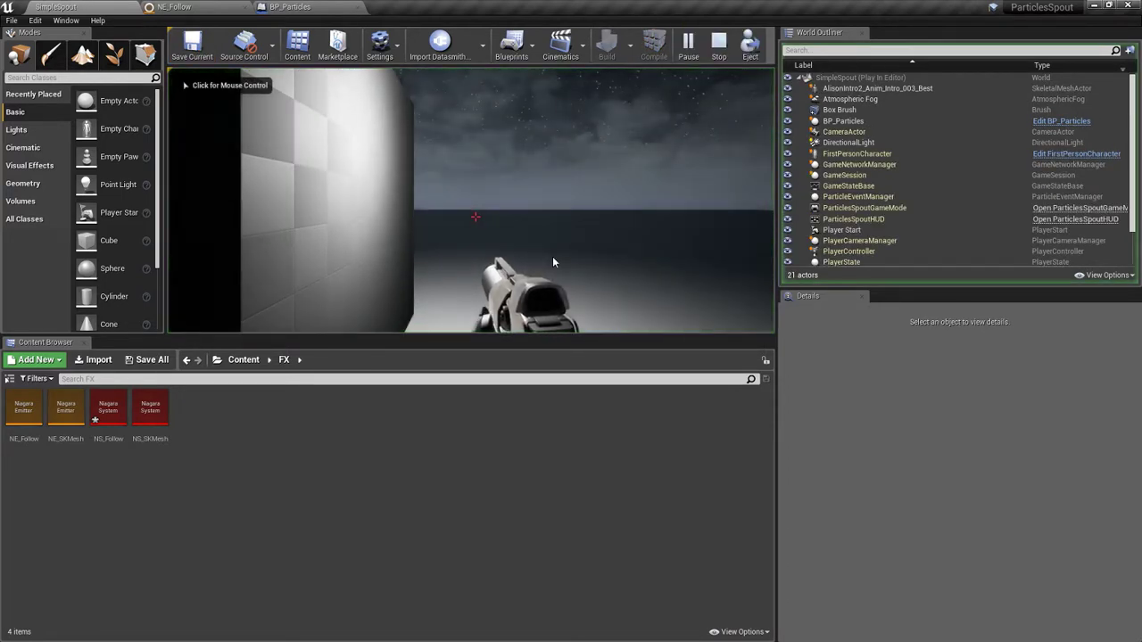
key(s)
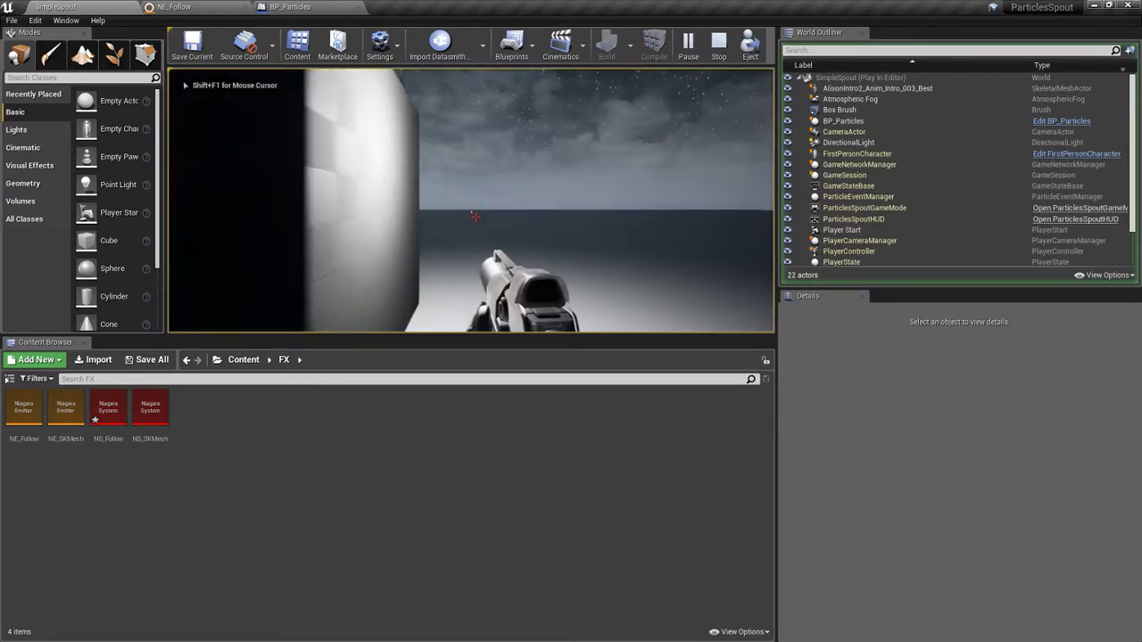
key(s)
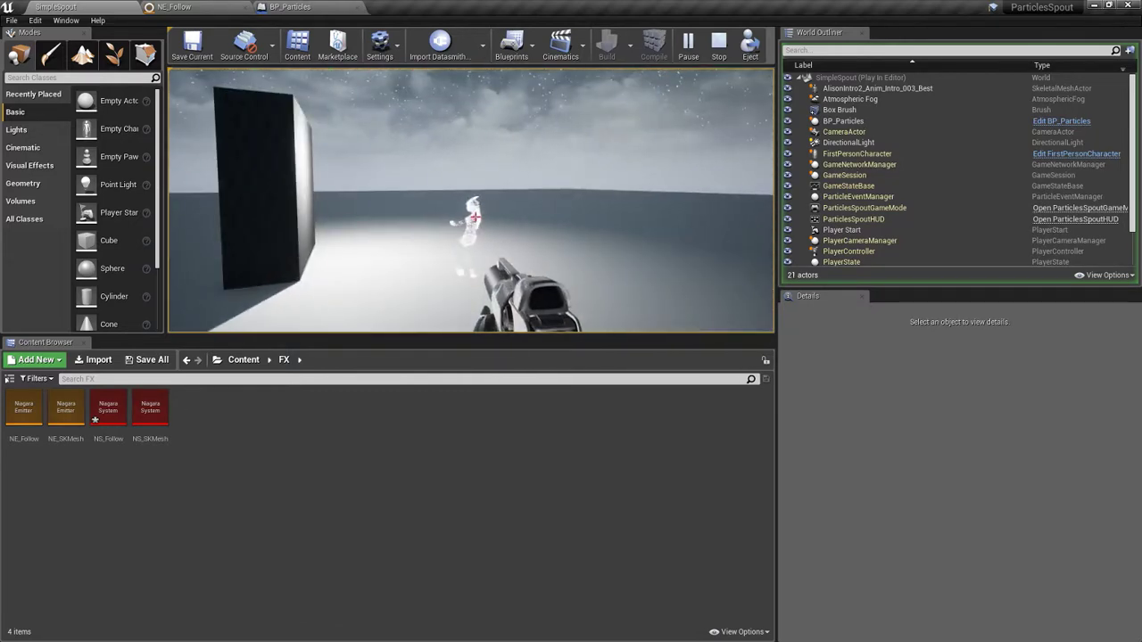
Step: Release the mouse from the game, switch to the TeamViewer window with the TouchOSC pads, and minimize it to uncover the running level
key(shift+F1)
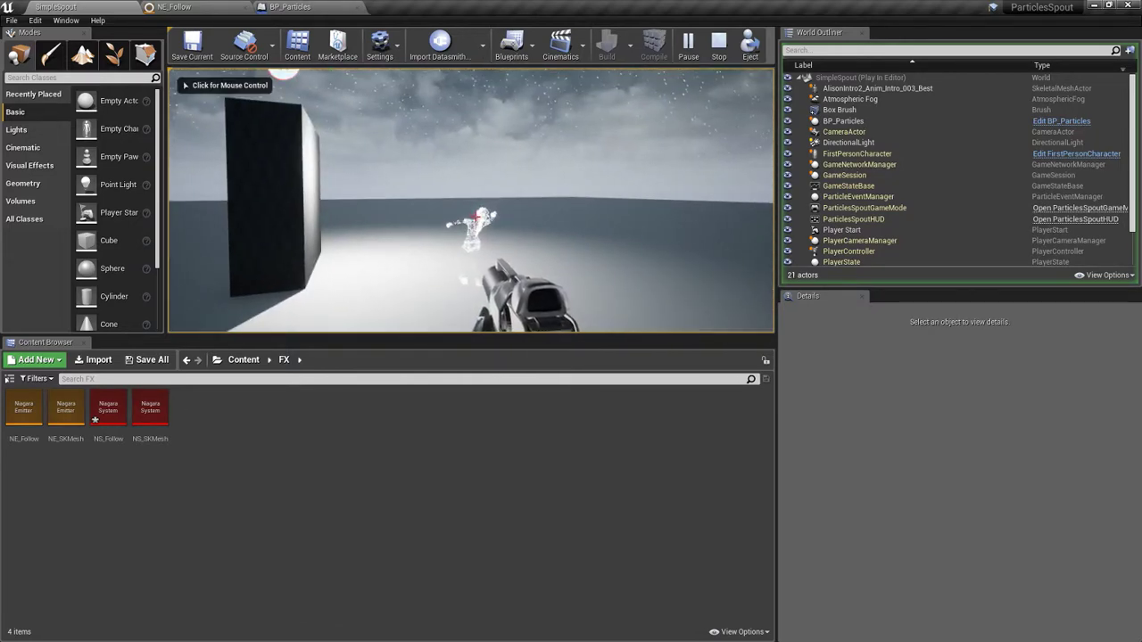
key(alt+Tab)
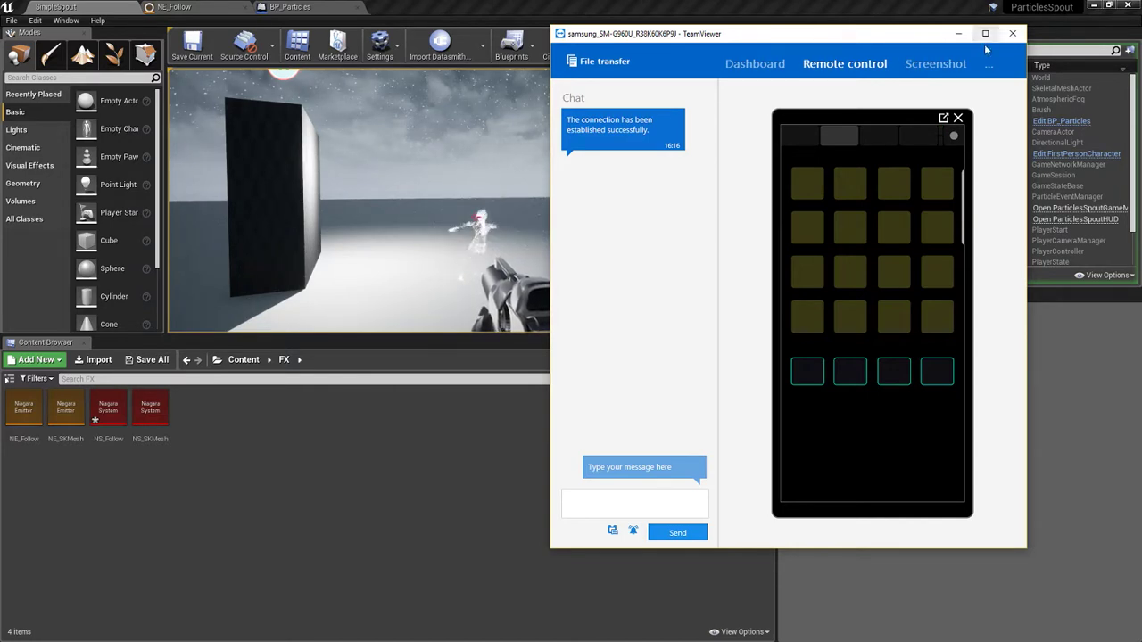
click(958, 34)
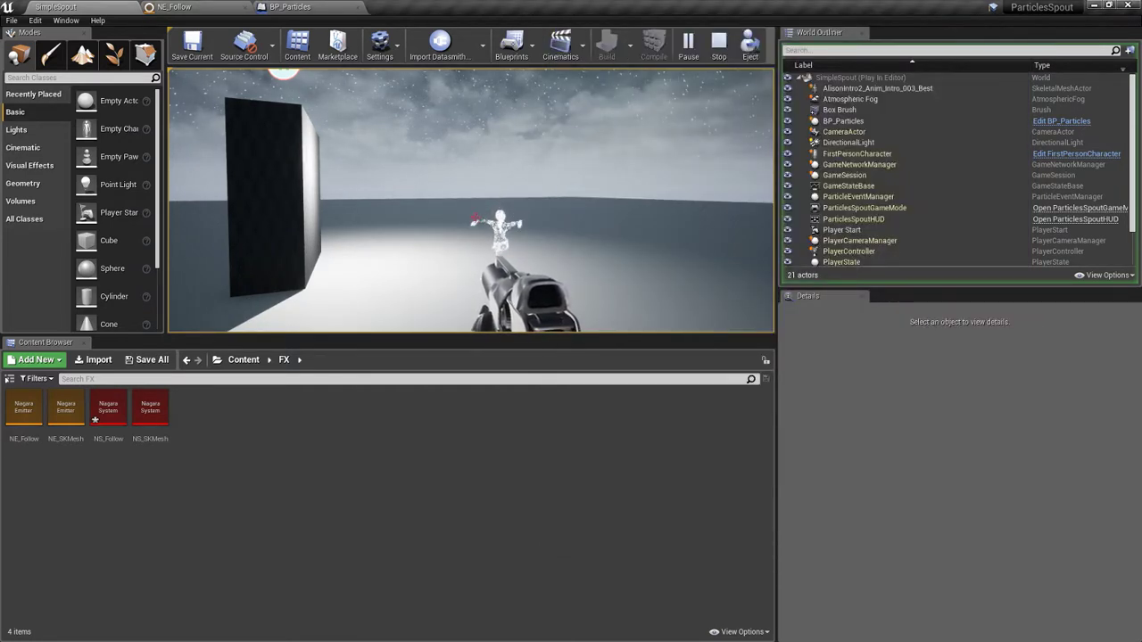